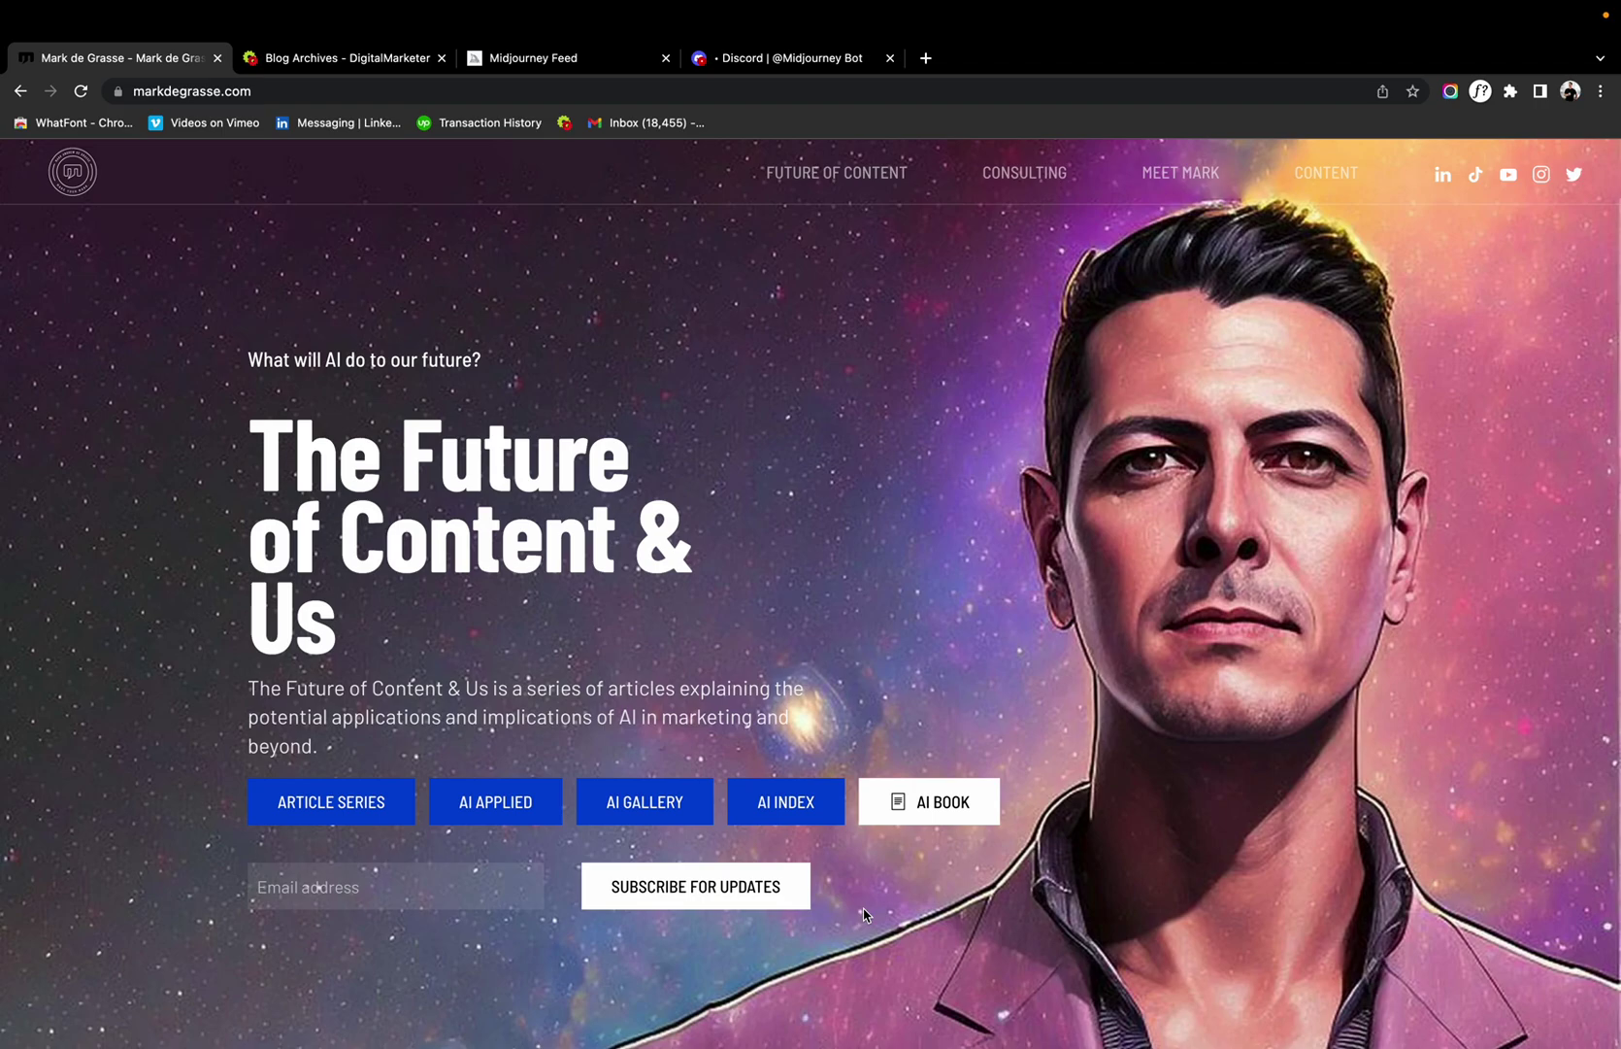
Examine the AI-generated featured images on the articles in the DigitalMarketer blog archive.
left_click(340, 64)
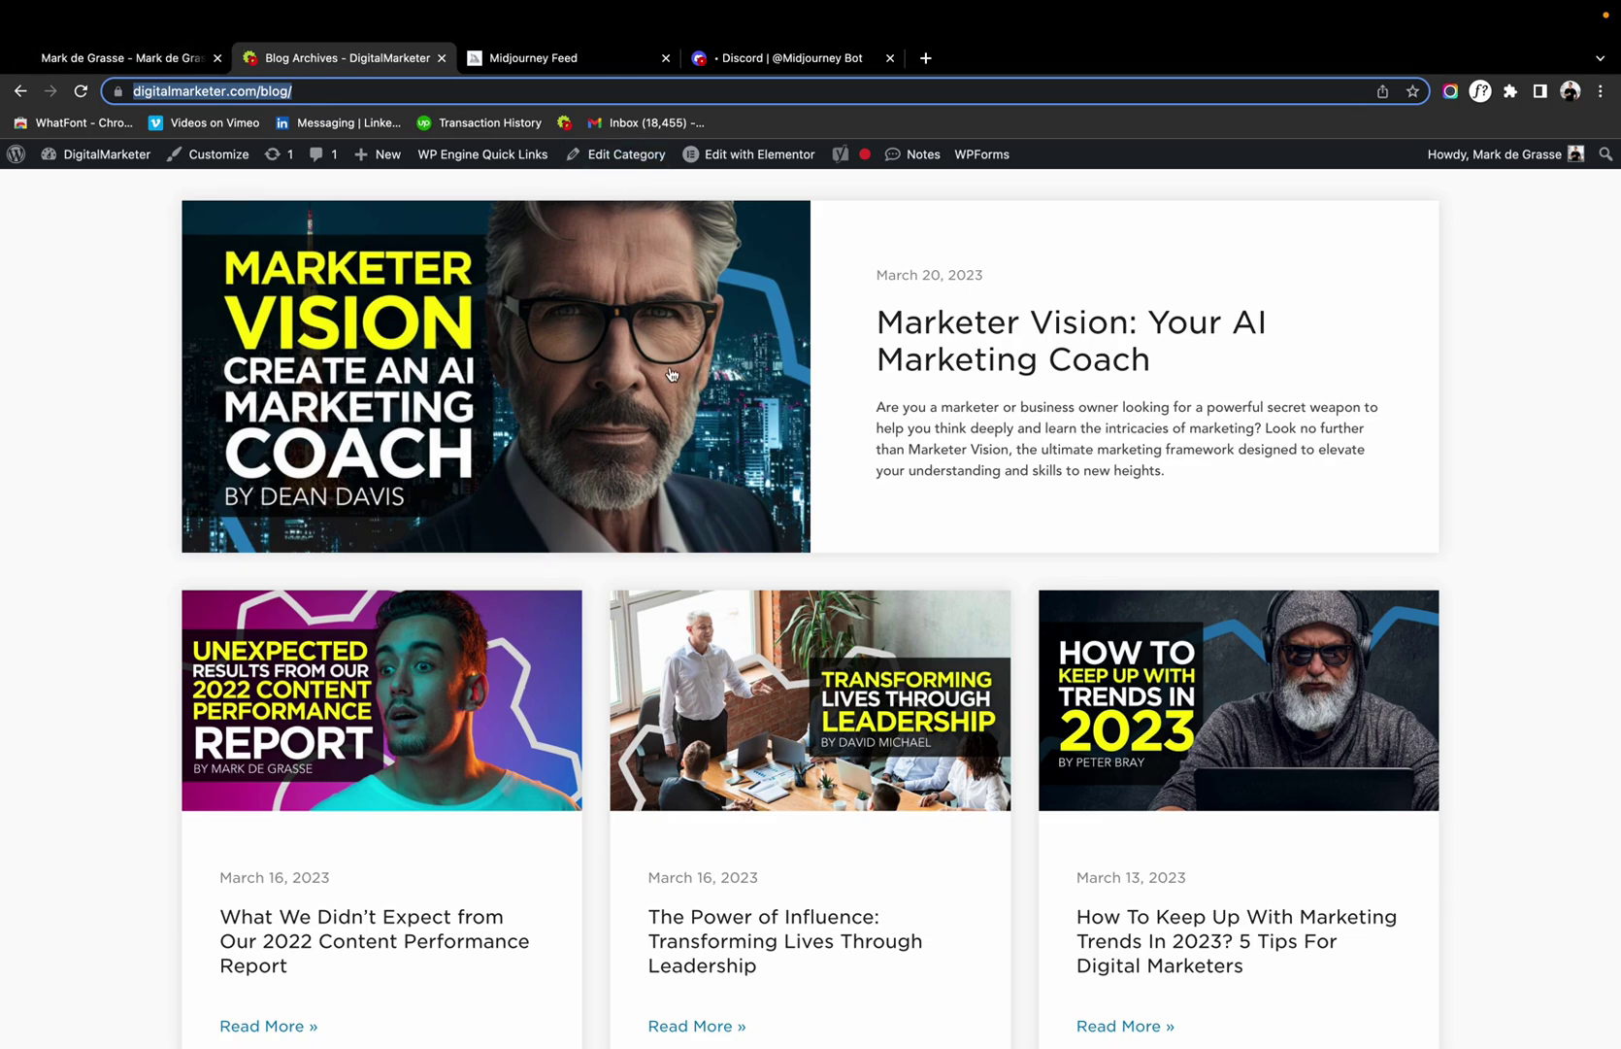
scroll(651, 510, "up", 5)
scroll(650, 511, "down", 5)
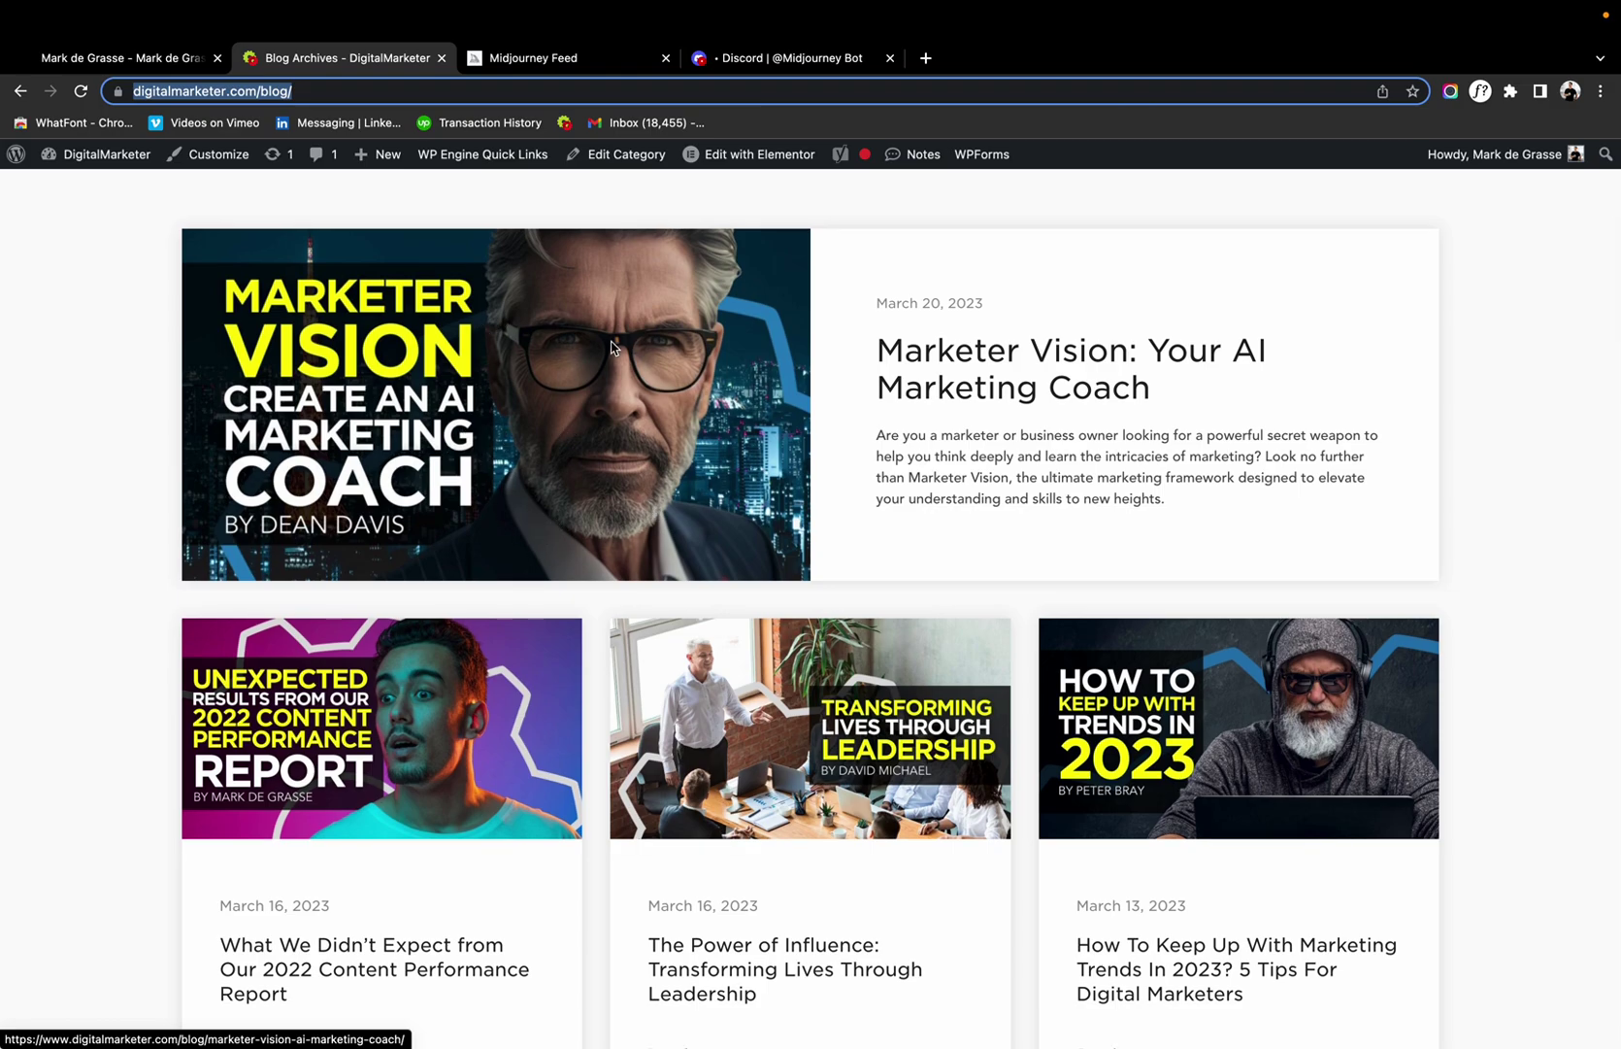
scroll(615, 558, "down", 7)
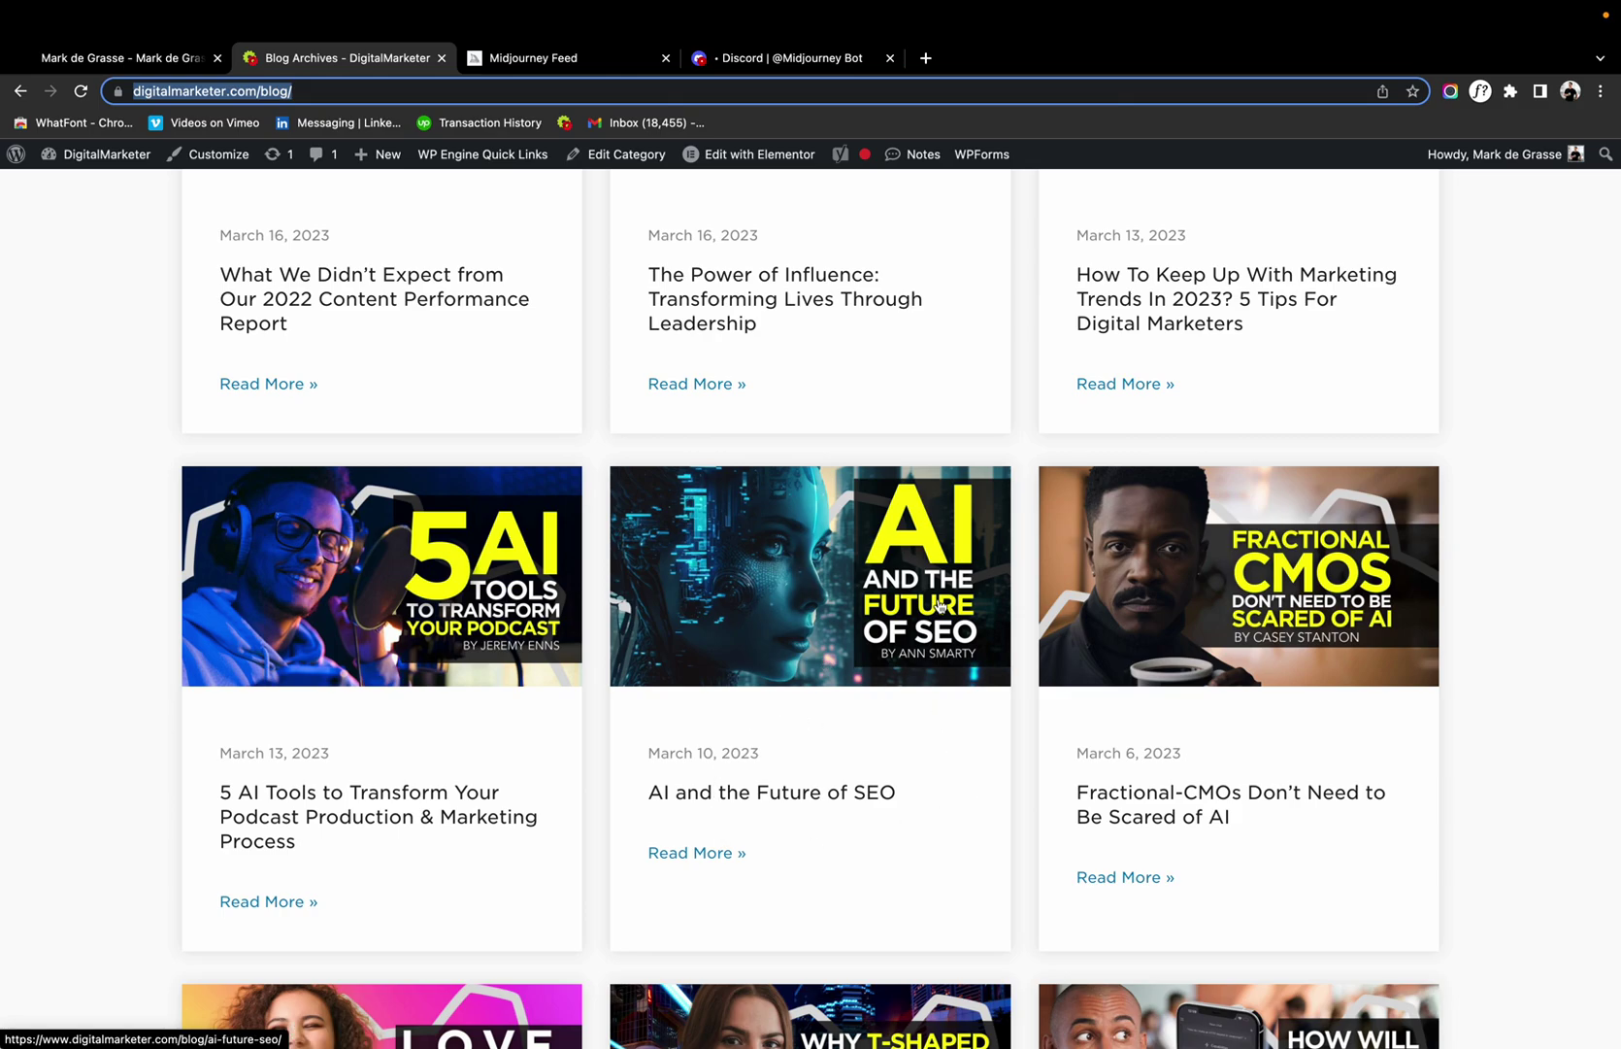
scroll(792, 669, "down", 3)
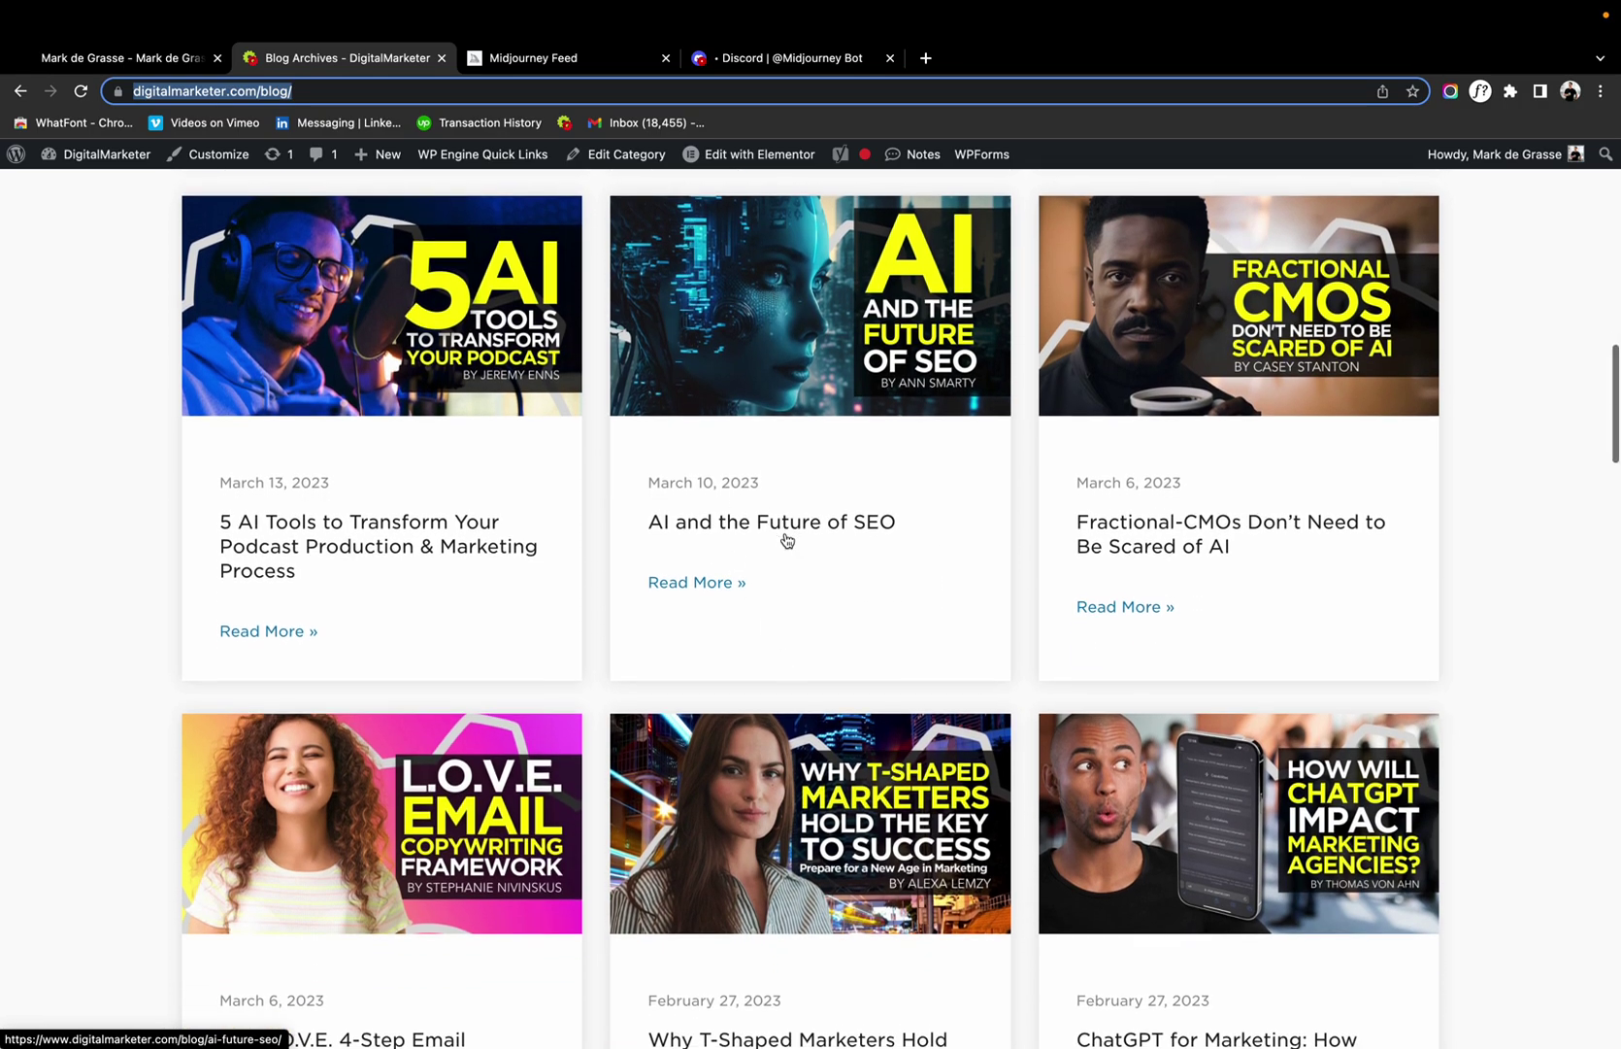
scroll(786, 535, "down", 4)
scroll(787, 540, "up", 10)
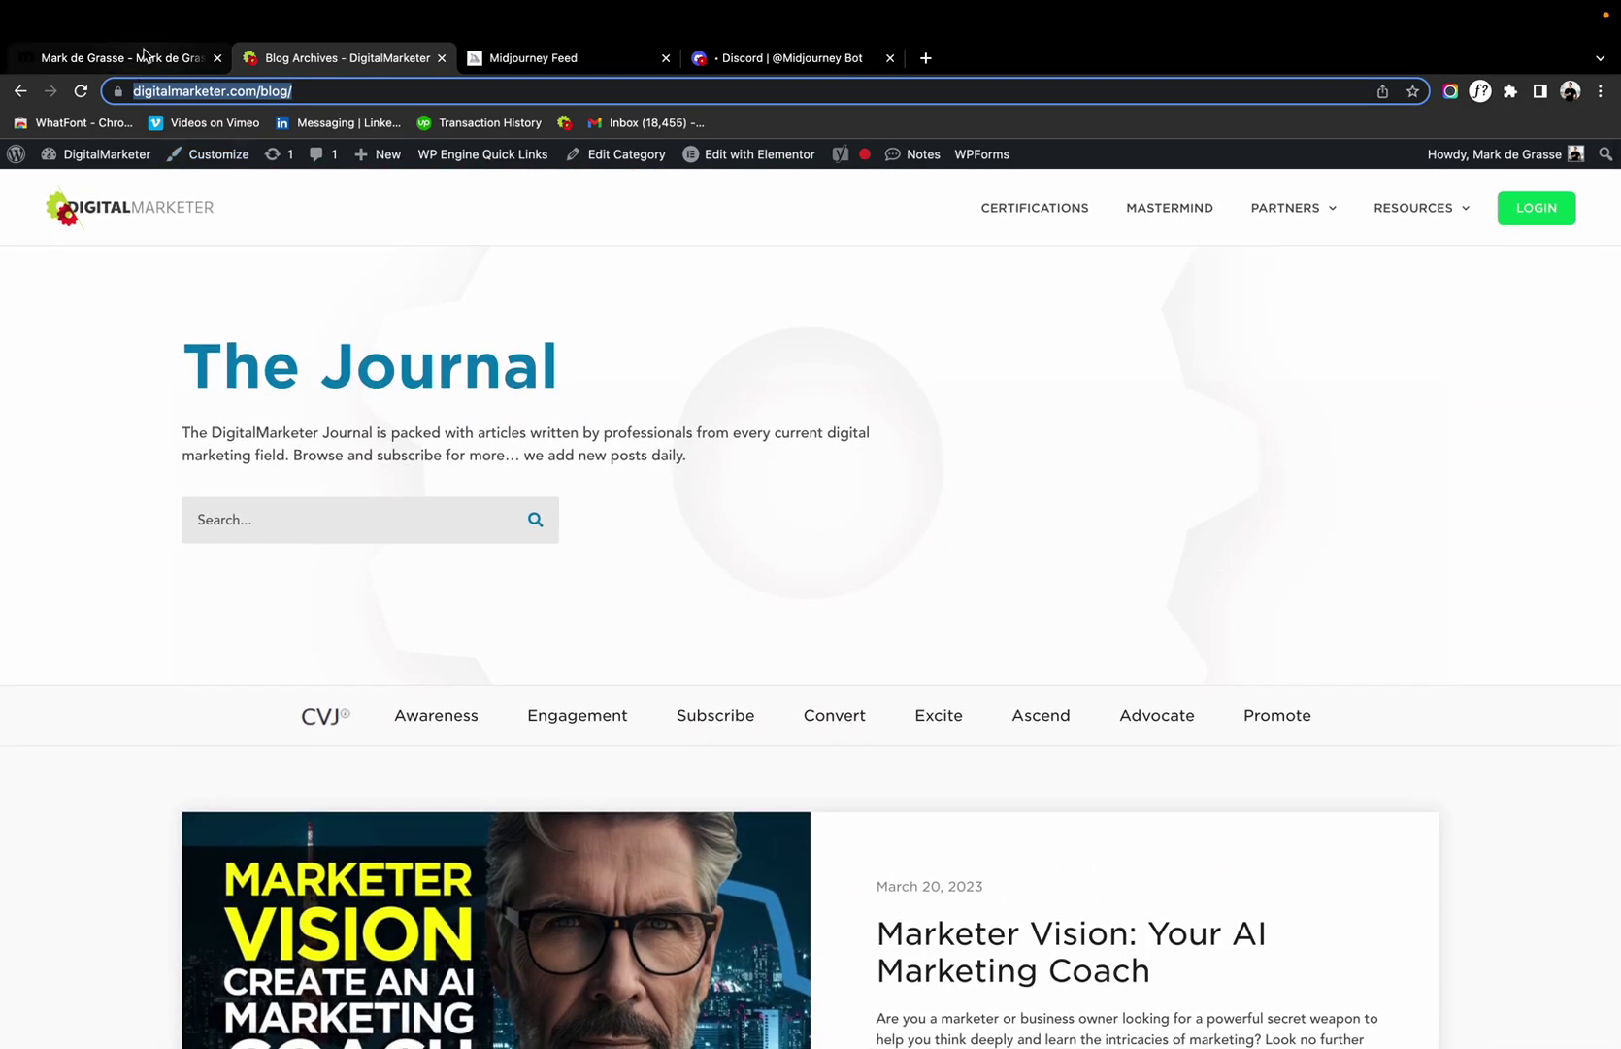
Open the Article Series on markdegrasse.com and look over the artwork used for its articles.
left_click(146, 56)
left_click(393, 800)
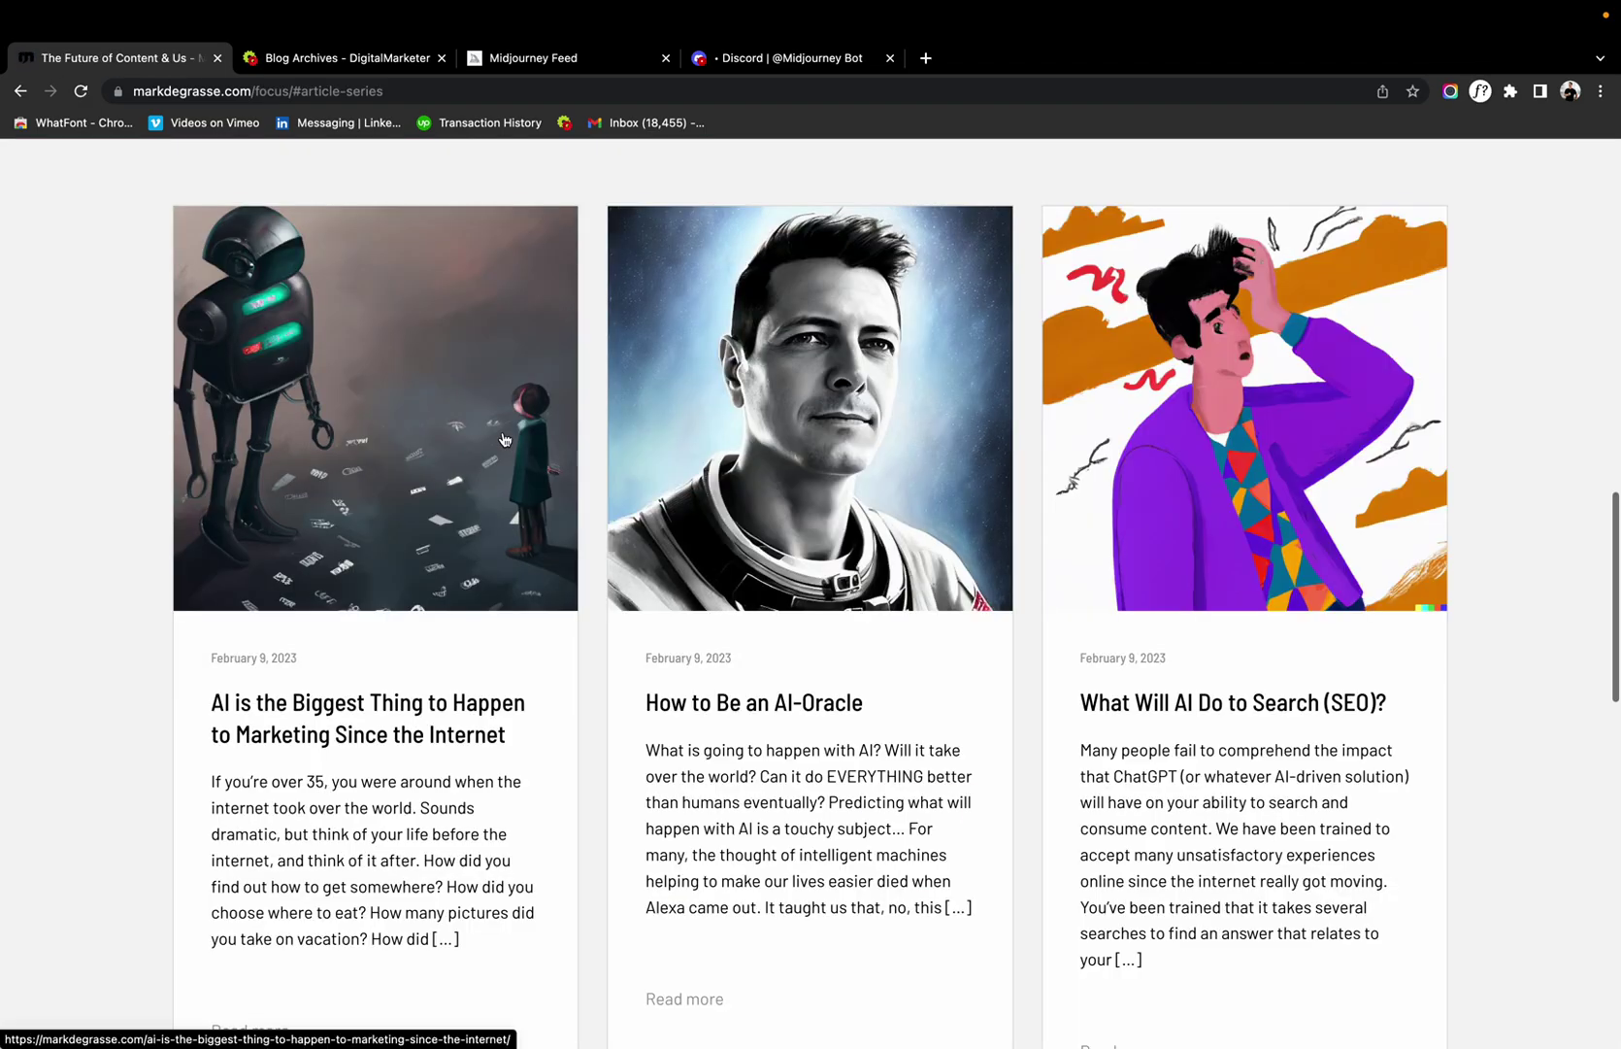
scroll(505, 439, "down", 6)
scroll(505, 439, "up", 15)
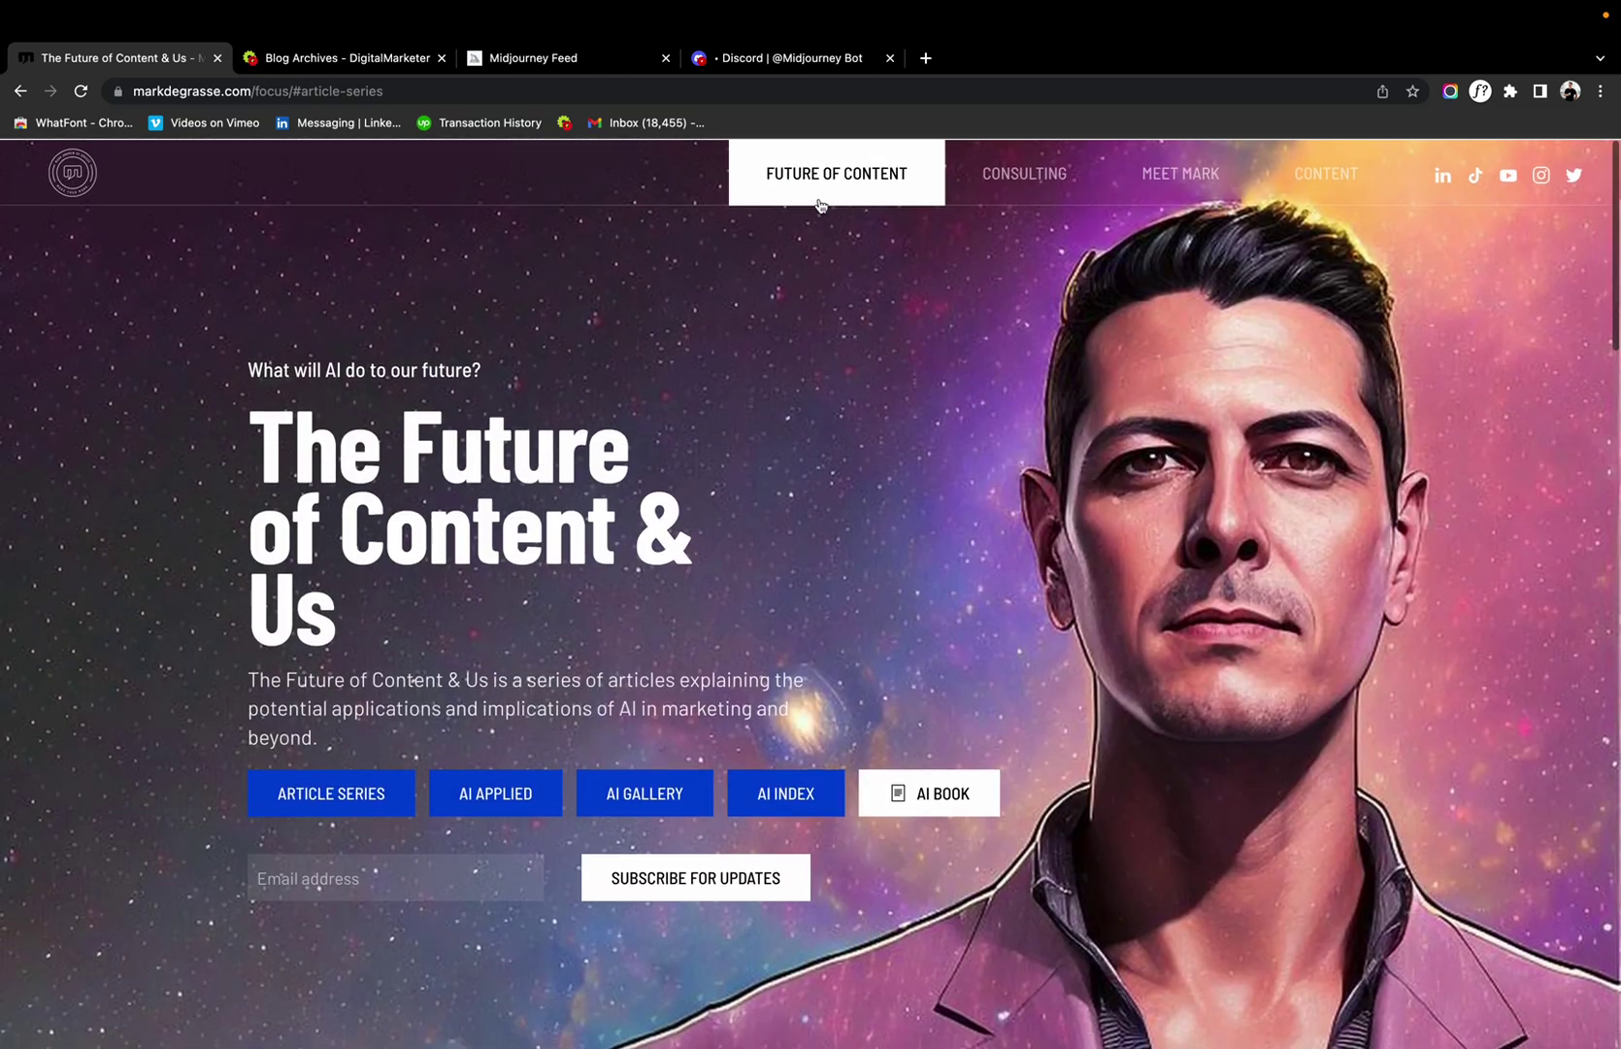
Open the AI Image Gallery on markdegrasse.com and review the Midjourney images with their full prompts.
mouse_move(825, 173)
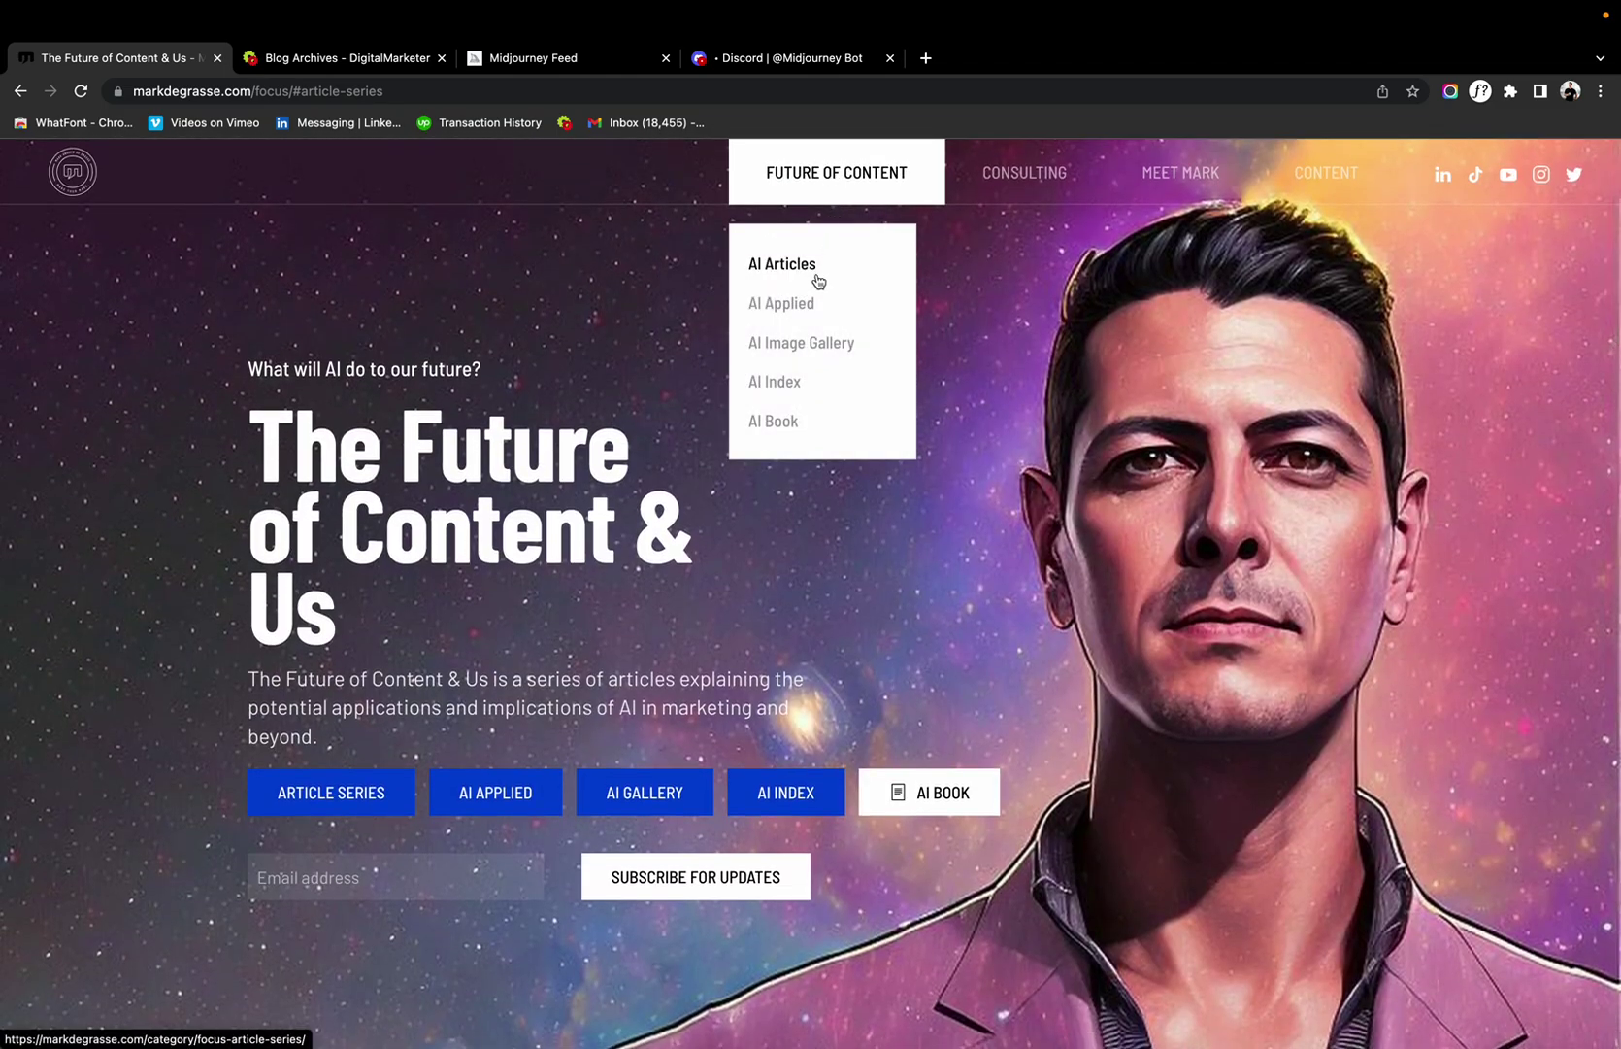
left_click(793, 345)
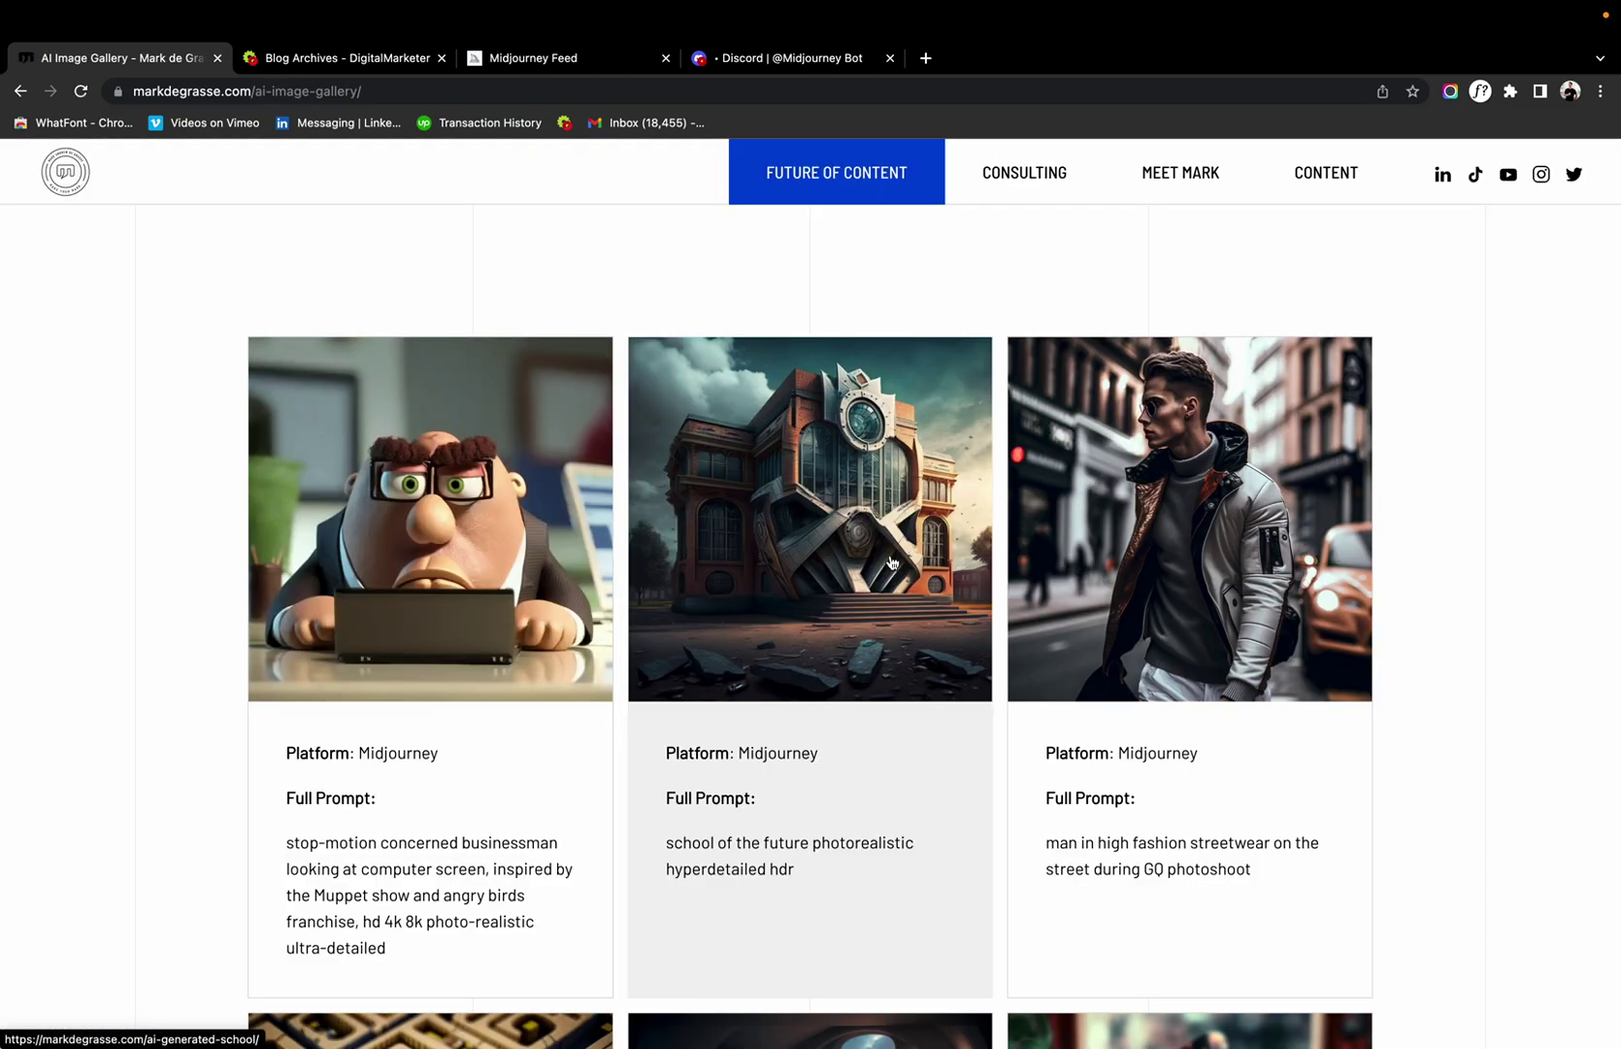
scroll(892, 562, "down", 6)
scroll(892, 562, "up", 6)
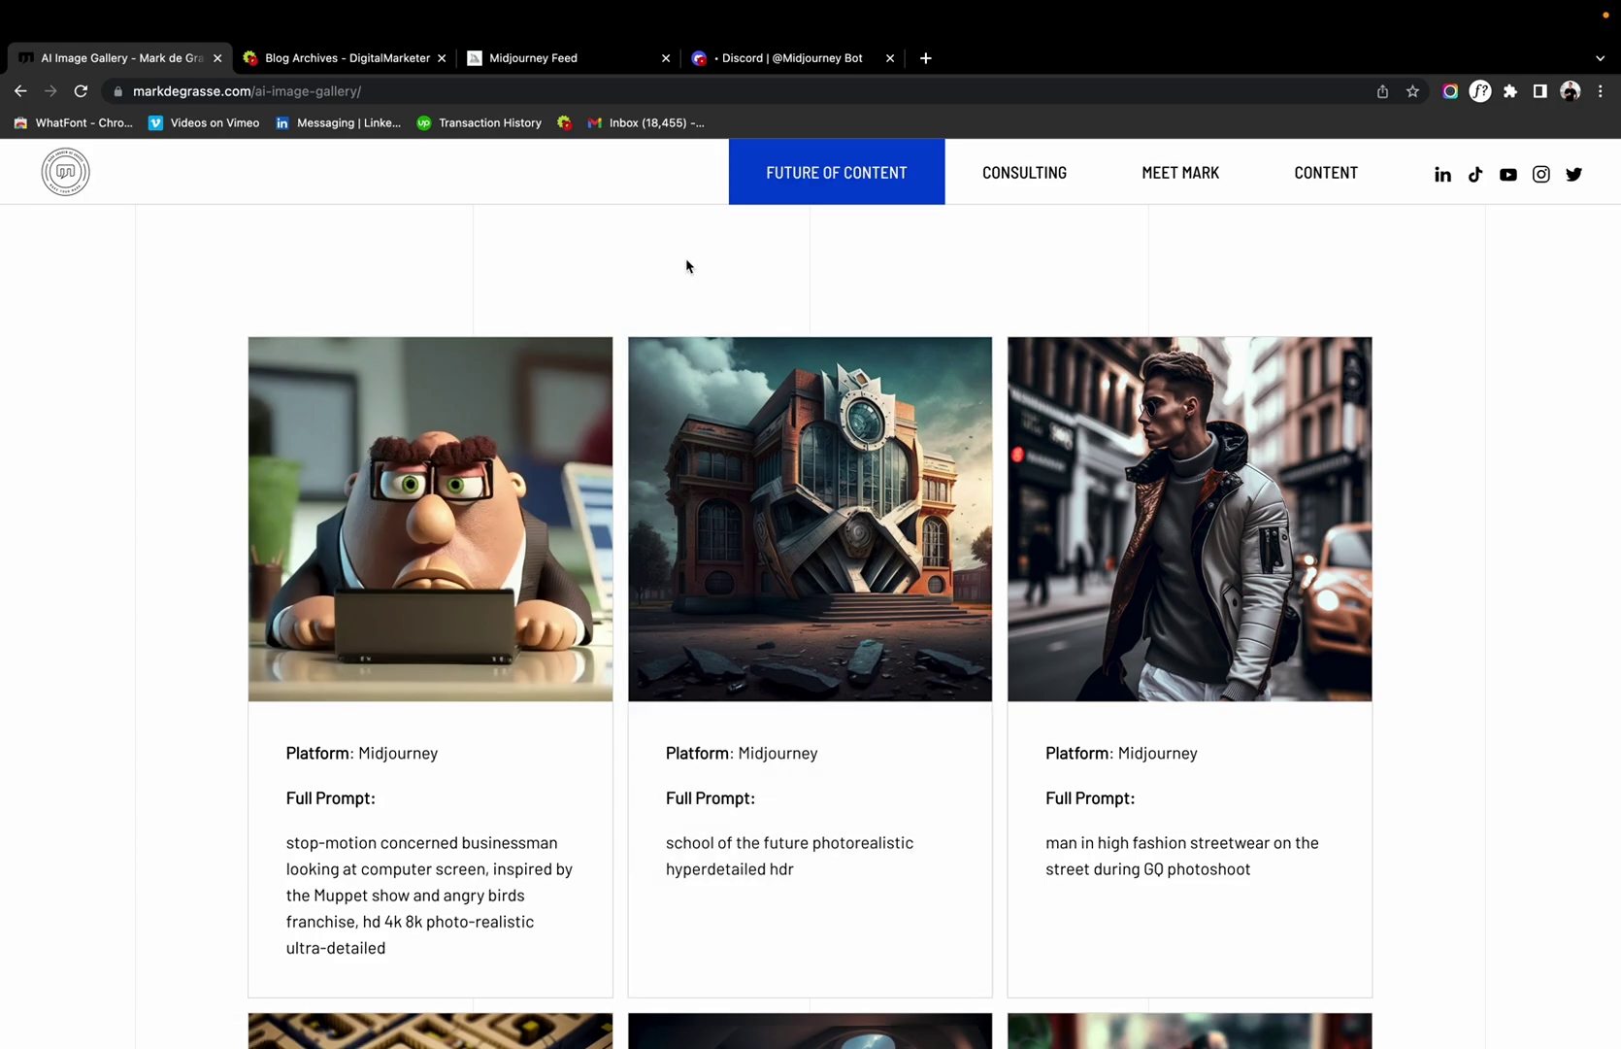
Switch to the Midjourney feed and examine the hot community images, including the prompt of the colorful pencil gown.
left_click(515, 60)
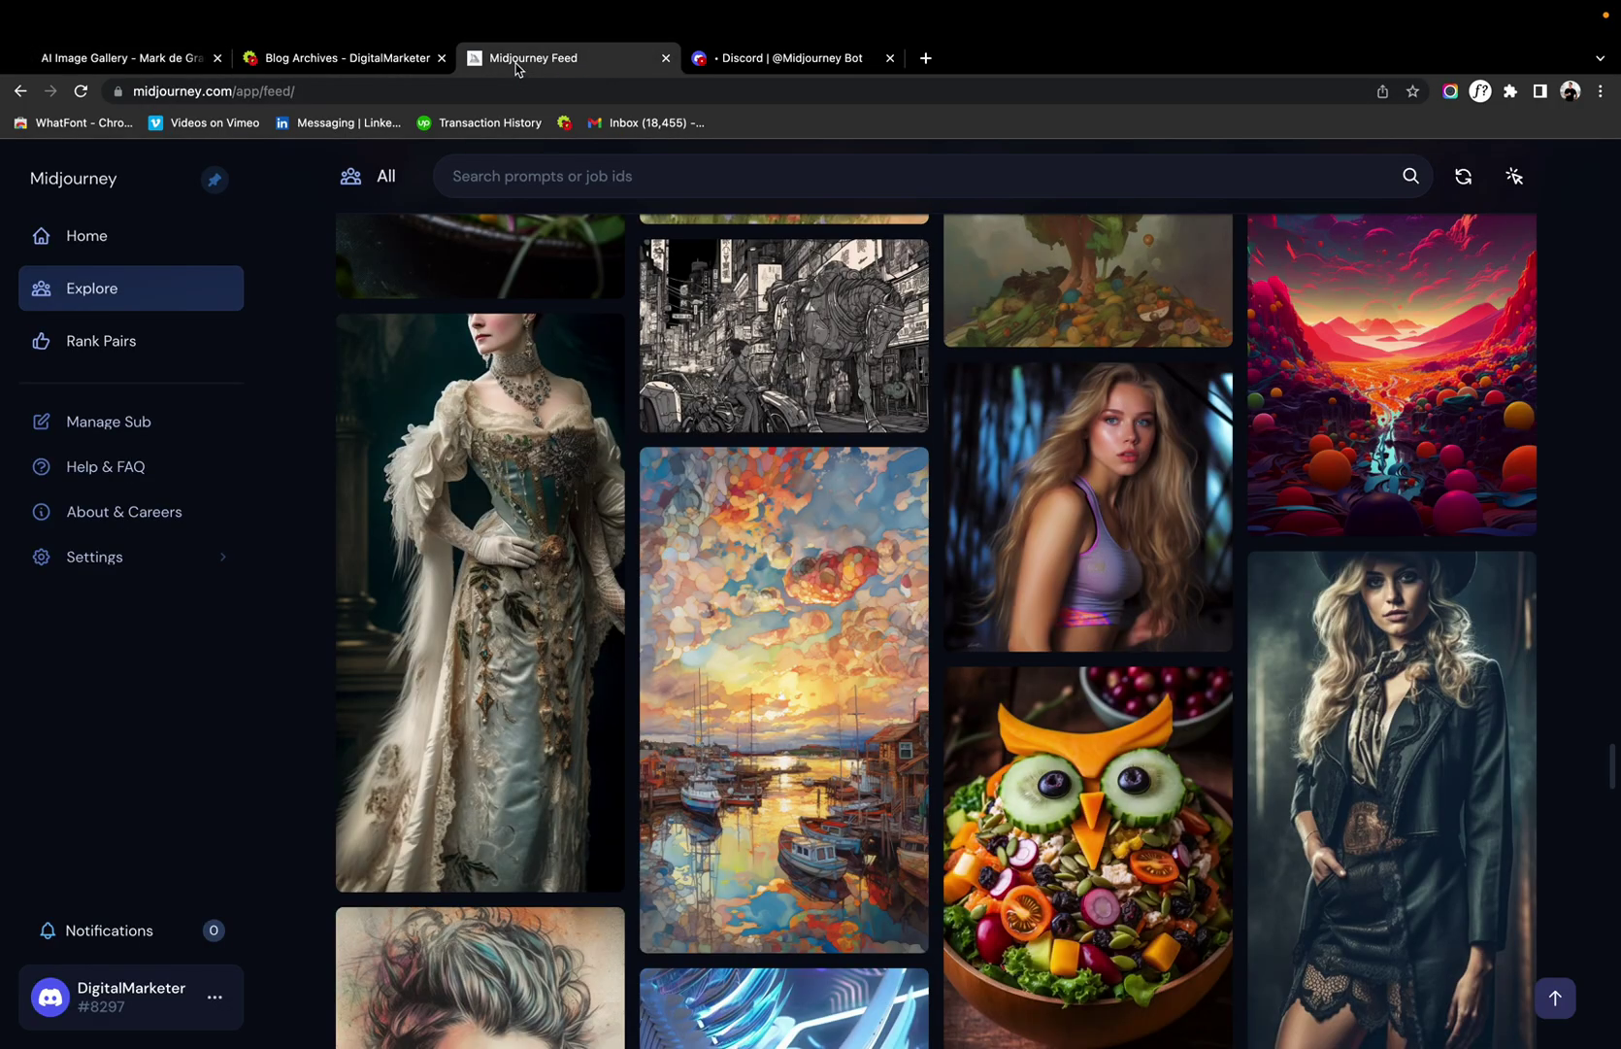
mouse_move(1049, 453)
scroll(1050, 454, "up", 20)
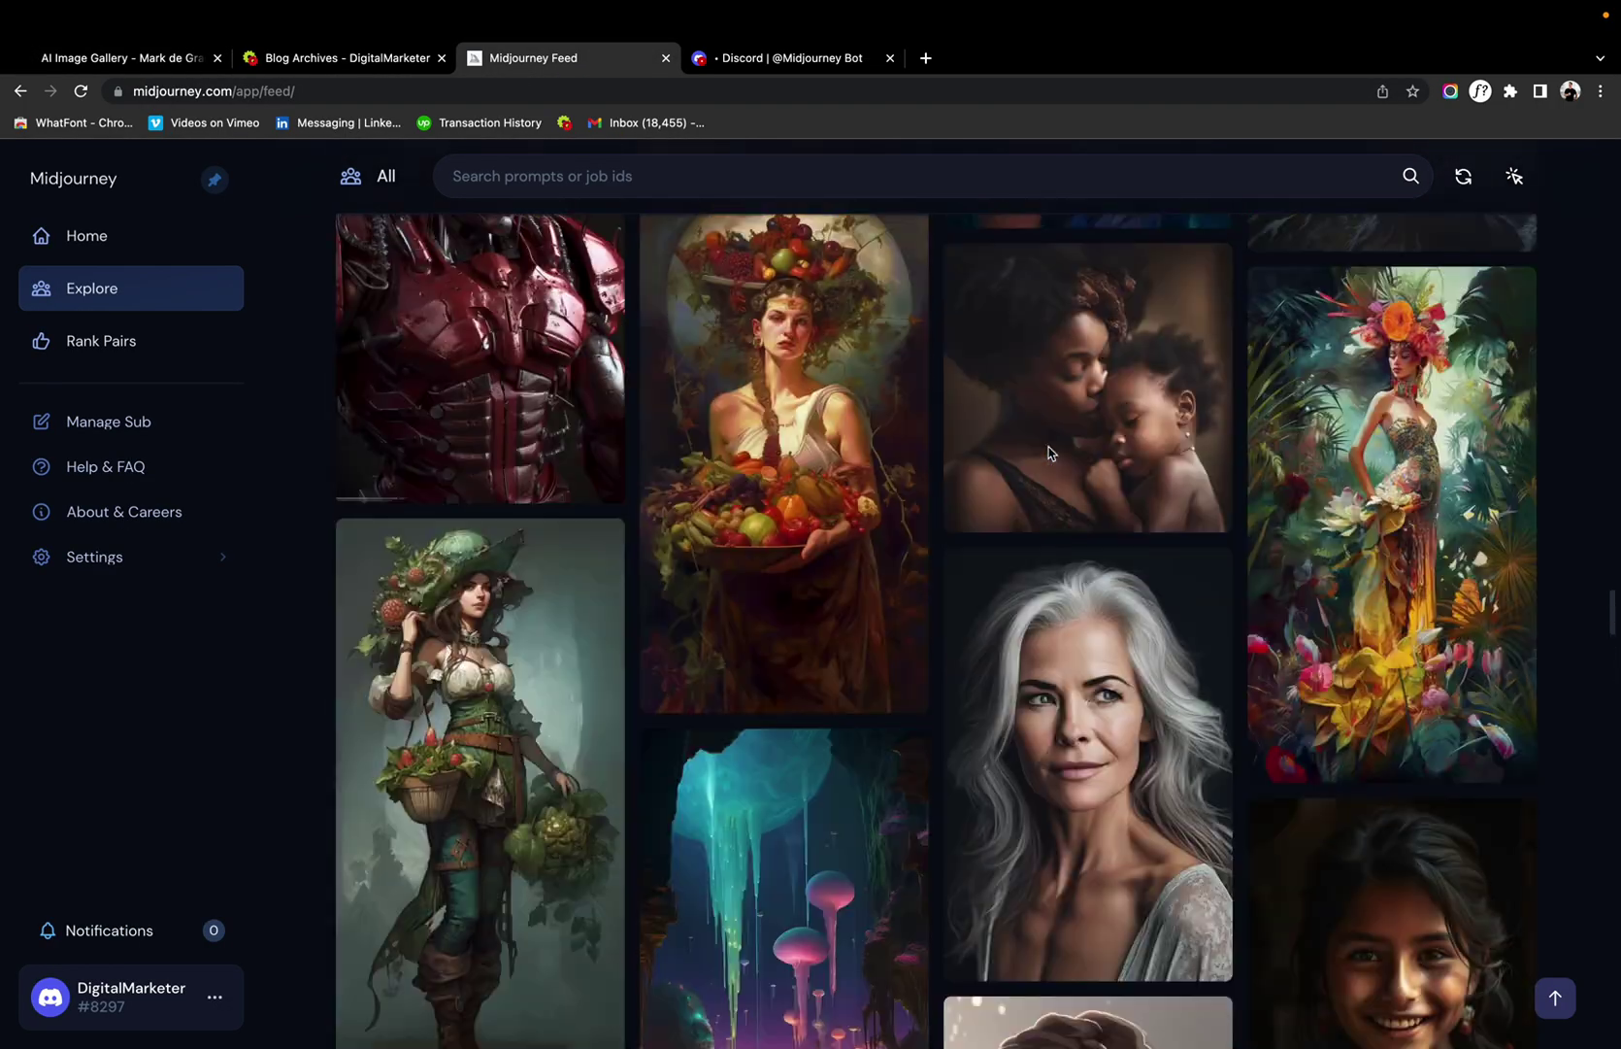
scroll(1050, 453, "up", 15)
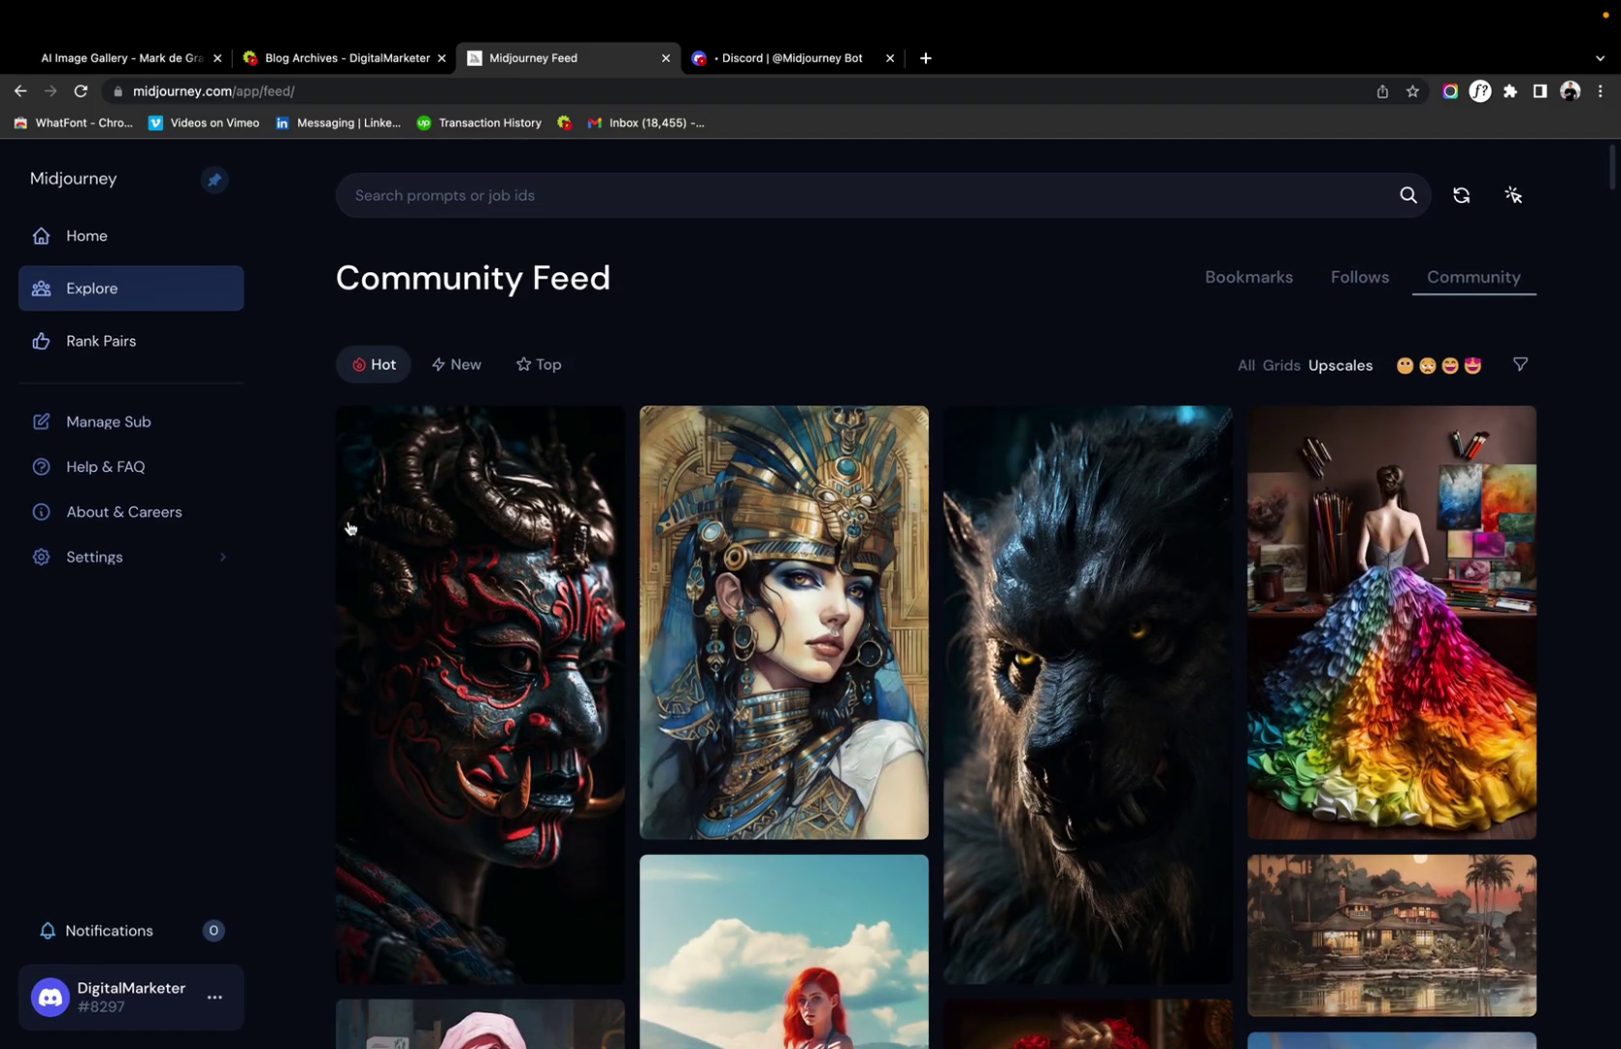
mouse_move(1326, 610)
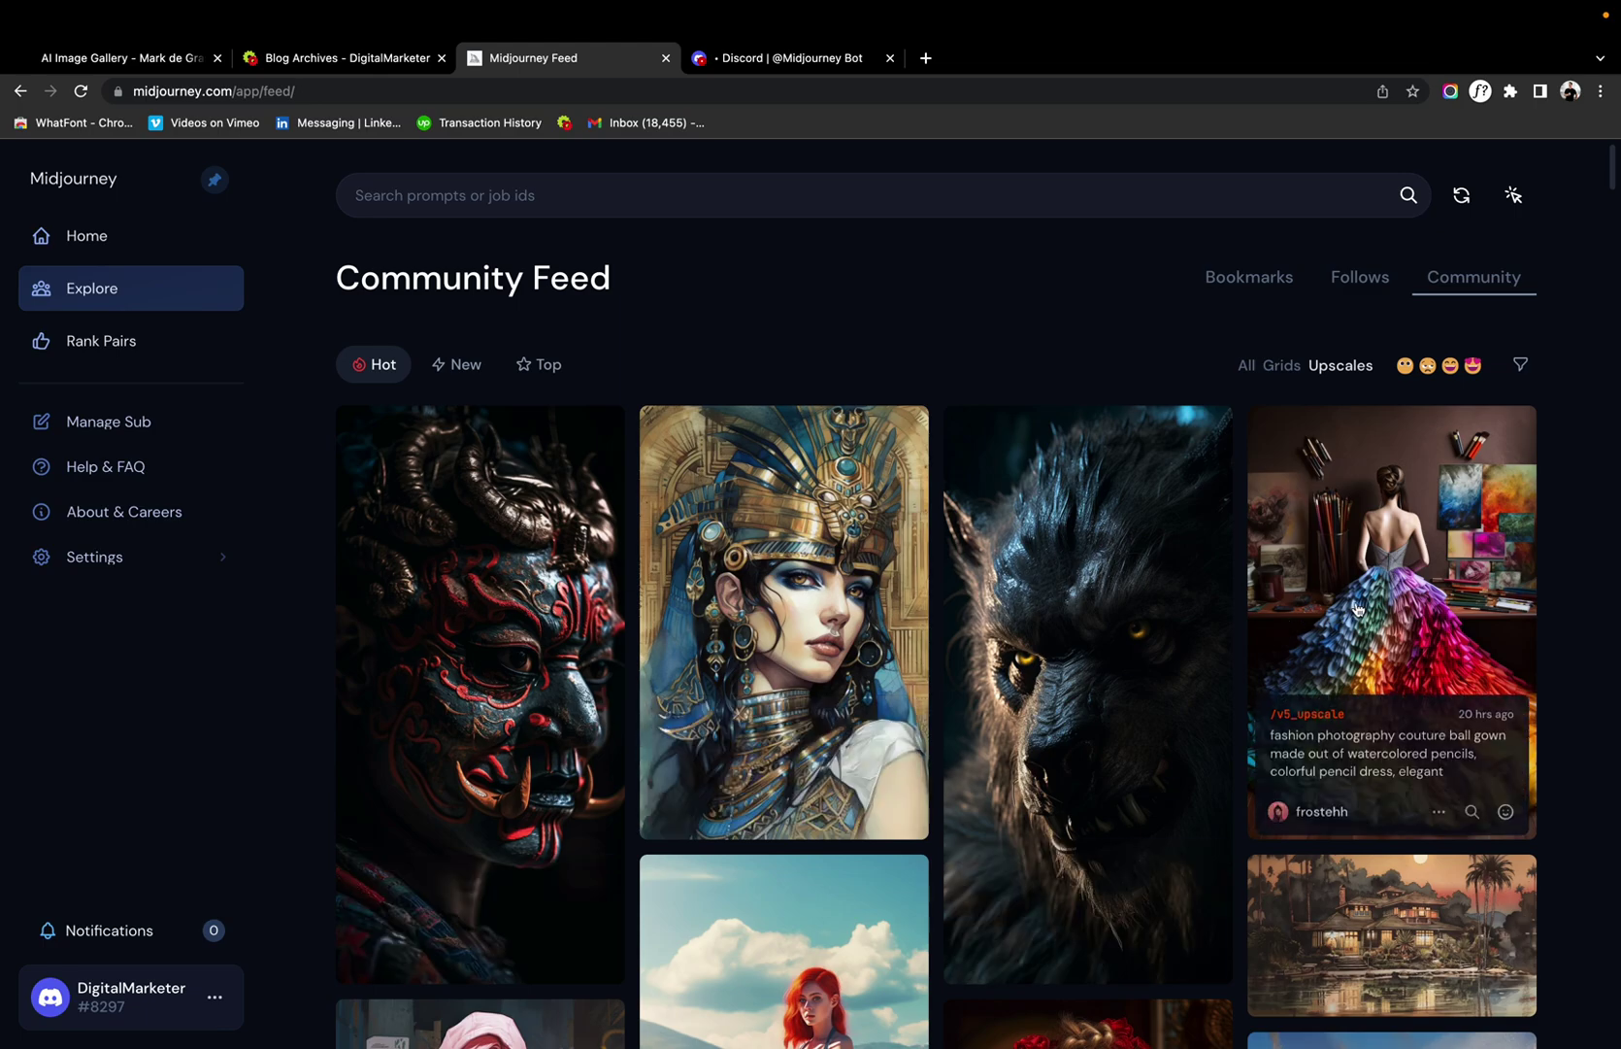
scroll(283, 664, "down", 9)
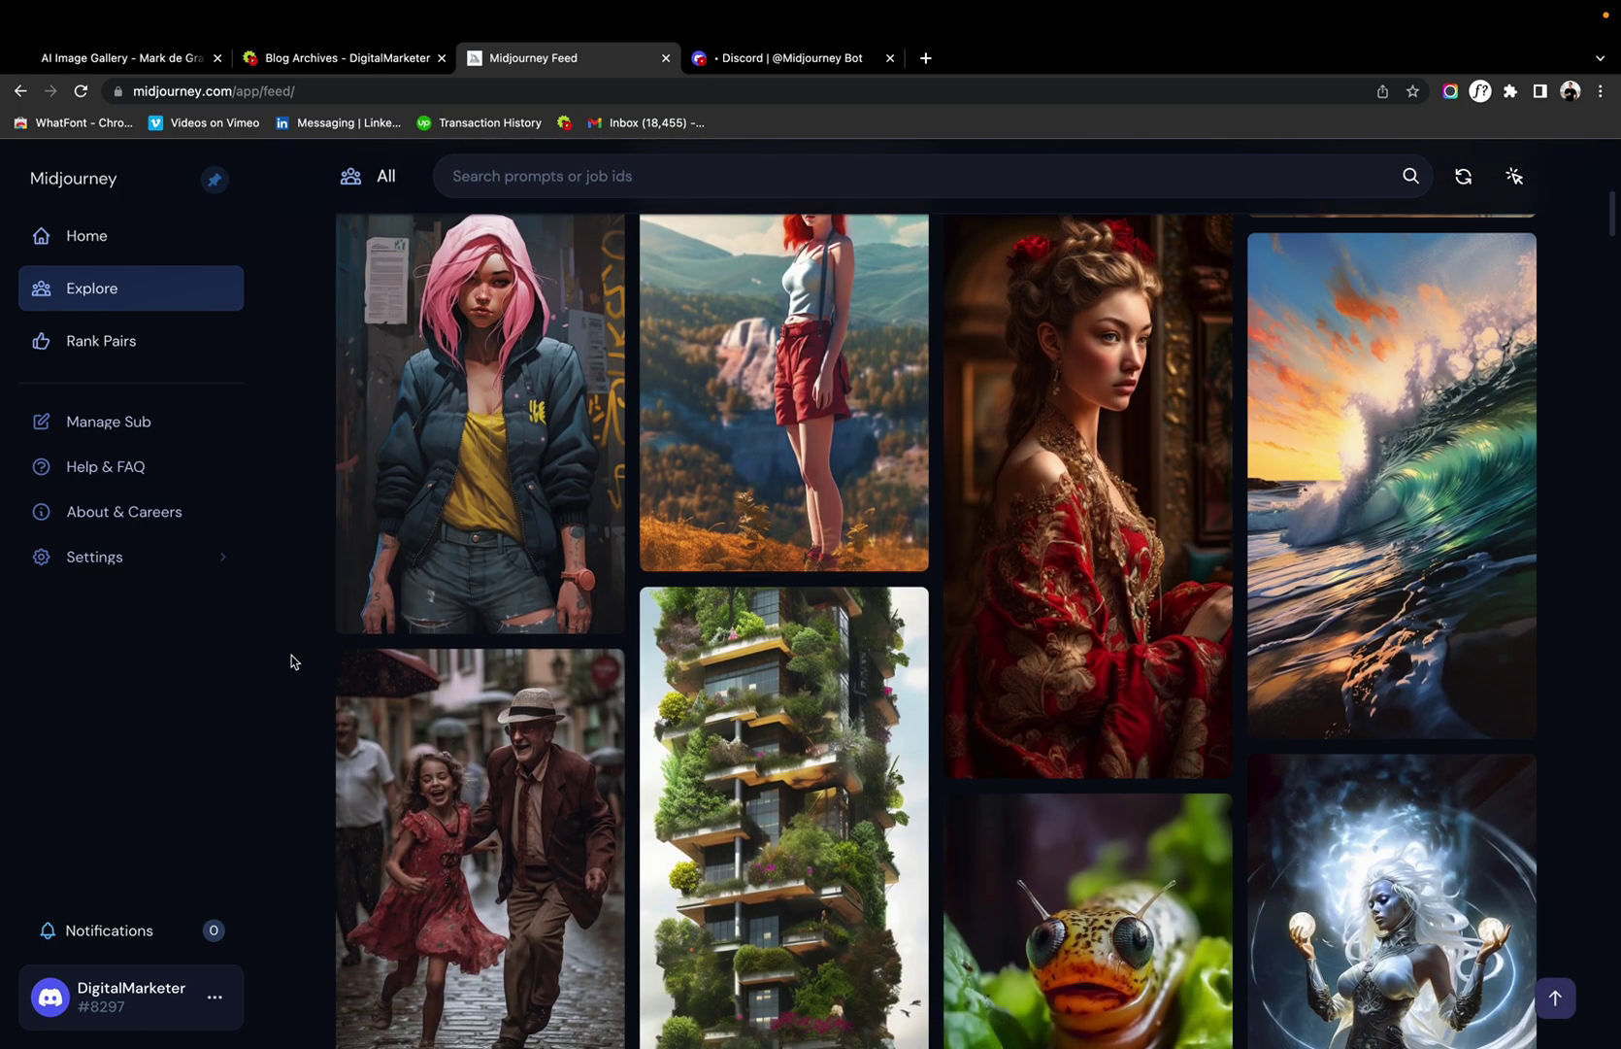
scroll(728, 500, "down", 12)
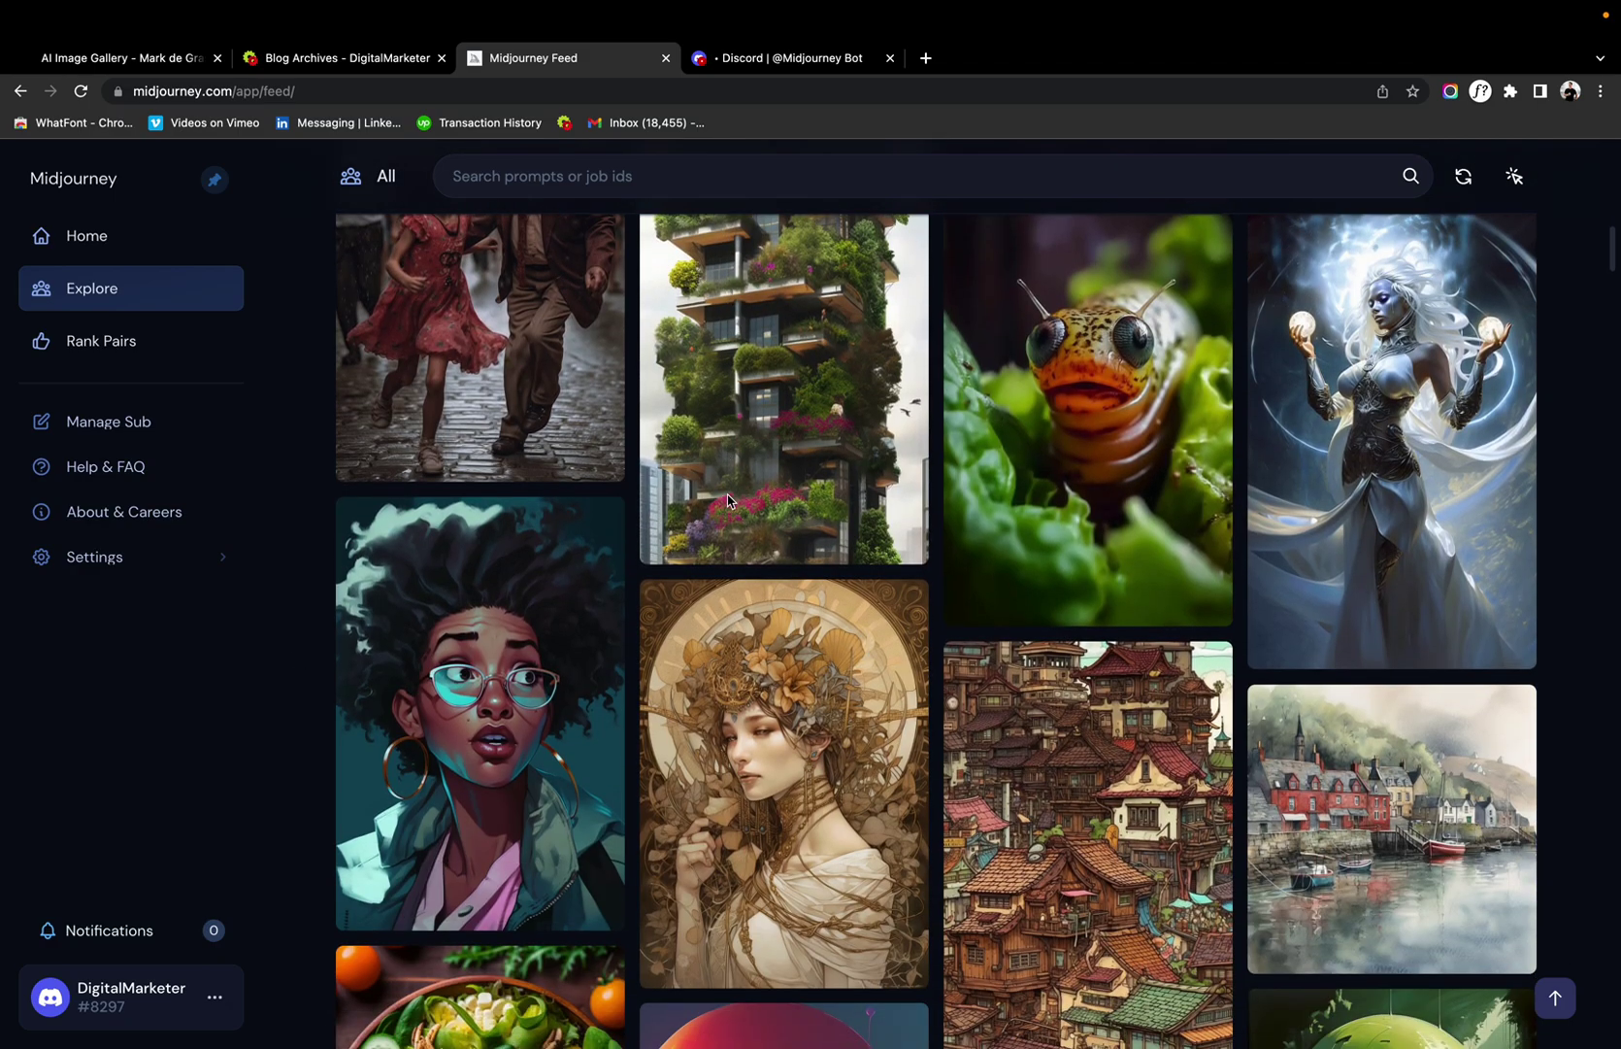
scroll(728, 500, "down", 3)
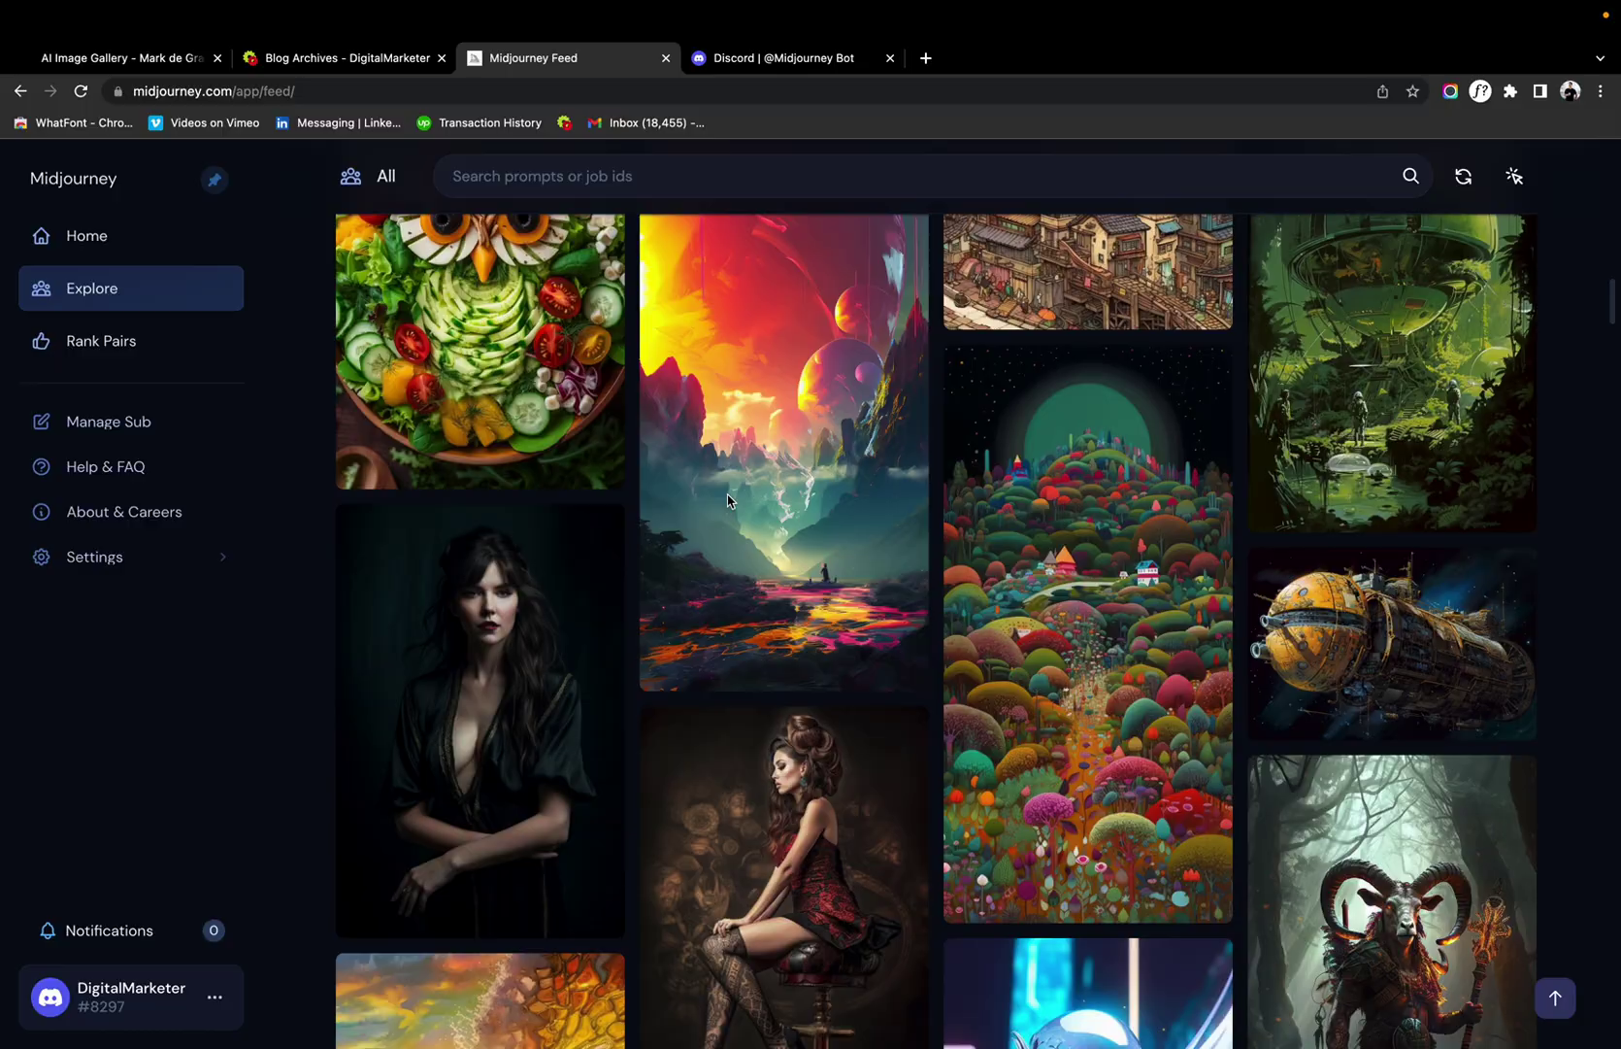
scroll(728, 500, "down", 4)
Return to the start of the Explore feed and look through it for an image whose prompt can be reused.
left_click(92, 288)
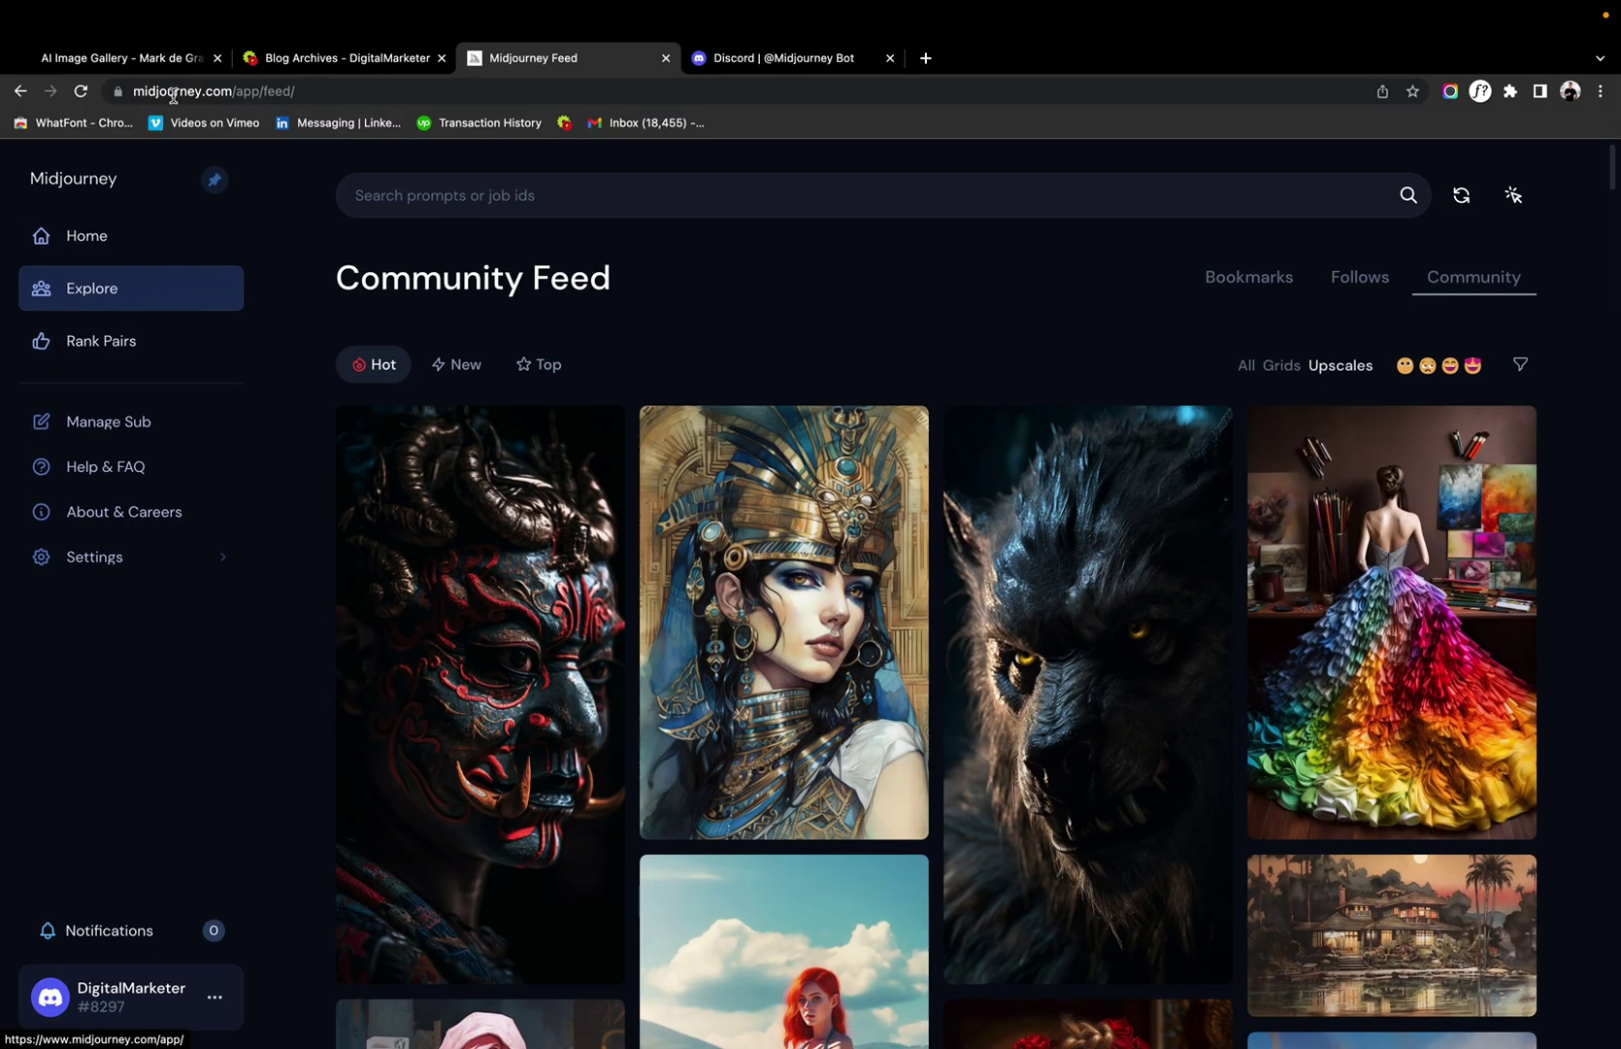
scroll(867, 458, "down", 10)
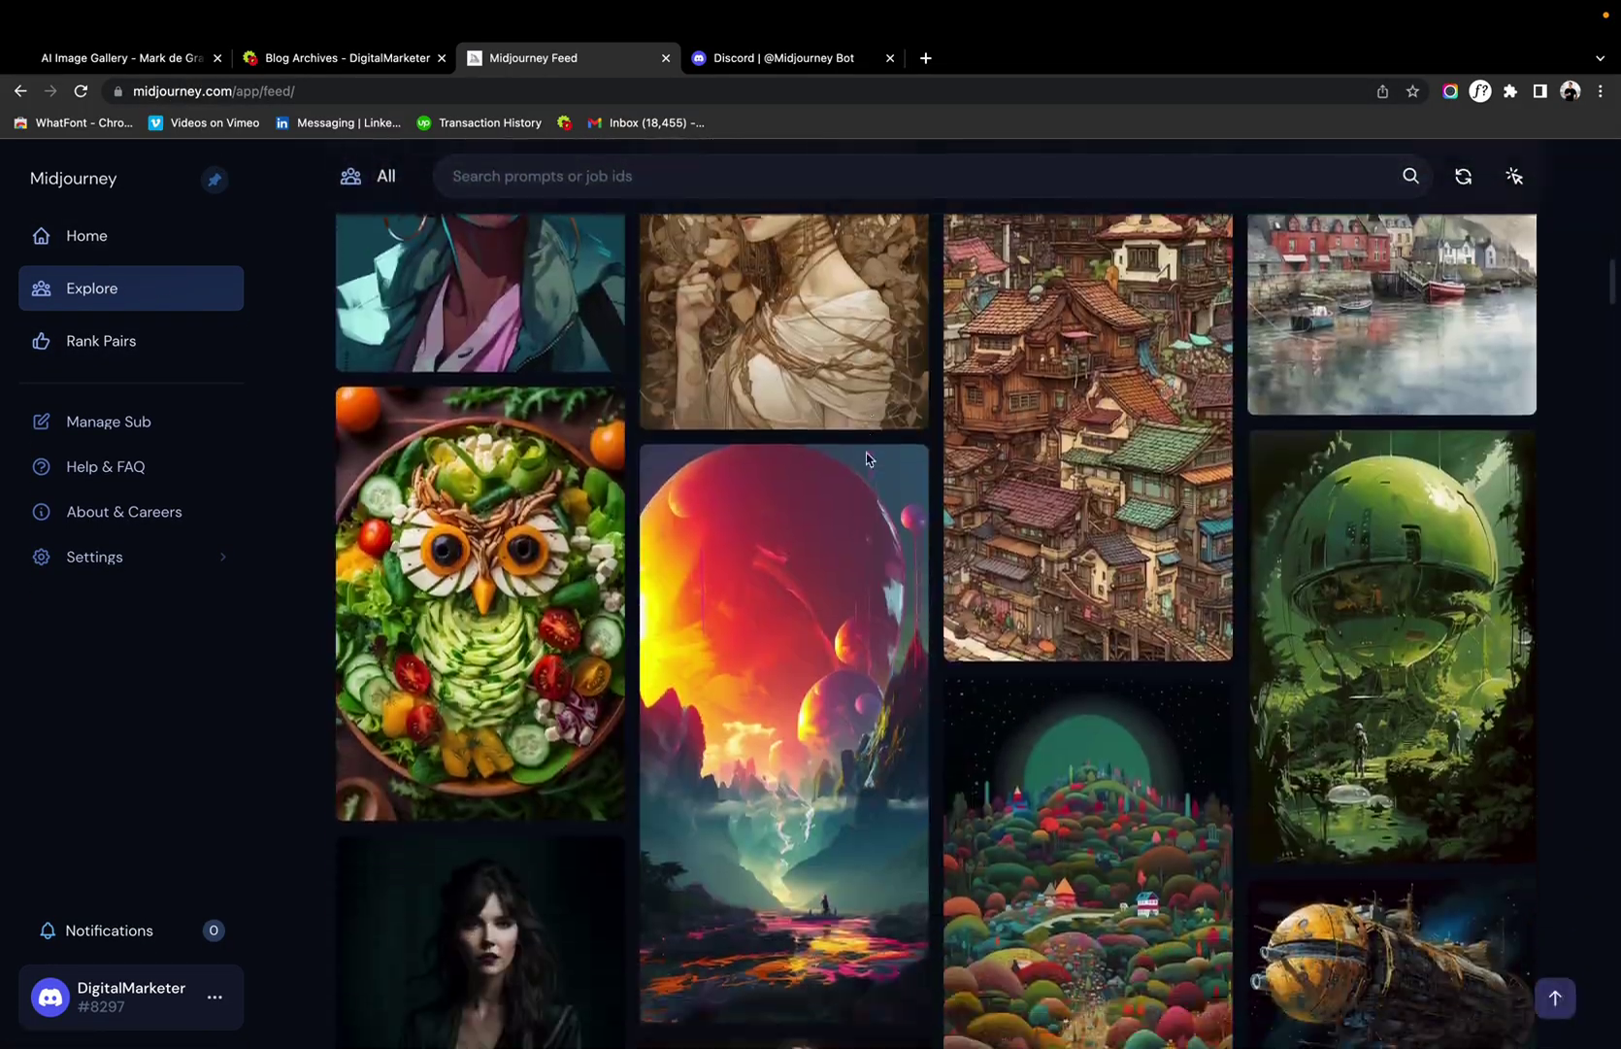
scroll(867, 458, "down", 15)
scroll(867, 458, "down", 15)
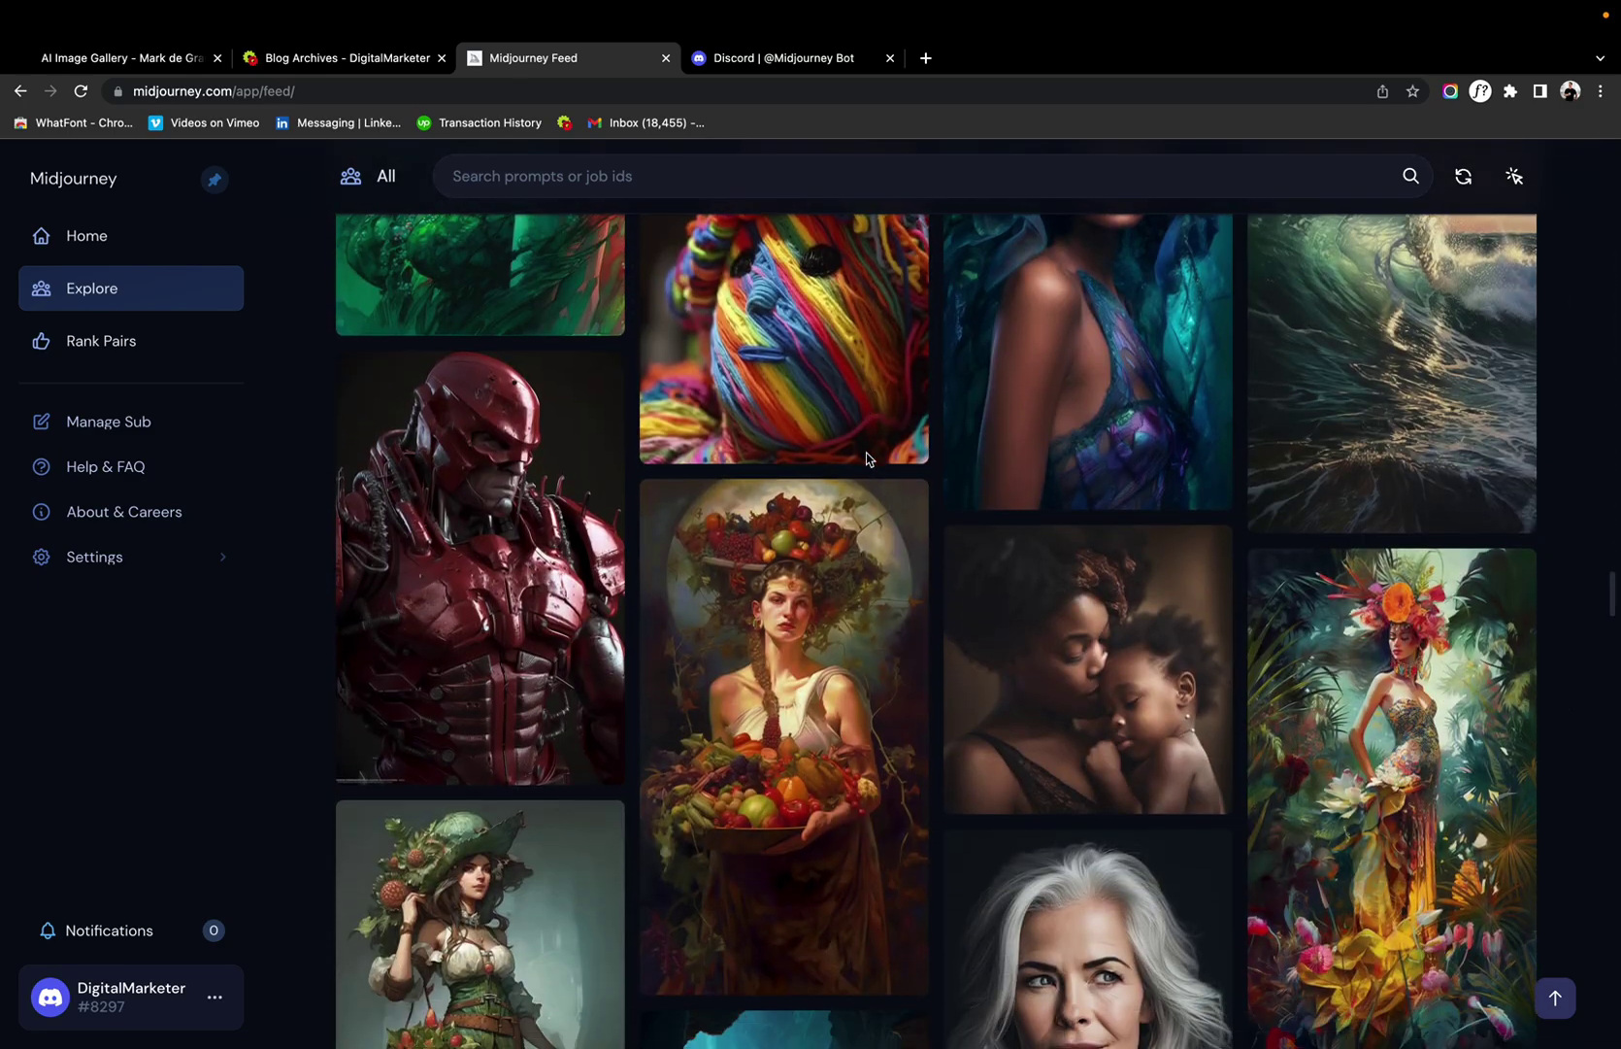
scroll(867, 458, "down", 15)
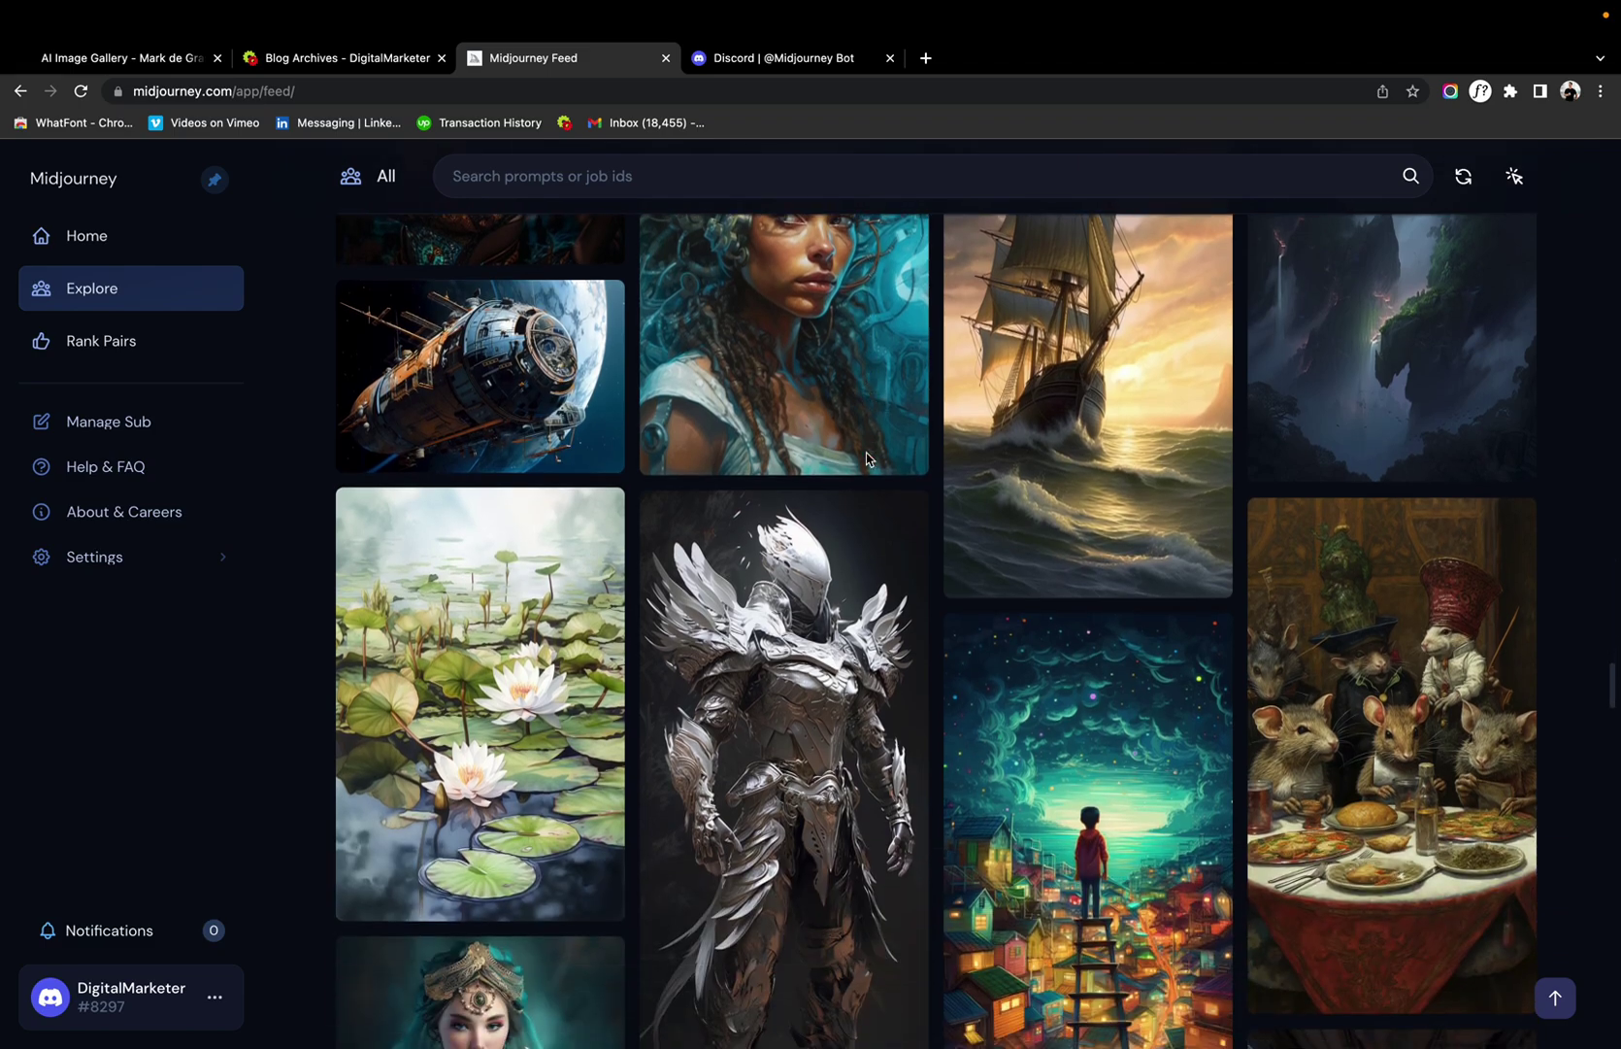
scroll(867, 458, "down", 15)
scroll(867, 458, "down", 2)
scroll(913, 480, "up", 5)
scroll(949, 502, "down", 2)
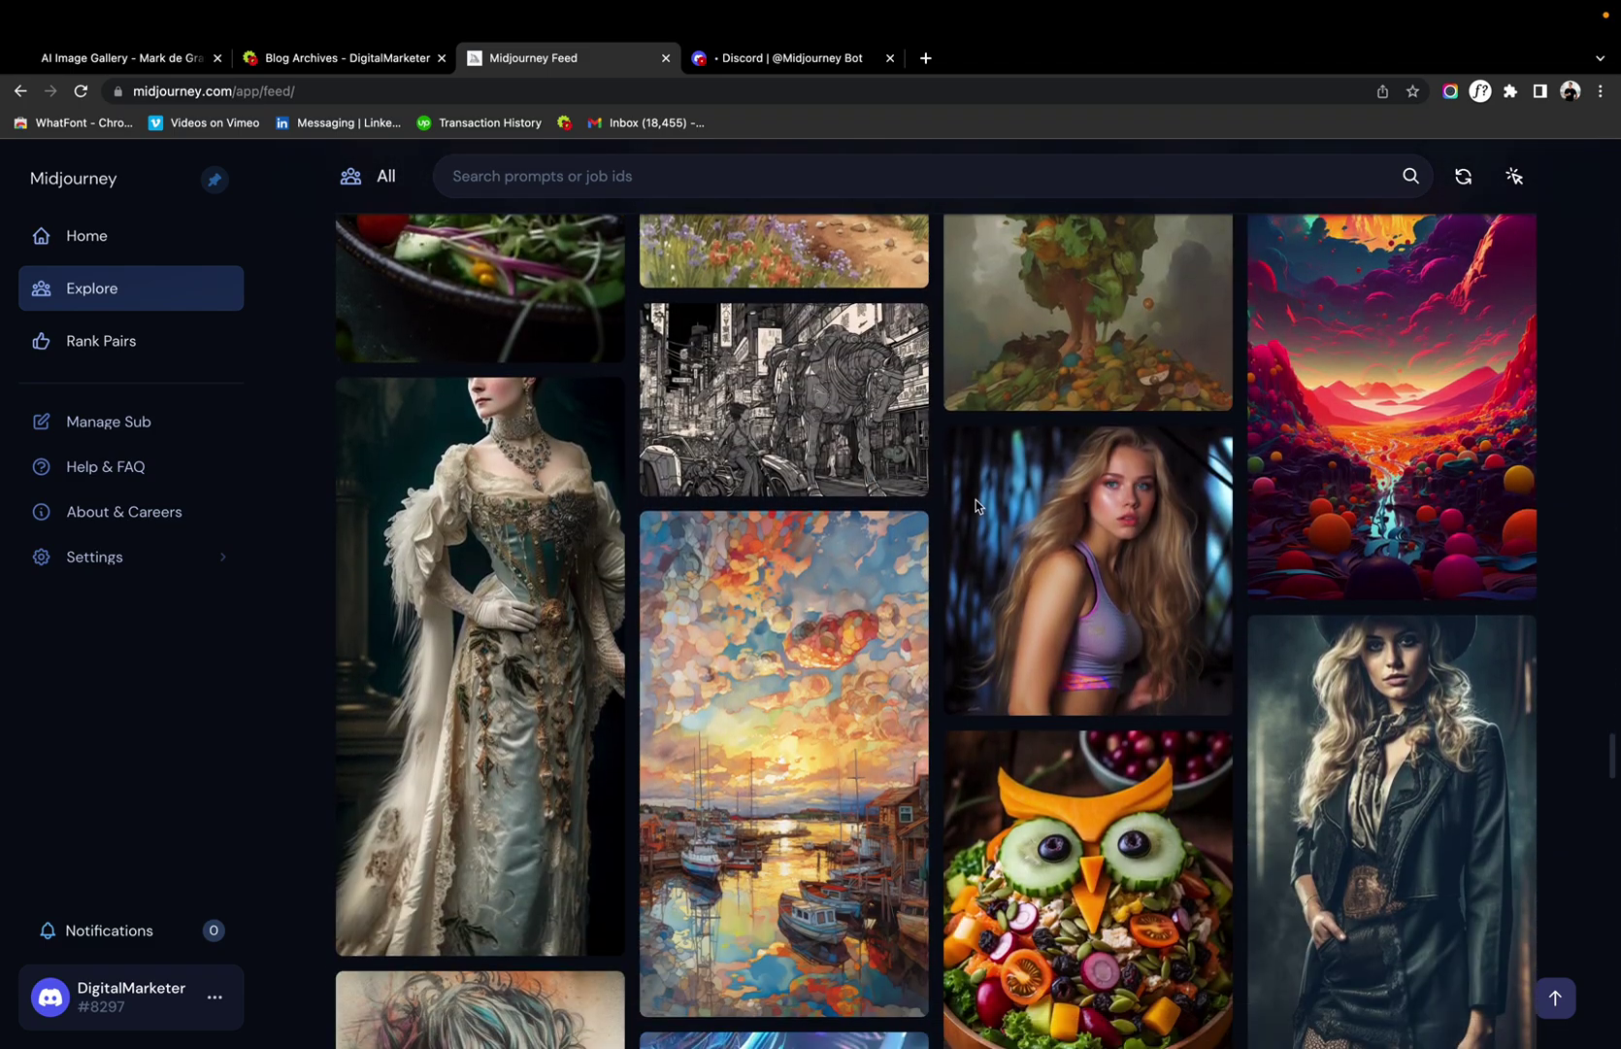
Copy the full prompt of the fitness magazine fashion shoot image in the community feed.
mouse_move(1024, 695)
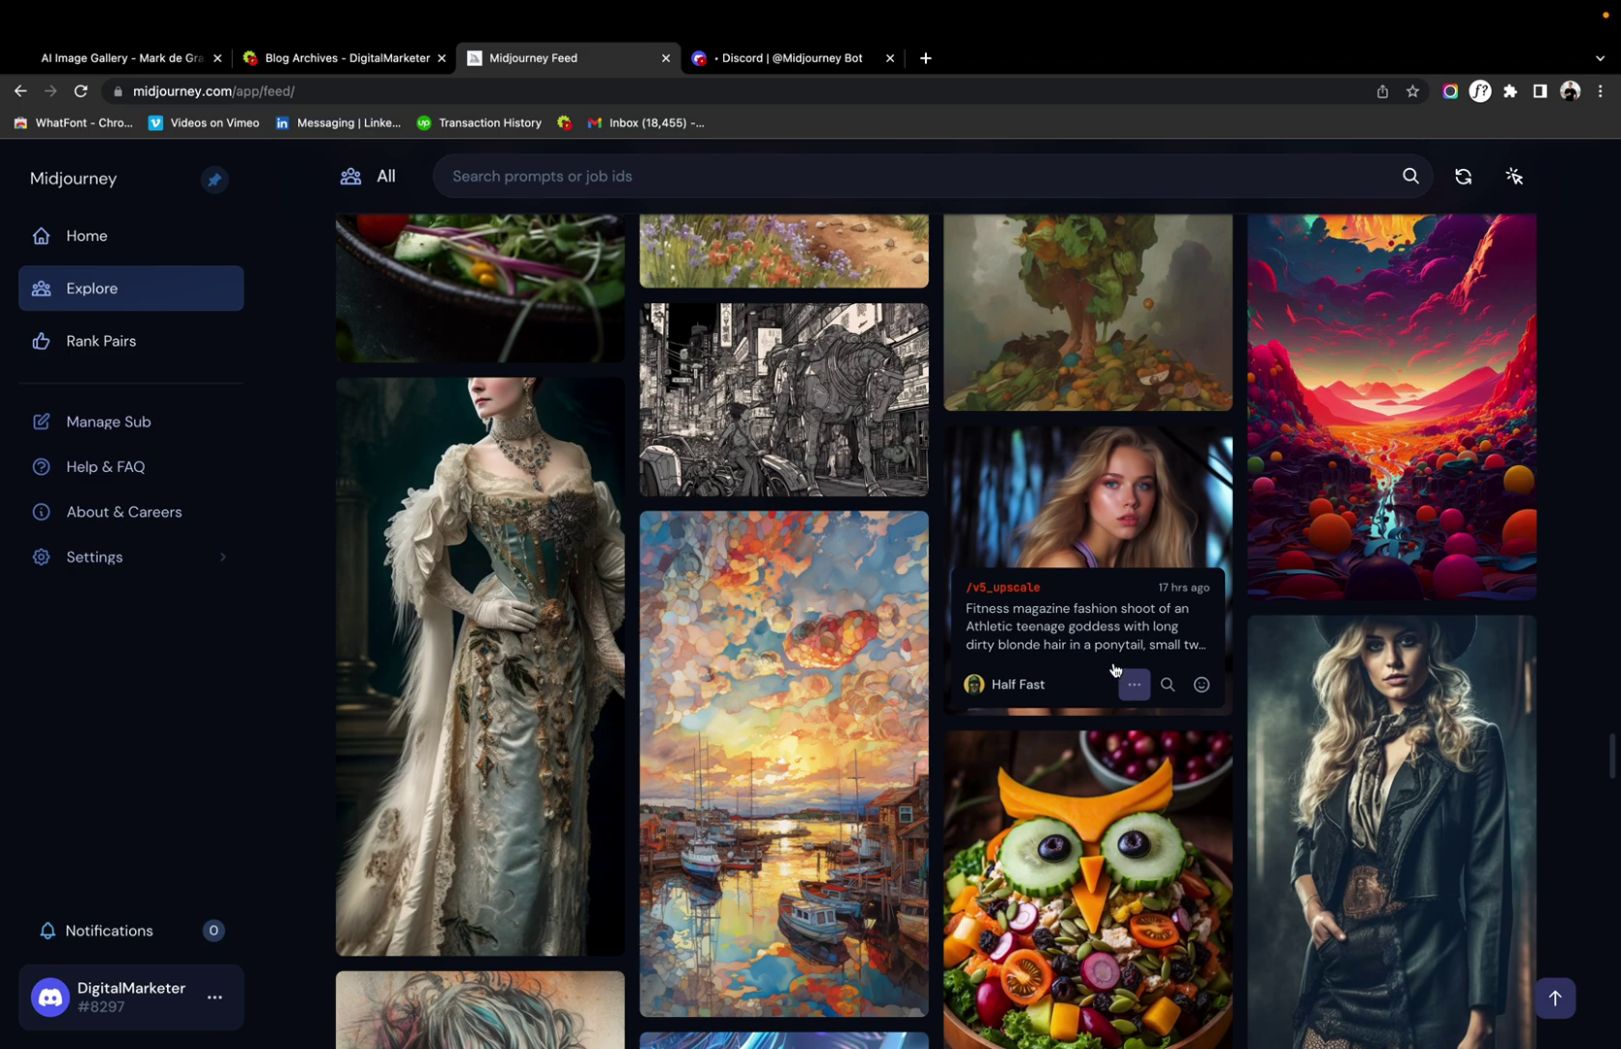
left_click(1134, 687)
mouse_move(1134, 441)
left_click(1223, 365)
In the Midjourney Bot chat on Discord, start an /imagine command with the copied fitness shoot prompt and delete its leading image link.
left_click(786, 58)
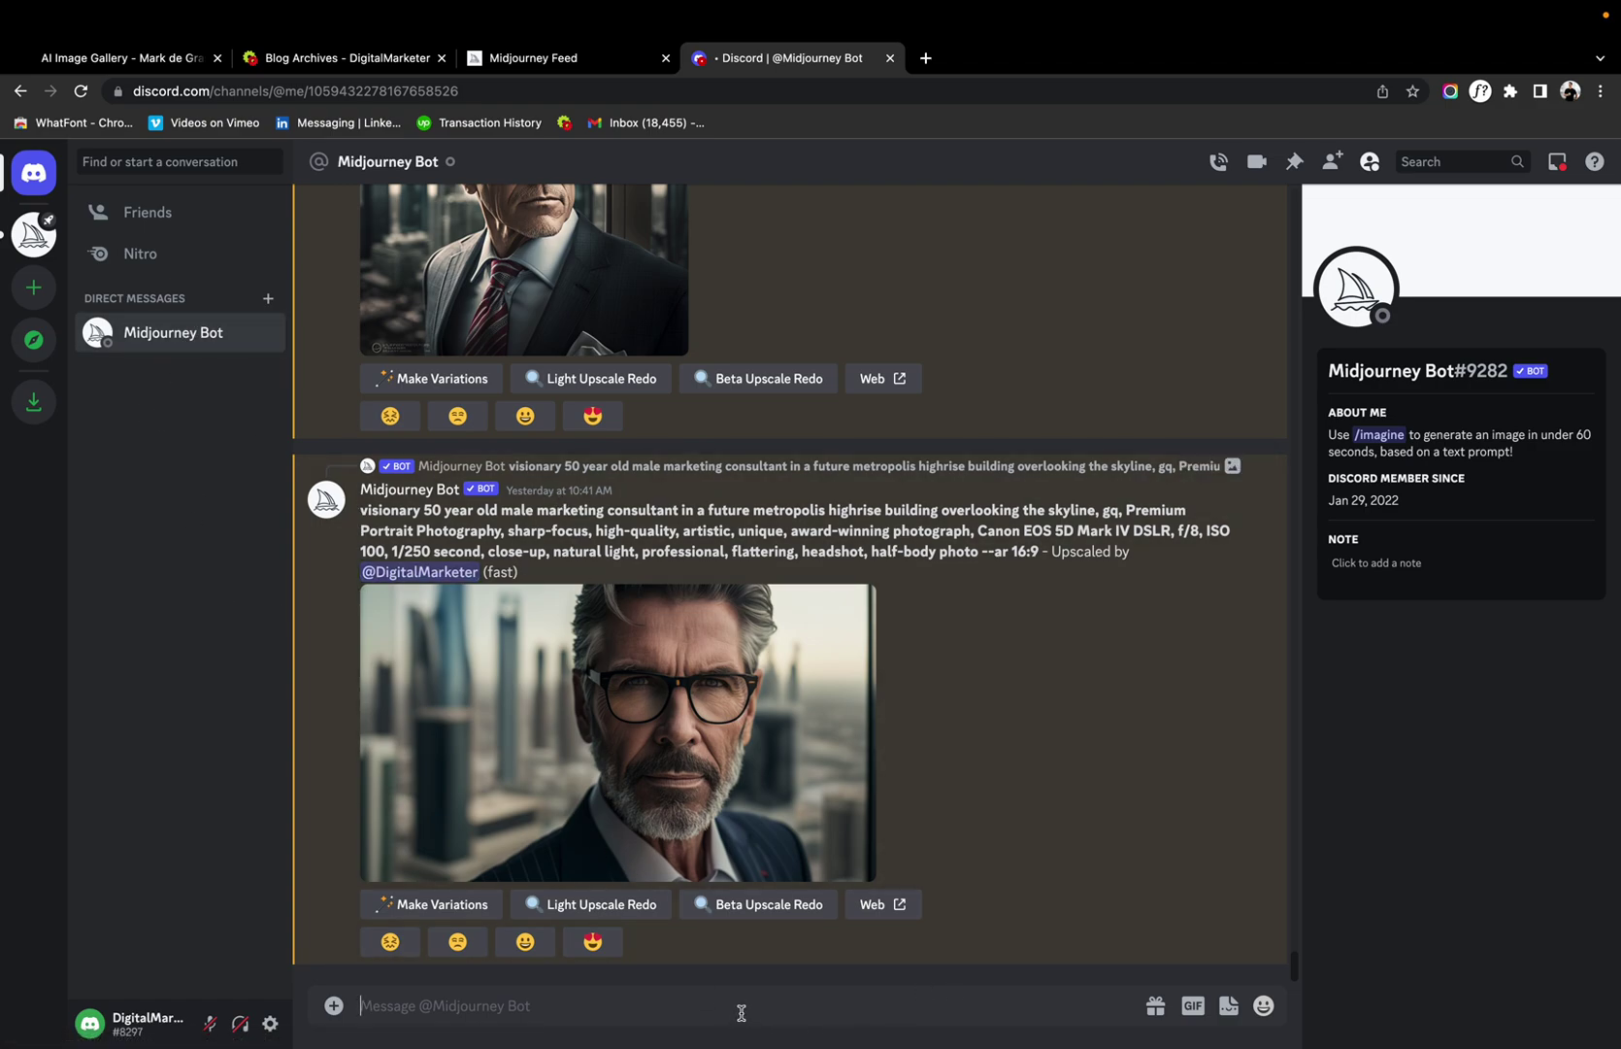
type("/imagine")
key("Return")
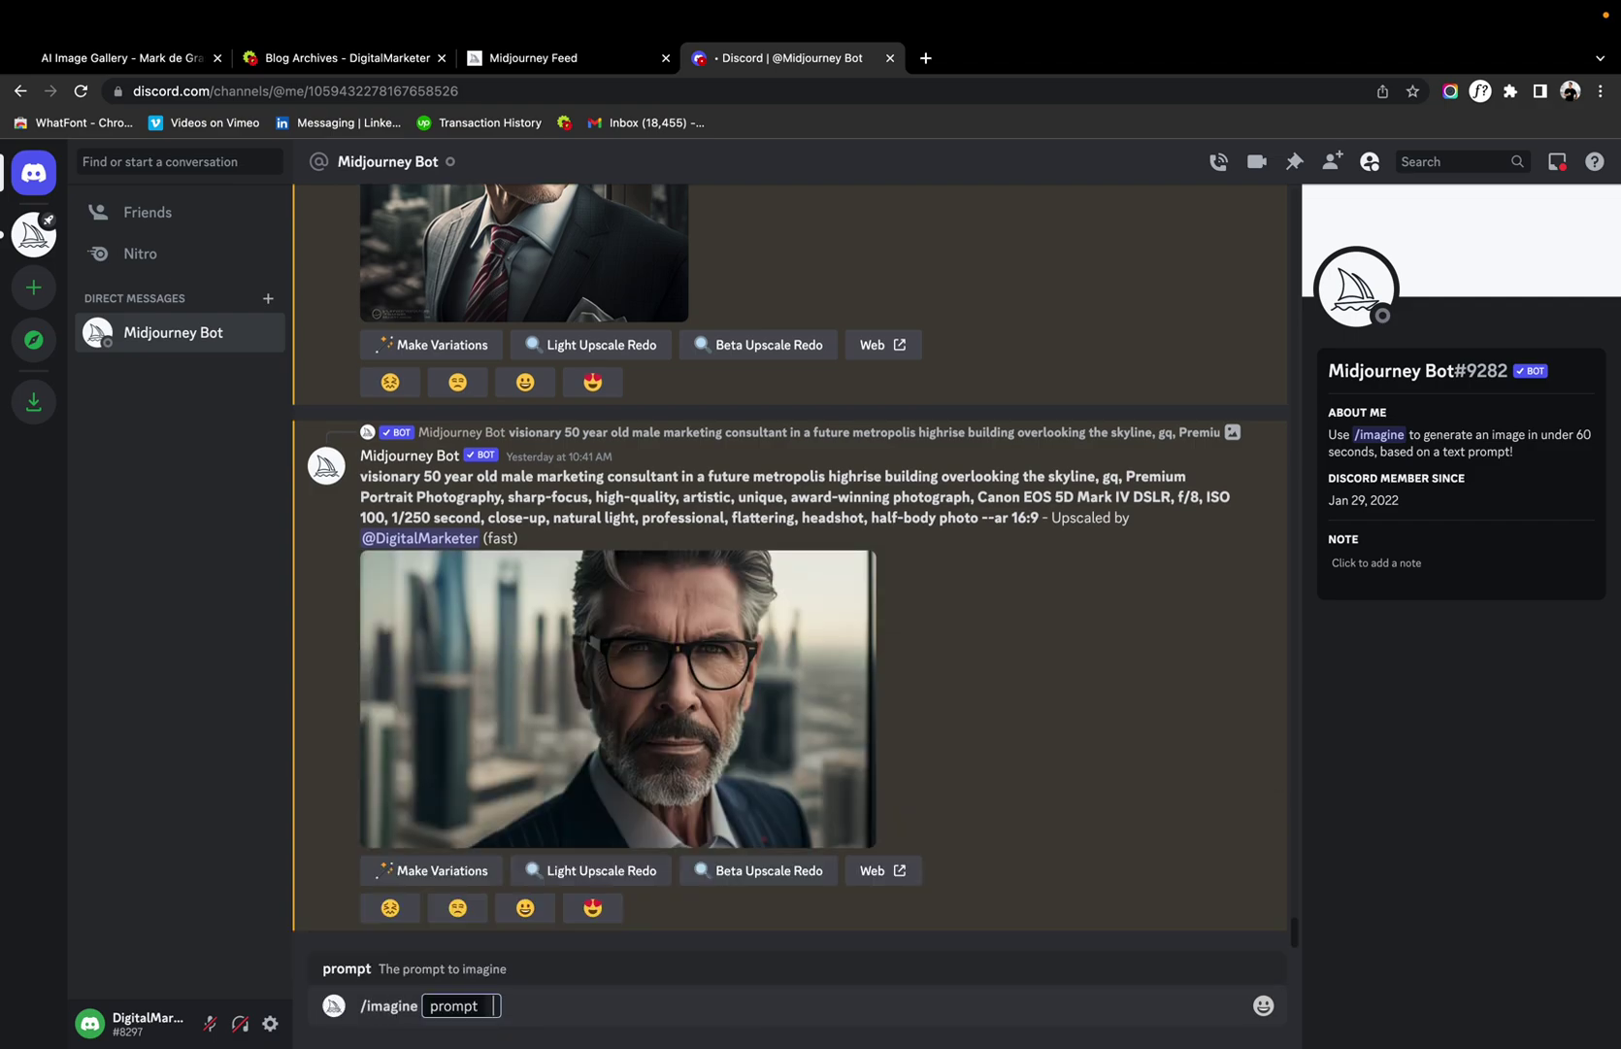
type("<https://s.mj.run/k2rfES72zmM> Fitness magazine fashion shoot of an Athletic teenage goddess with long dirty blonde hair in a ponytail, small two piece swimwear, fit athletic body, curvaceous full chest, thighs, midriff, youthfull, defined abs, ripped abs --q 2 --v 5 --s 250")
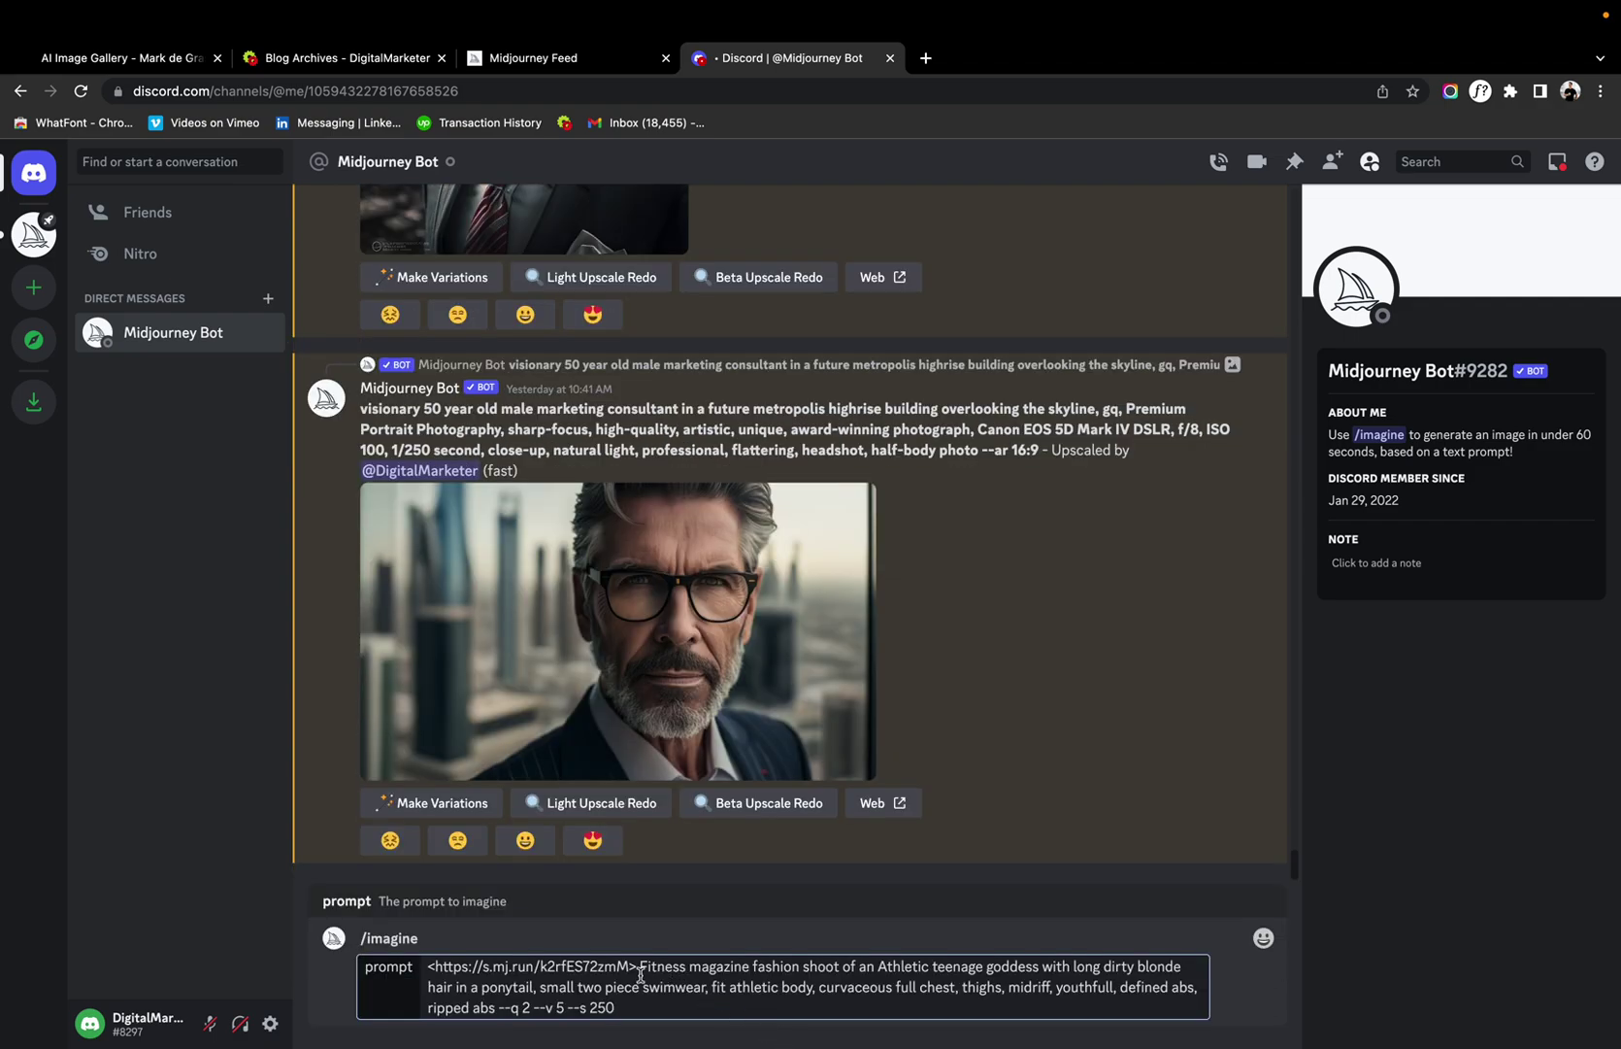
left_click_drag(640, 967, 417, 971)
key("BackSpace")
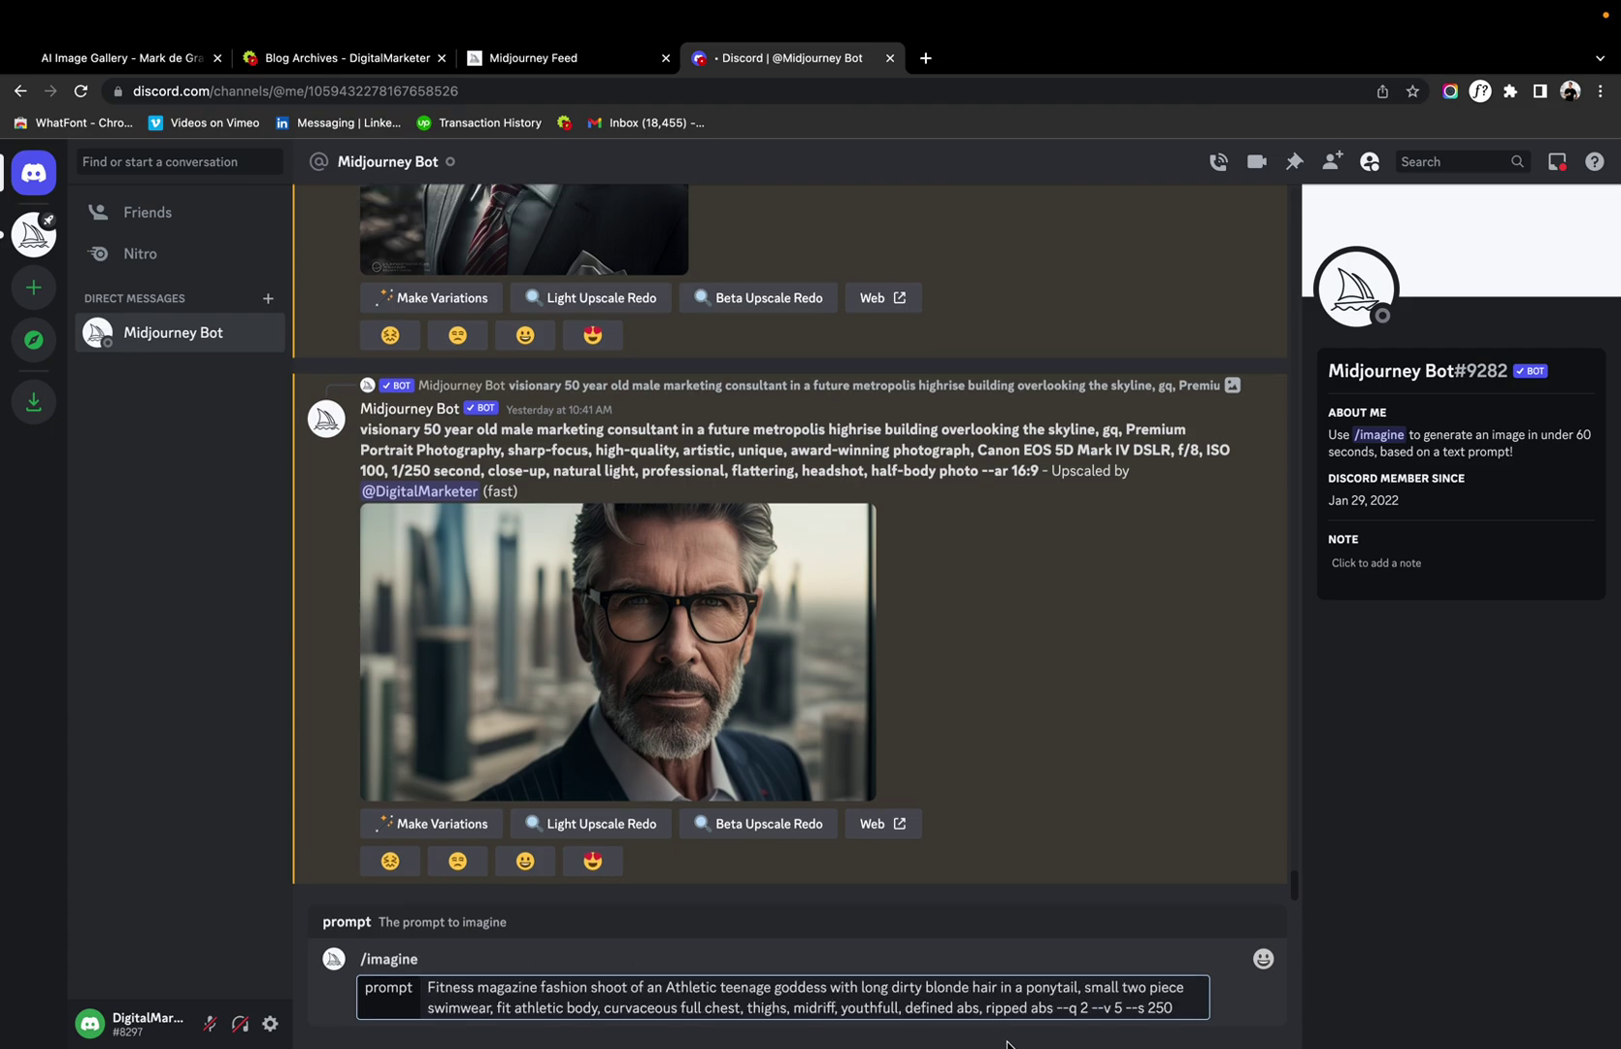
Delete the --v 5 version parameter from the prompt, keeping --q 2 and --s 250.
left_click_drag(1053, 1010, 1192, 1011)
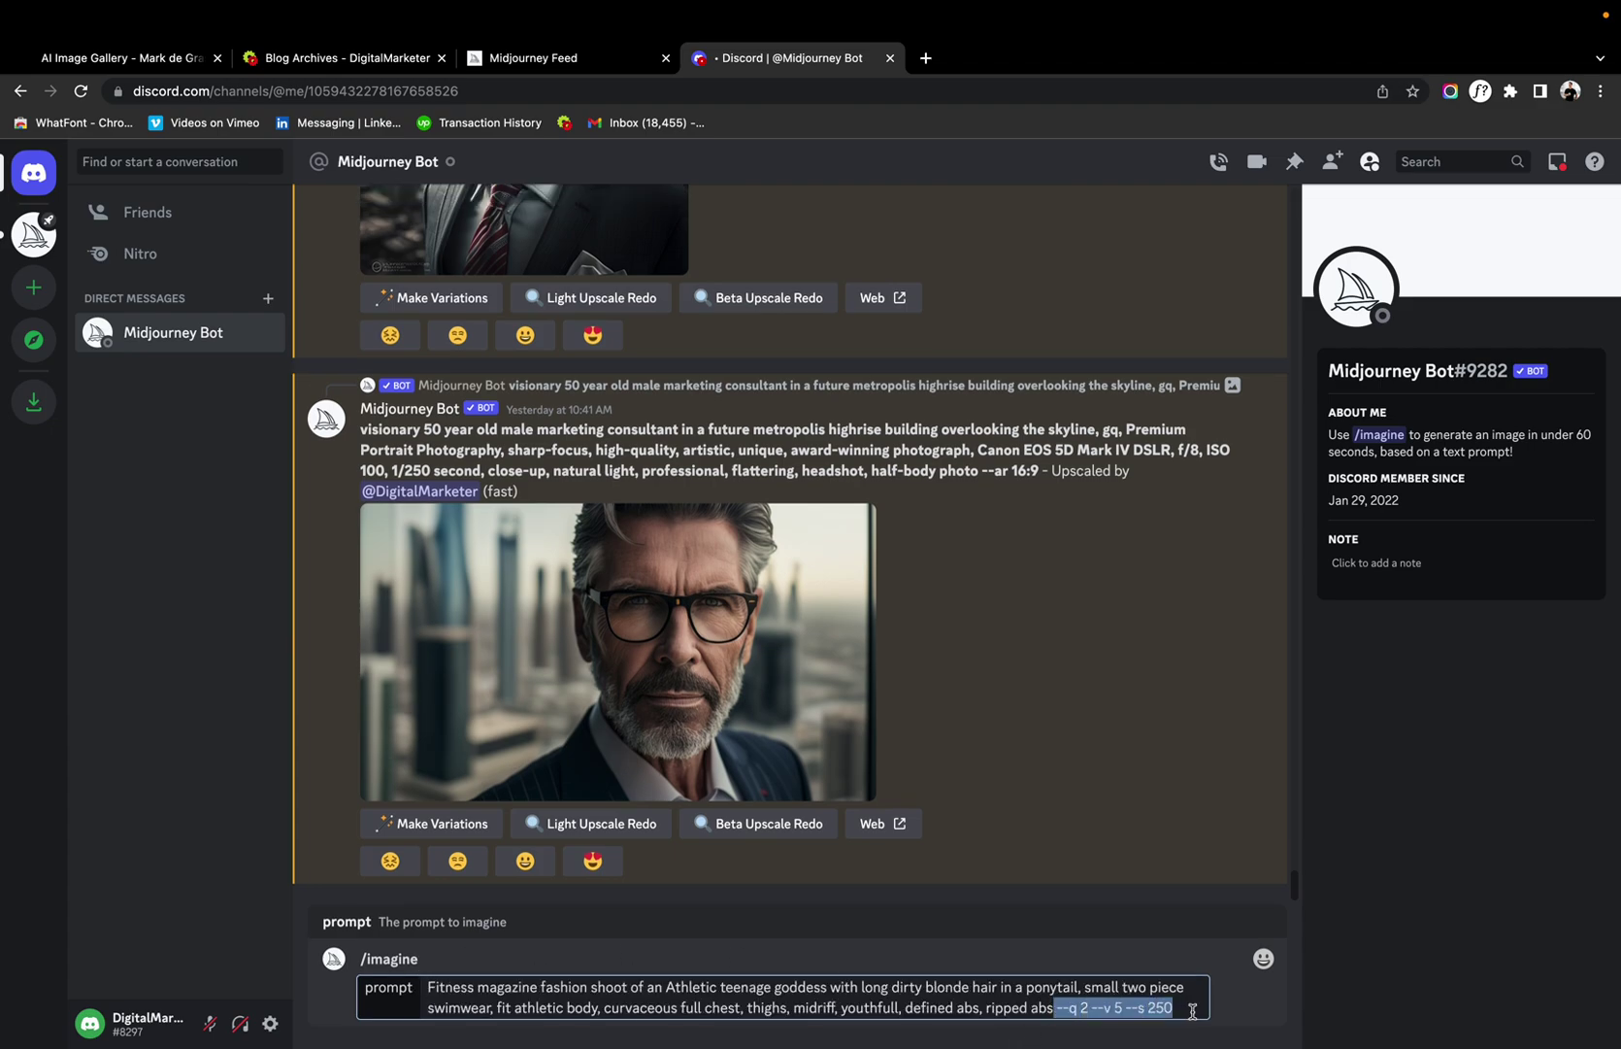
left_click(1122, 1009)
key("BackSpace")
key("BackSpace")
key("BackSpace")
key("BackSpace")
key("BackSpace")
key("BackSpace")
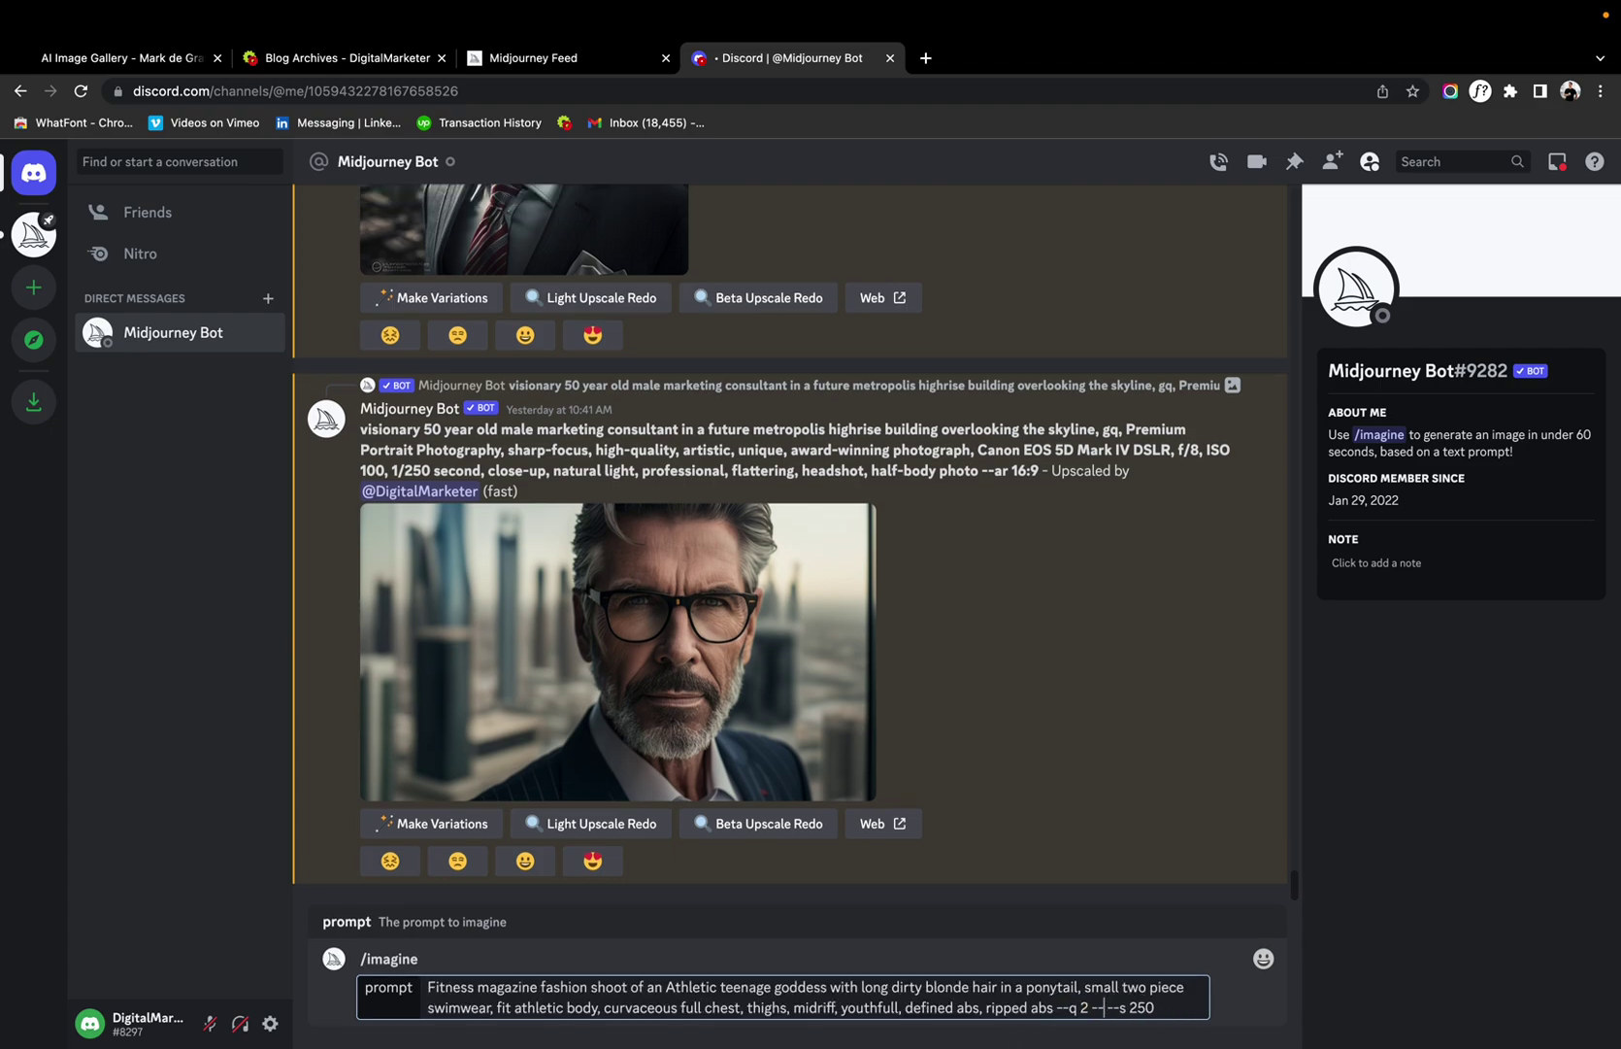
double_click(1127, 1009)
left_click_drag(1059, 1011, 428, 984)
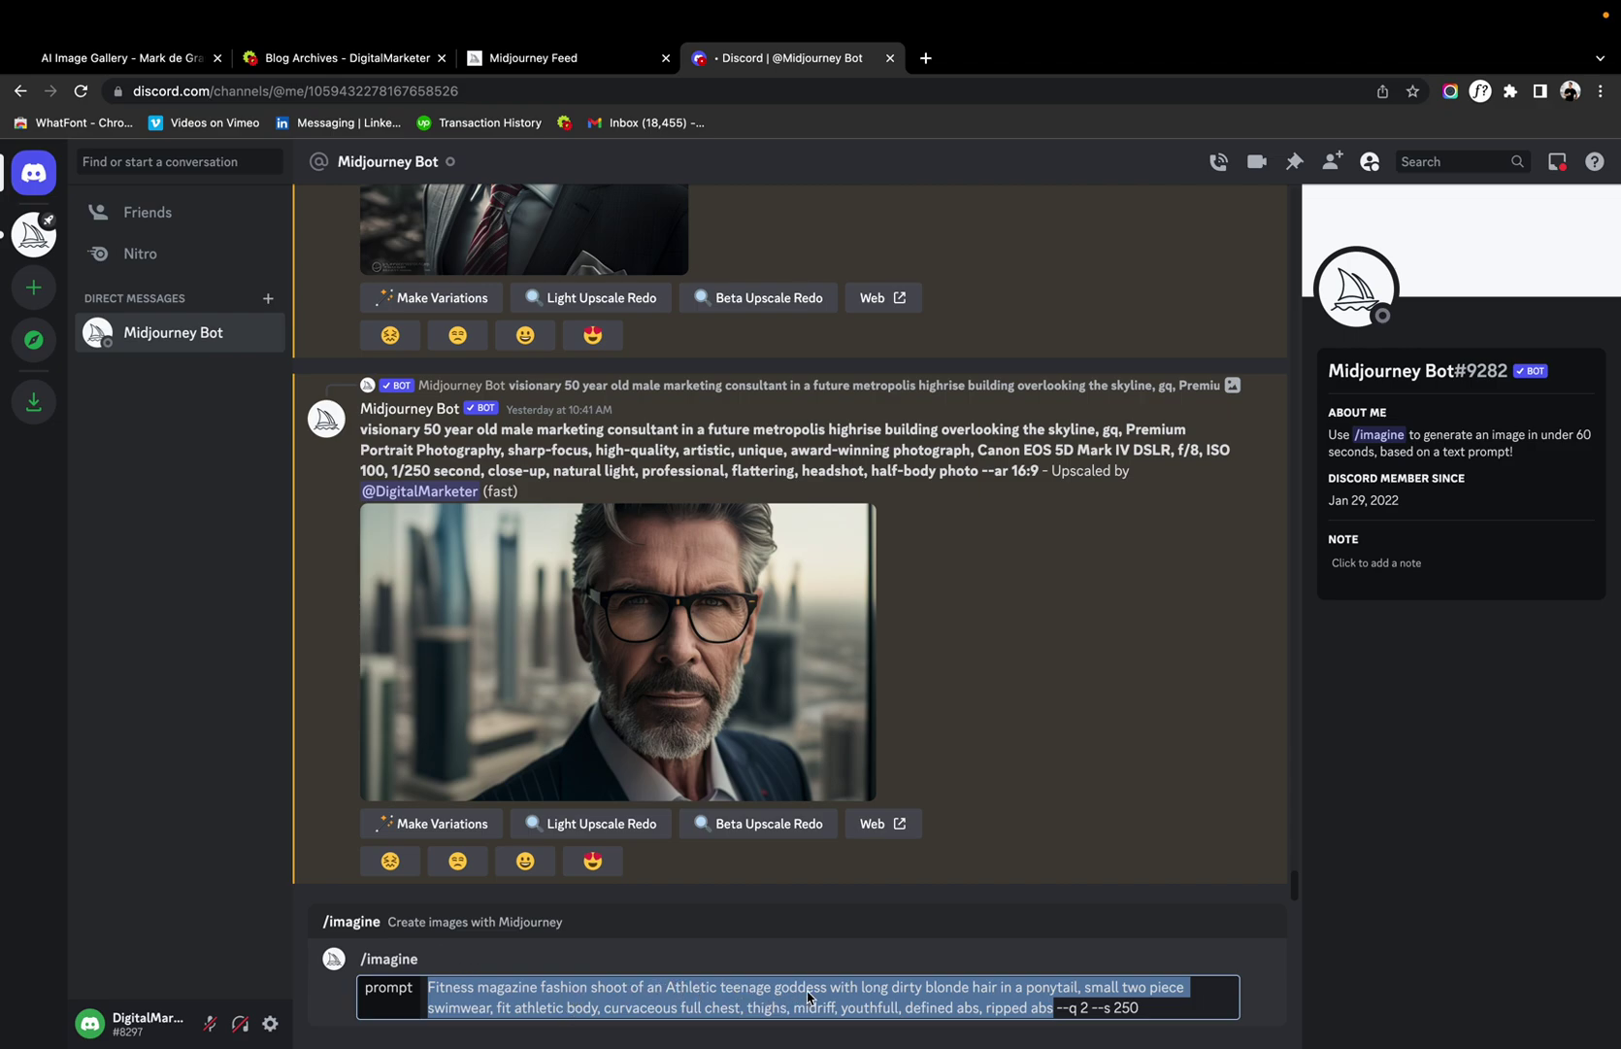
left_click(871, 1008)
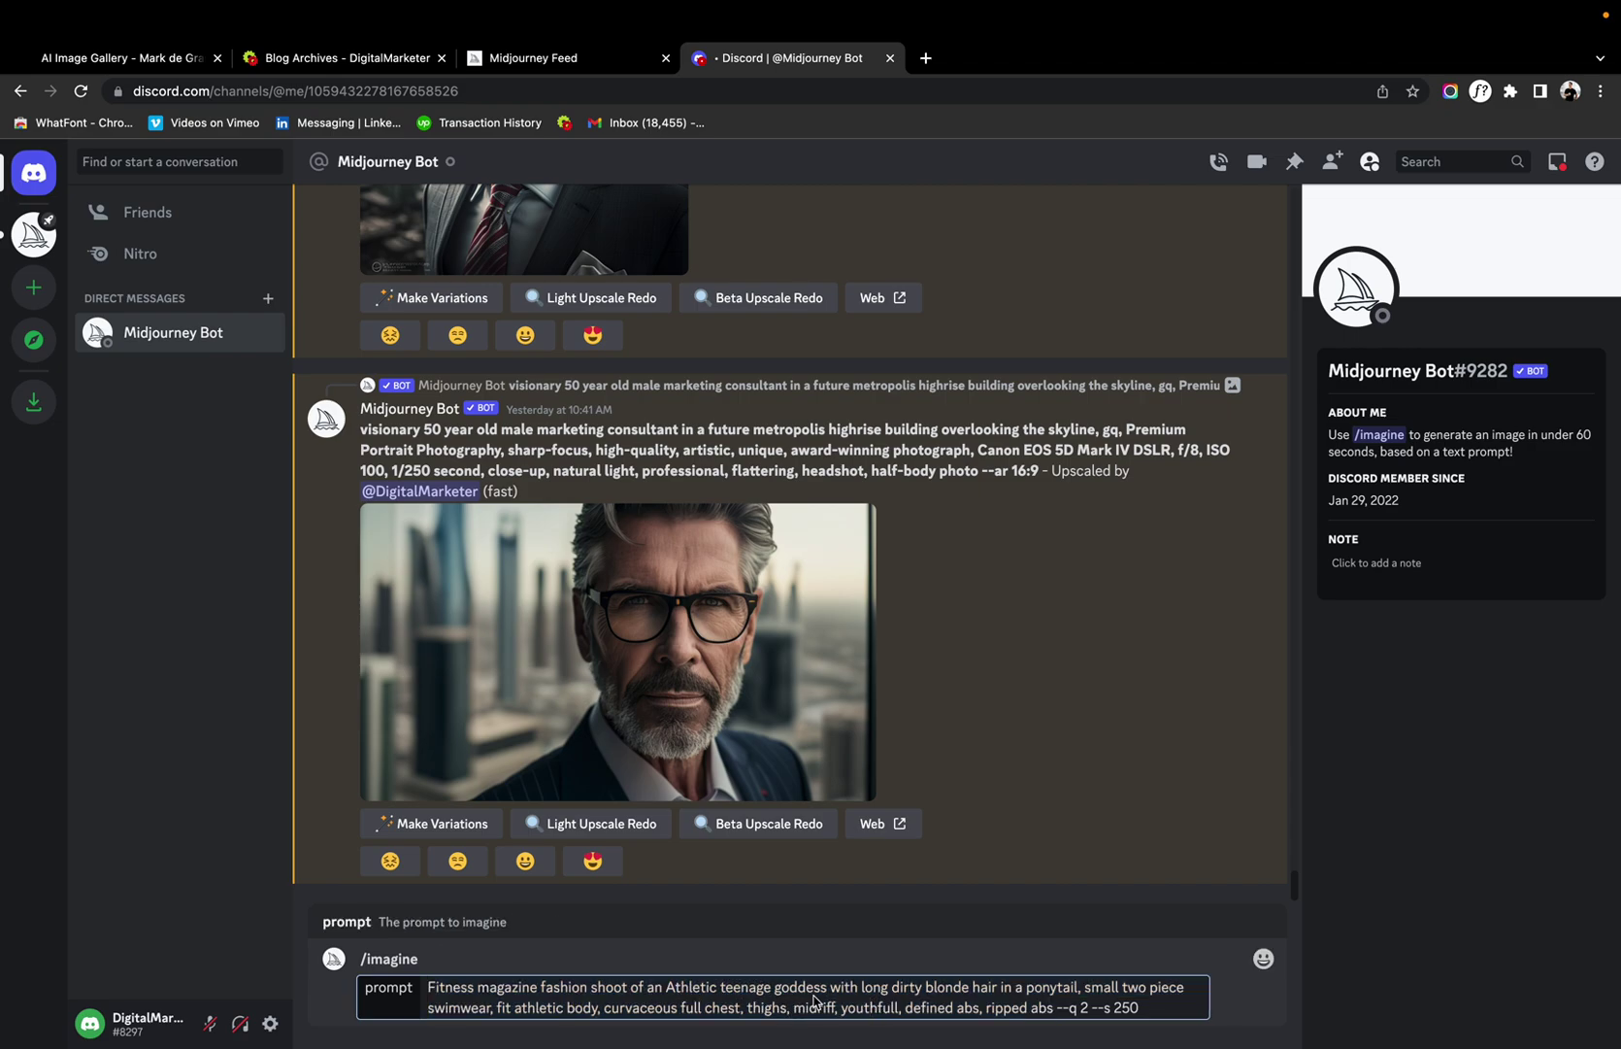
Delete the words "teenage goddess" and the swimwear phrase from the prompt.
left_click_drag(825, 990, 718, 991)
key("BackSpace")
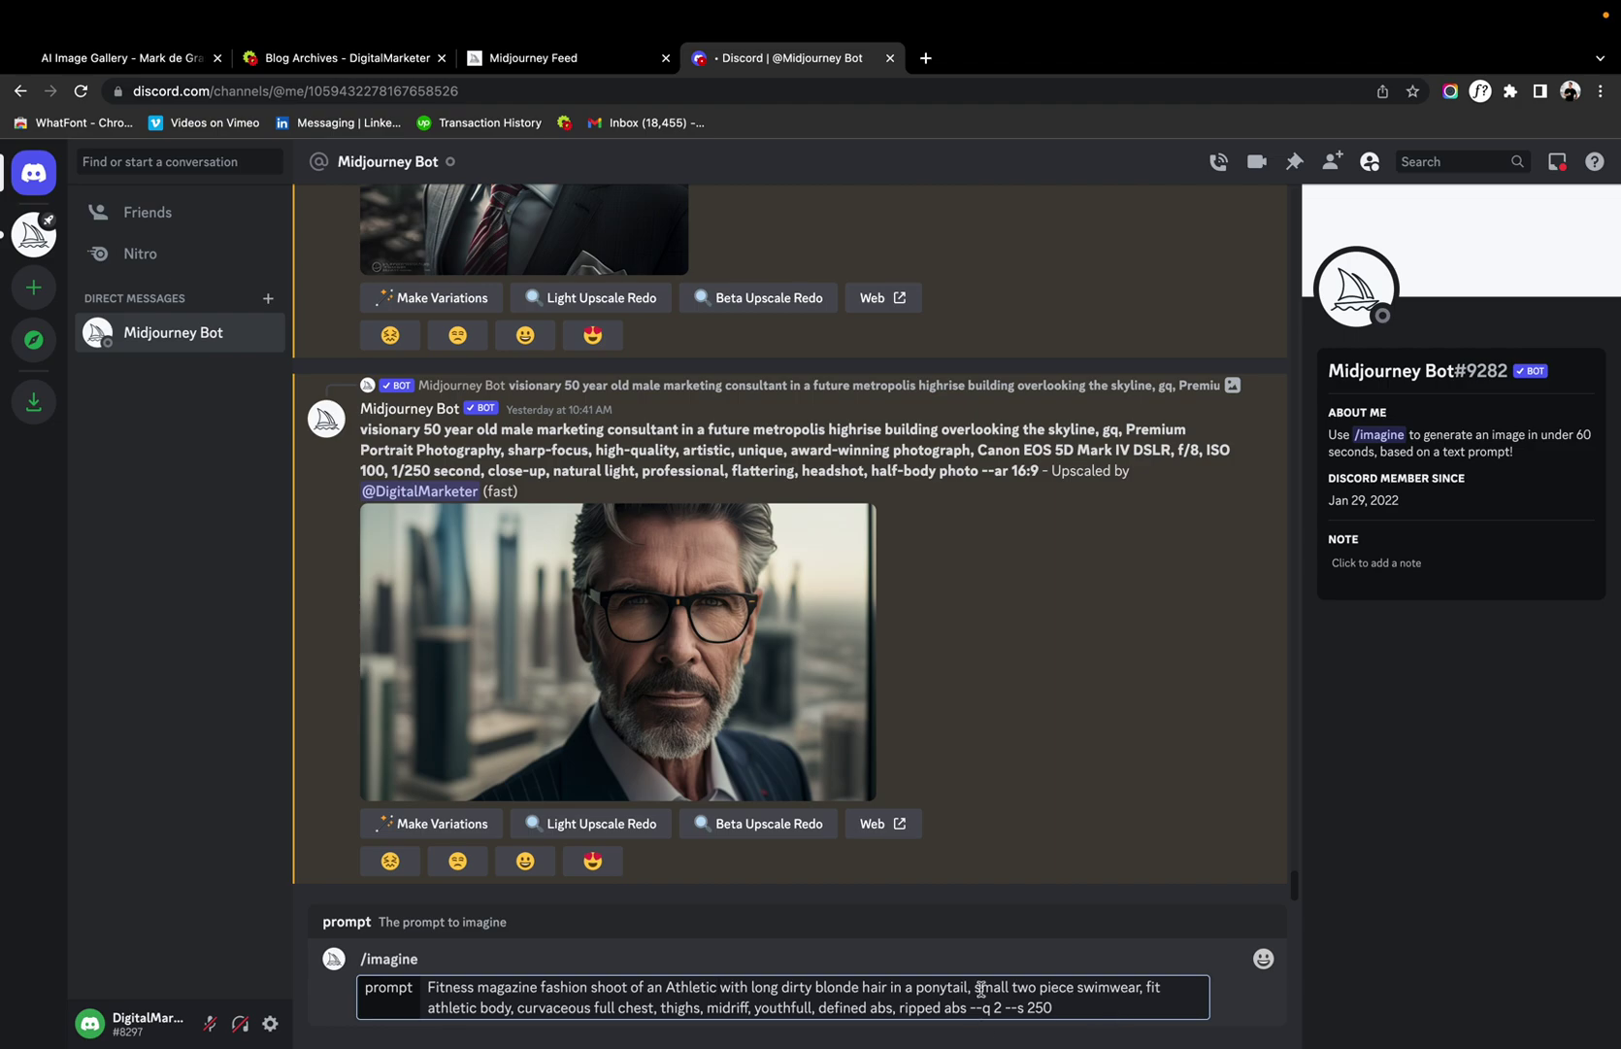
left_click_drag(1147, 988, 974, 988)
key("BackSpace")
key("BackSpace")
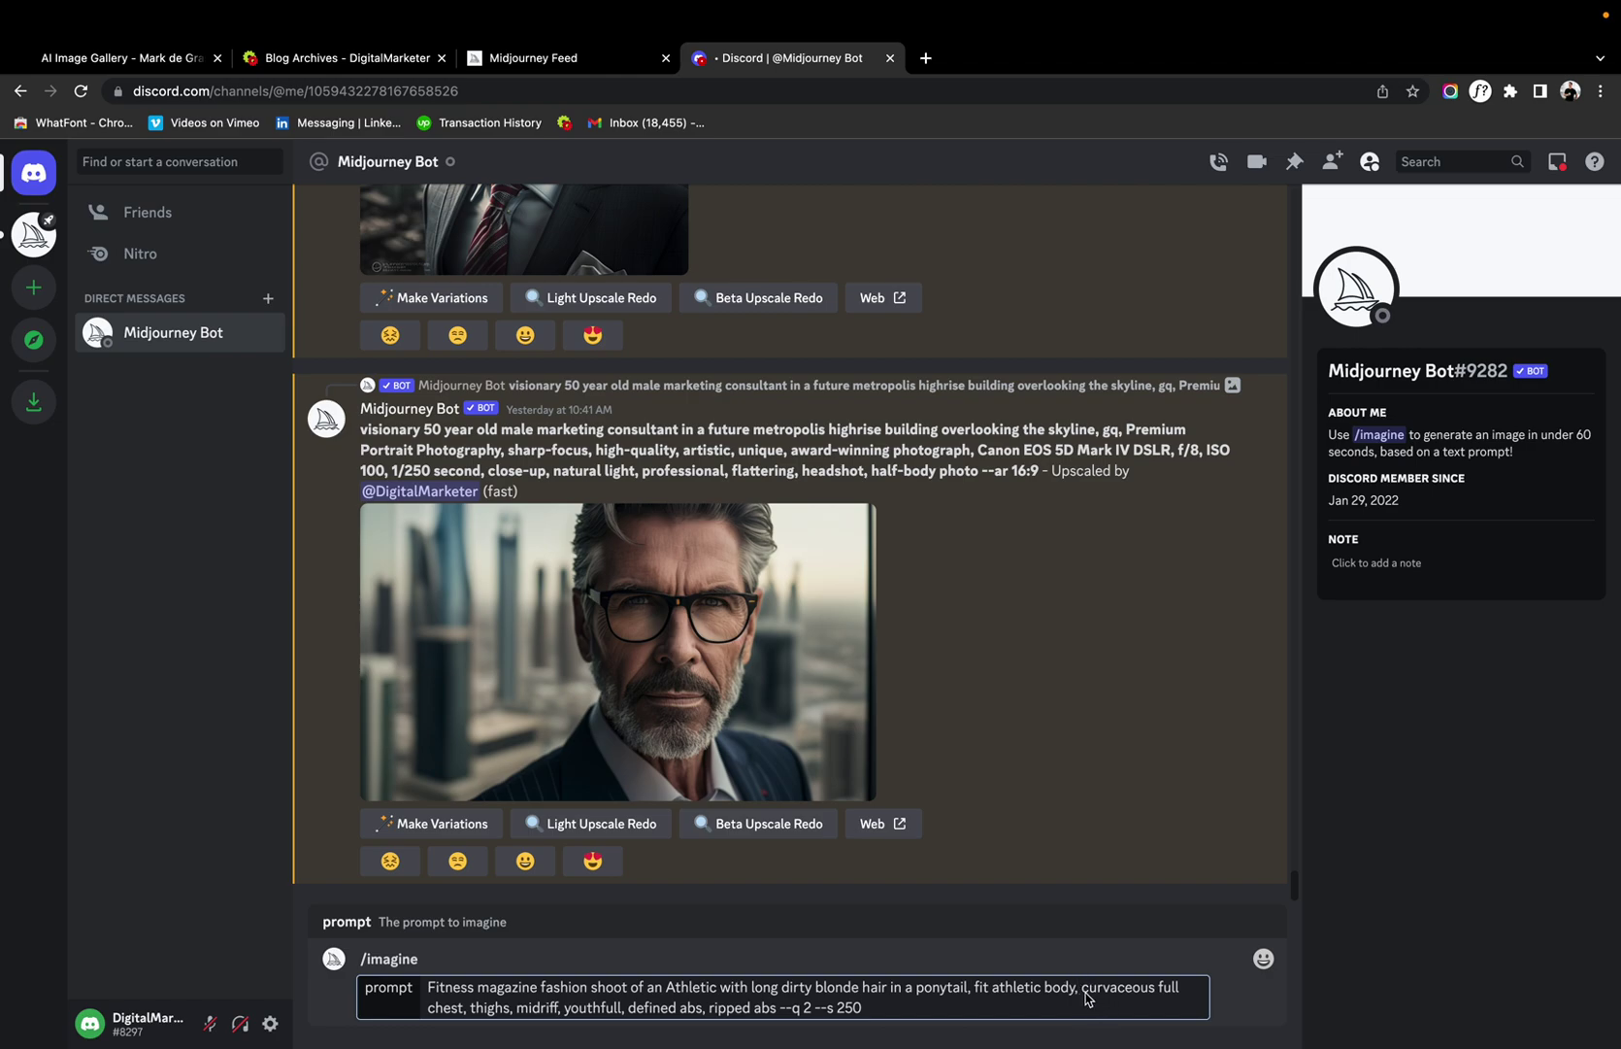
Delete the chest description and "midriff" from the body details in the prompt.
left_click_drag(1088, 992, 457, 1015)
key("BackSpace")
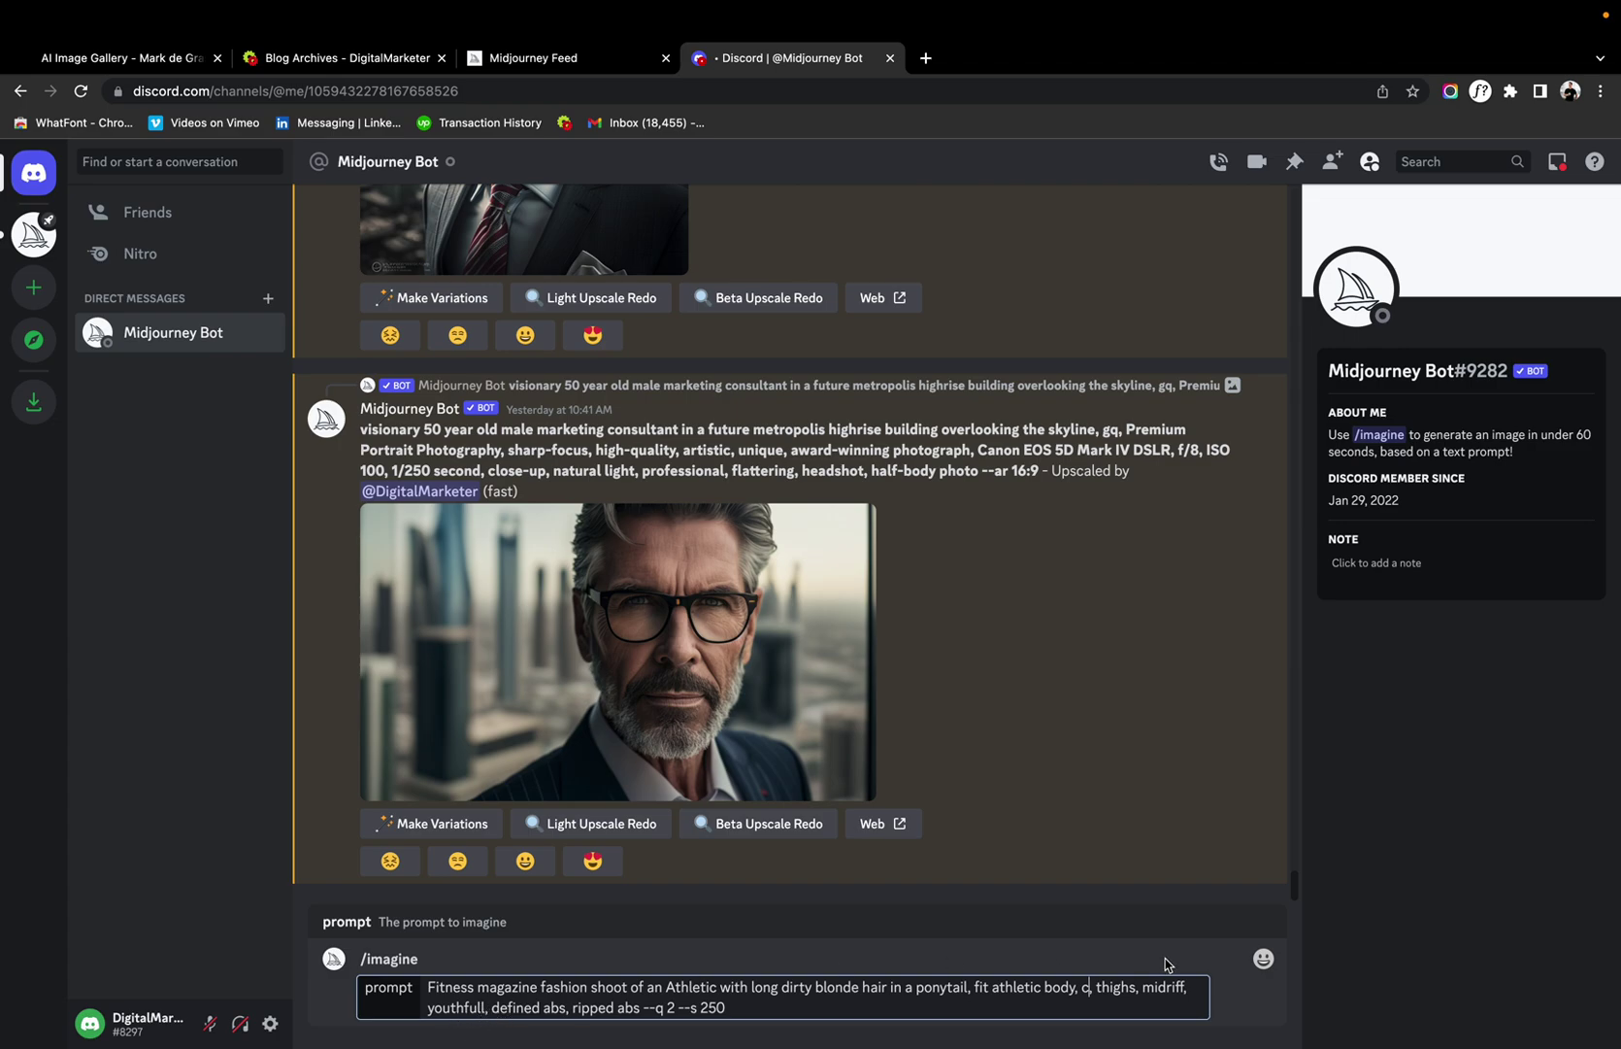
key("BackSpace")
key("BackSpace")
key("BackSpace")
left_click_drag(1129, 992, 1209, 997)
key("BackSpace")
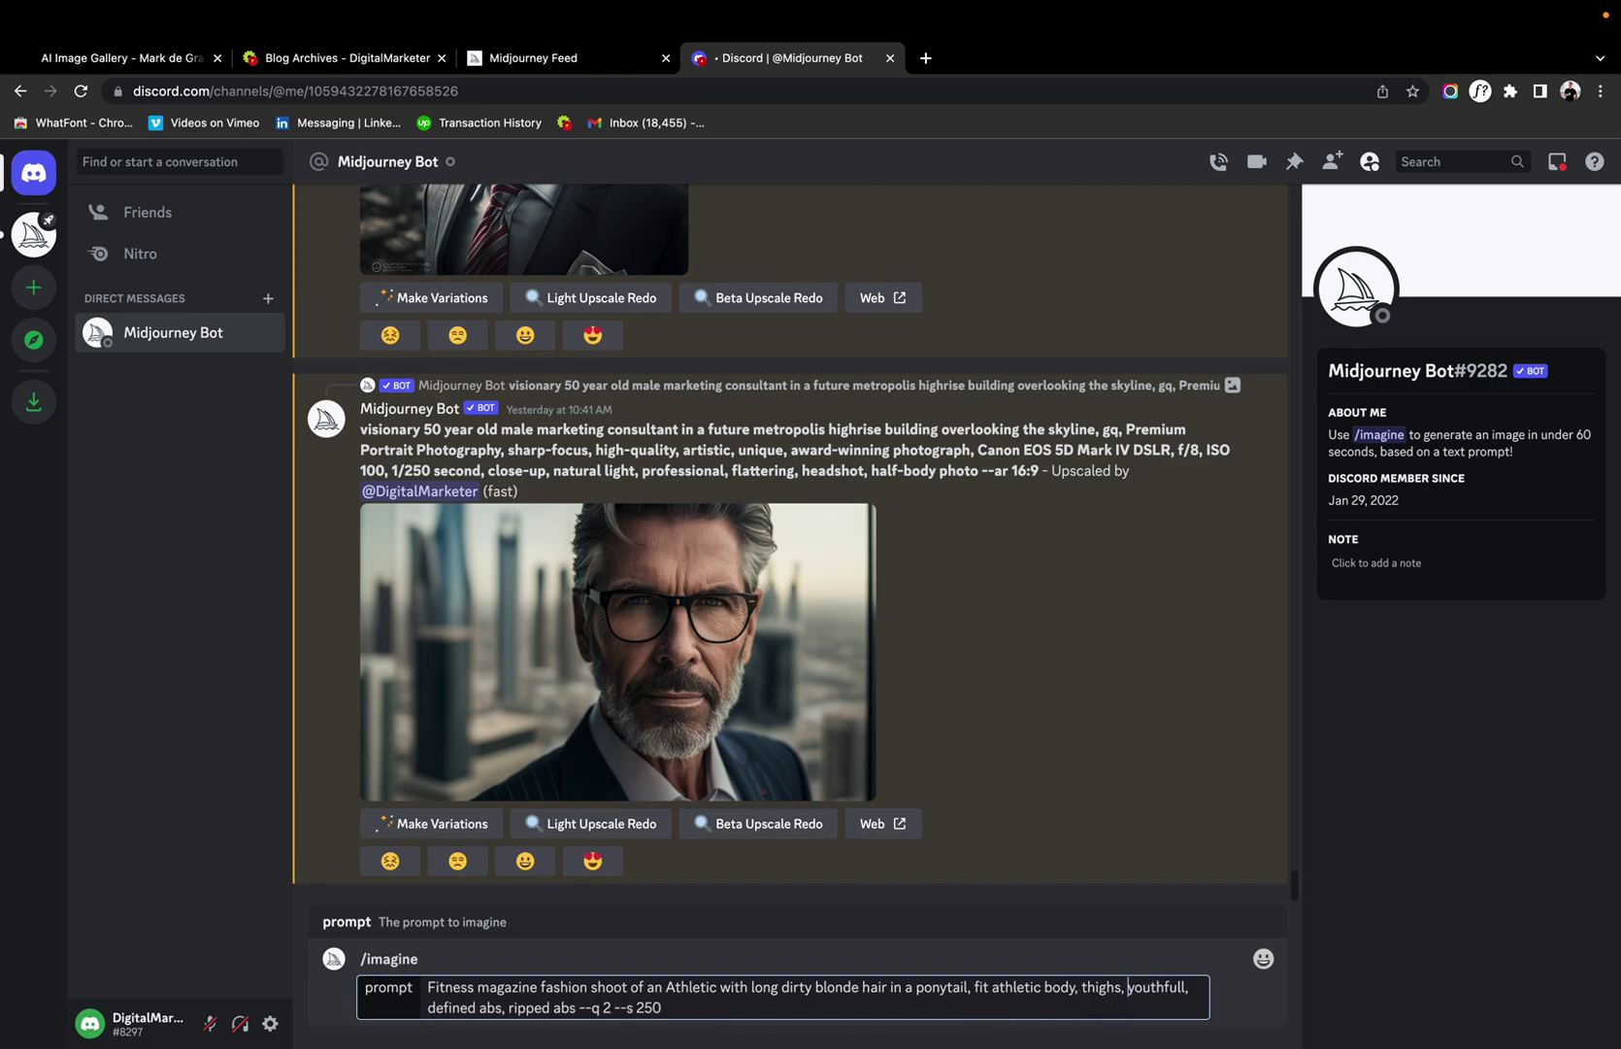
Replace "youthful" with "powerful" in the prompt and delete the word "abs" after "ripped".
double_click(1158, 990)
type("power")
left_click_drag(577, 1013, 548, 1013)
key("BackSpace")
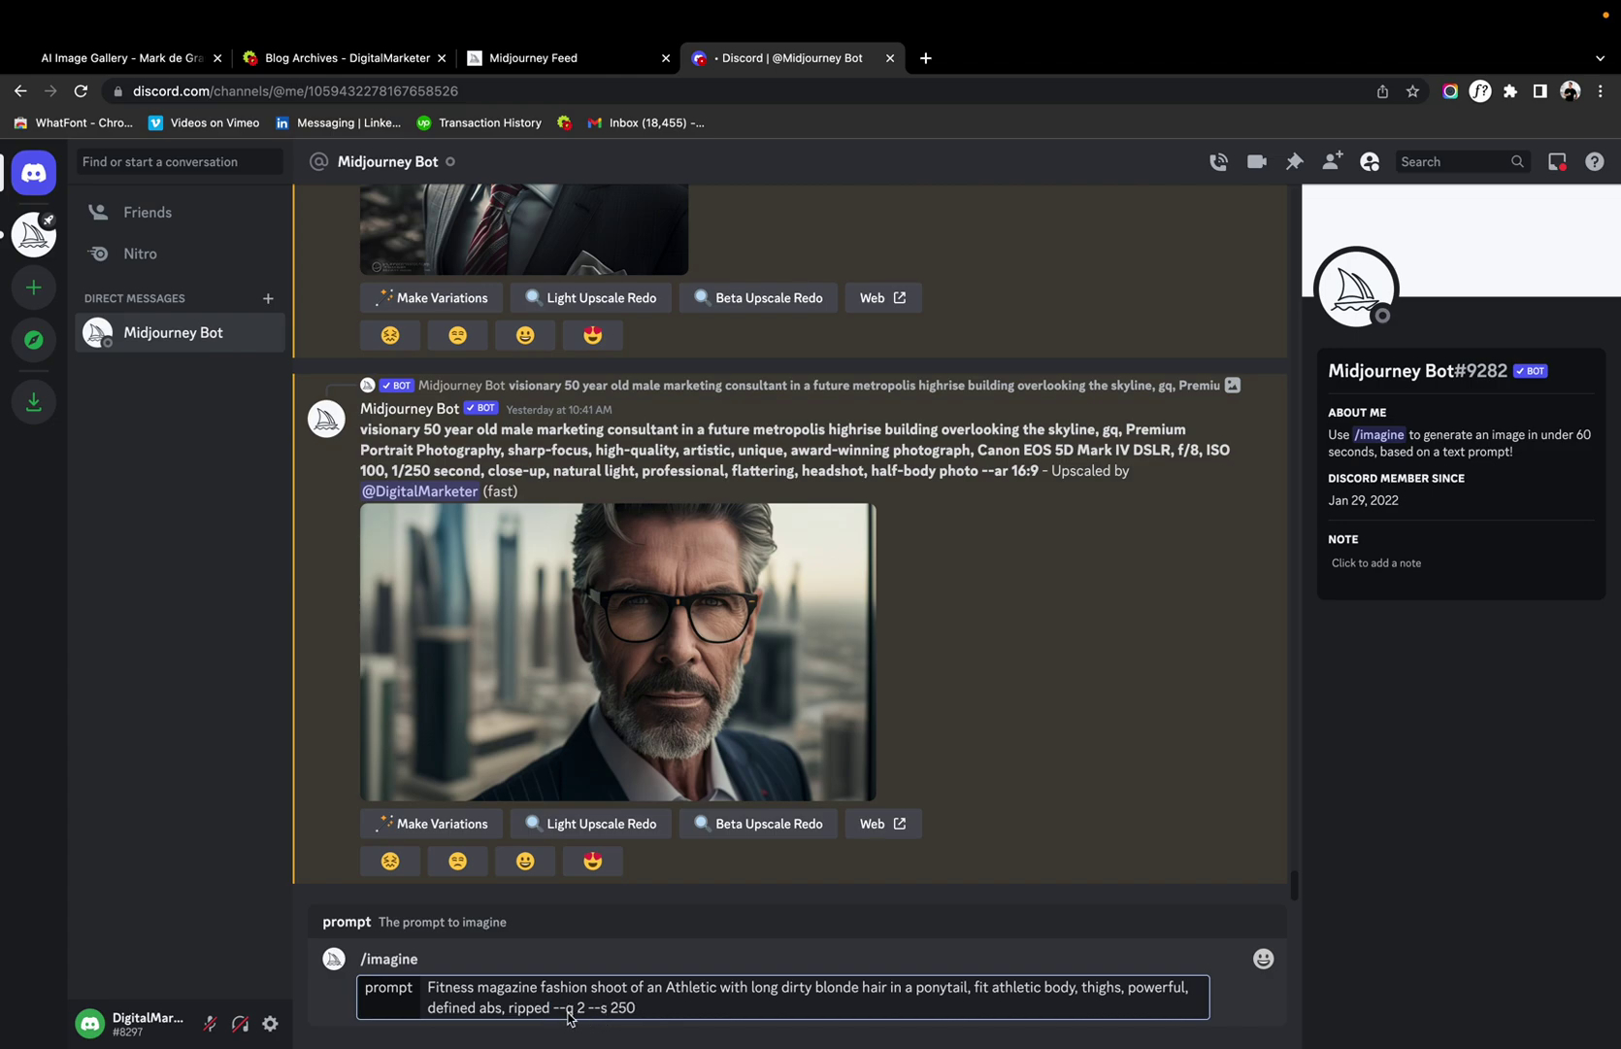
Set the stylize parameter to --s 500, delete --q 2, and submit the prompt.
left_click(678, 1013)
double_click(622, 1009)
type("500")
left_click_drag(587, 1010, 552, 1014)
key("BackSpace")
key("Return")
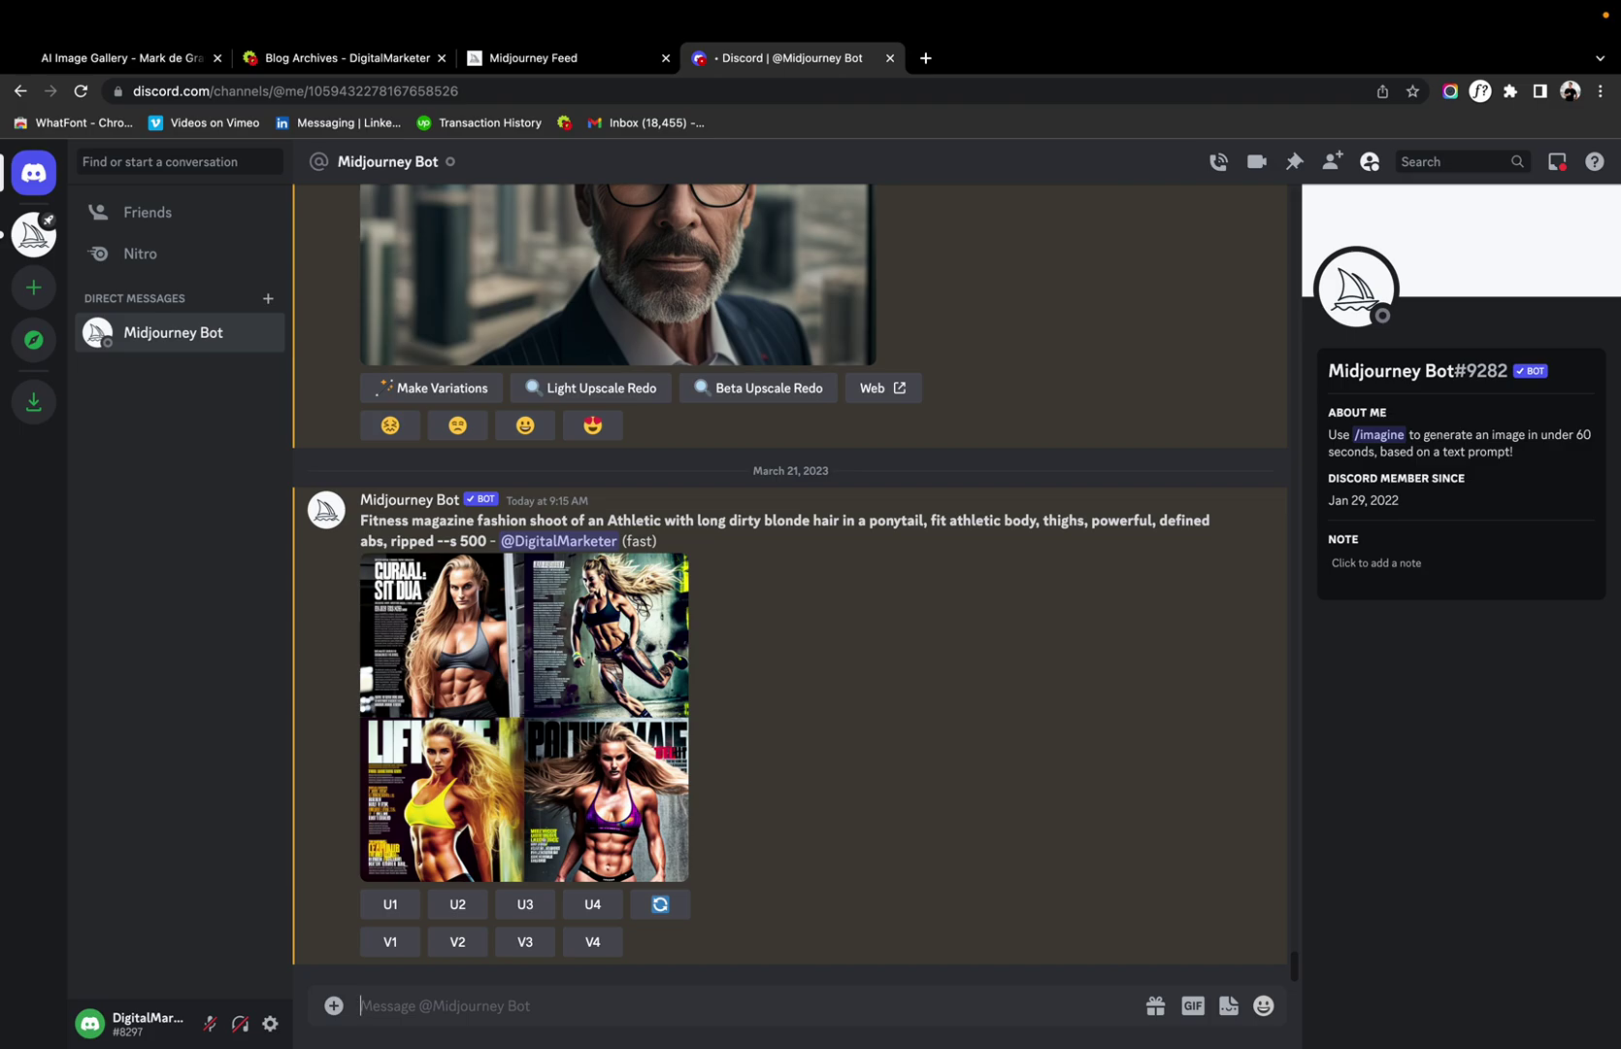
View the generated magazine image grid enlarged and copy its prompt text from "fashion shoot" through "--s 500".
left_click(540, 781)
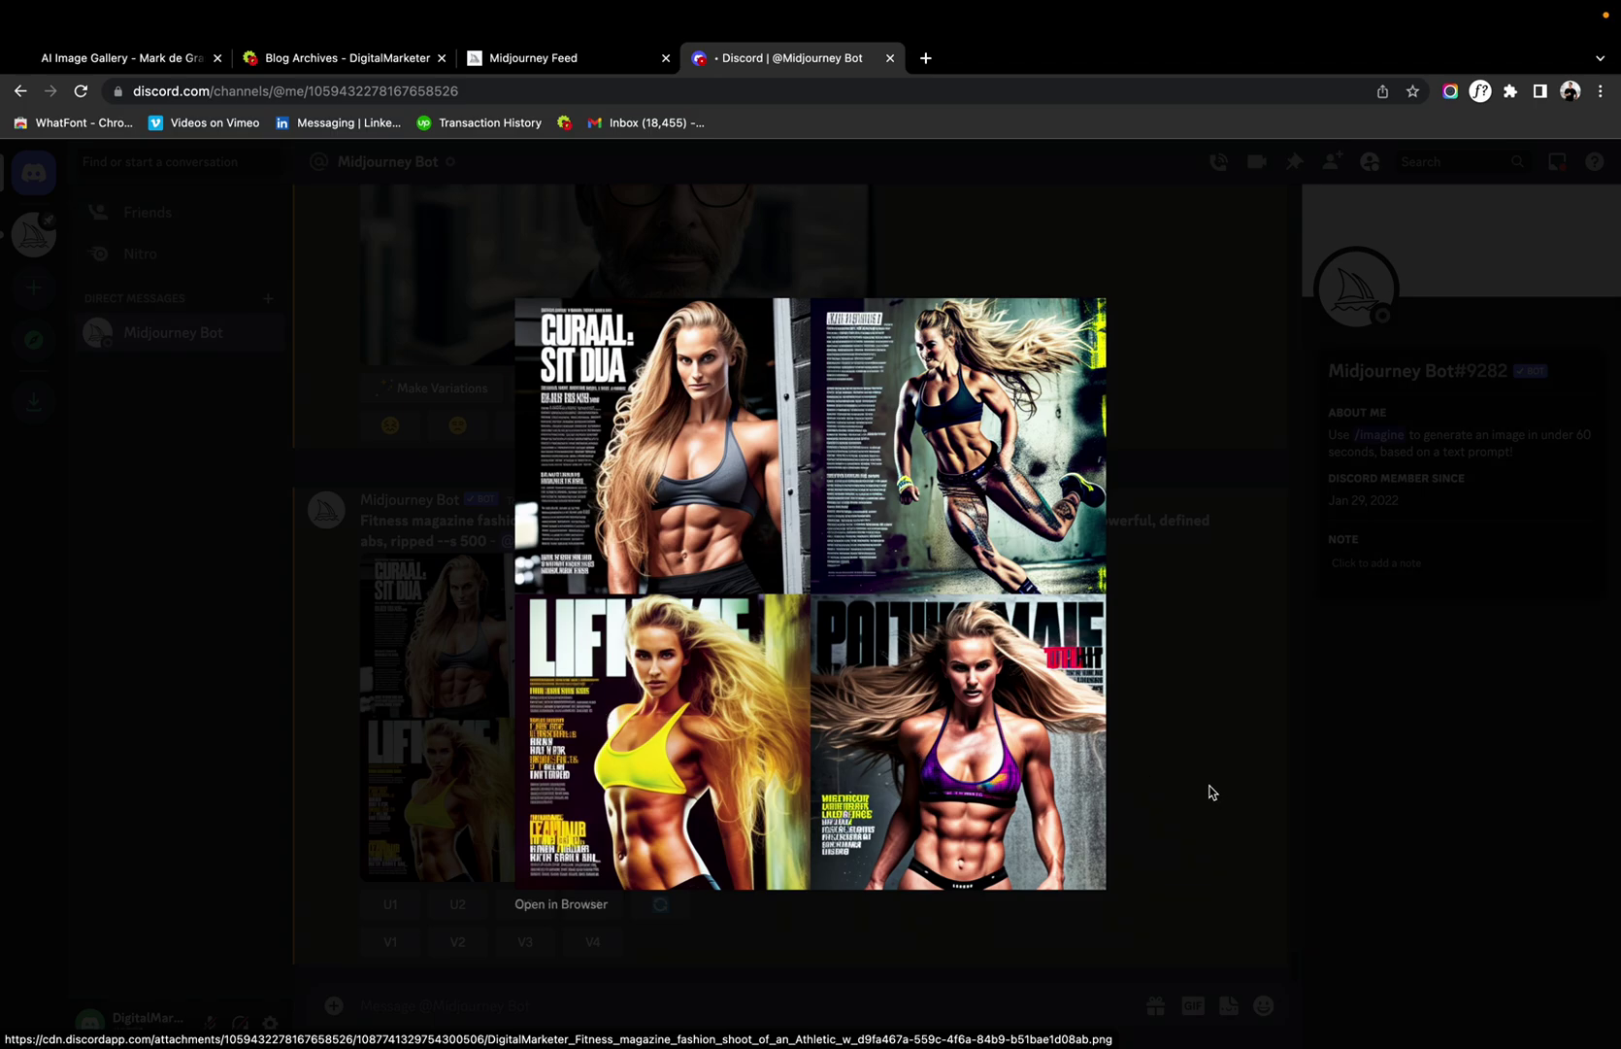
left_click(1211, 792)
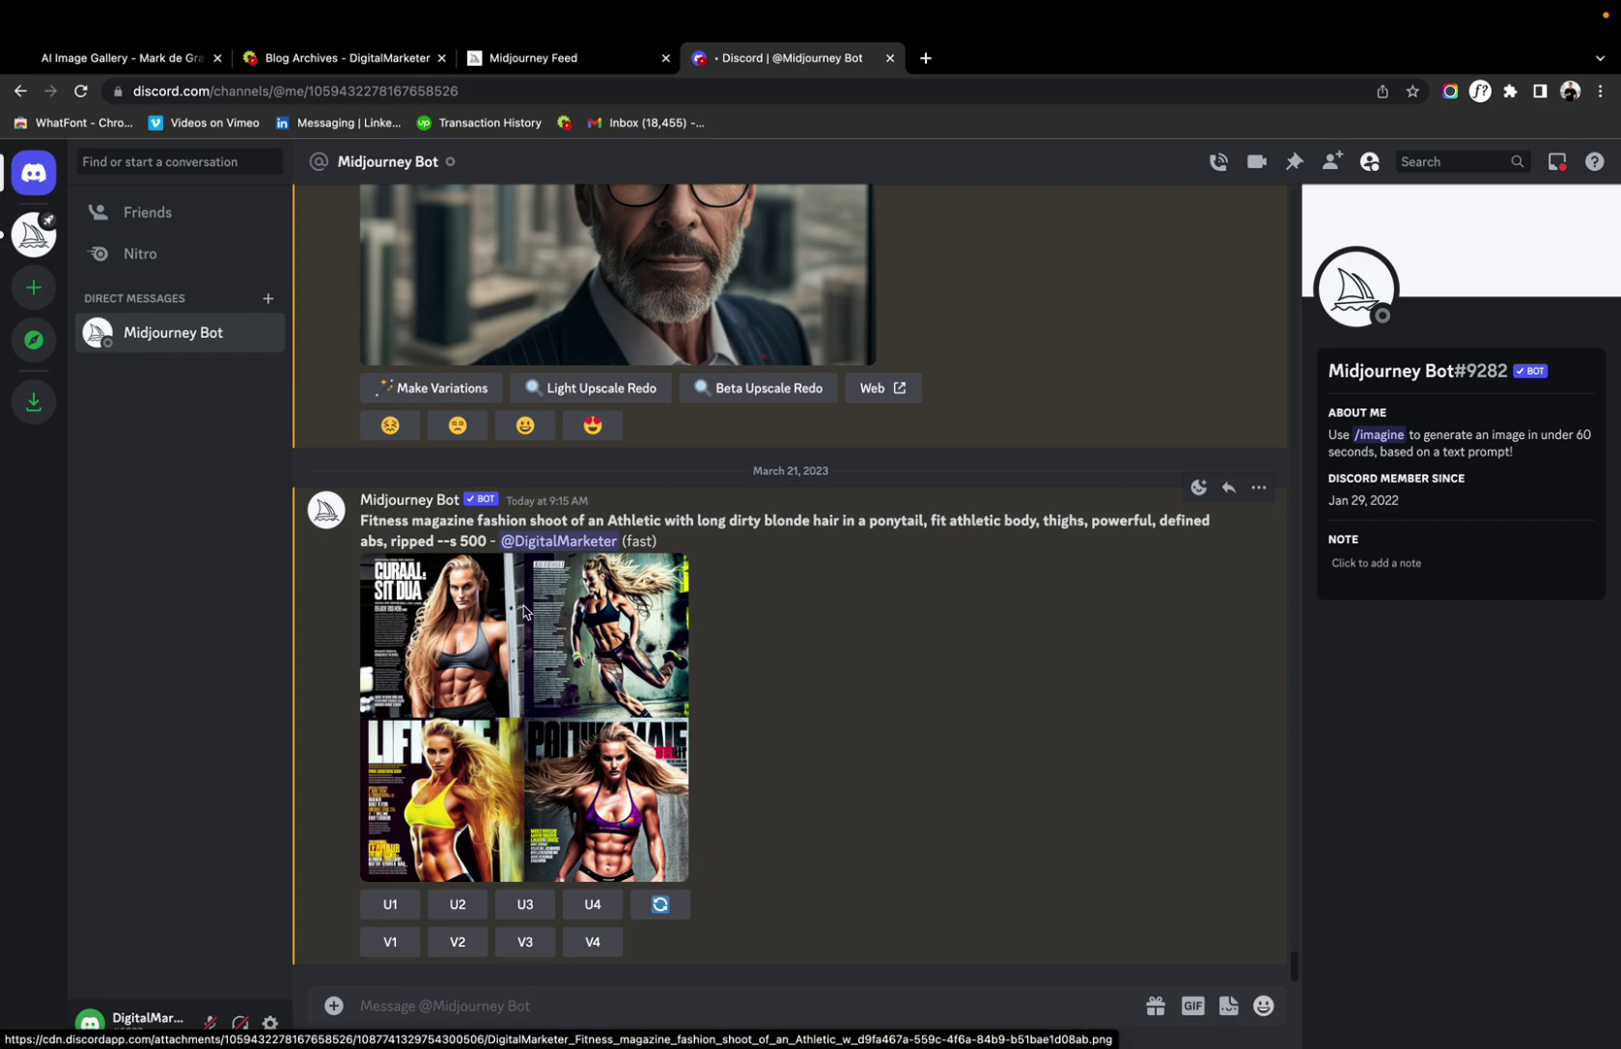
left_click(518, 1010)
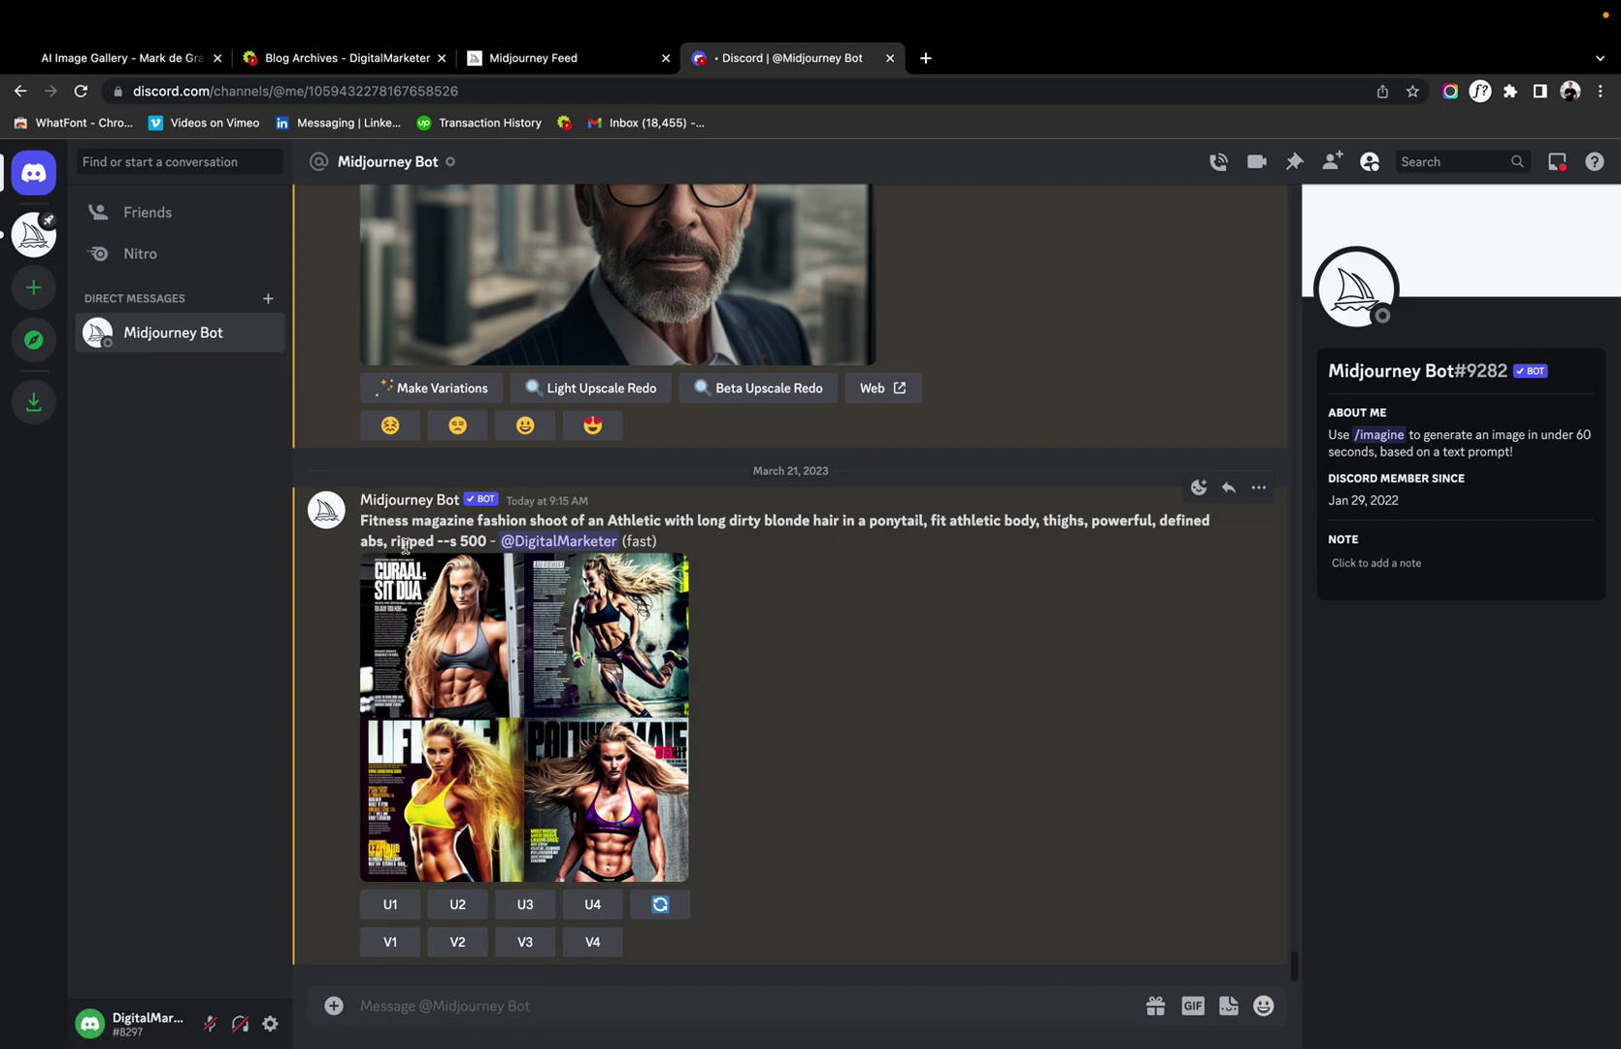
left_click_drag(477, 522, 489, 545)
key("super+c")
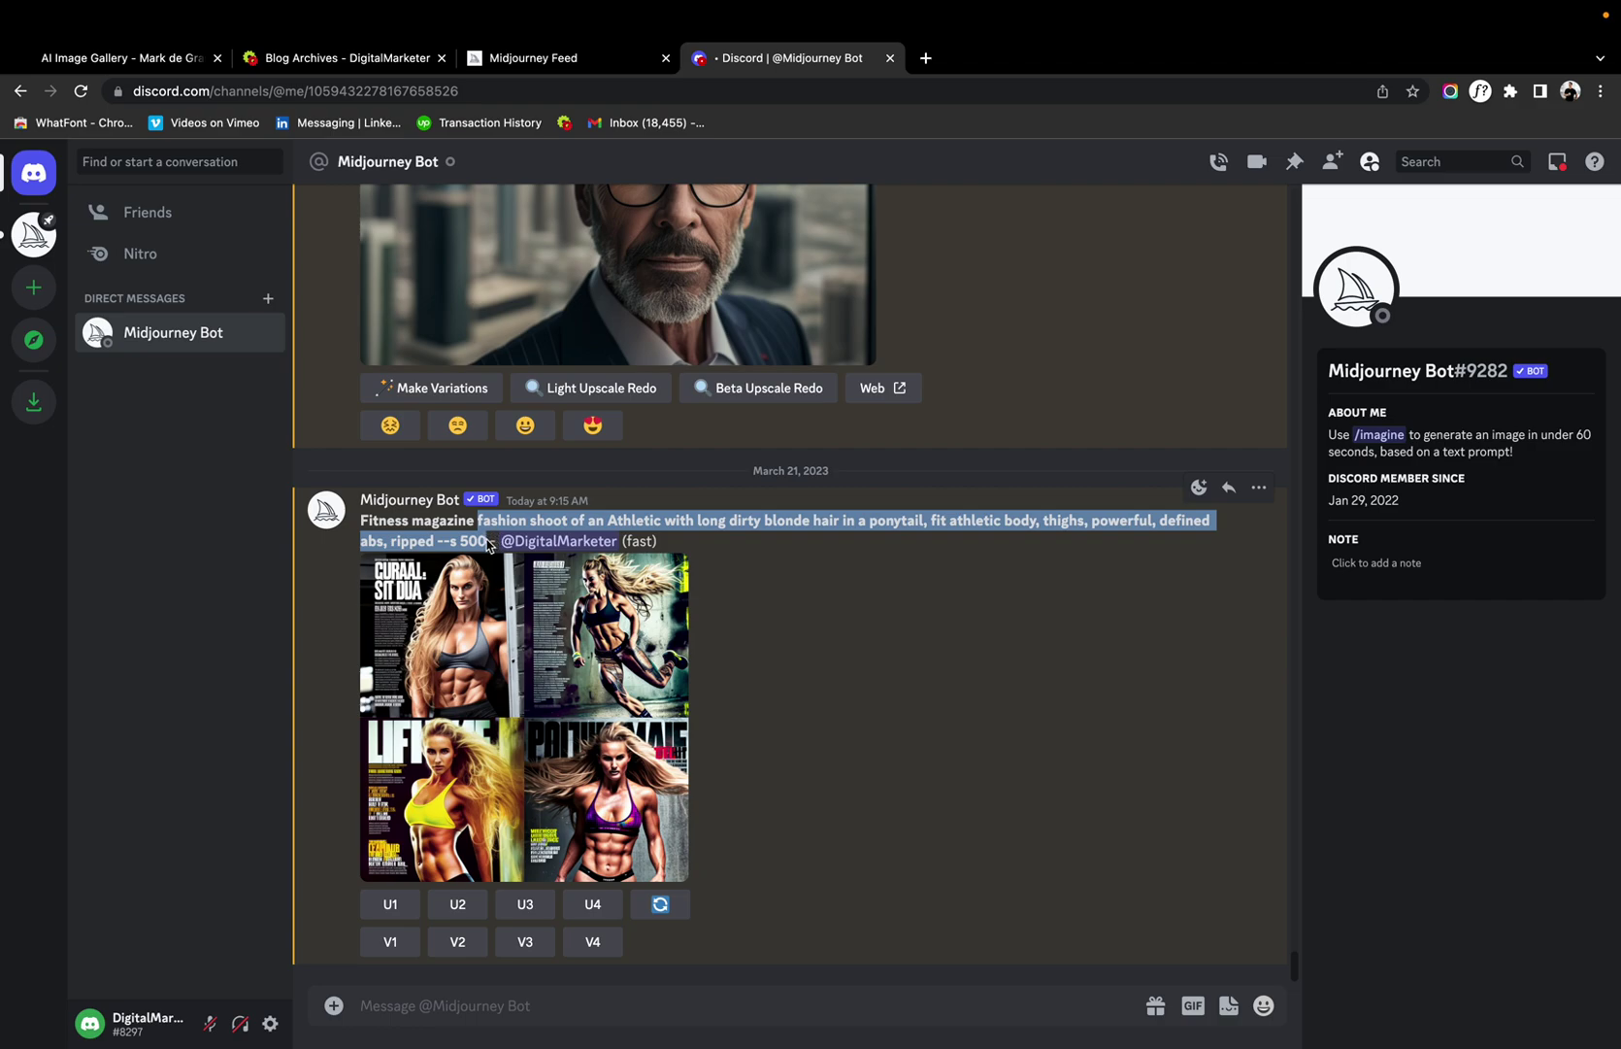
left_click(480, 1010)
type("imagine")
key("BackSpace")
key("BackSpace")
key("BackSpace")
key("BackSpace")
key("BackSpace")
key("BackSpace")
key("BackSpace")
Start a new /imagine command with the copied prompt and delete its leading words "fashion shoot of an".
type("/")
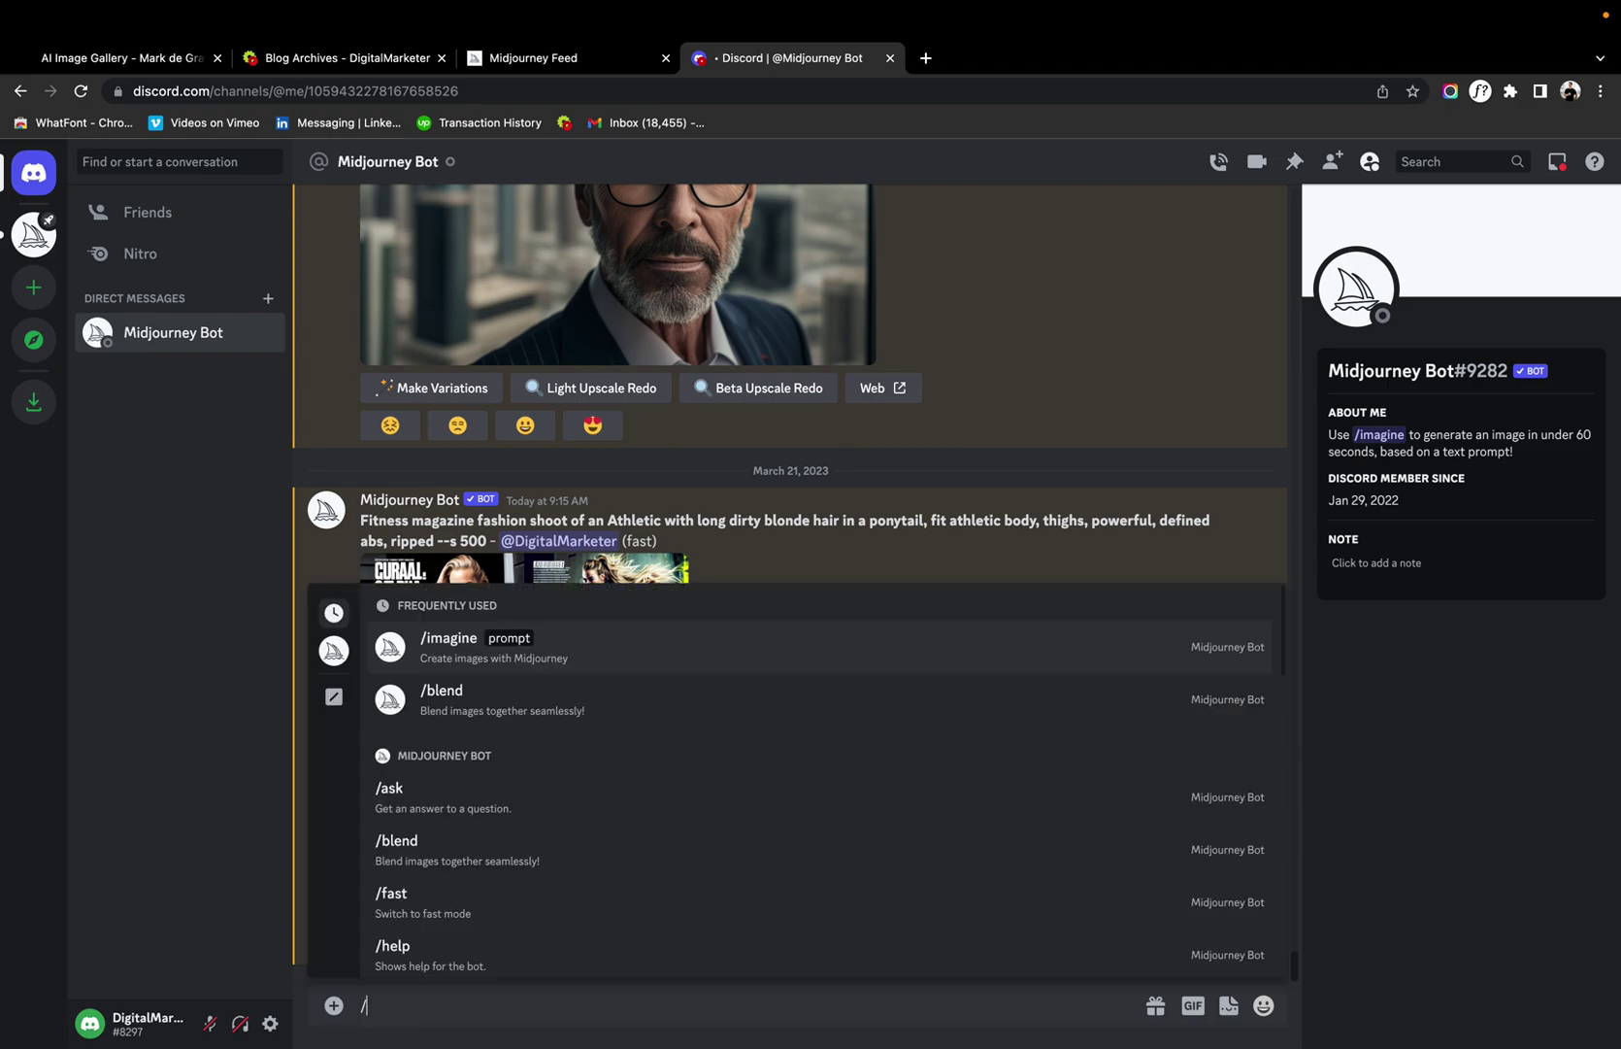
type("imagine")
key("Tab")
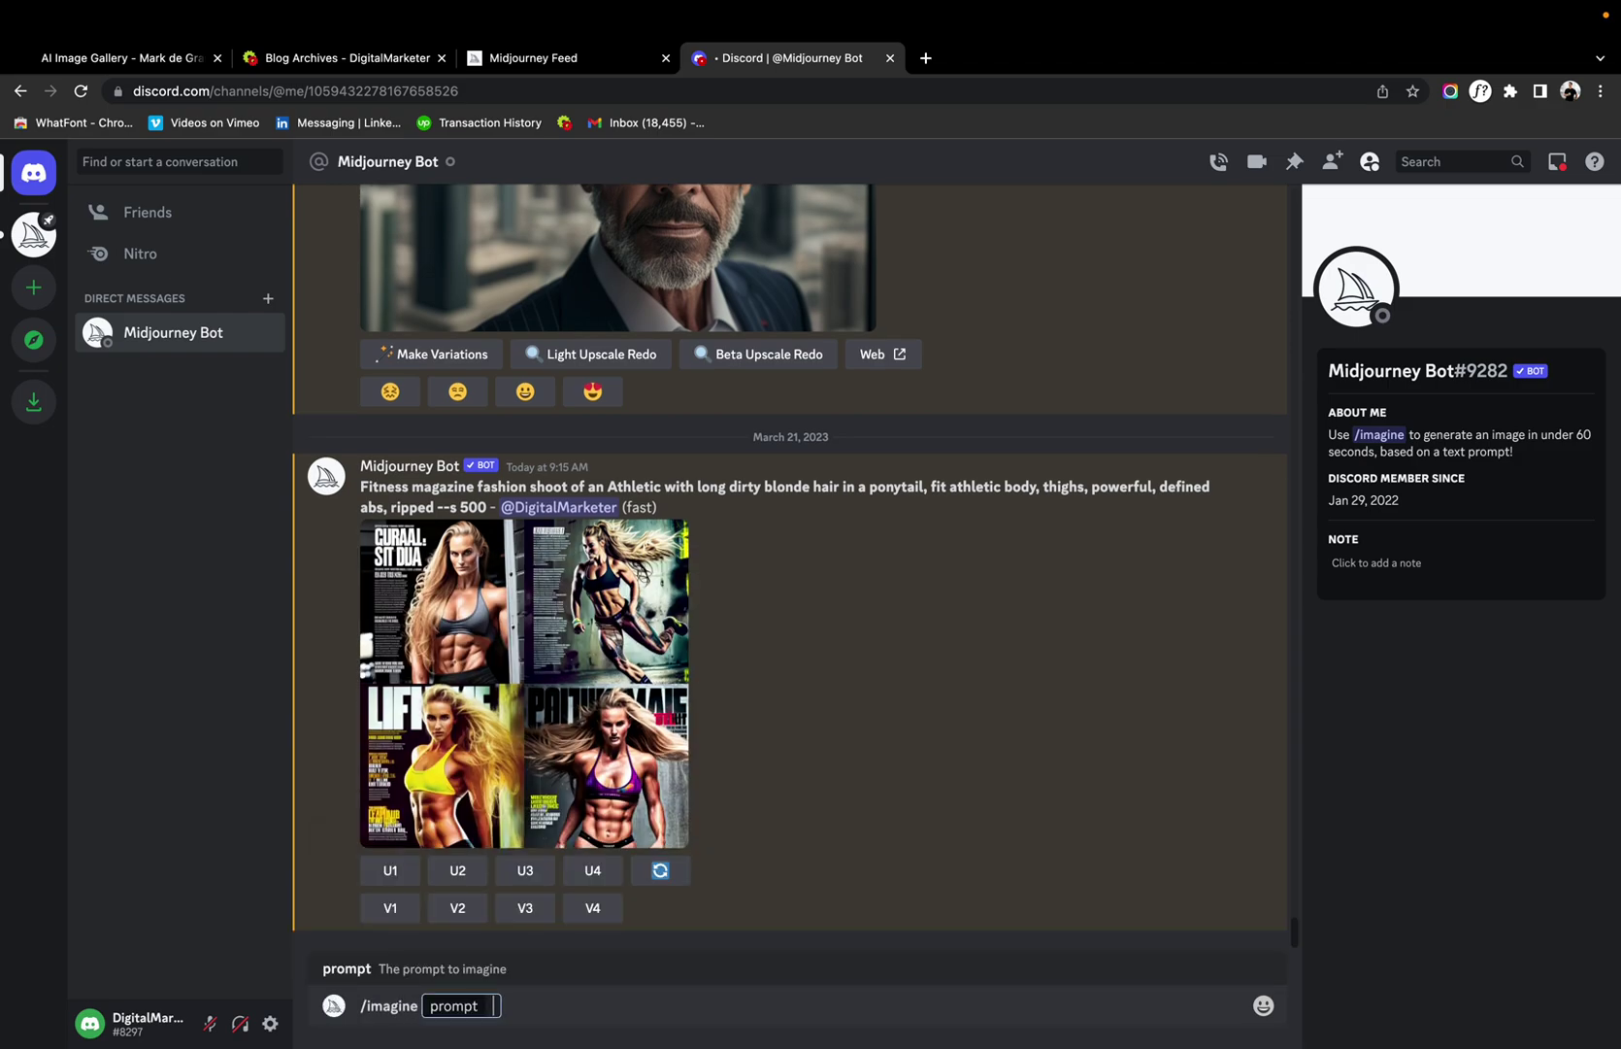
key("super+v")
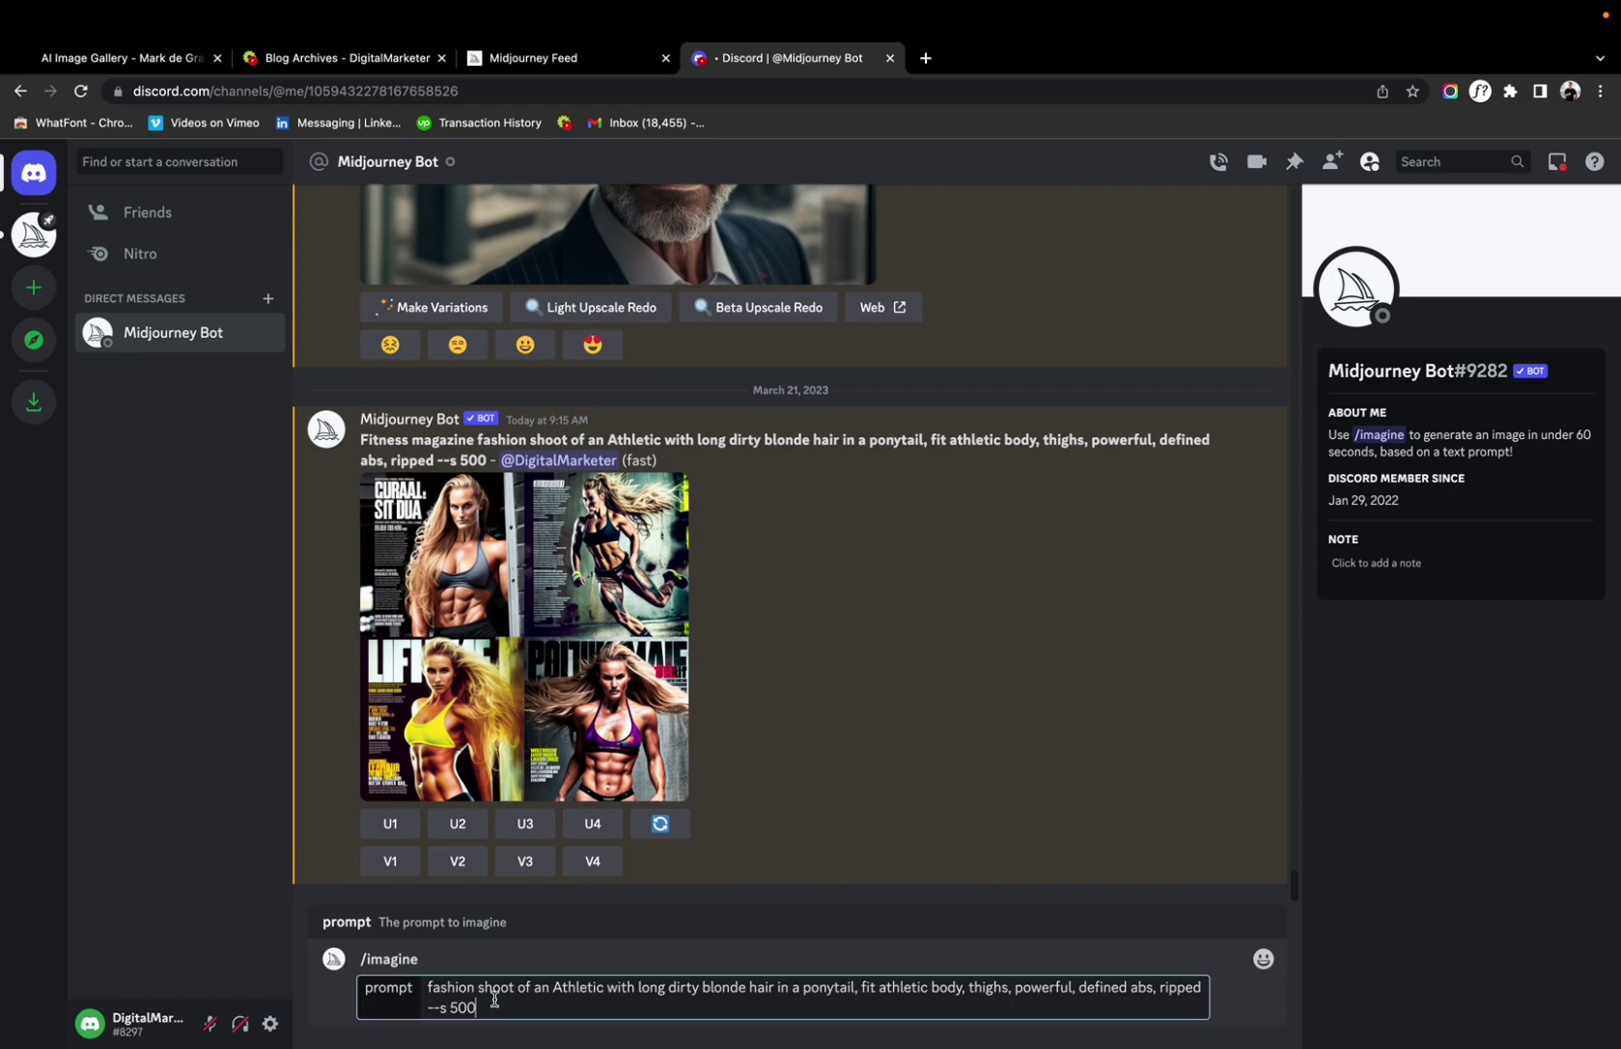
left_click_drag(551, 996, 354, 997)
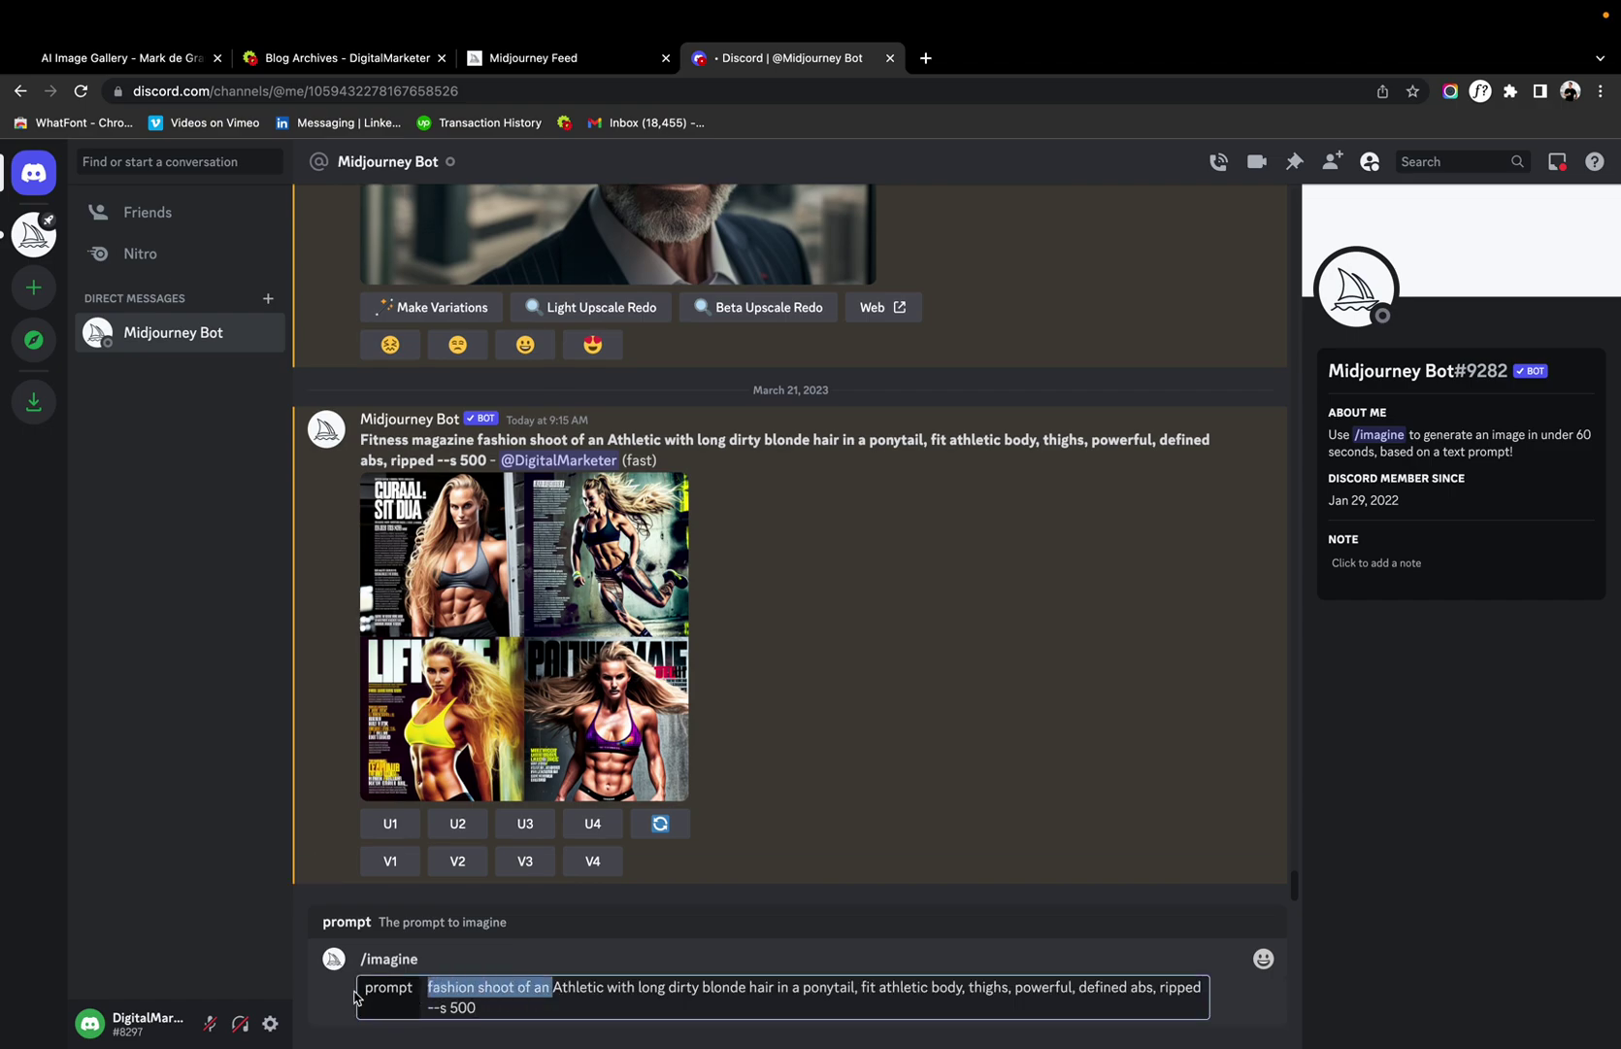
key("BackSpace")
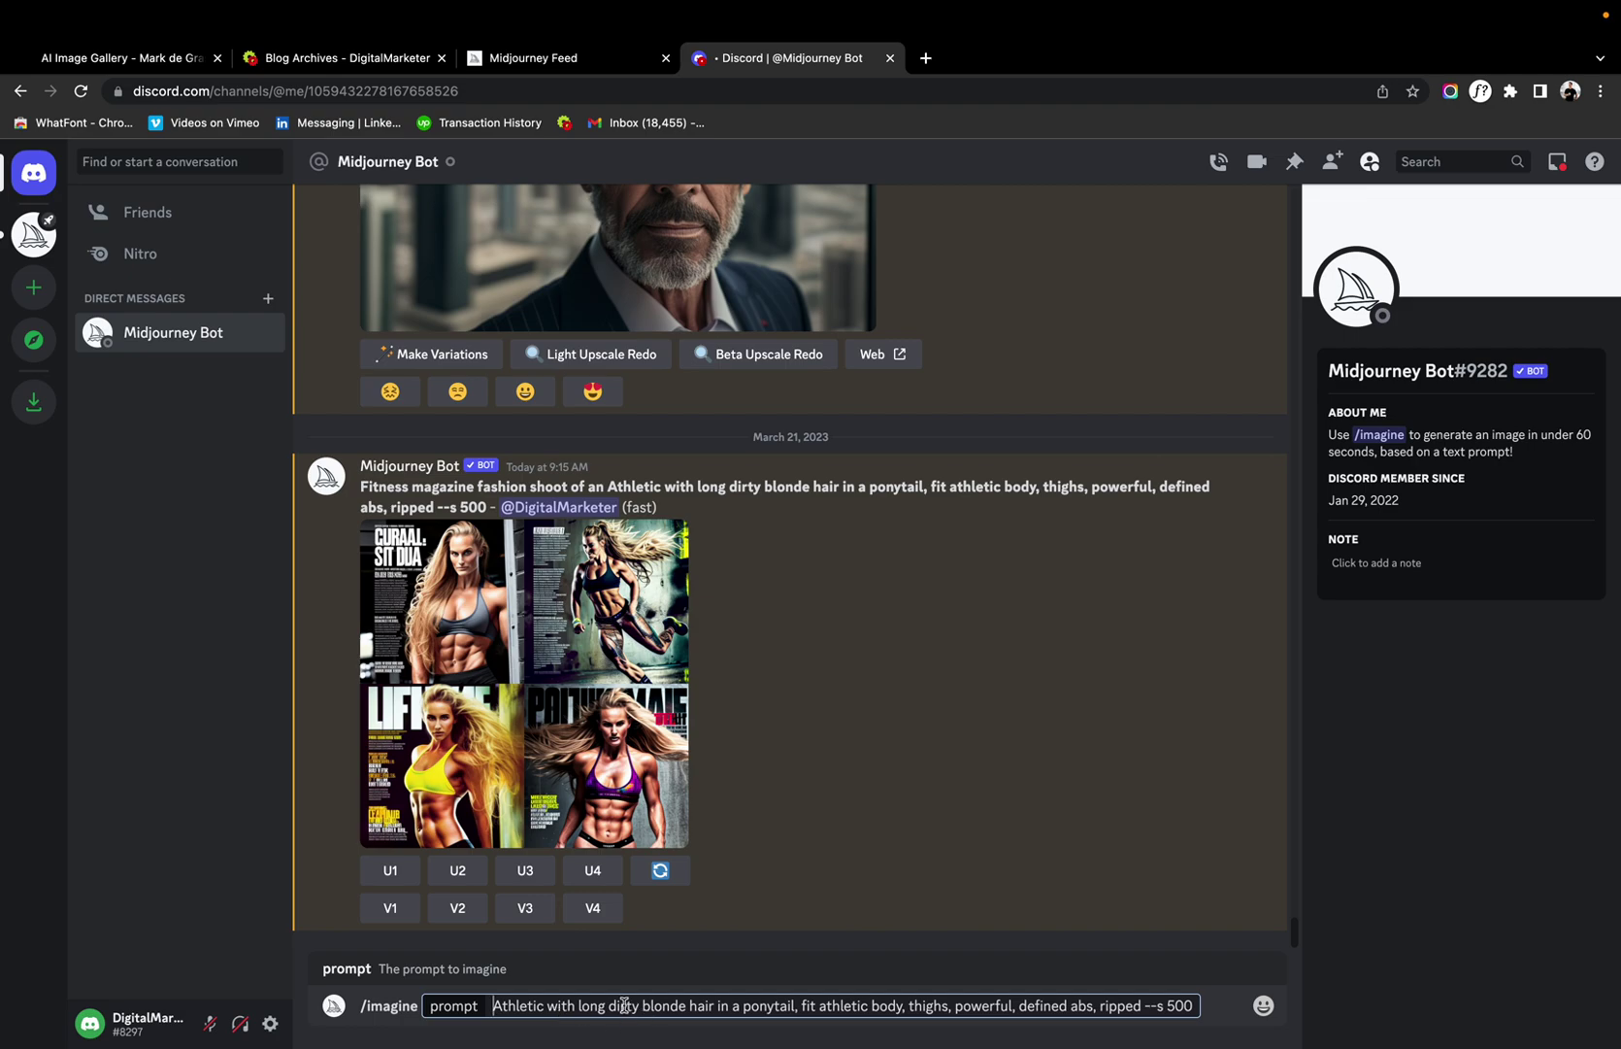
Delete "thighs" and its extra comma from the new prompt.
left_click(800, 1009)
double_click(929, 1007)
key("BackSpace")
key("BackSpace")
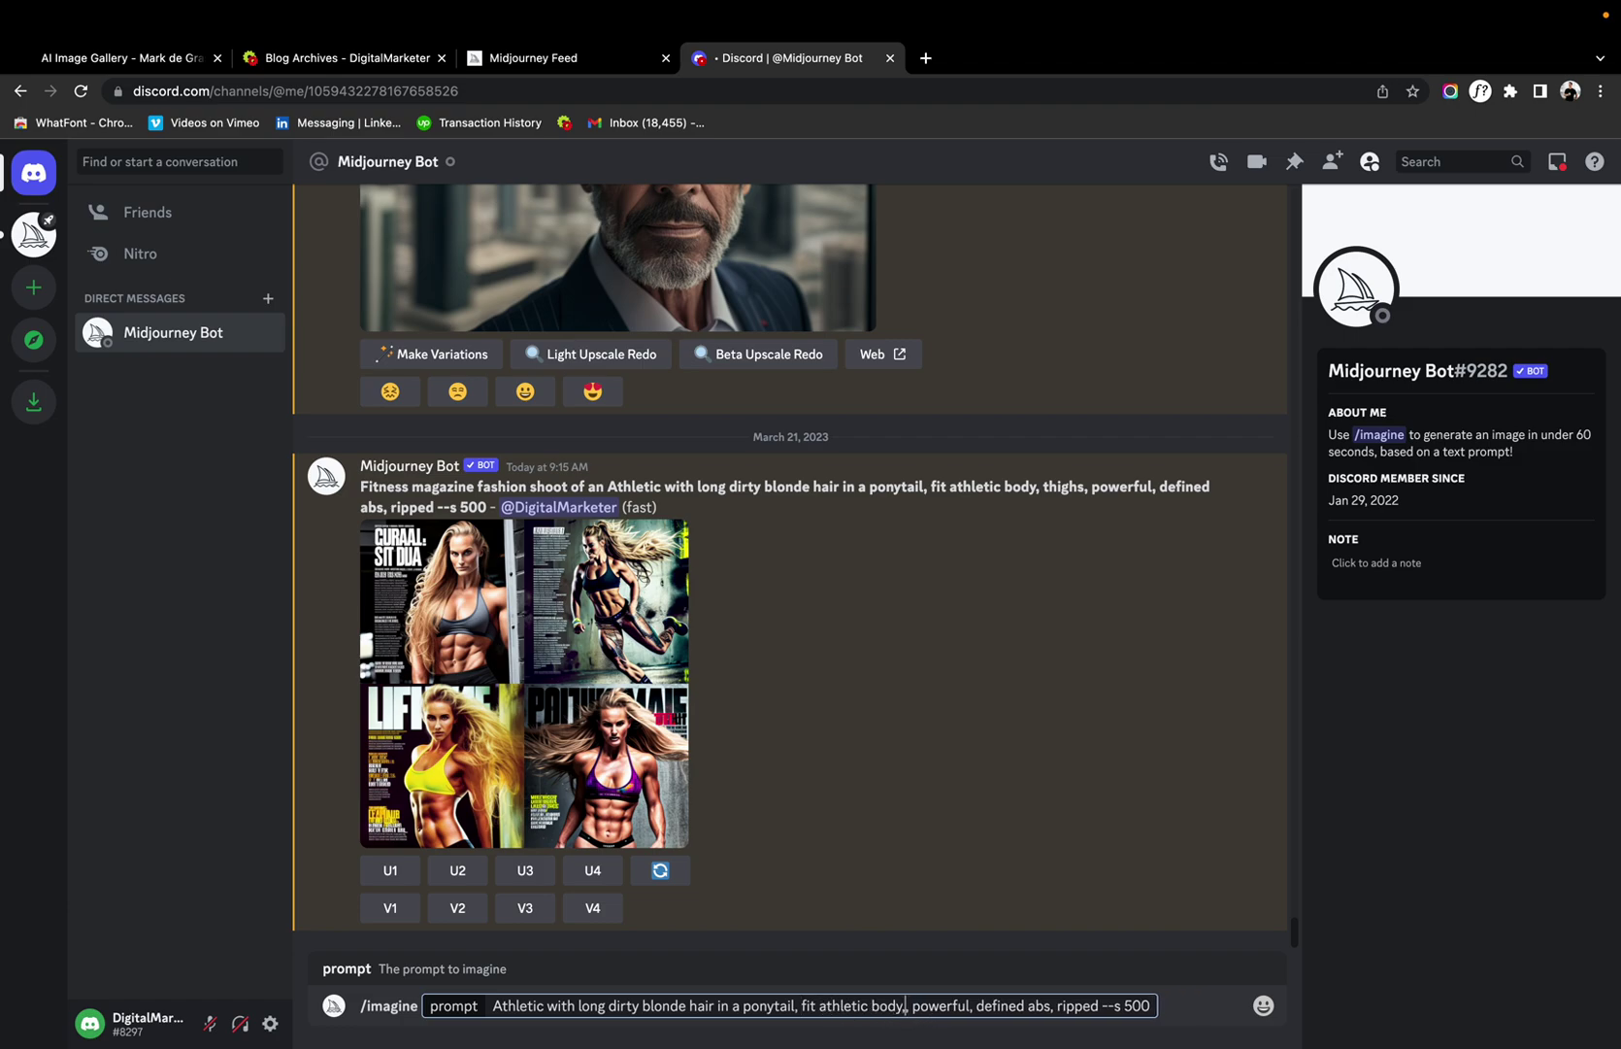
key("BackSpace")
Add ", soft lighting, friendly" after "ripped" in the prompt and submit it.
left_click(1095, 1008)
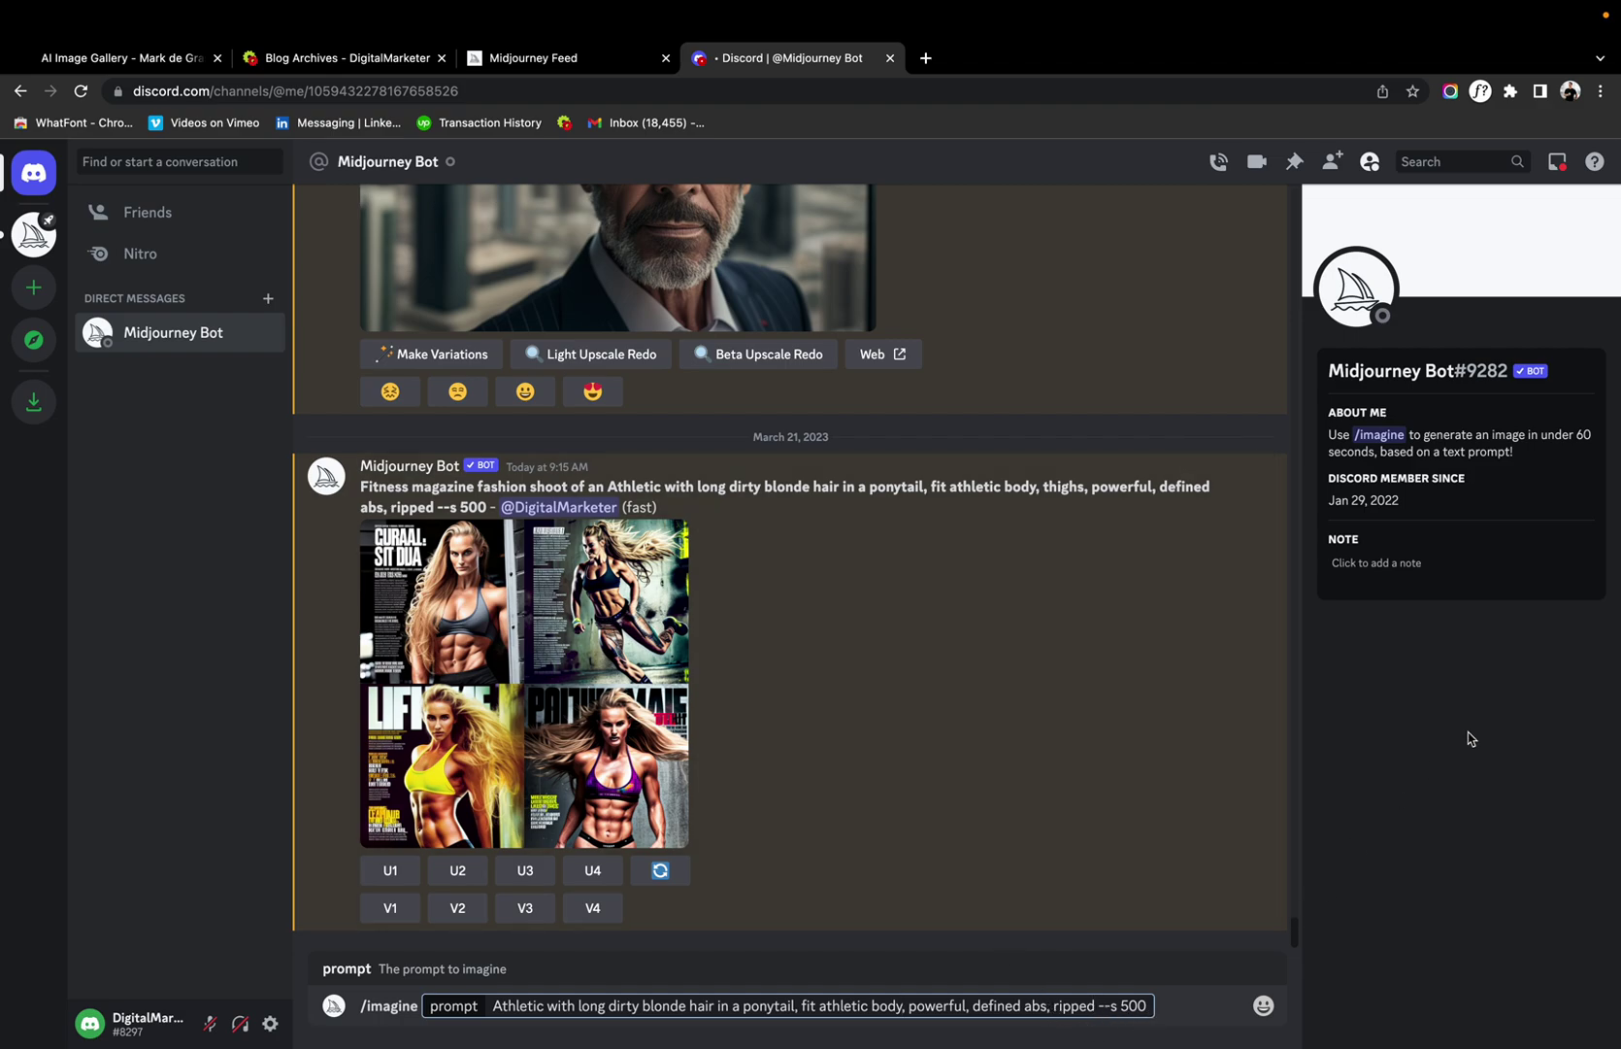
type(", soft lighting")
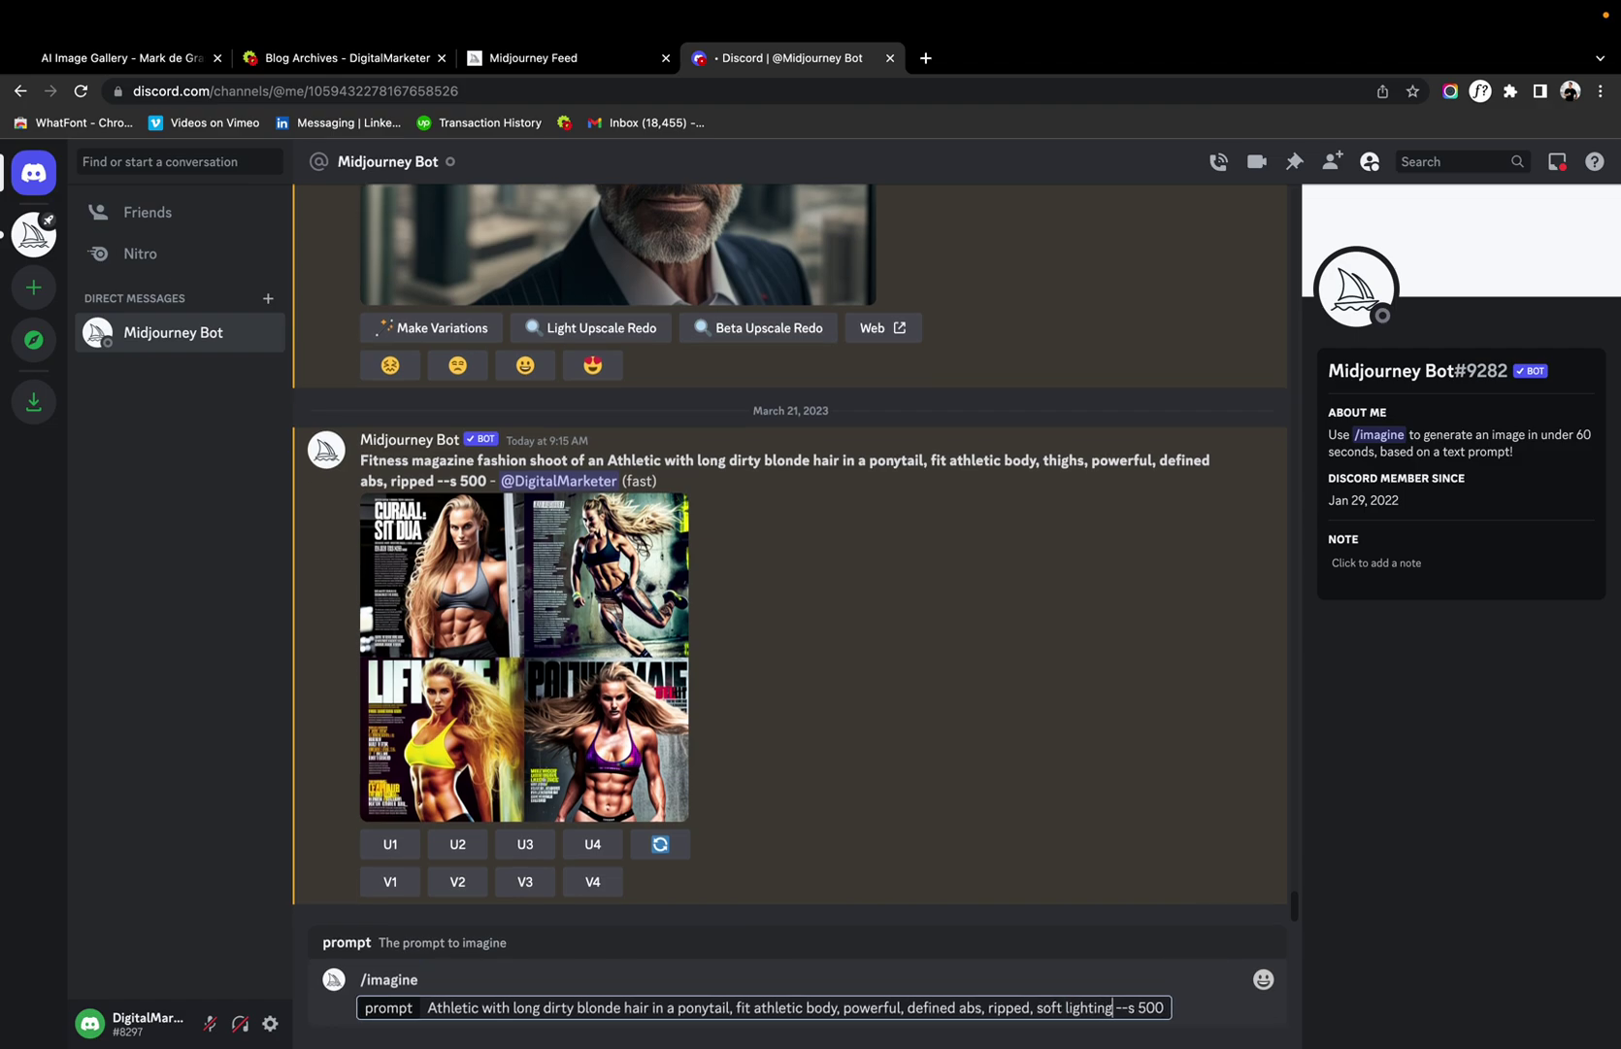
type(", friendly")
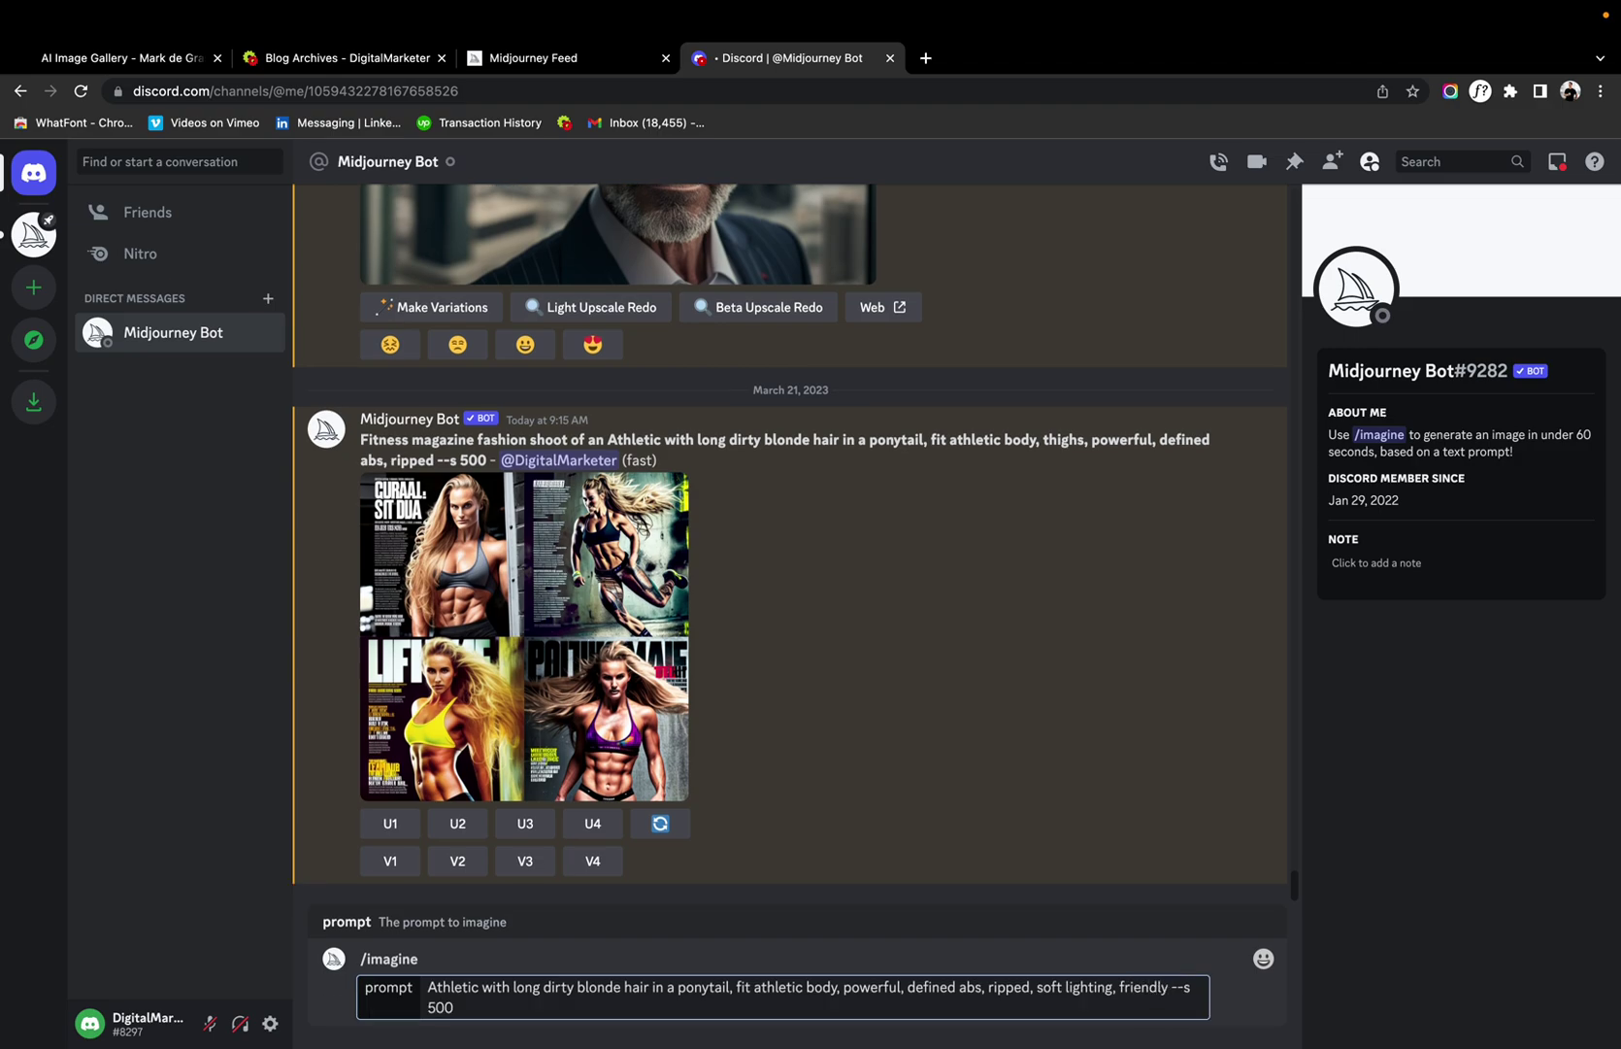
key("Return")
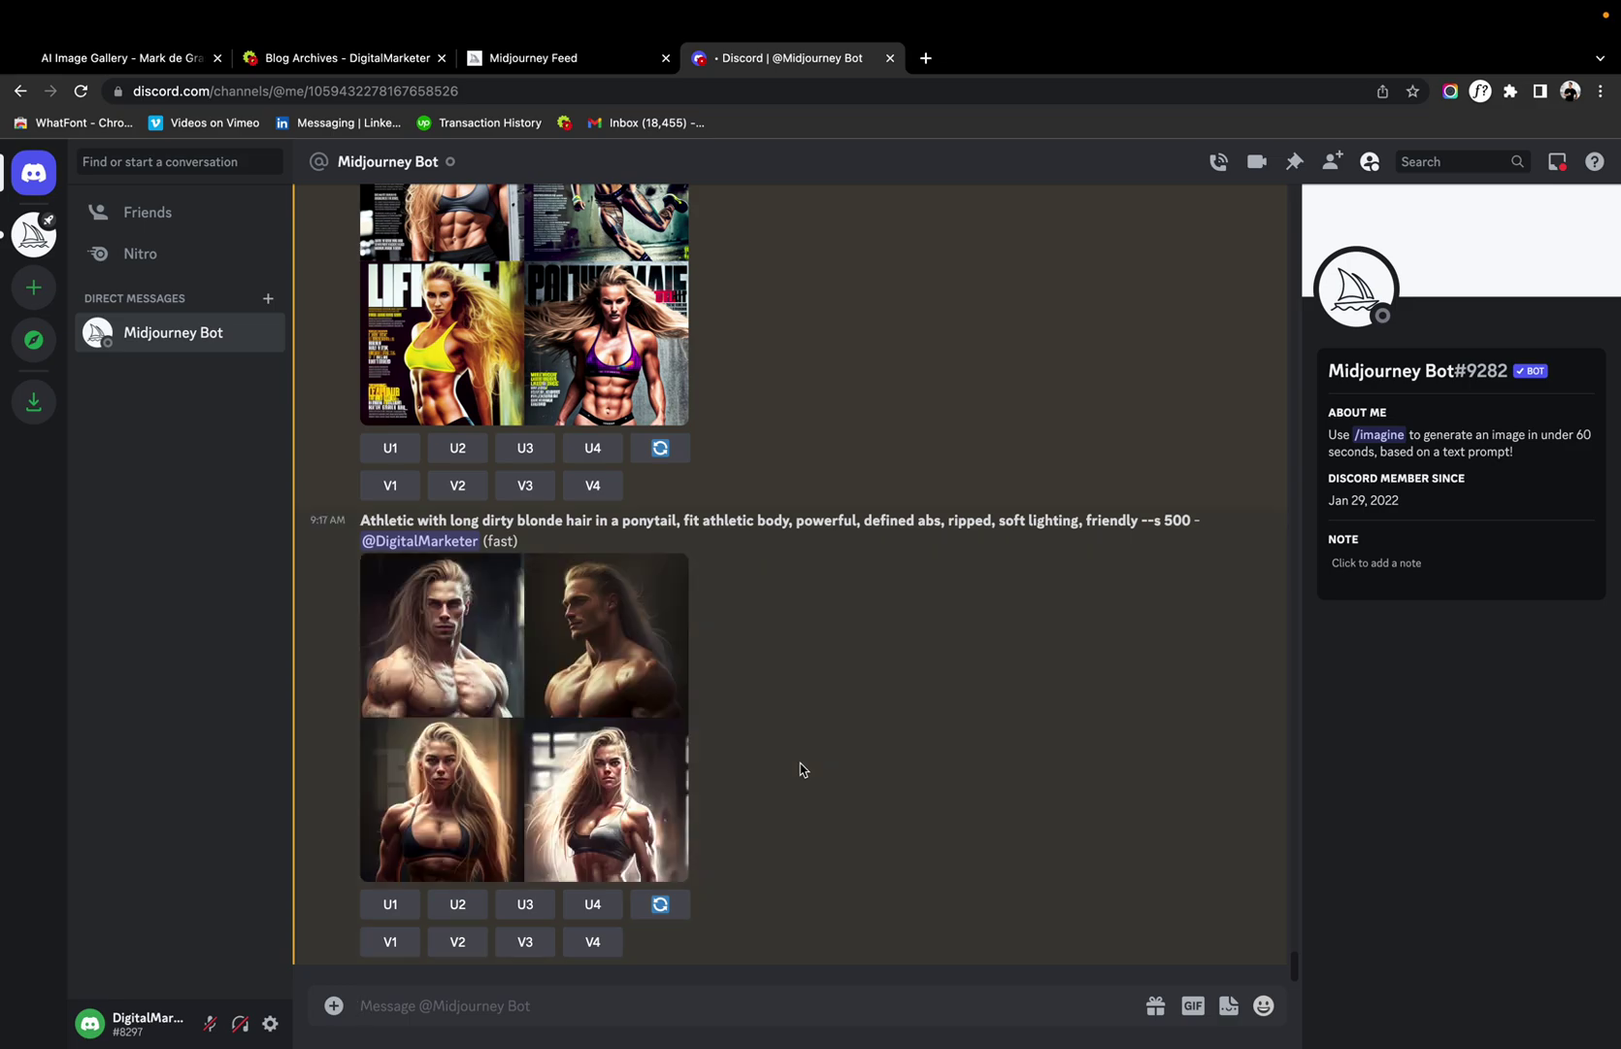
View the new image grid enlarged and upscale its fourth image.
left_click(524, 735)
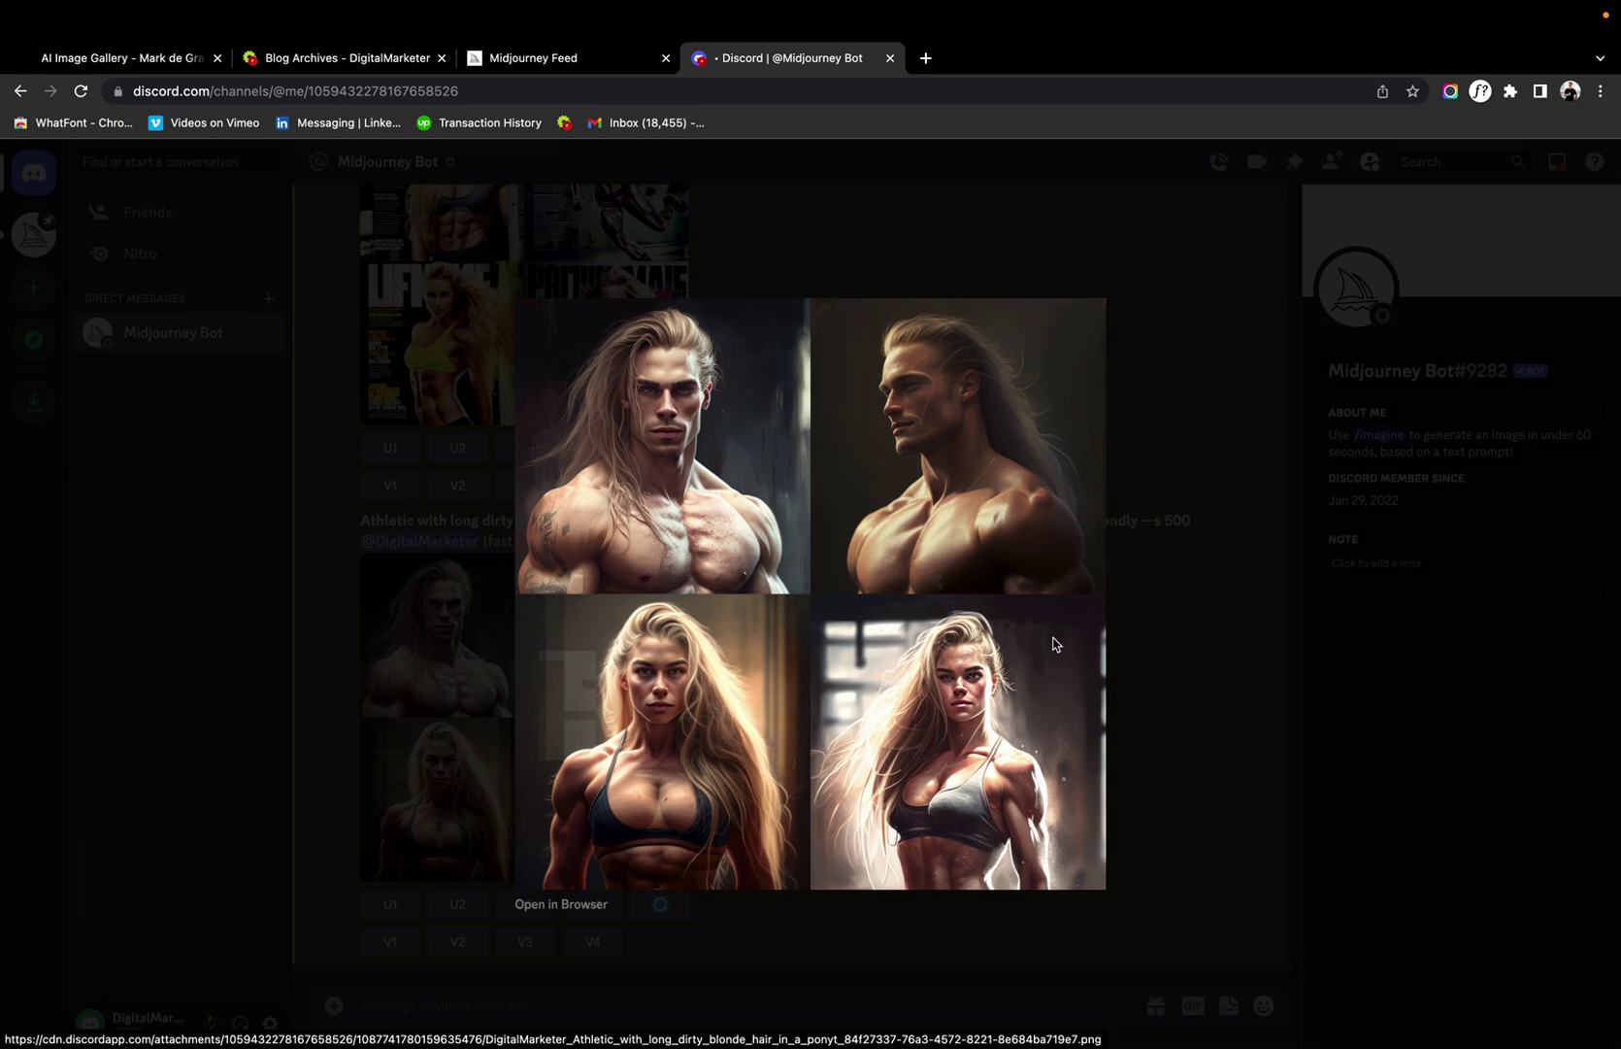
left_click(1202, 772)
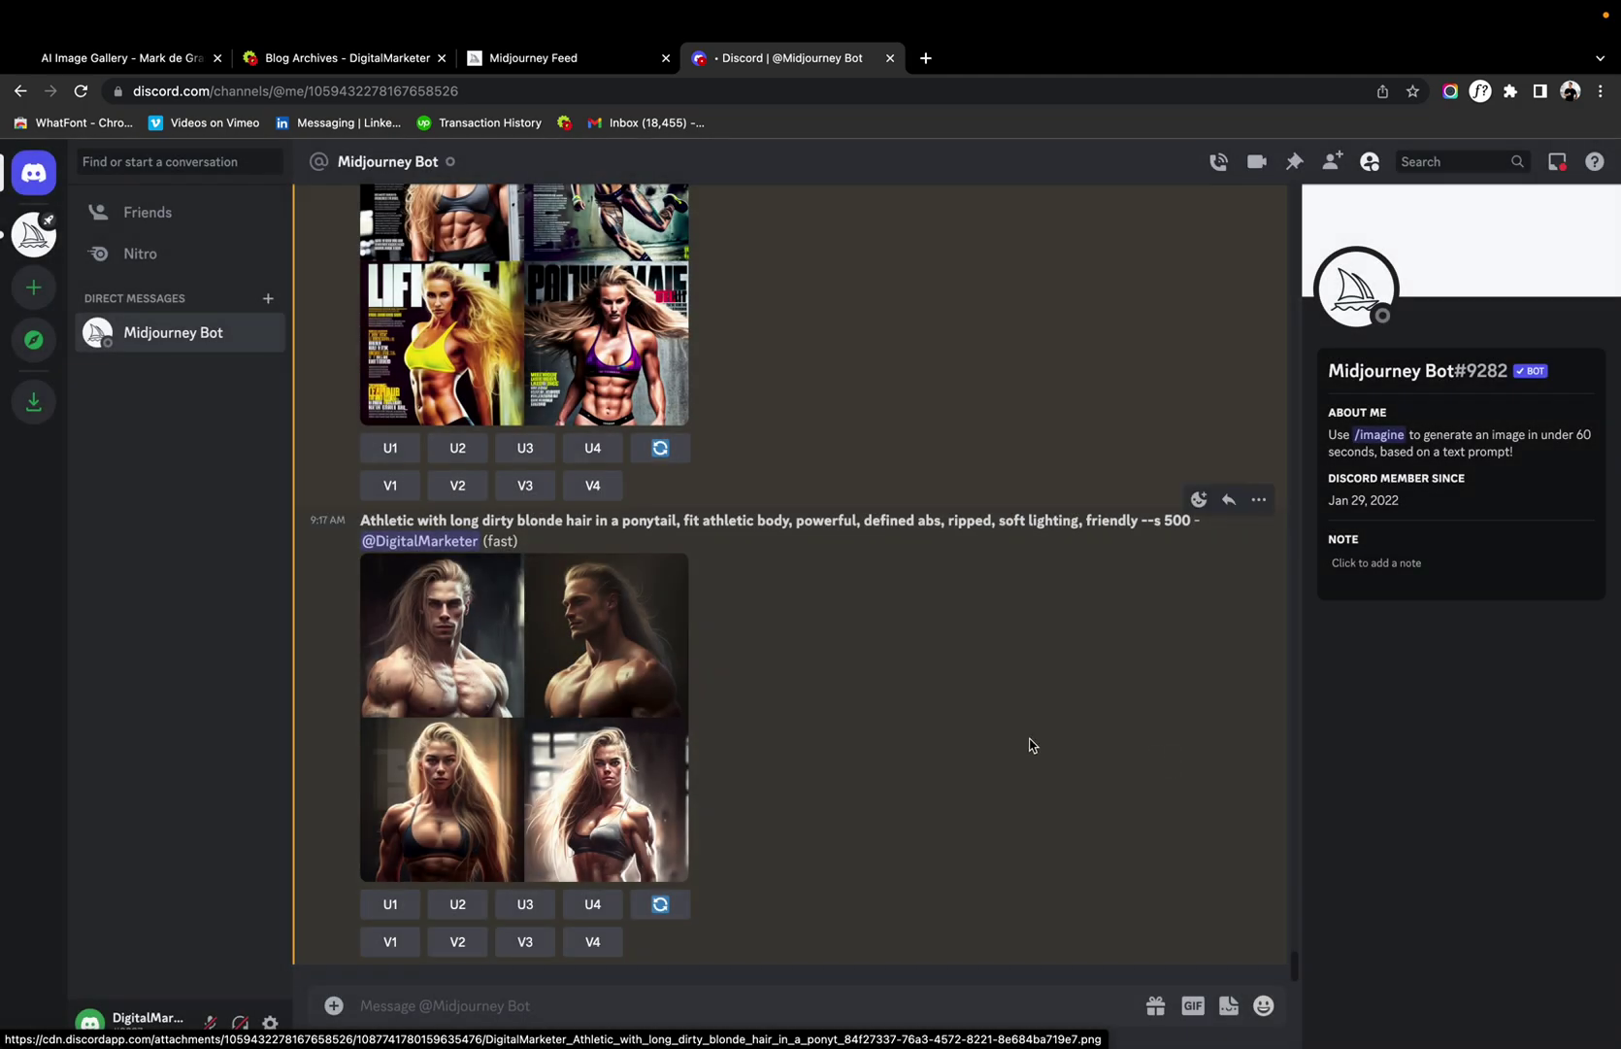
left_click(593, 903)
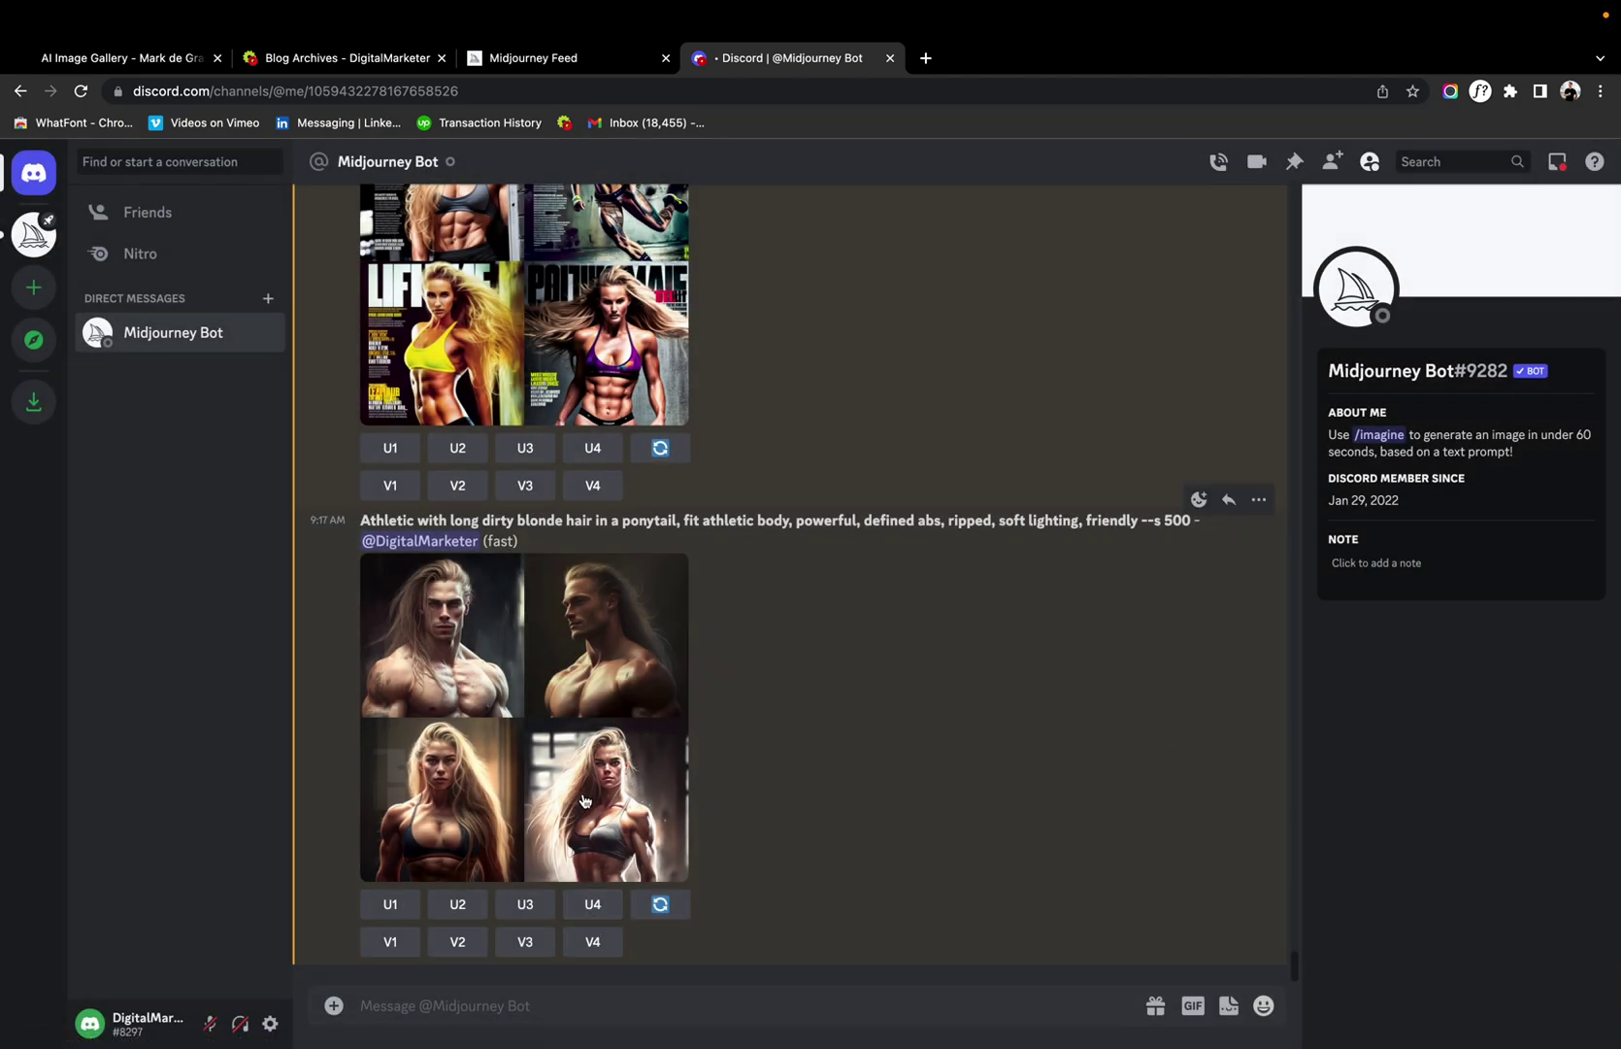
left_click(583, 914)
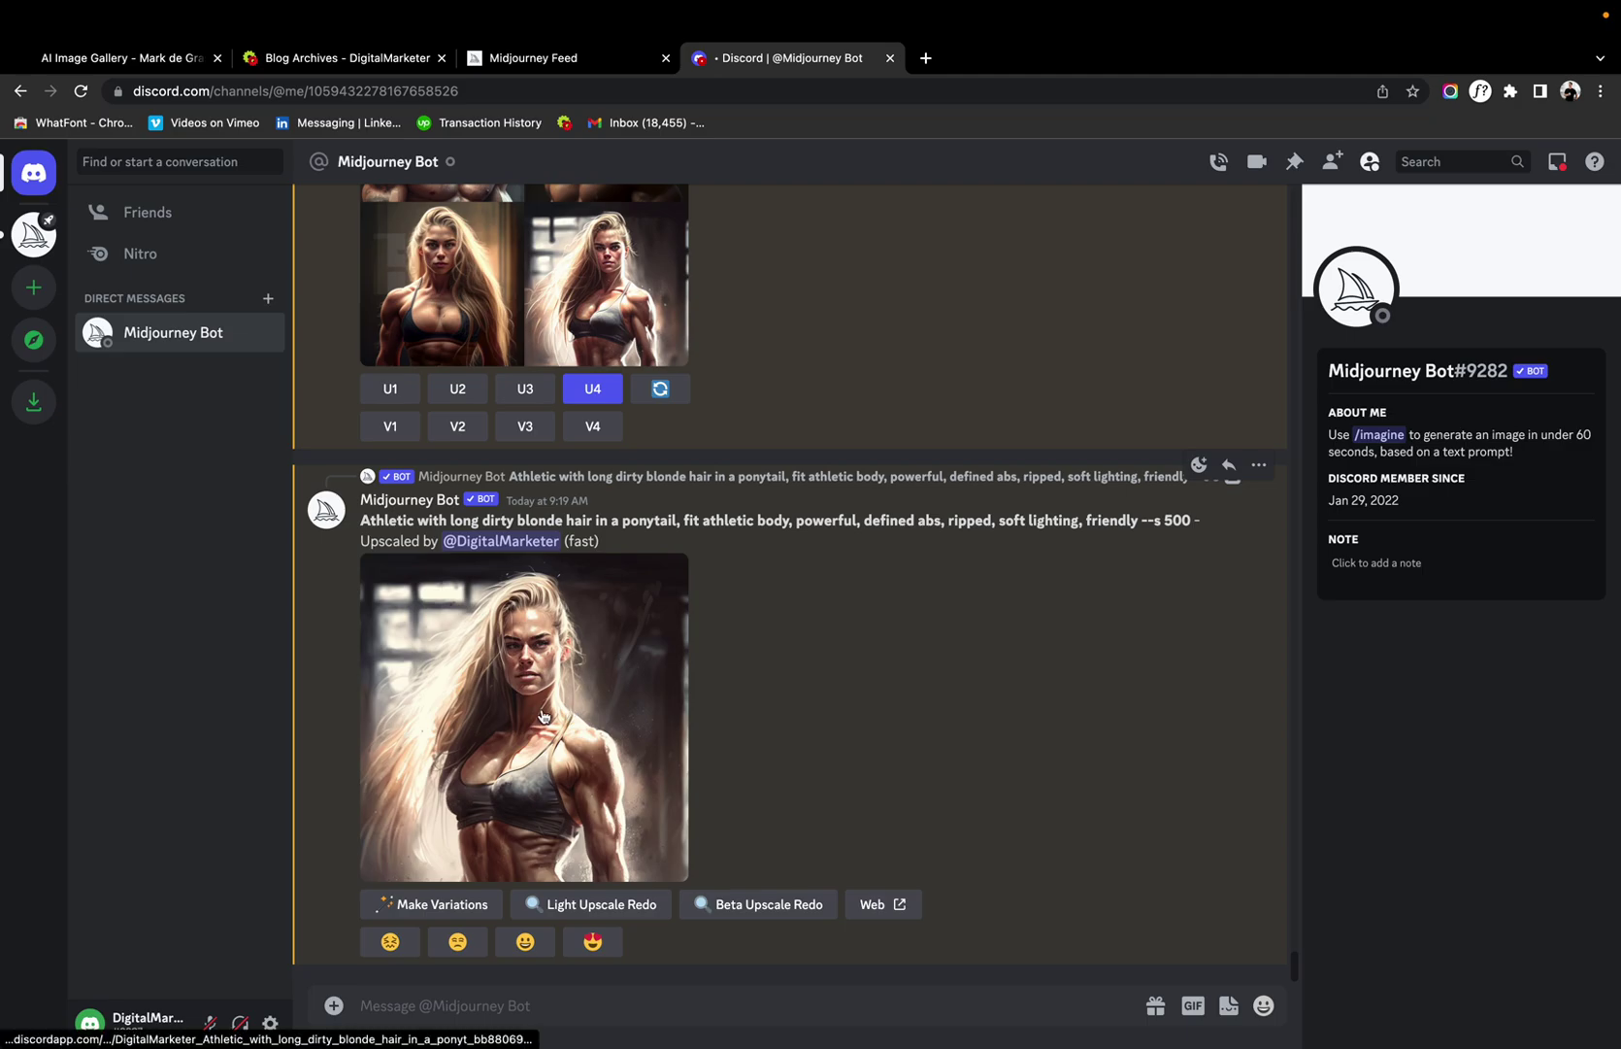
Examine the upscaled athlete portrait enlarged and compare it with the original four-image grid.
left_click(574, 714)
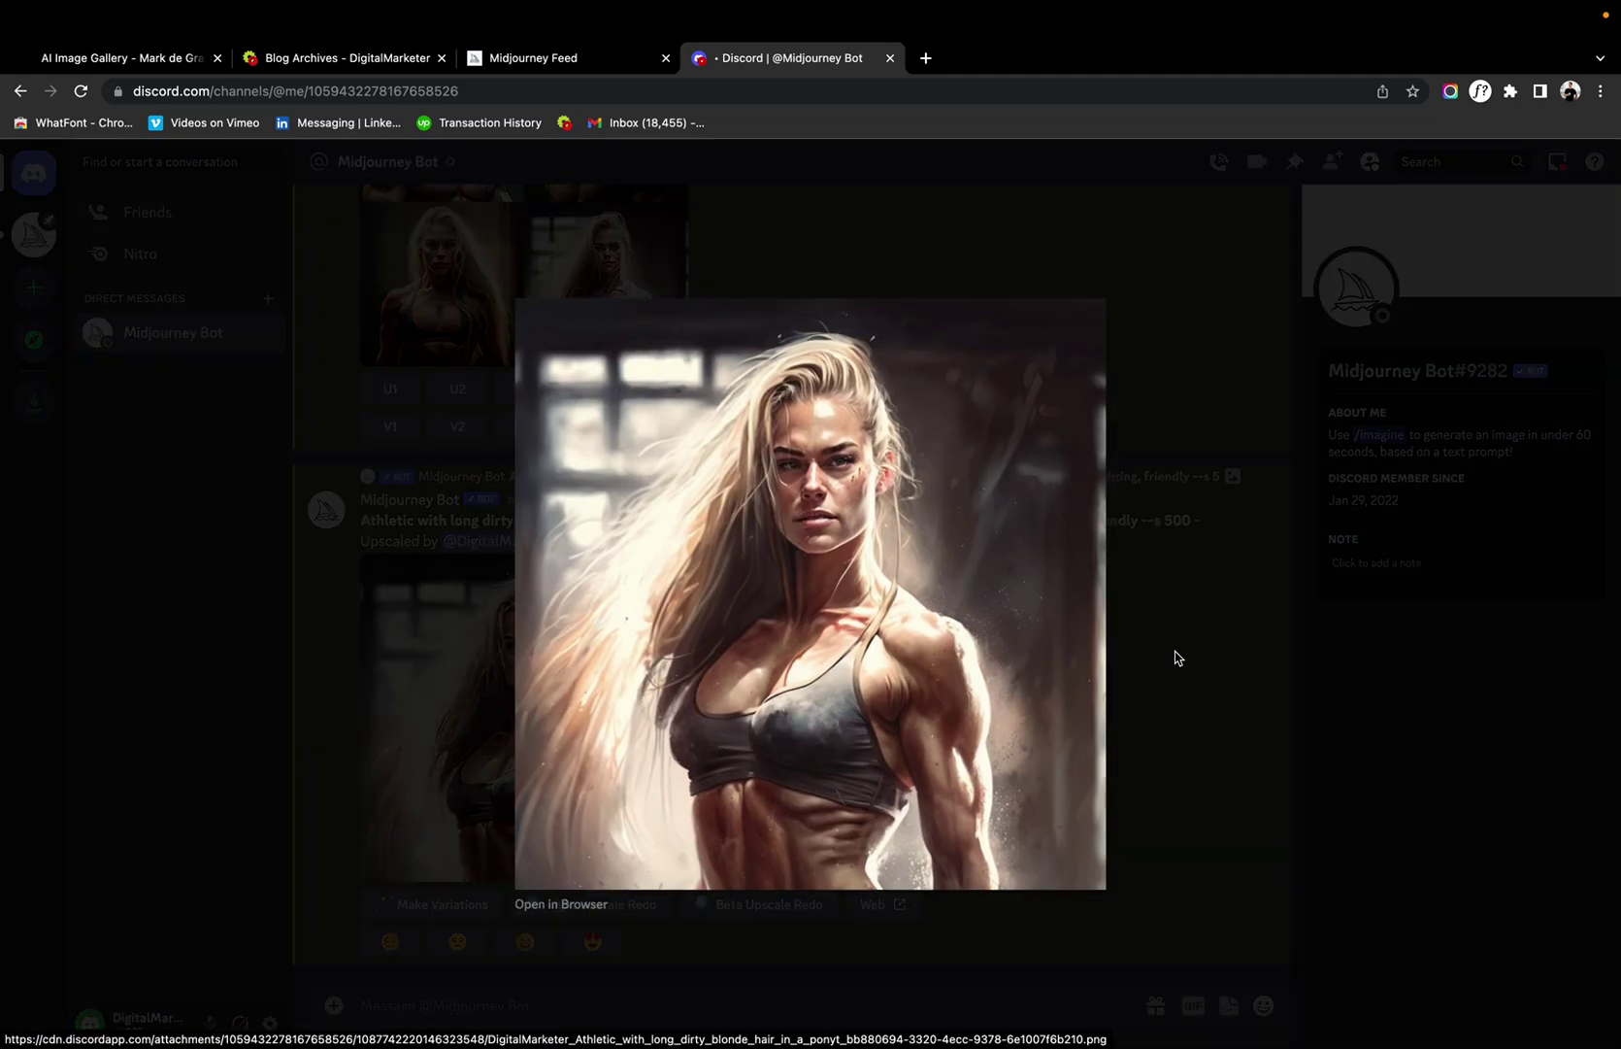
left_click(1173, 655)
scroll(920, 569, "up", 3)
left_click_drag(1154, 483, 1093, 582)
scroll(974, 687, "down", 5)
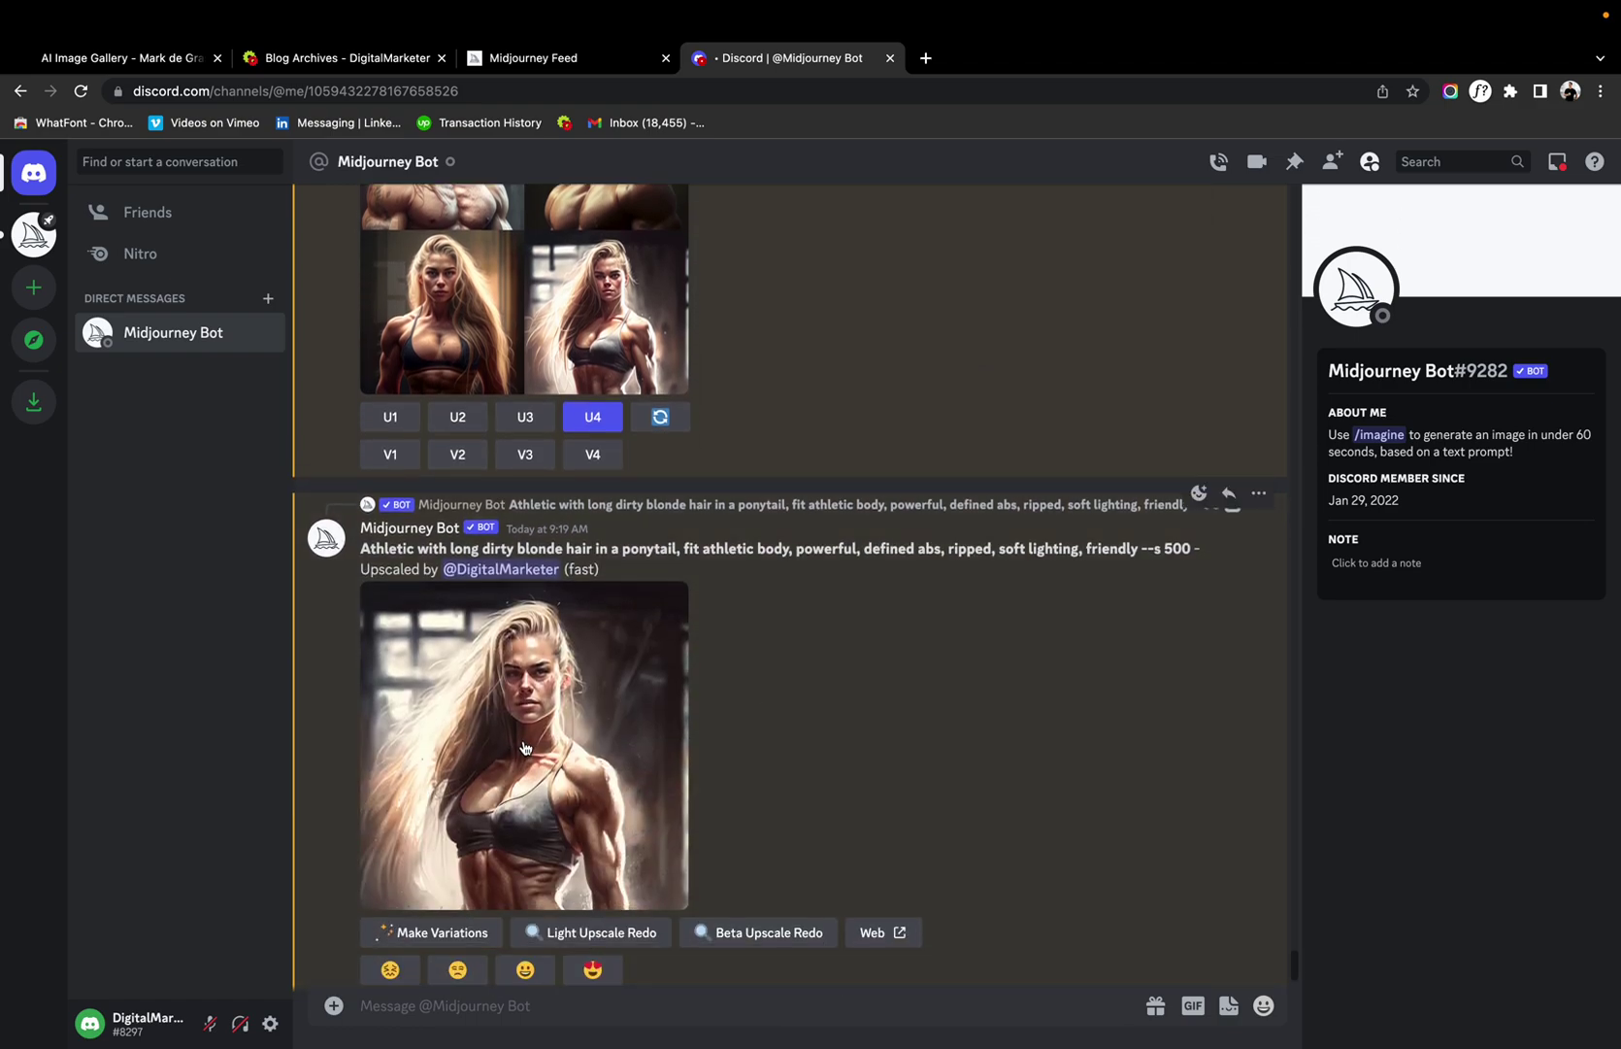
scroll(825, 783, "down", 1)
left_click(563, 709)
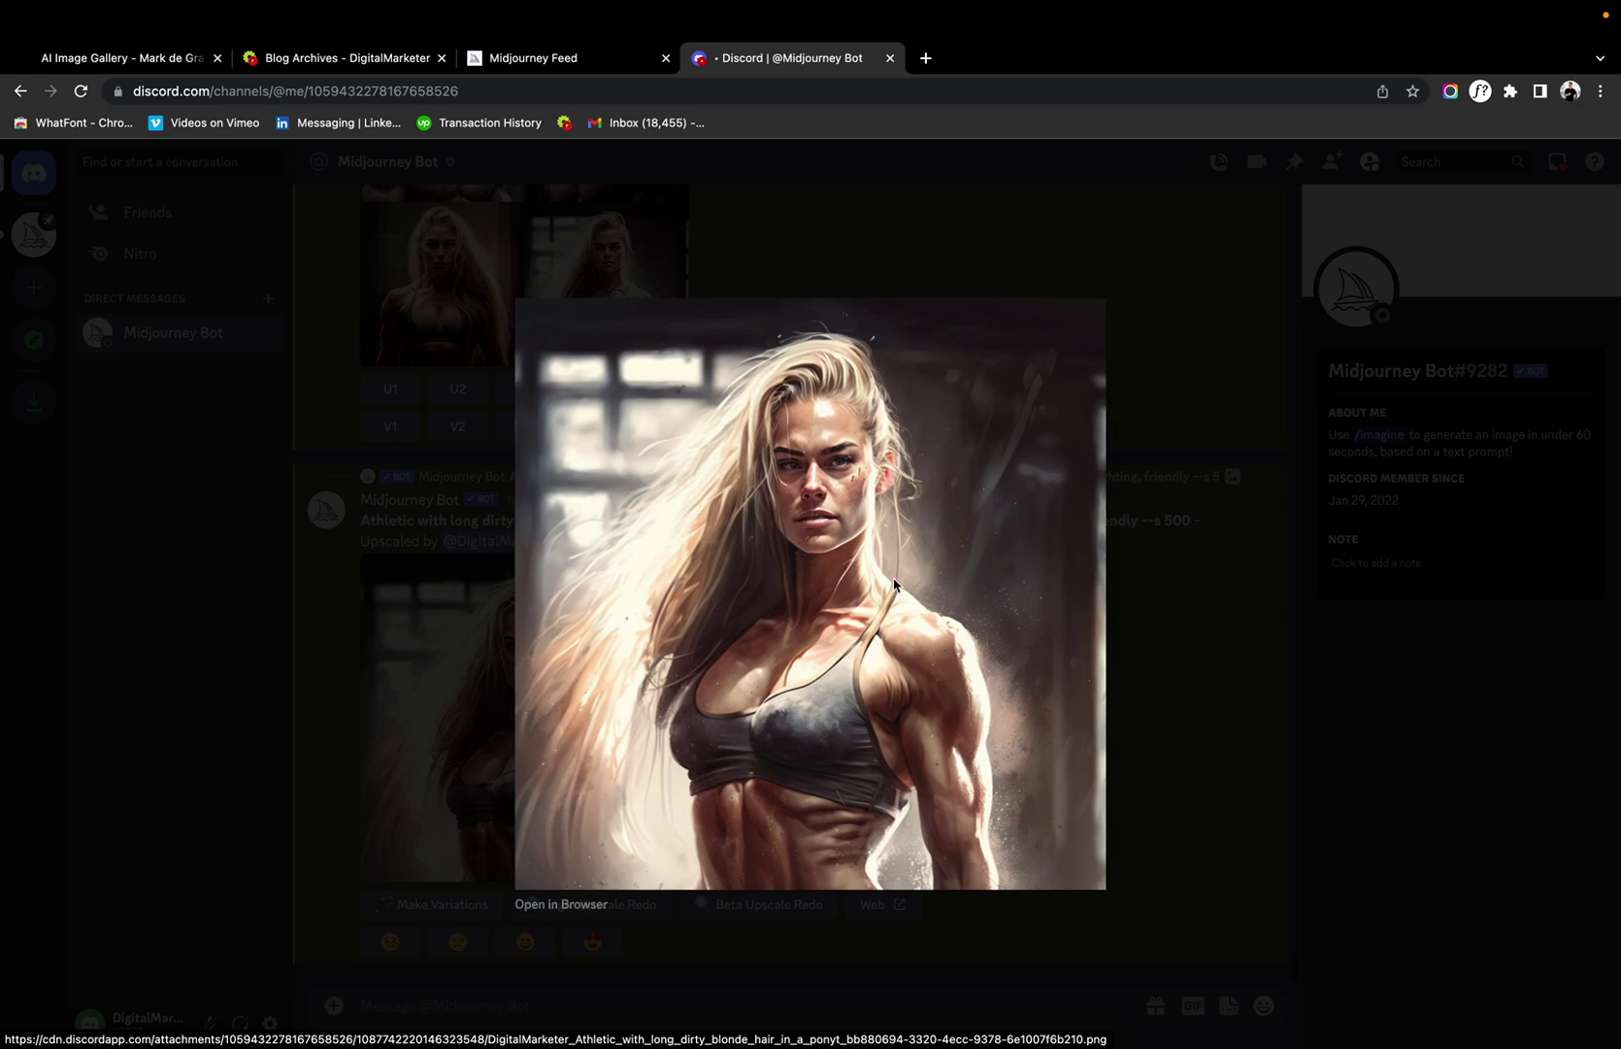
left_click(1192, 697)
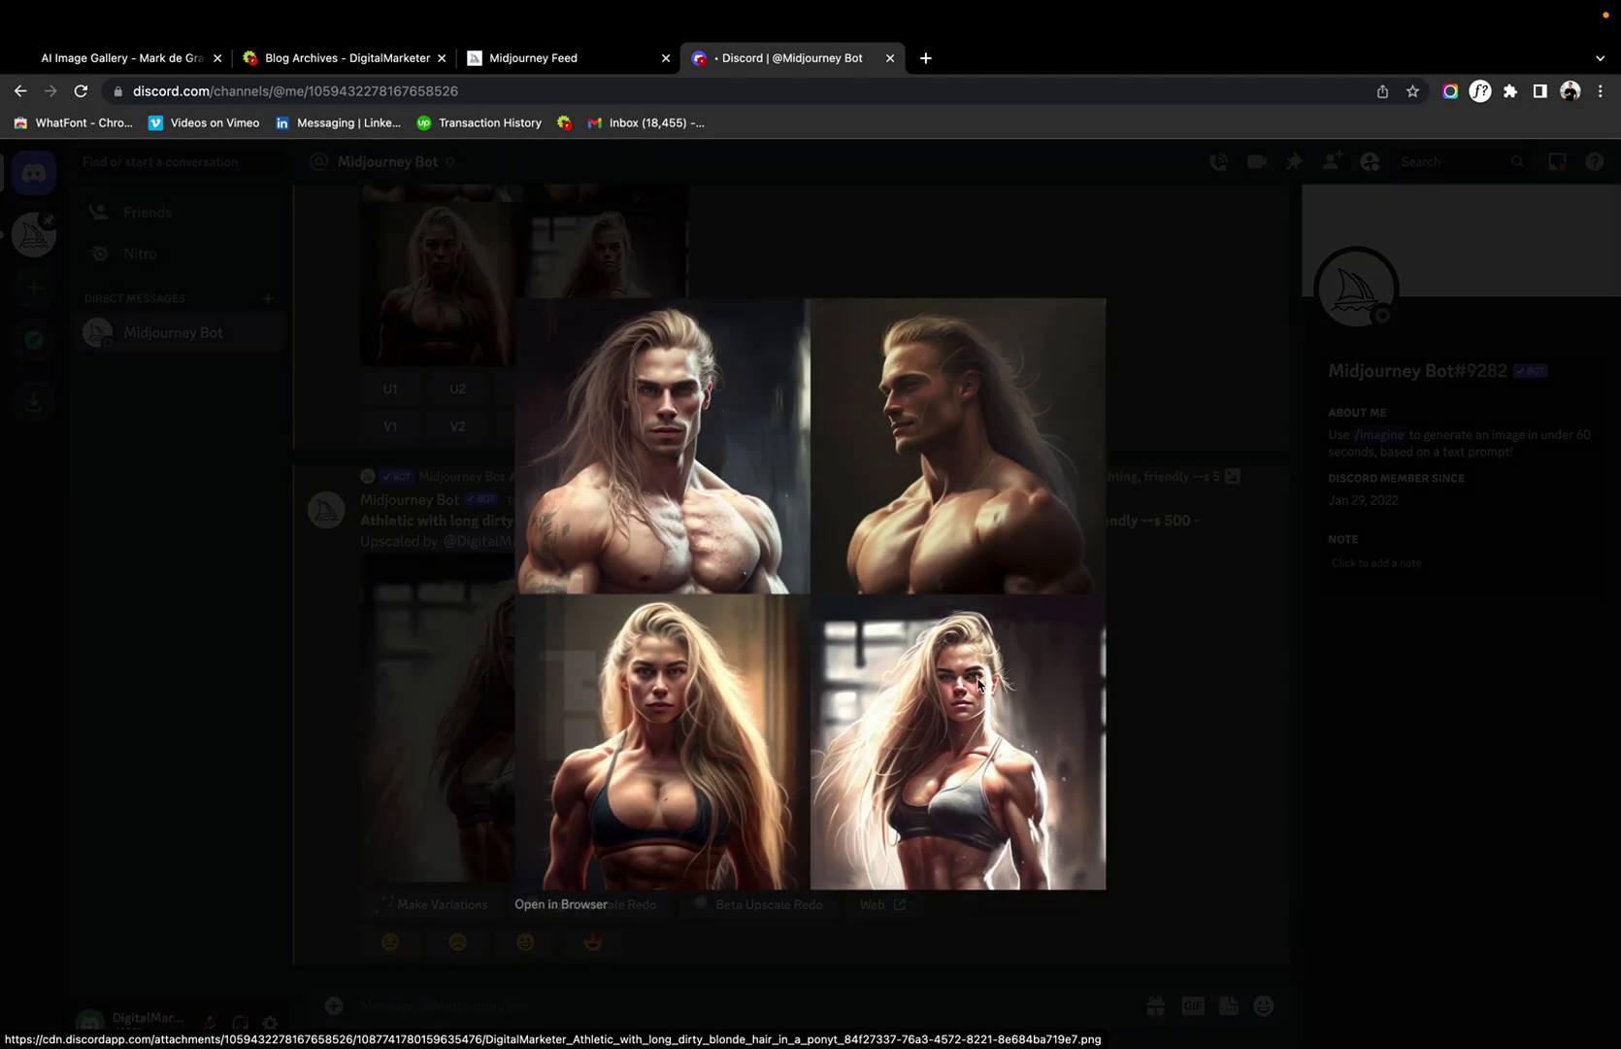
left_click(1153, 782)
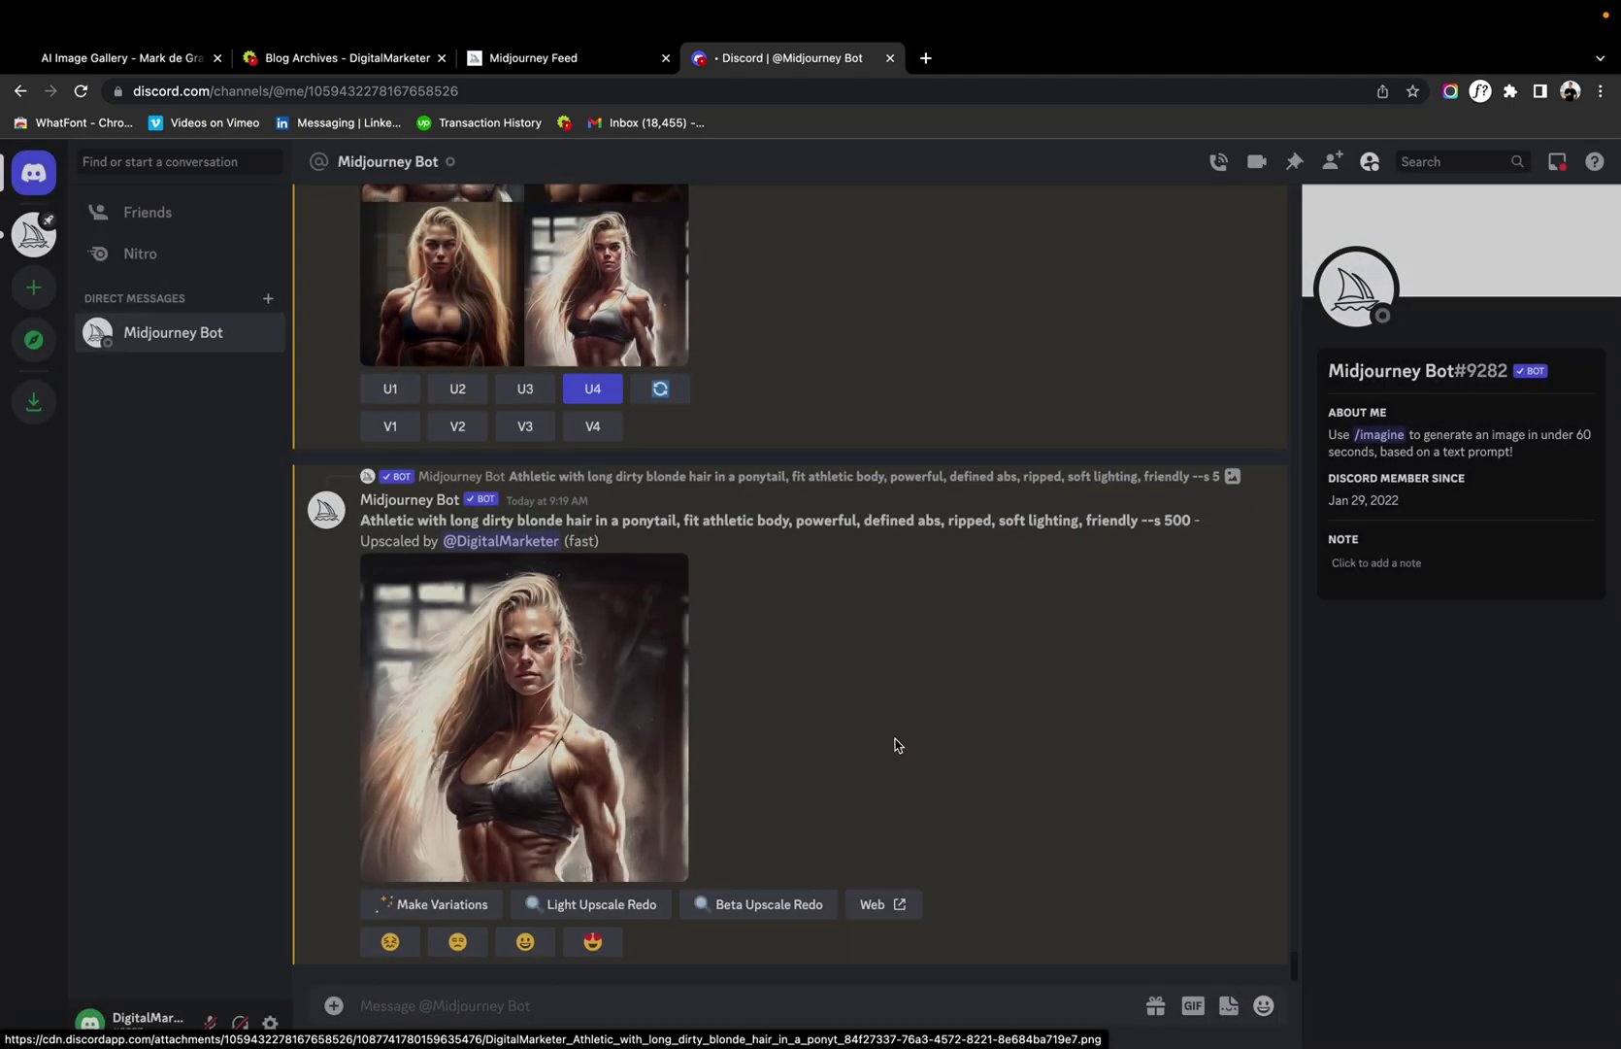
left_click(583, 728)
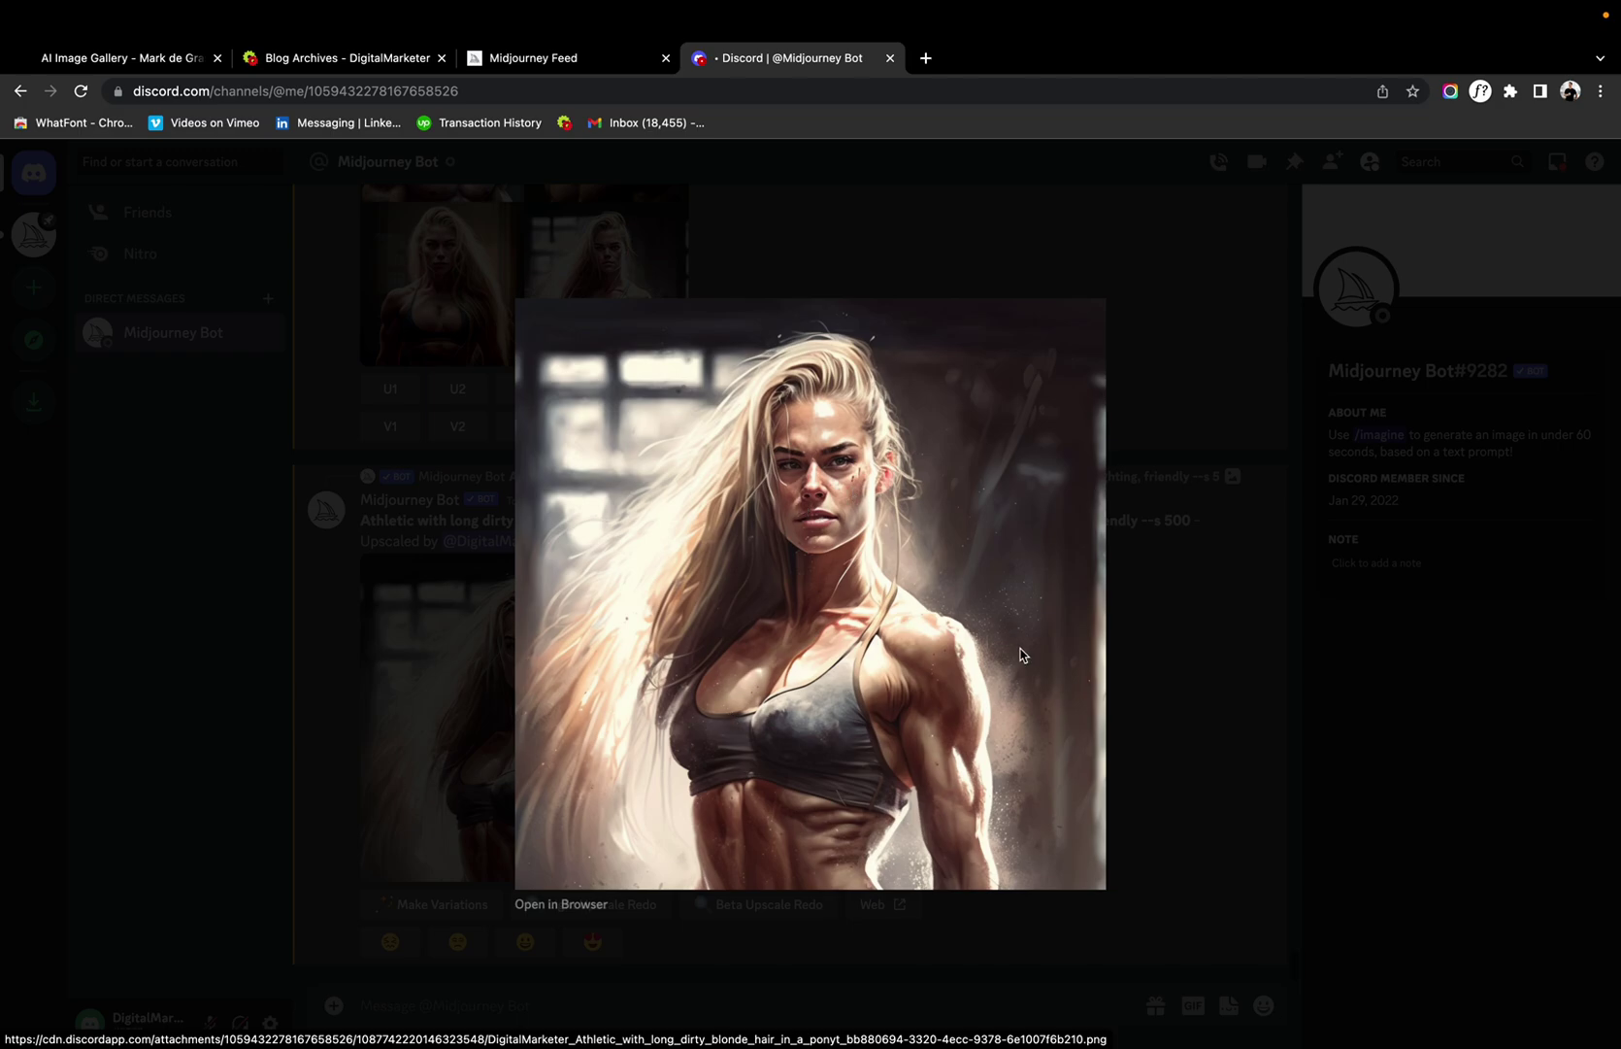
left_click(1212, 807)
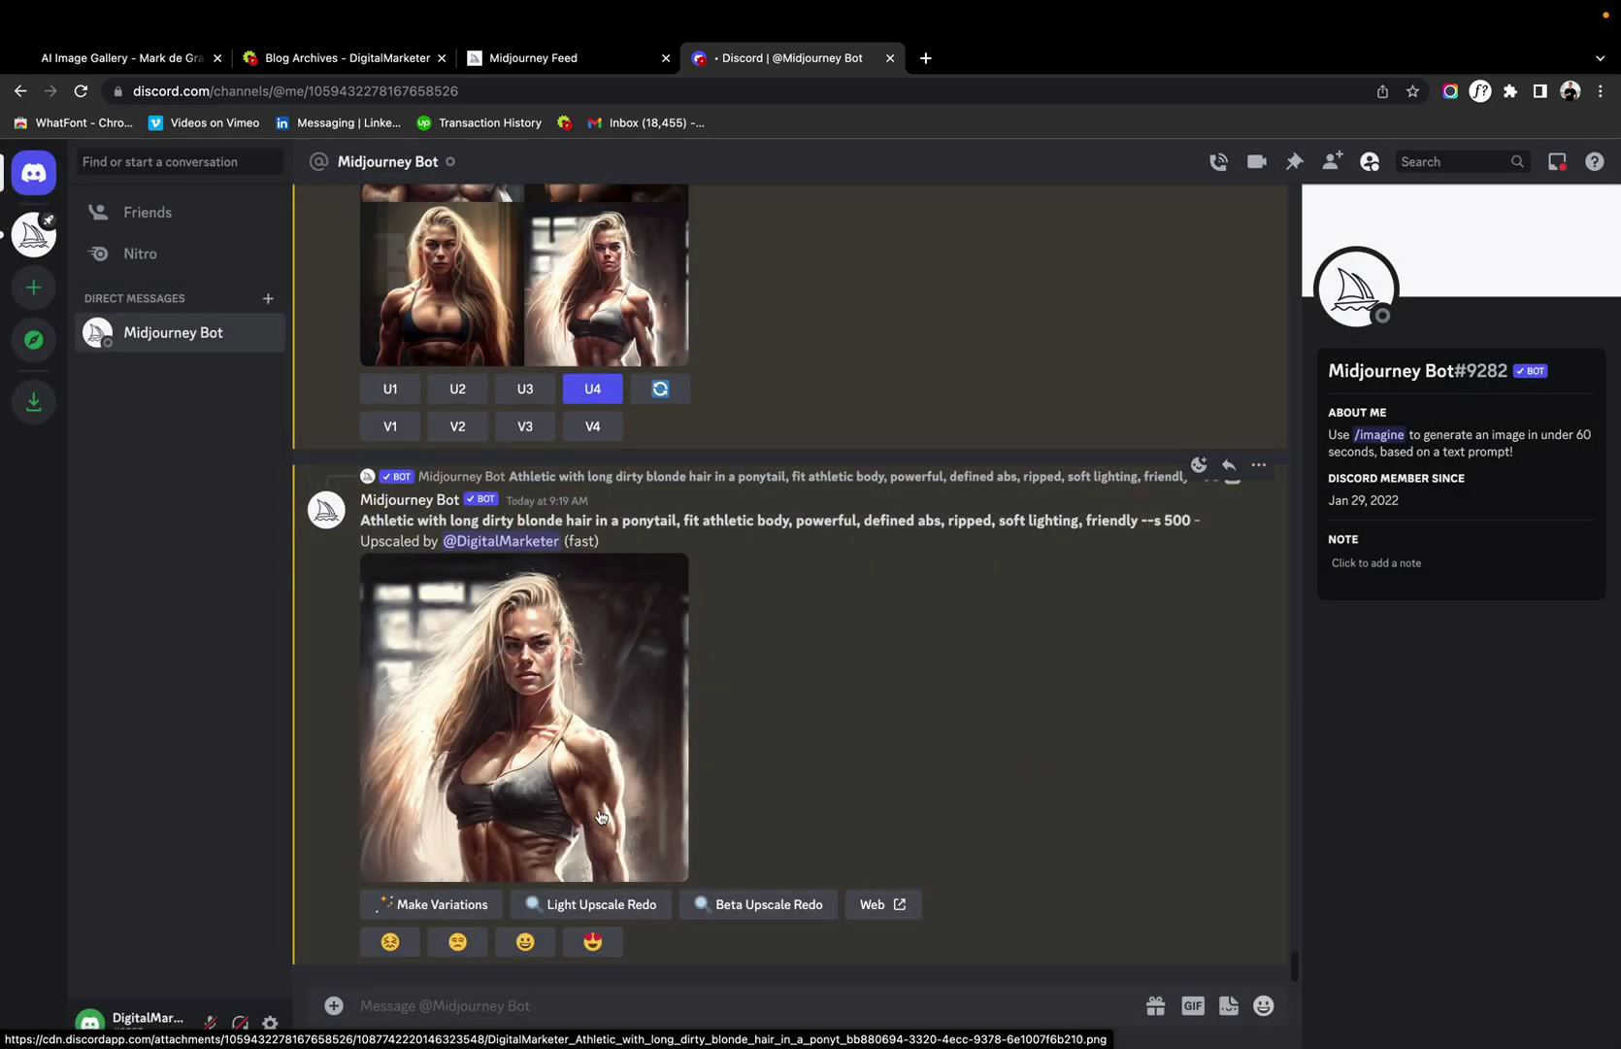
Open the full-size upscaled portrait in the browser and save it to the favorites folder named after a person.
left_click(544, 718)
left_click(562, 904)
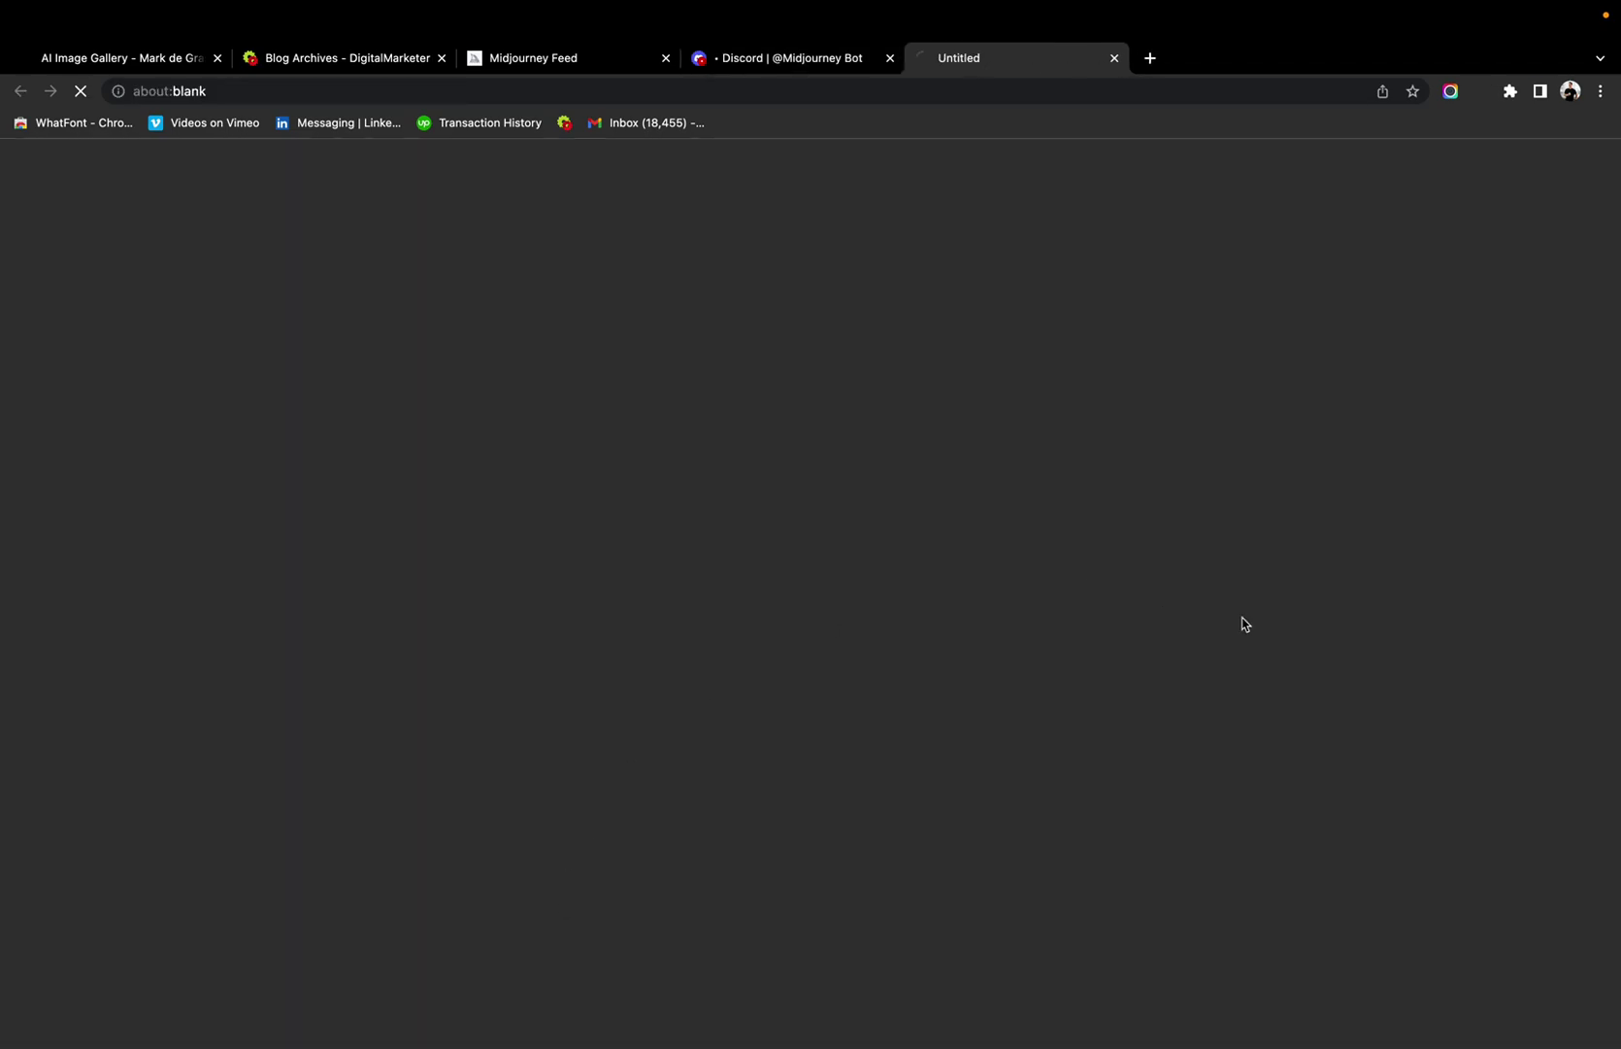
right_click(823, 568)
left_click(862, 592)
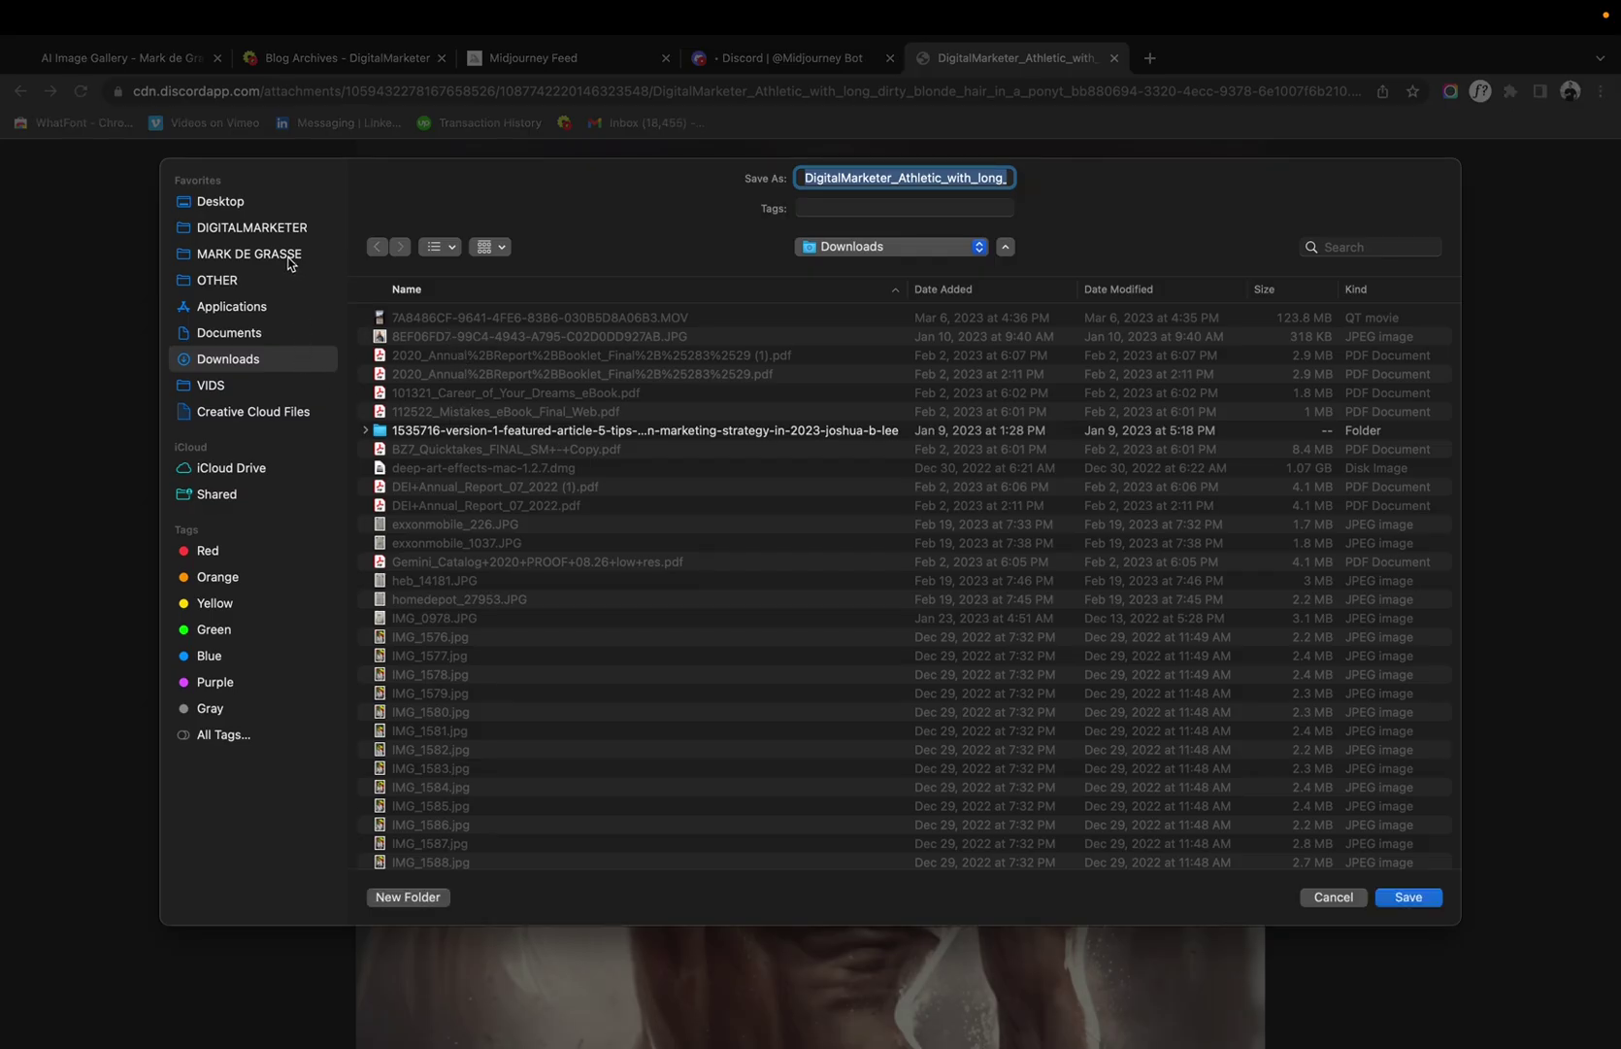
left_click(291, 260)
left_click(1409, 898)
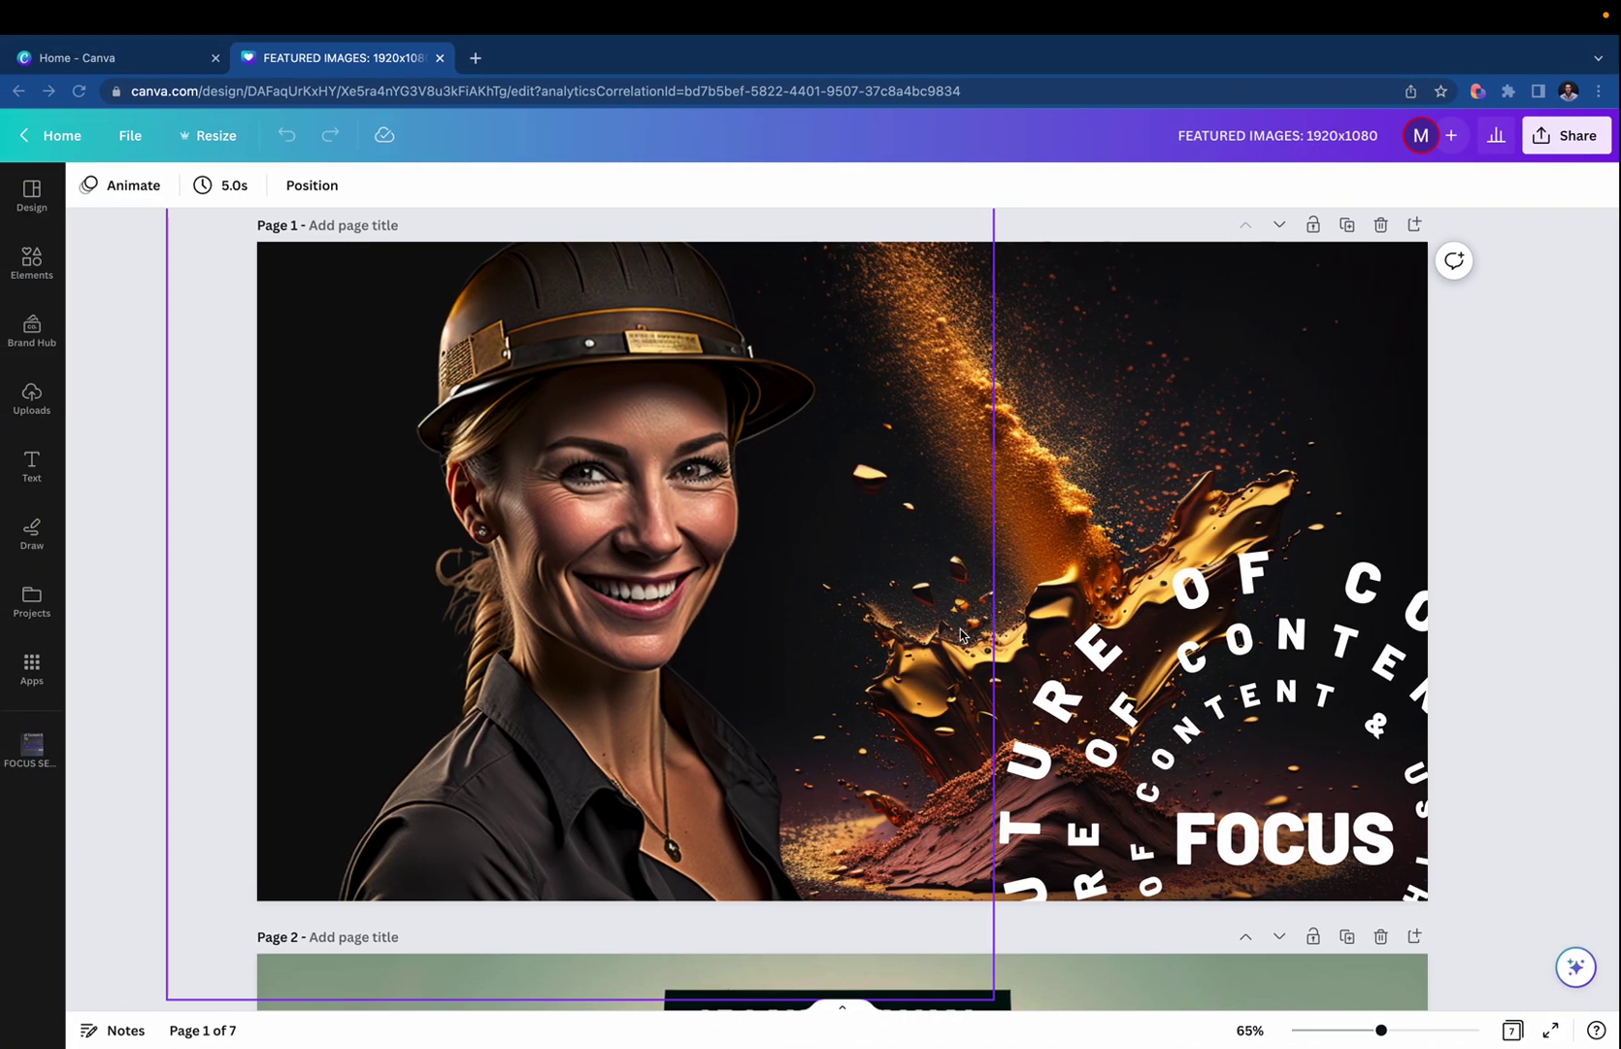
Switch to the Canva design "FEATURED IMAGES: 1920x1080", look over its existing pages, and duplicate page 1.
scroll(825, 534, "up", 1)
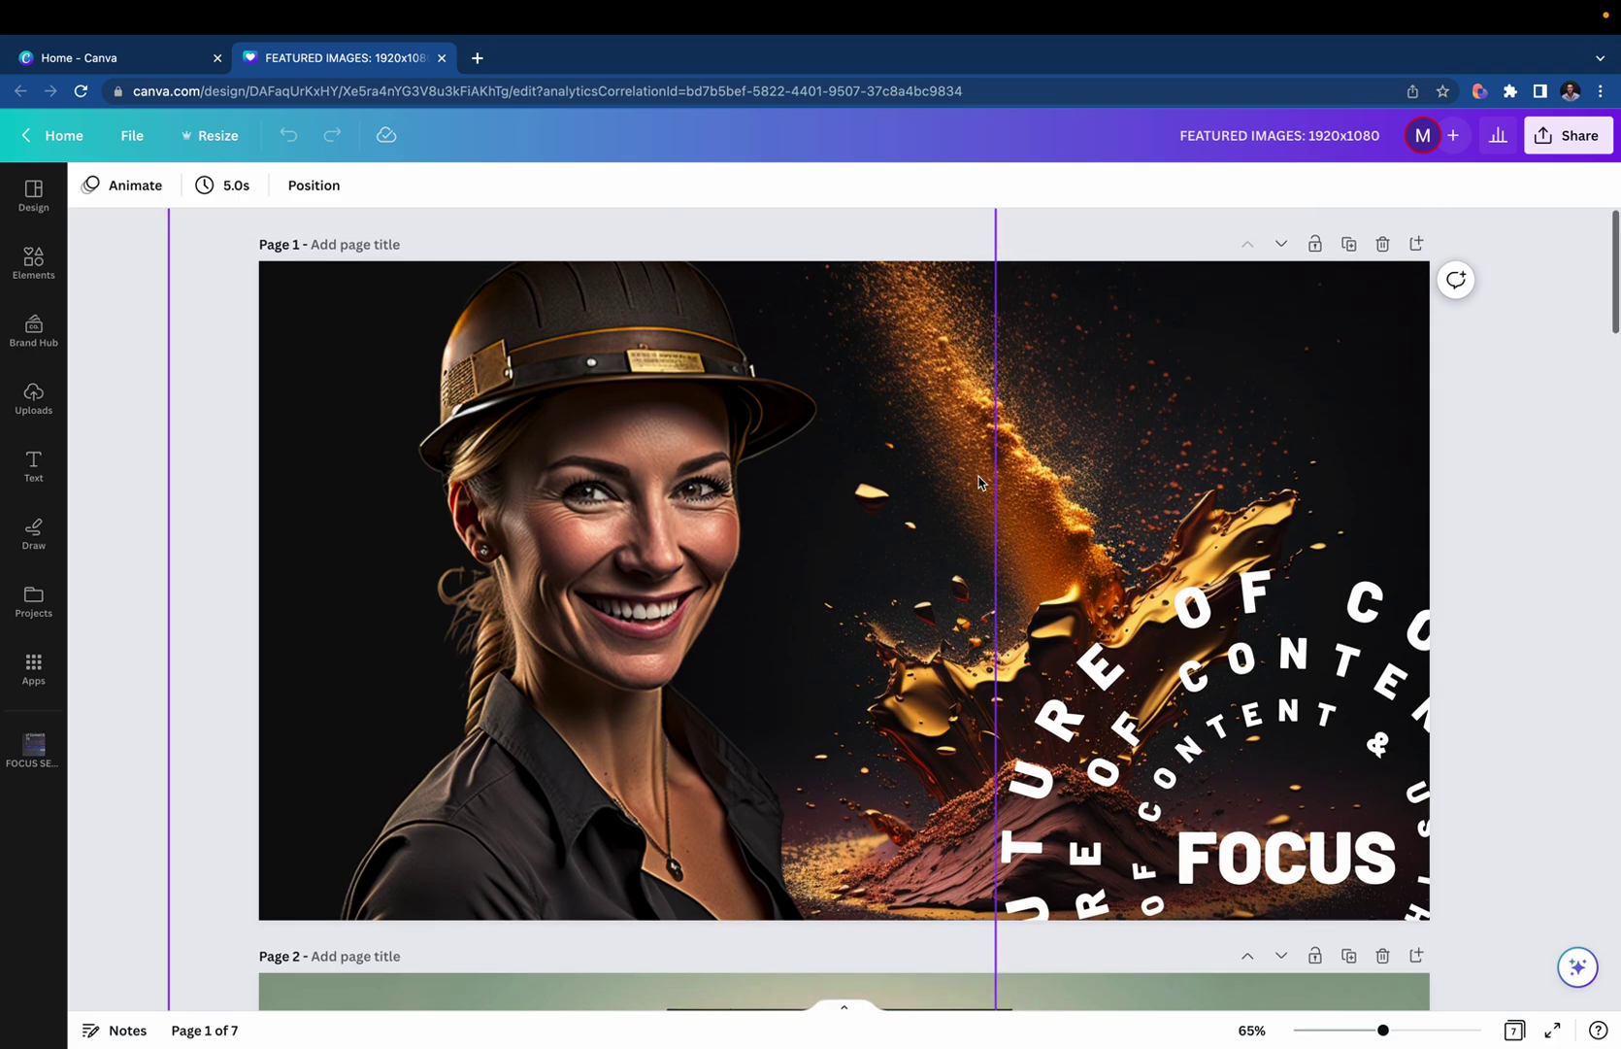
scroll(1054, 618, "down", 1)
scroll(1055, 618, "down", 20)
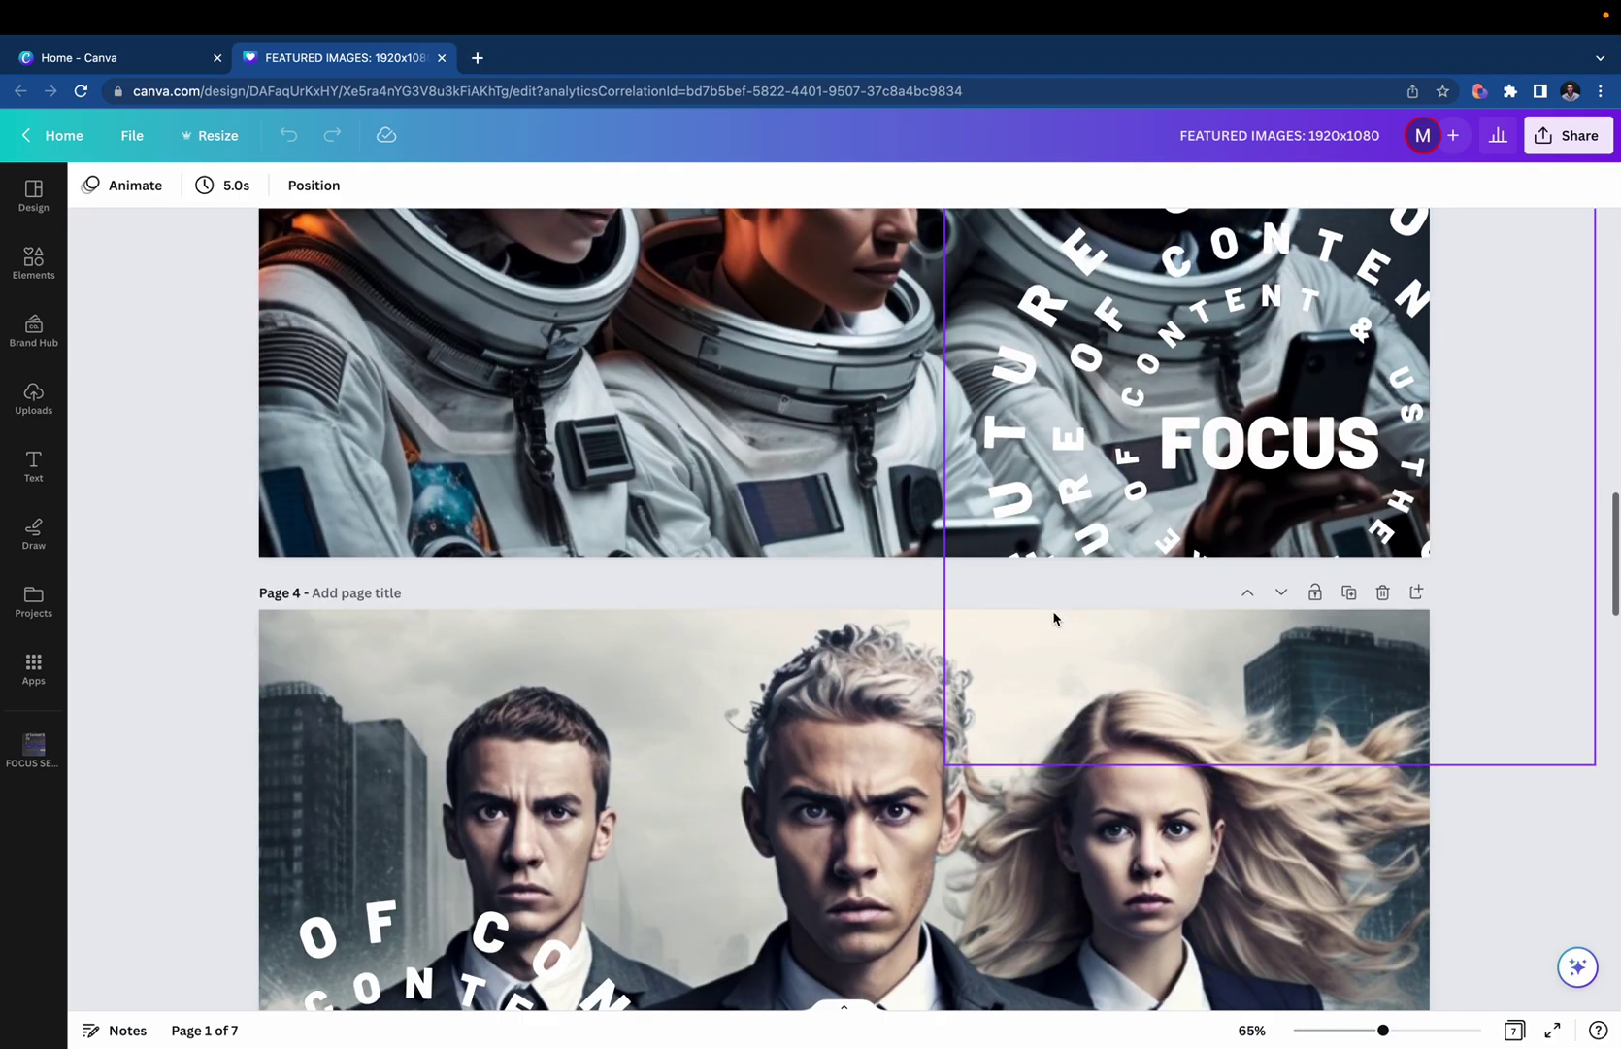
scroll(1055, 616, "down", 8)
scroll(1055, 617, "up", 18)
scroll(1054, 618, "up", 4)
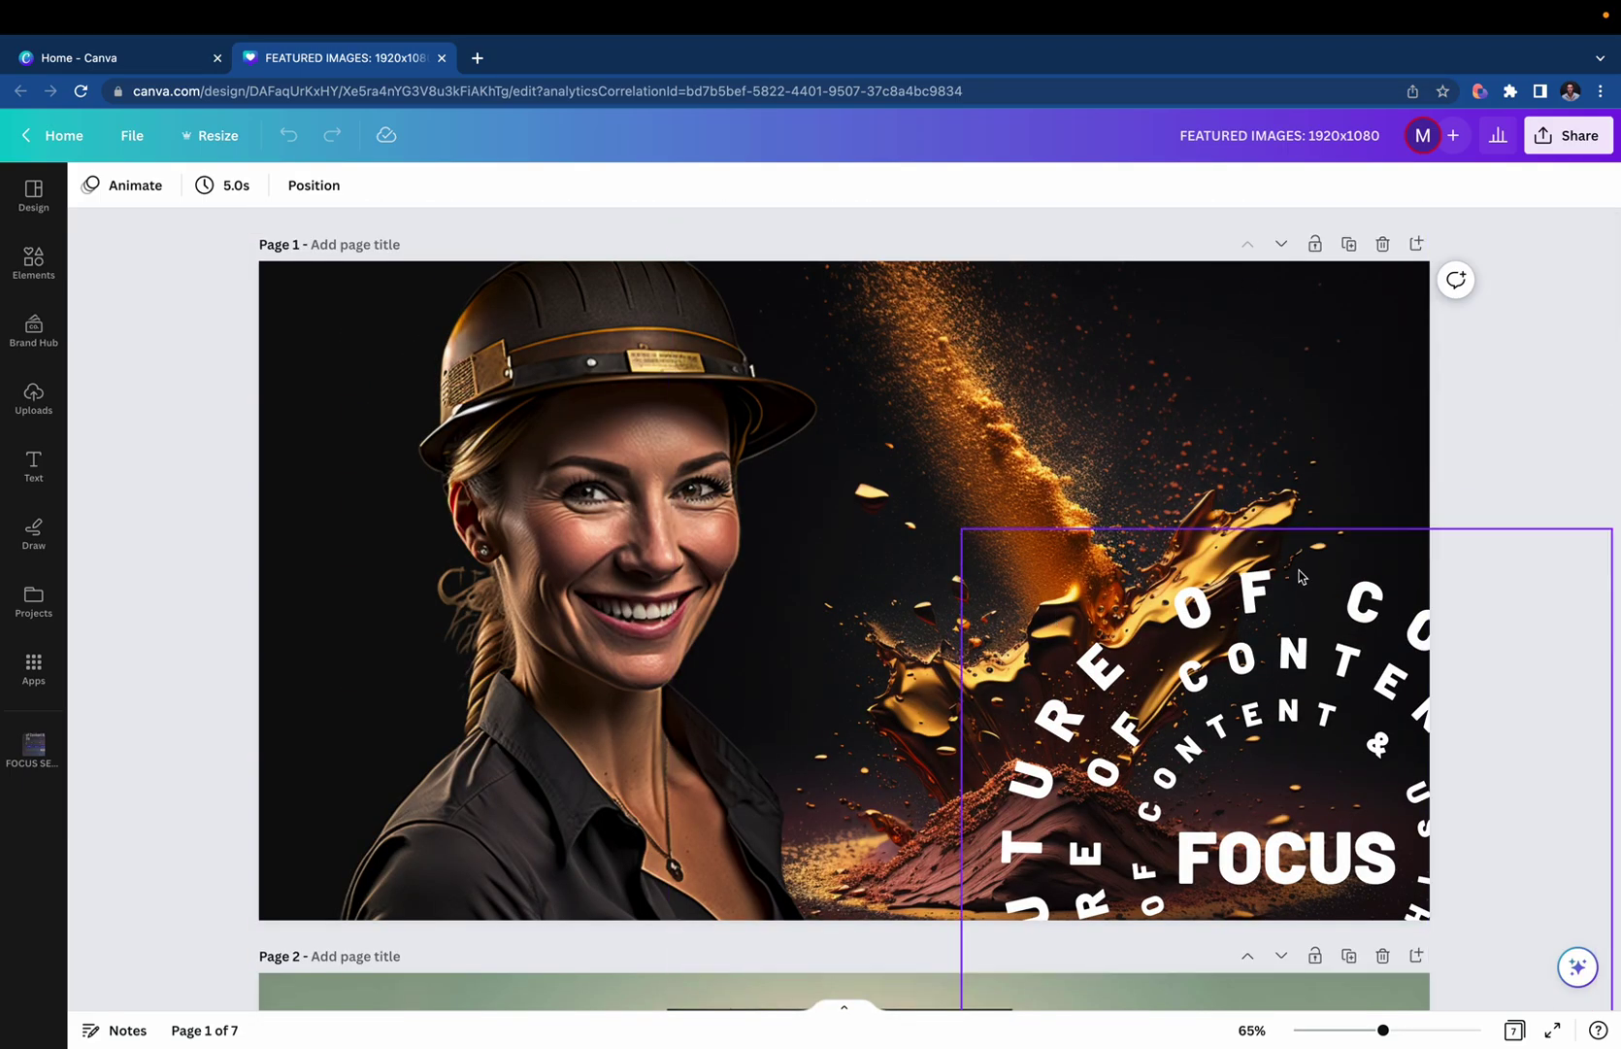
left_click(1348, 243)
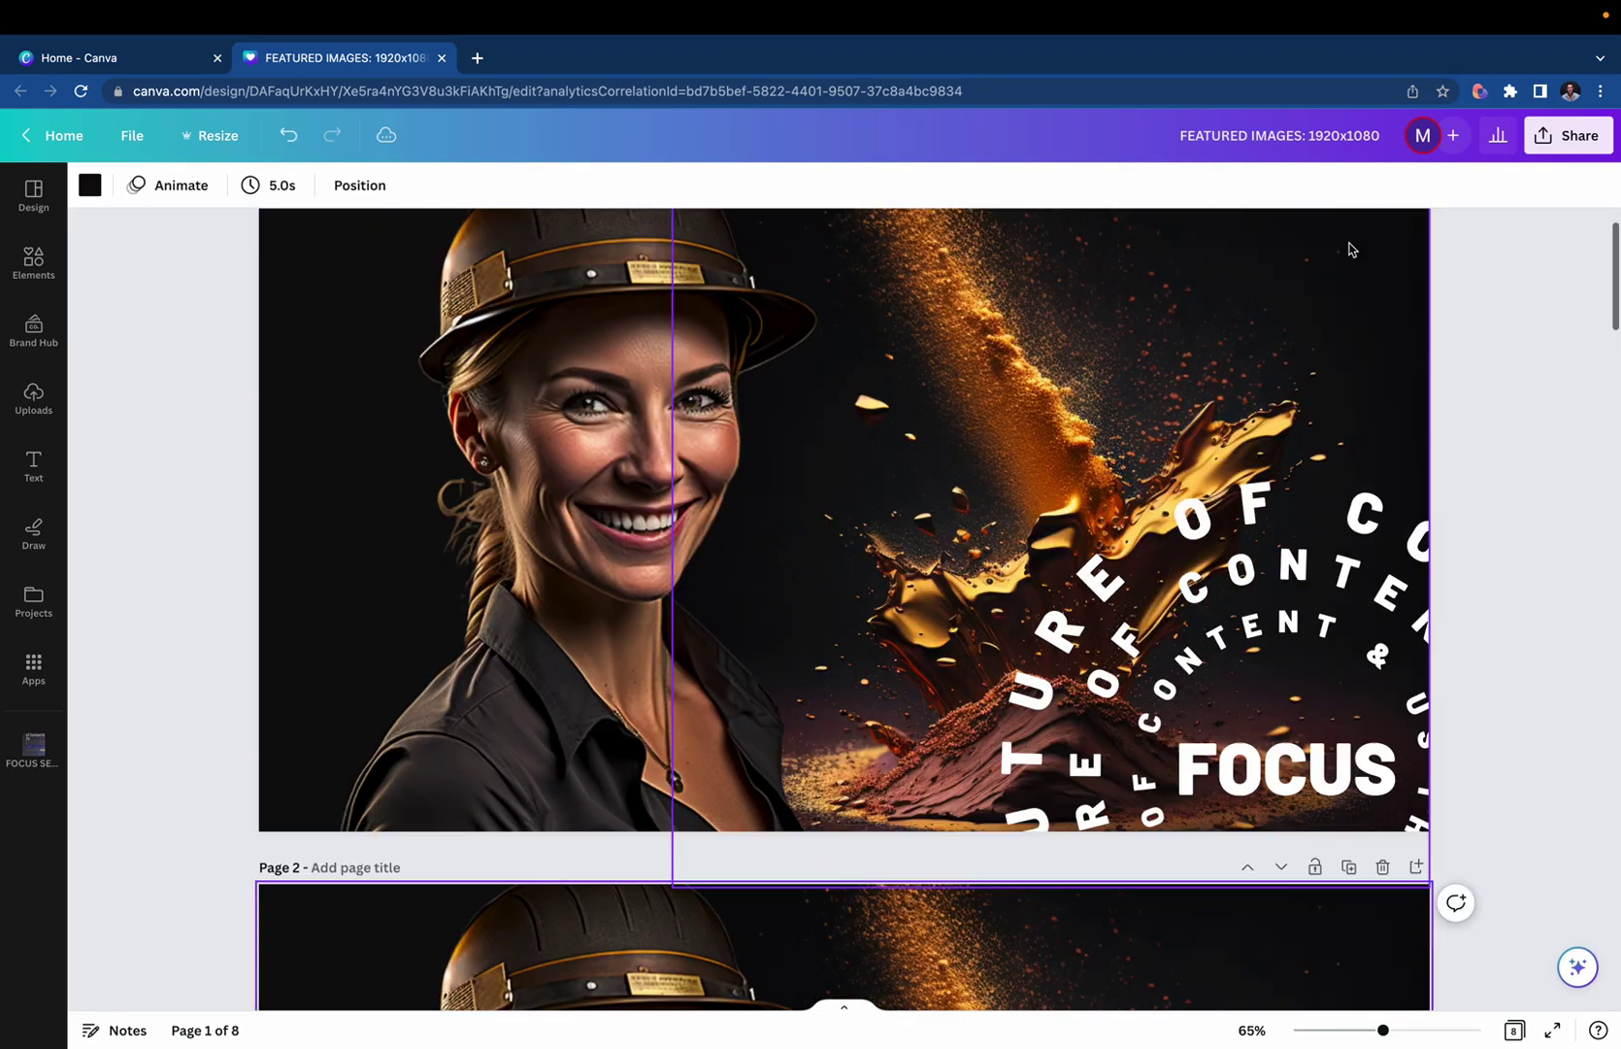
scroll(1230, 521, "up", 4)
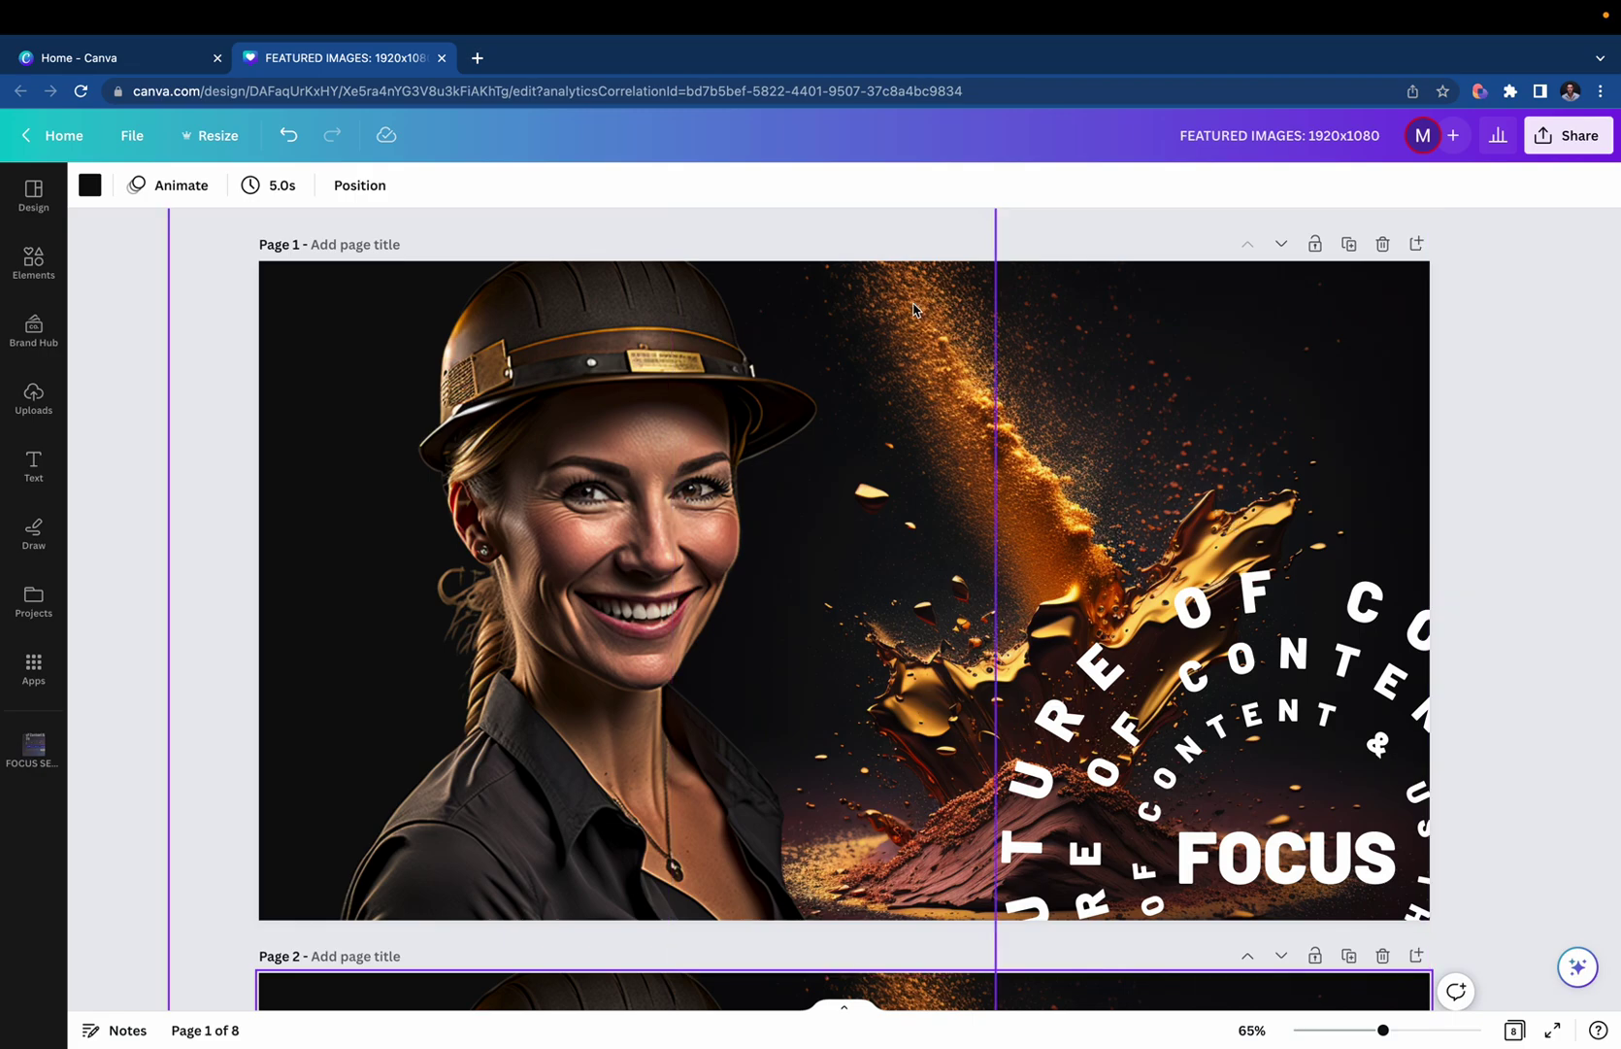
Delete the gold splash image and the portrait of the woman in the helmet from page 1.
left_click(1017, 337)
key("Delete")
left_click(640, 401)
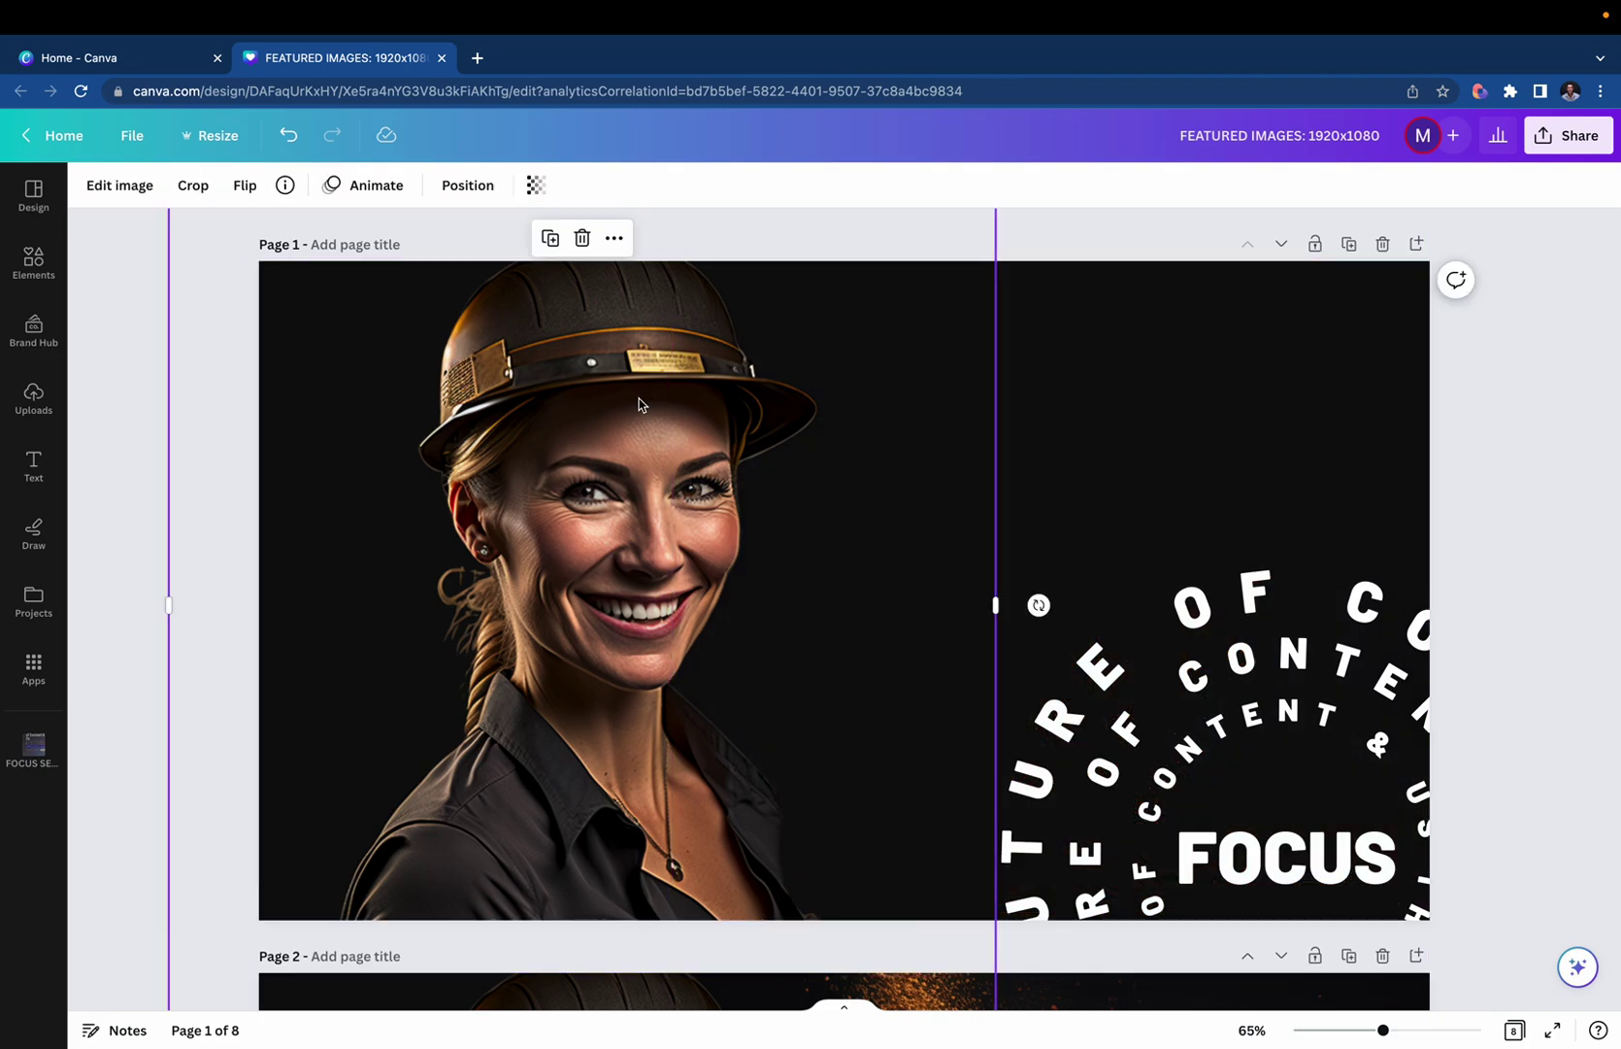
key("Delete")
left_click(215, 437)
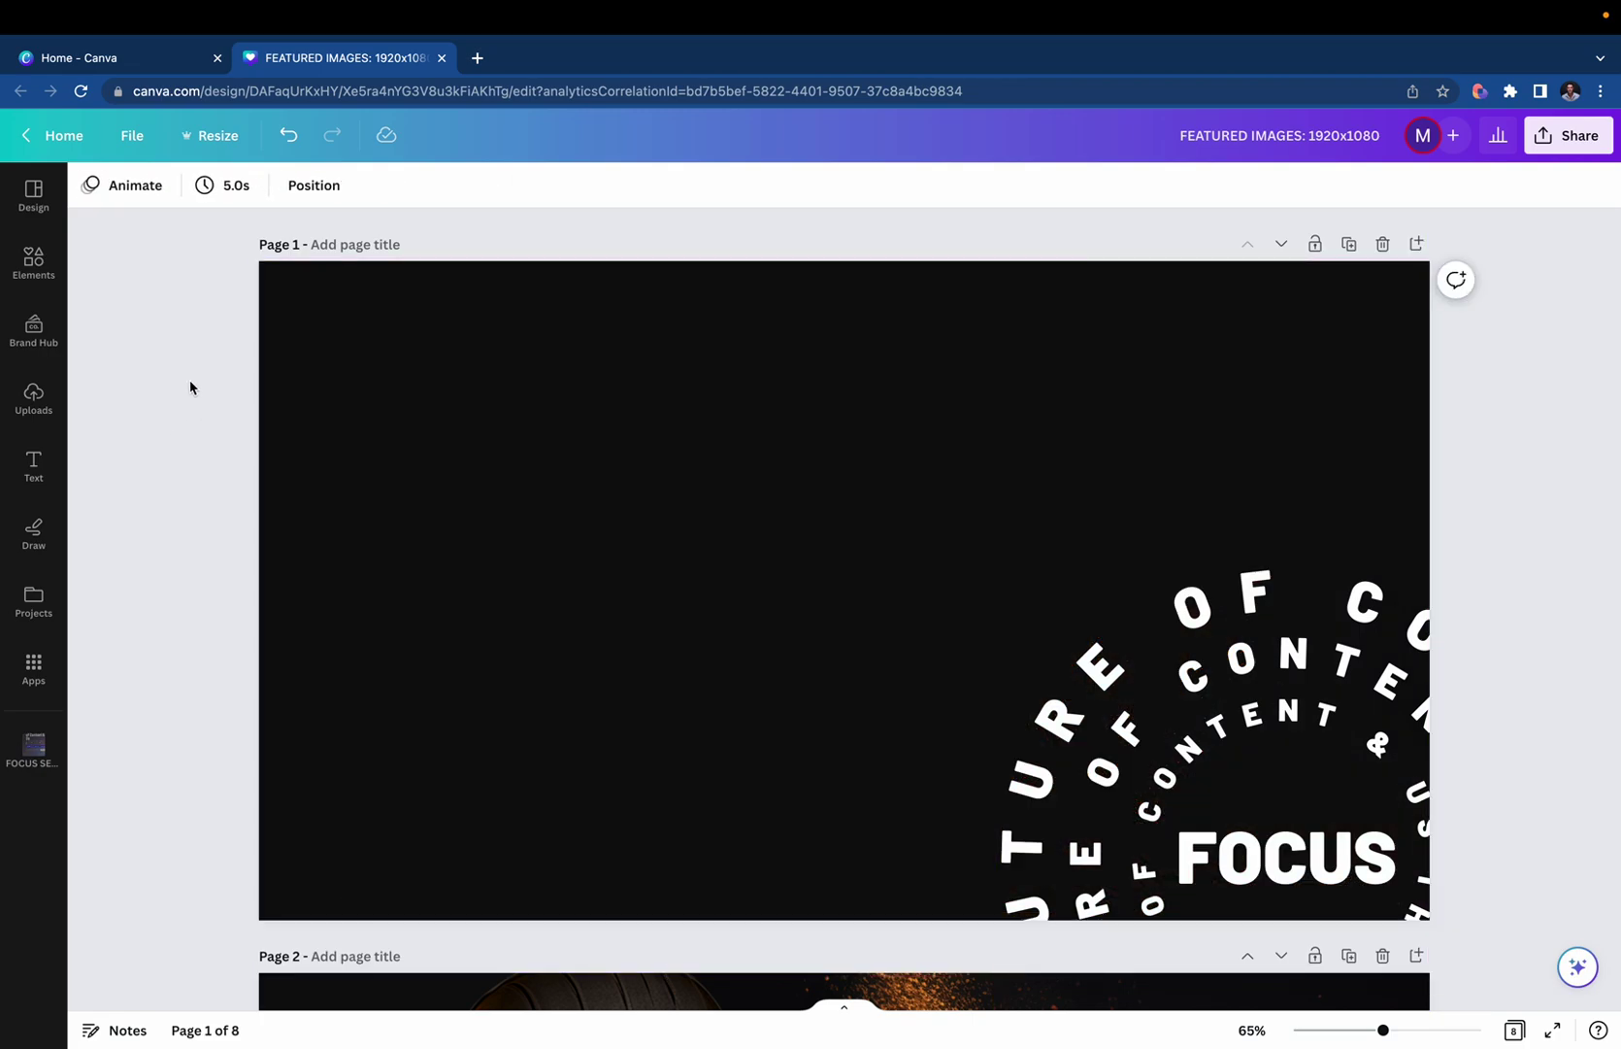
Upload the most recently added athlete PNG from the favorites folder named after a person, sorting the files by date added.
left_click(35, 264)
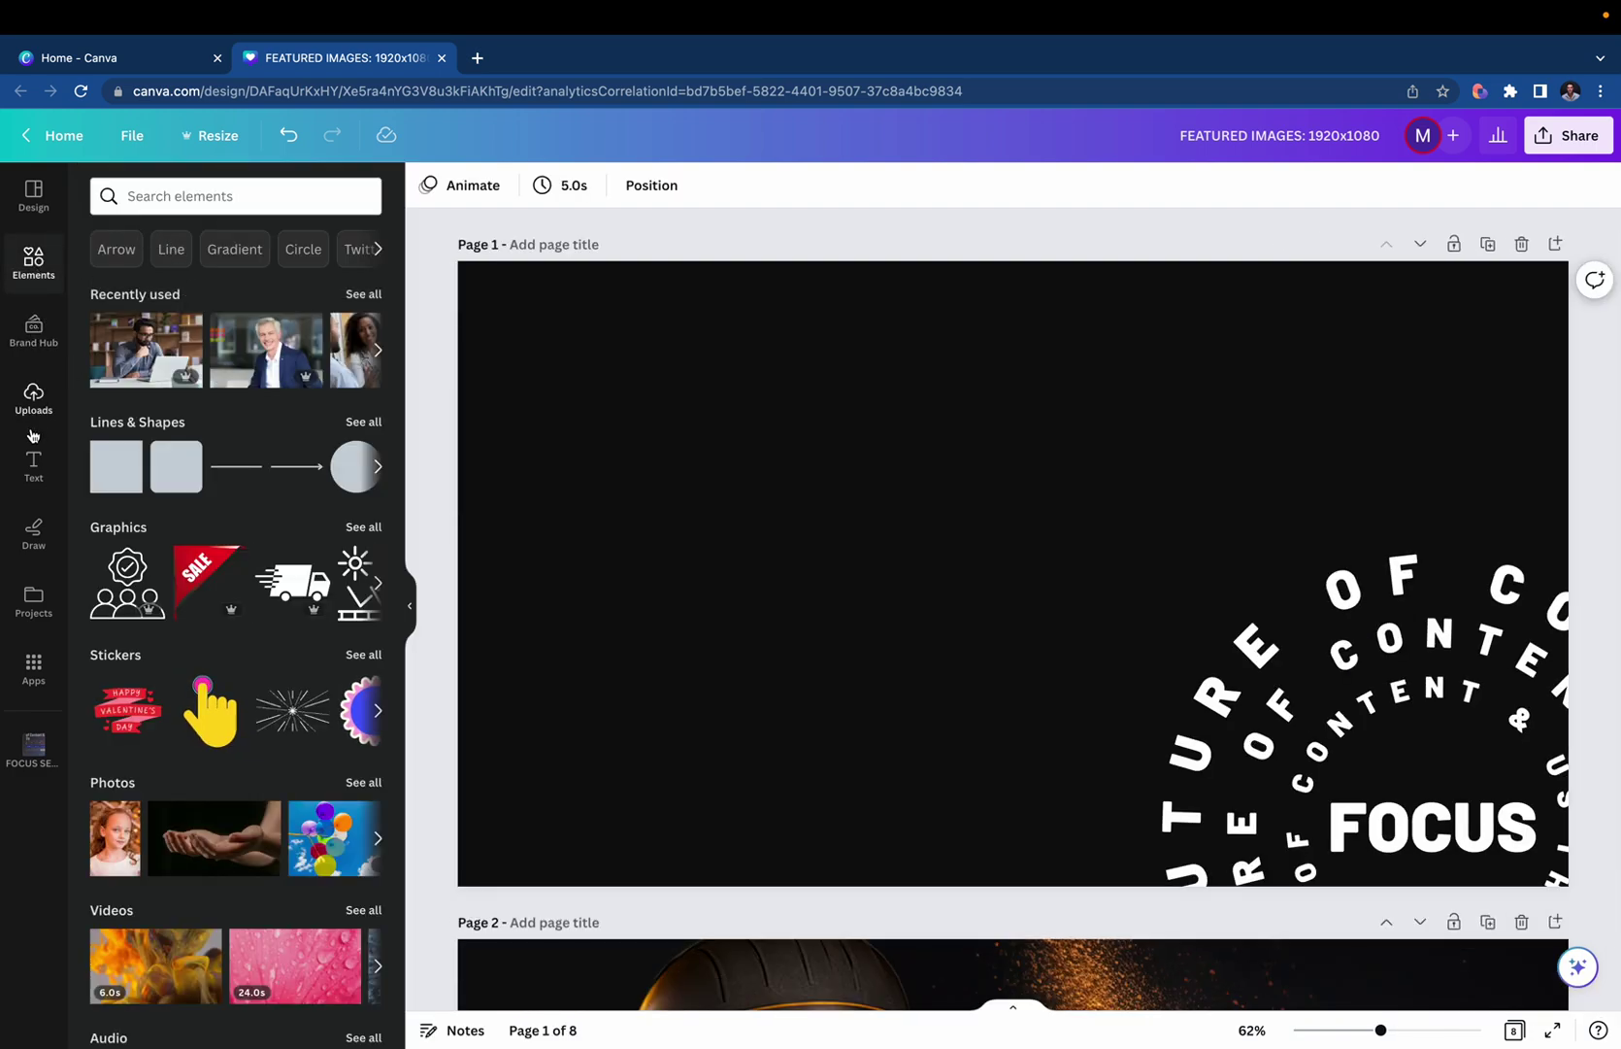
left_click(33, 398)
left_click(162, 255)
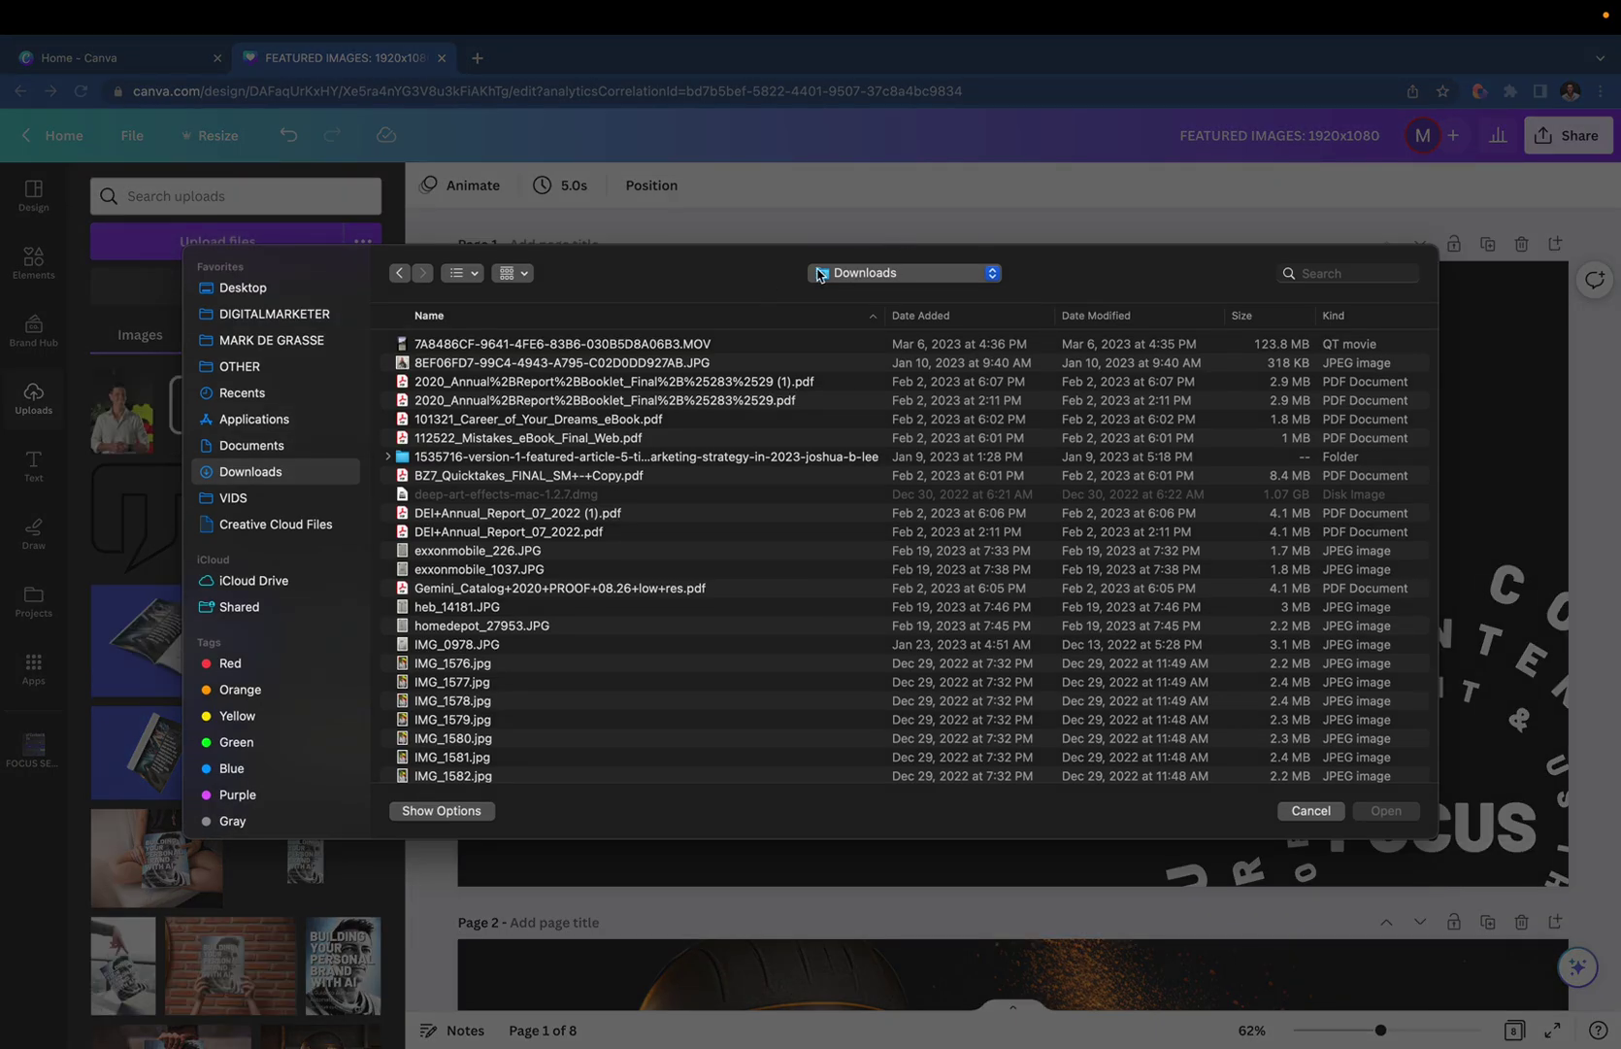
left_click(909, 271)
left_click(912, 410)
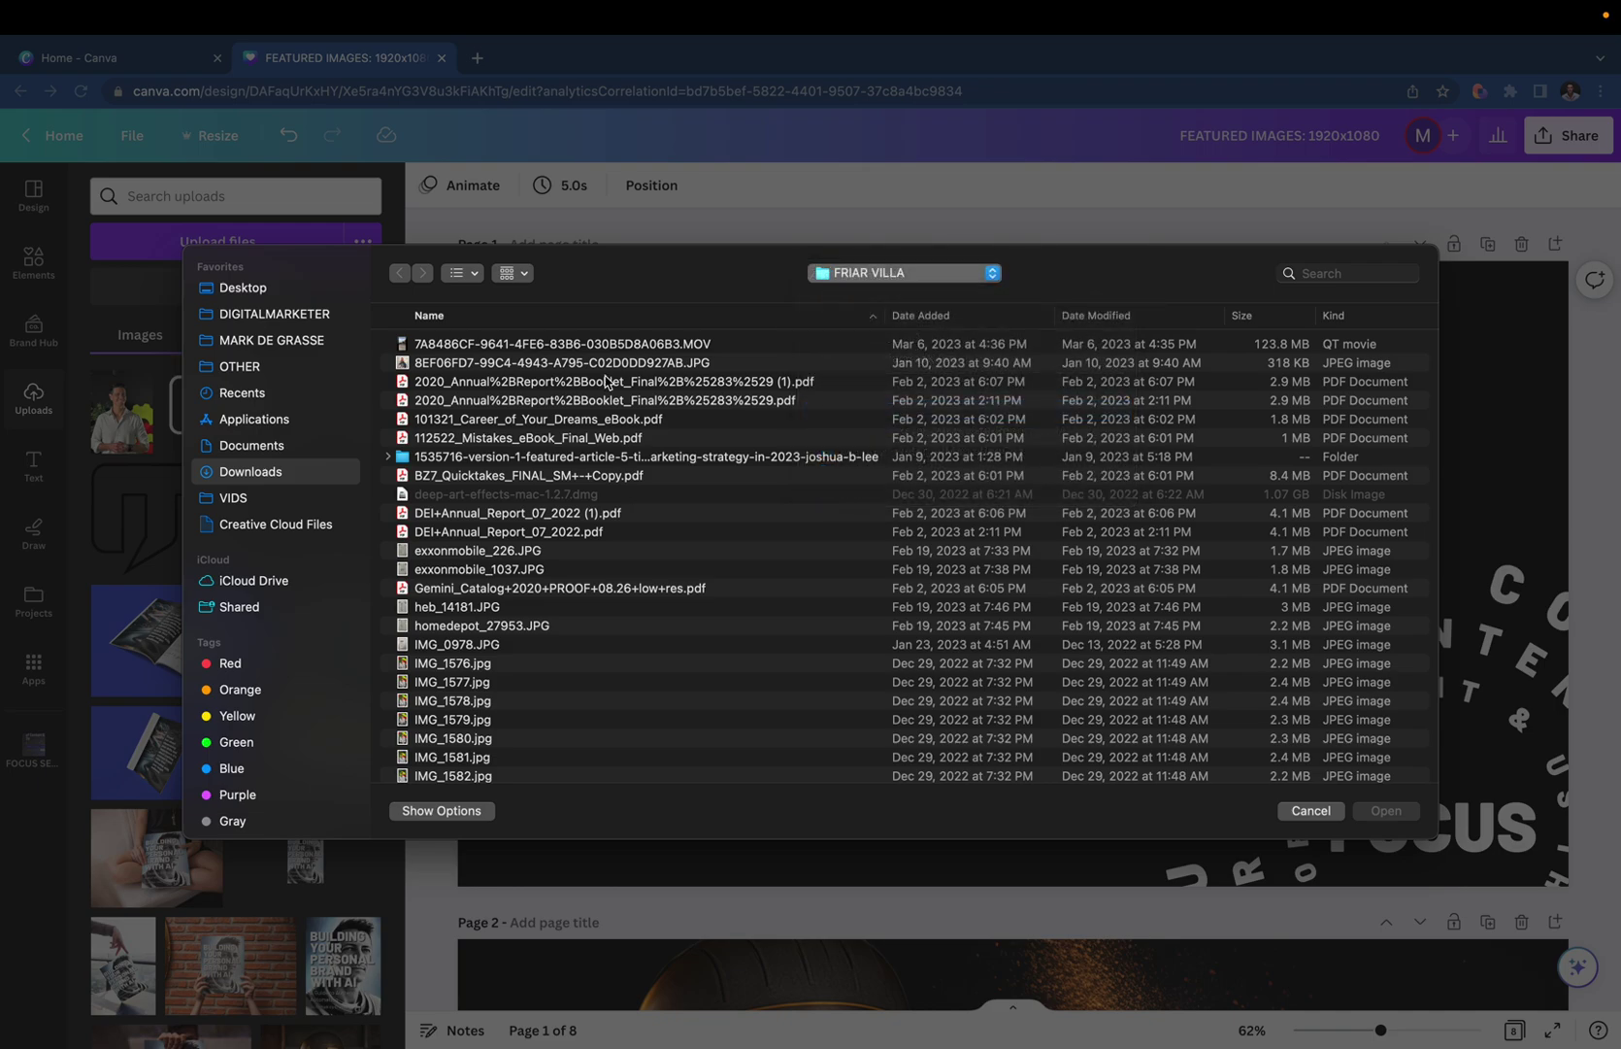
left_click(889, 277)
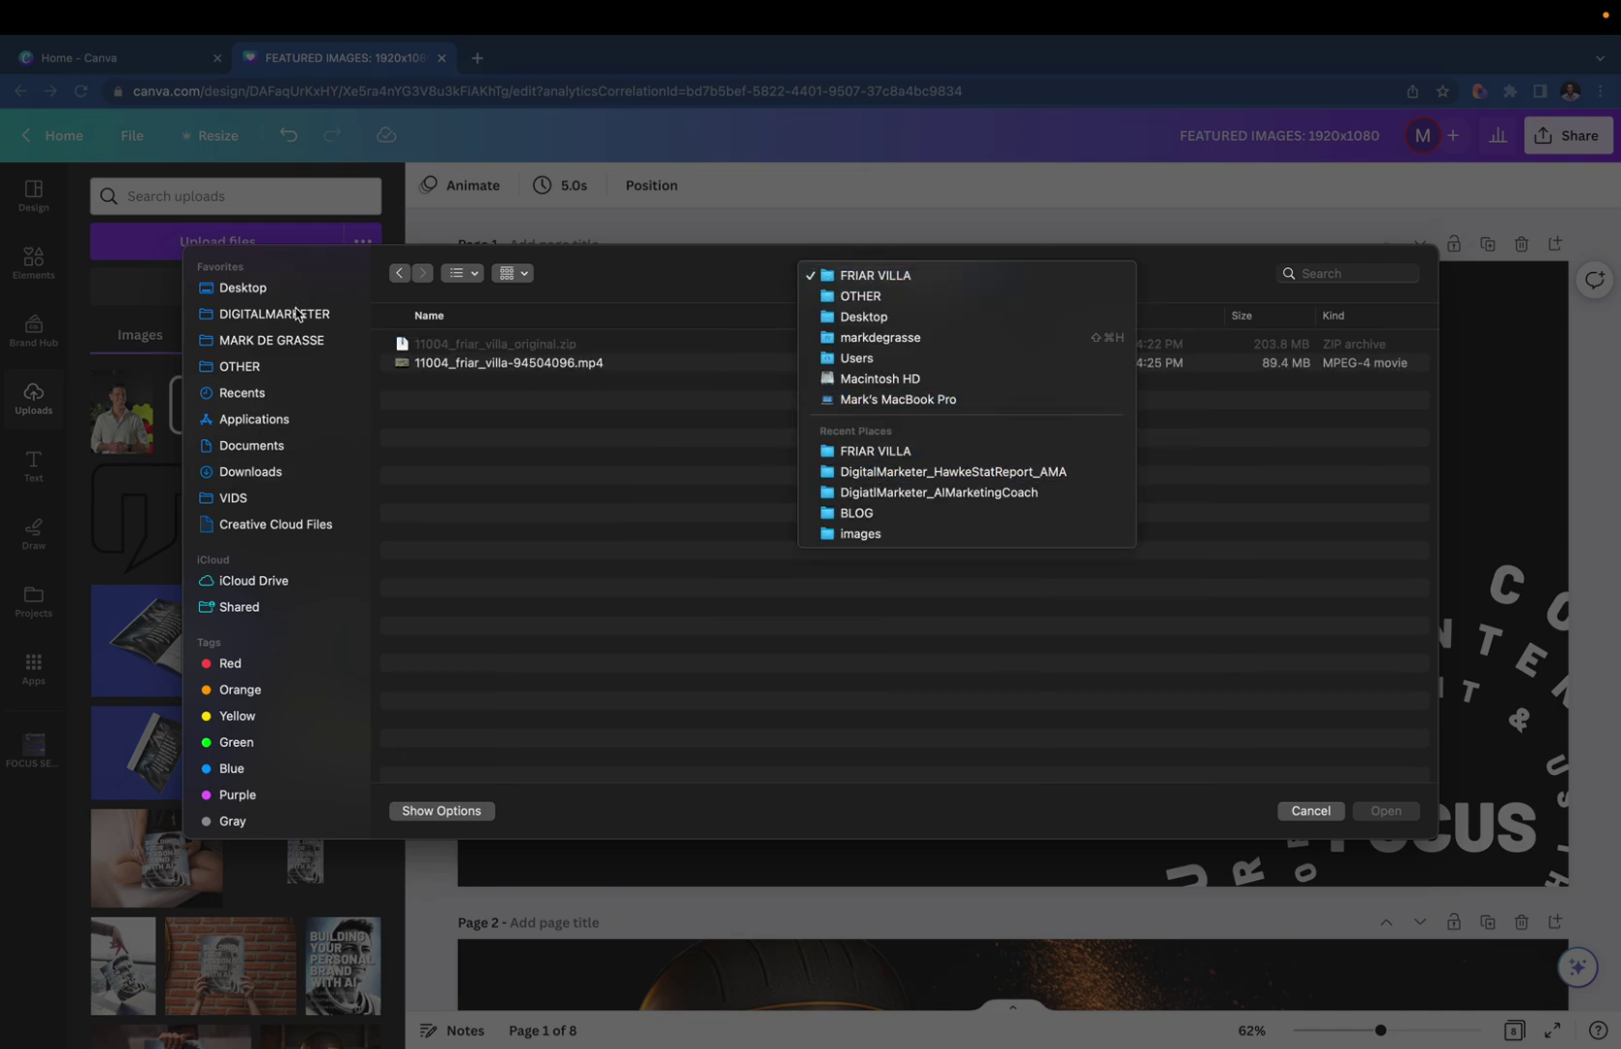
left_click(250, 348)
left_click(250, 344)
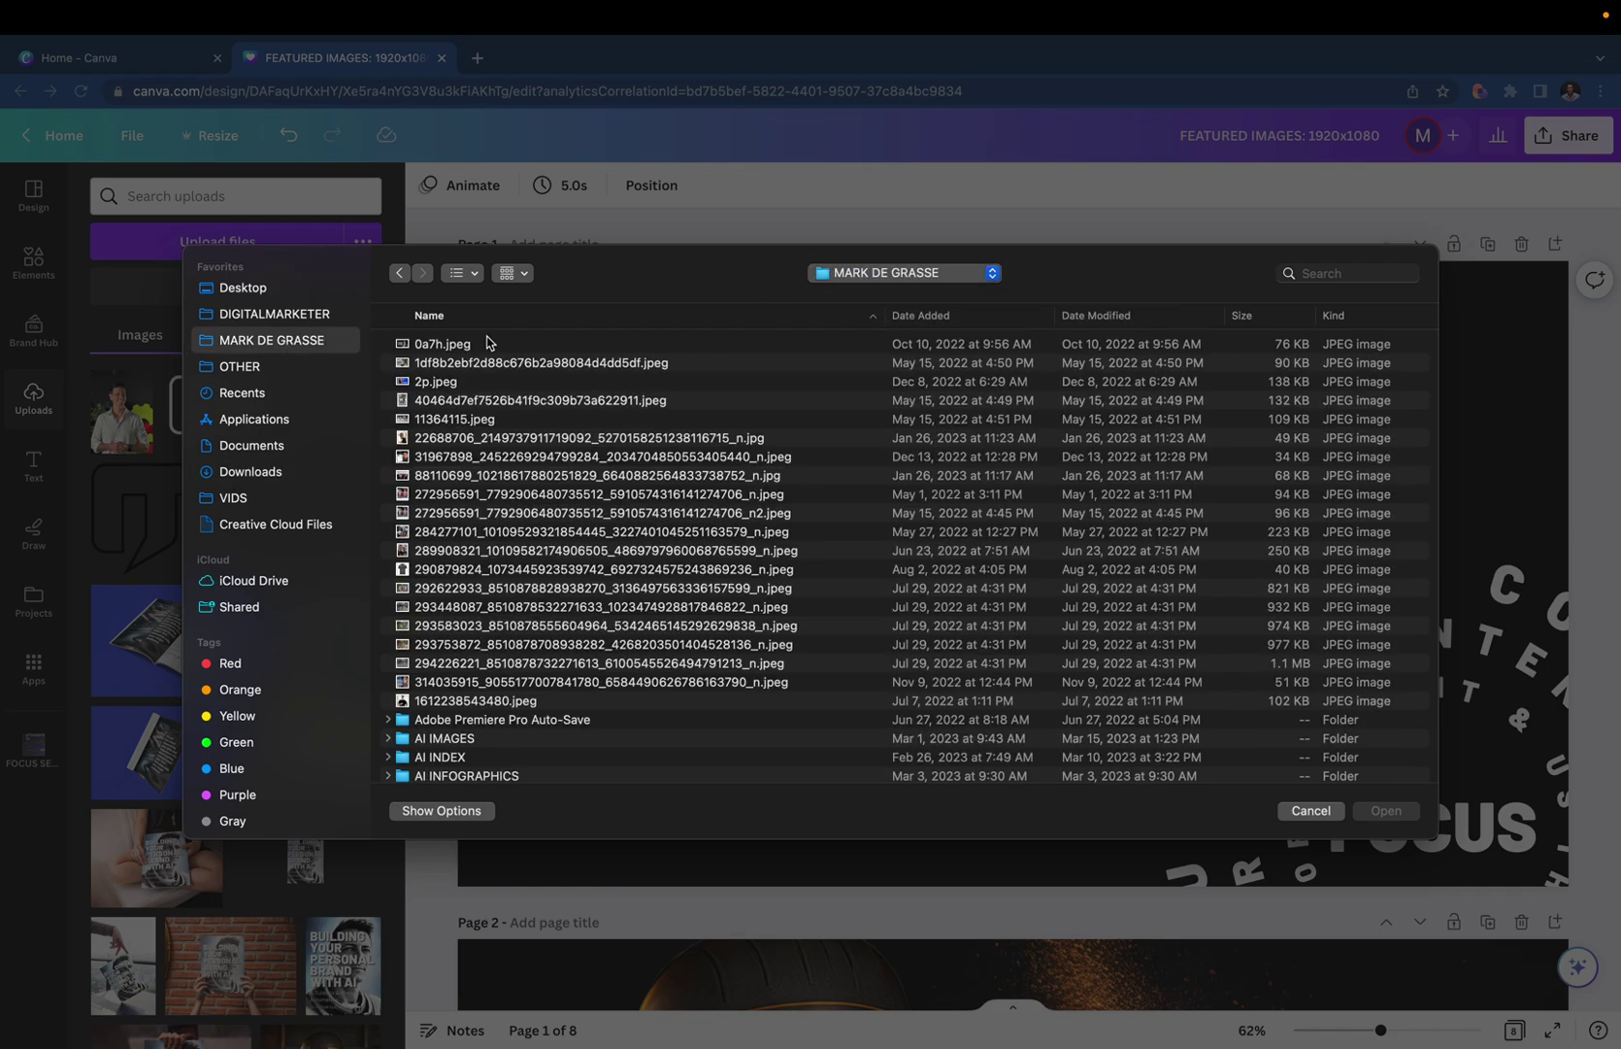
left_click(978, 313)
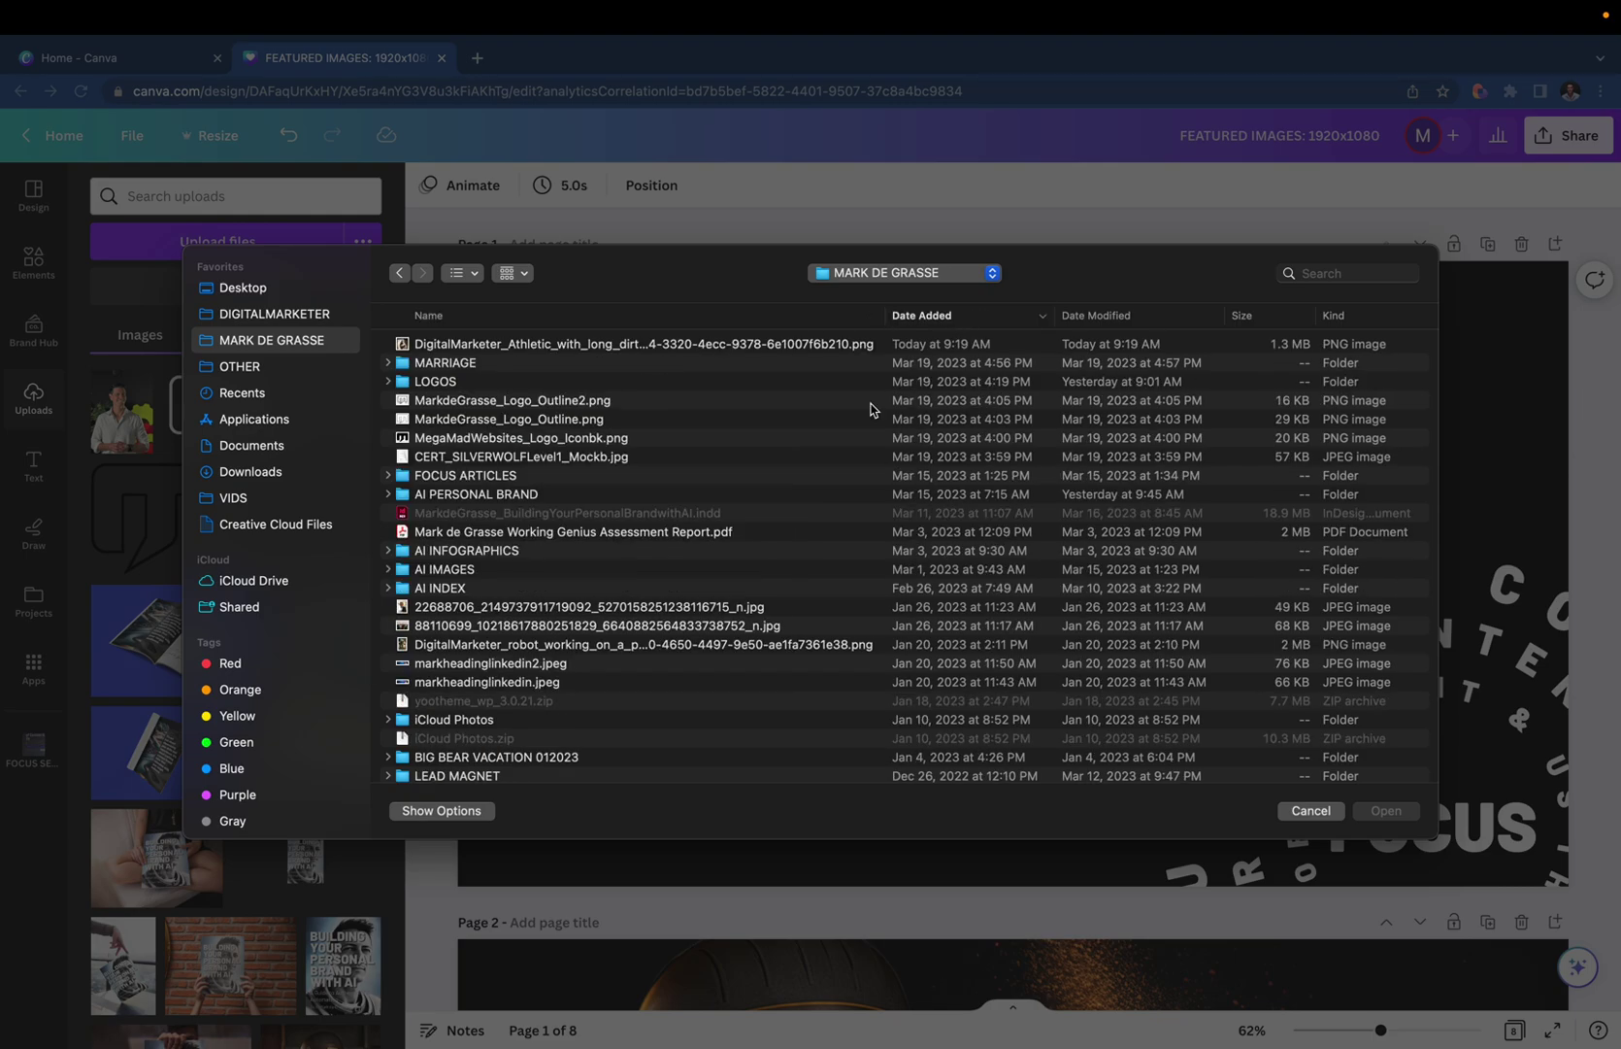
double_click(762, 343)
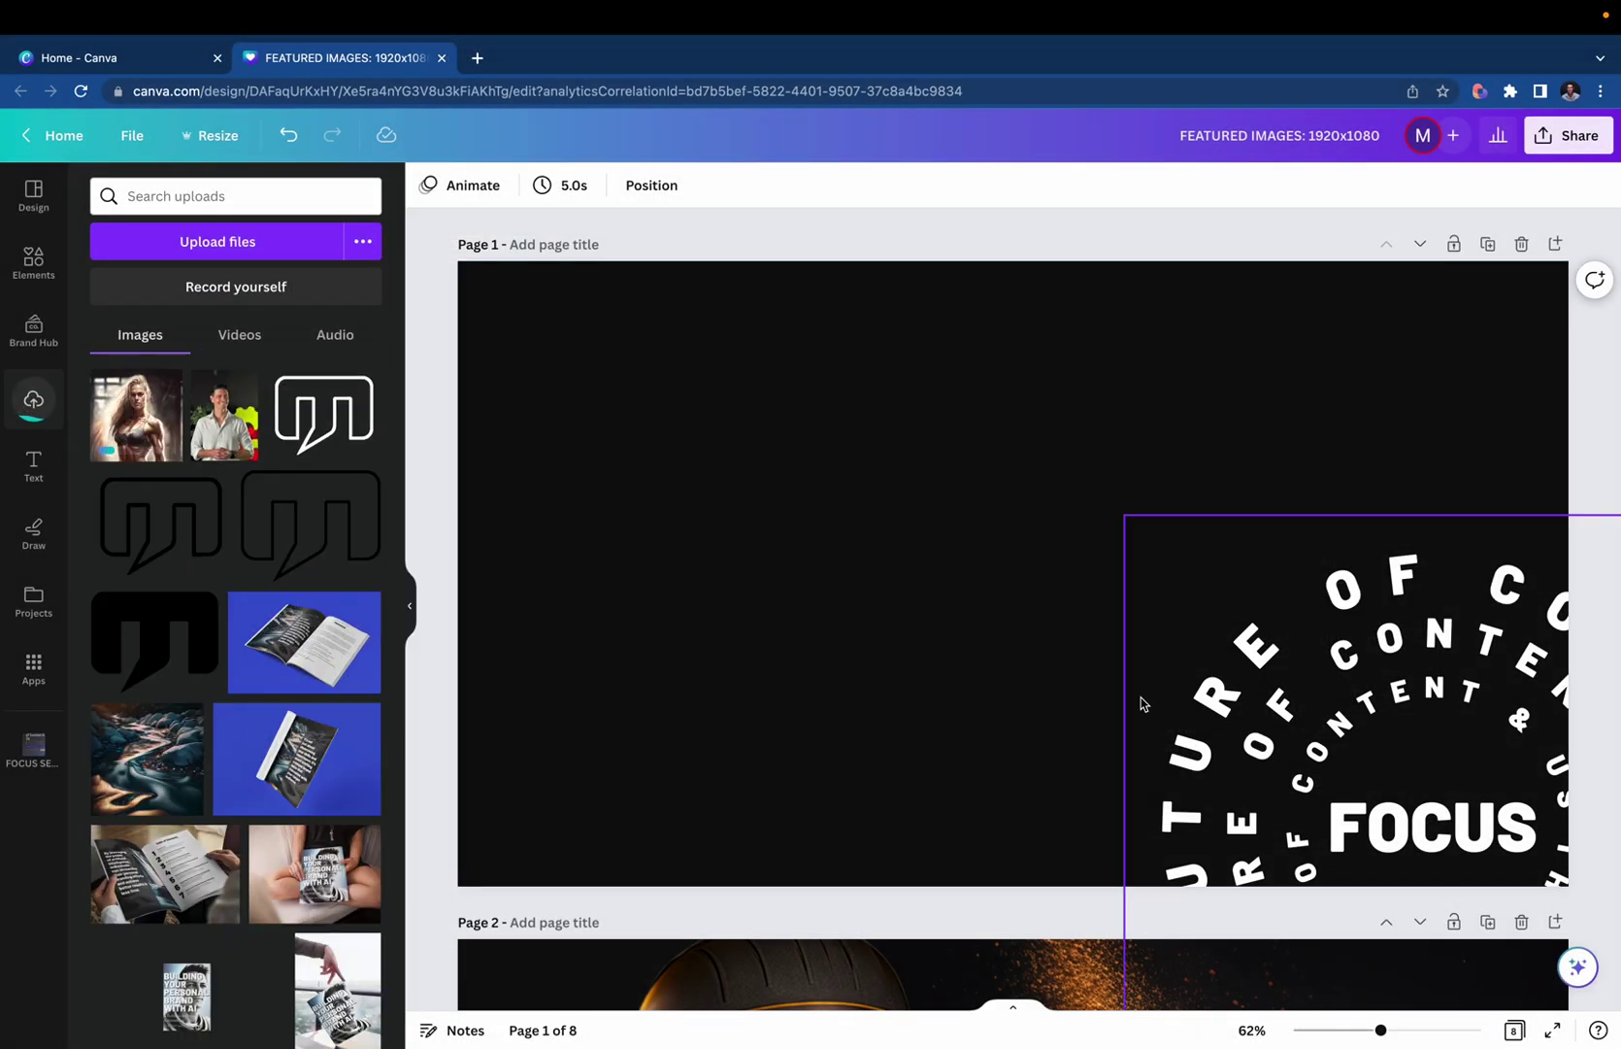
Place the uploaded athlete image on page 1, enlarge it beyond the page height, and align it with the page's left edge.
left_click(143, 420)
left_click_drag(1219, 781, 1427, 988)
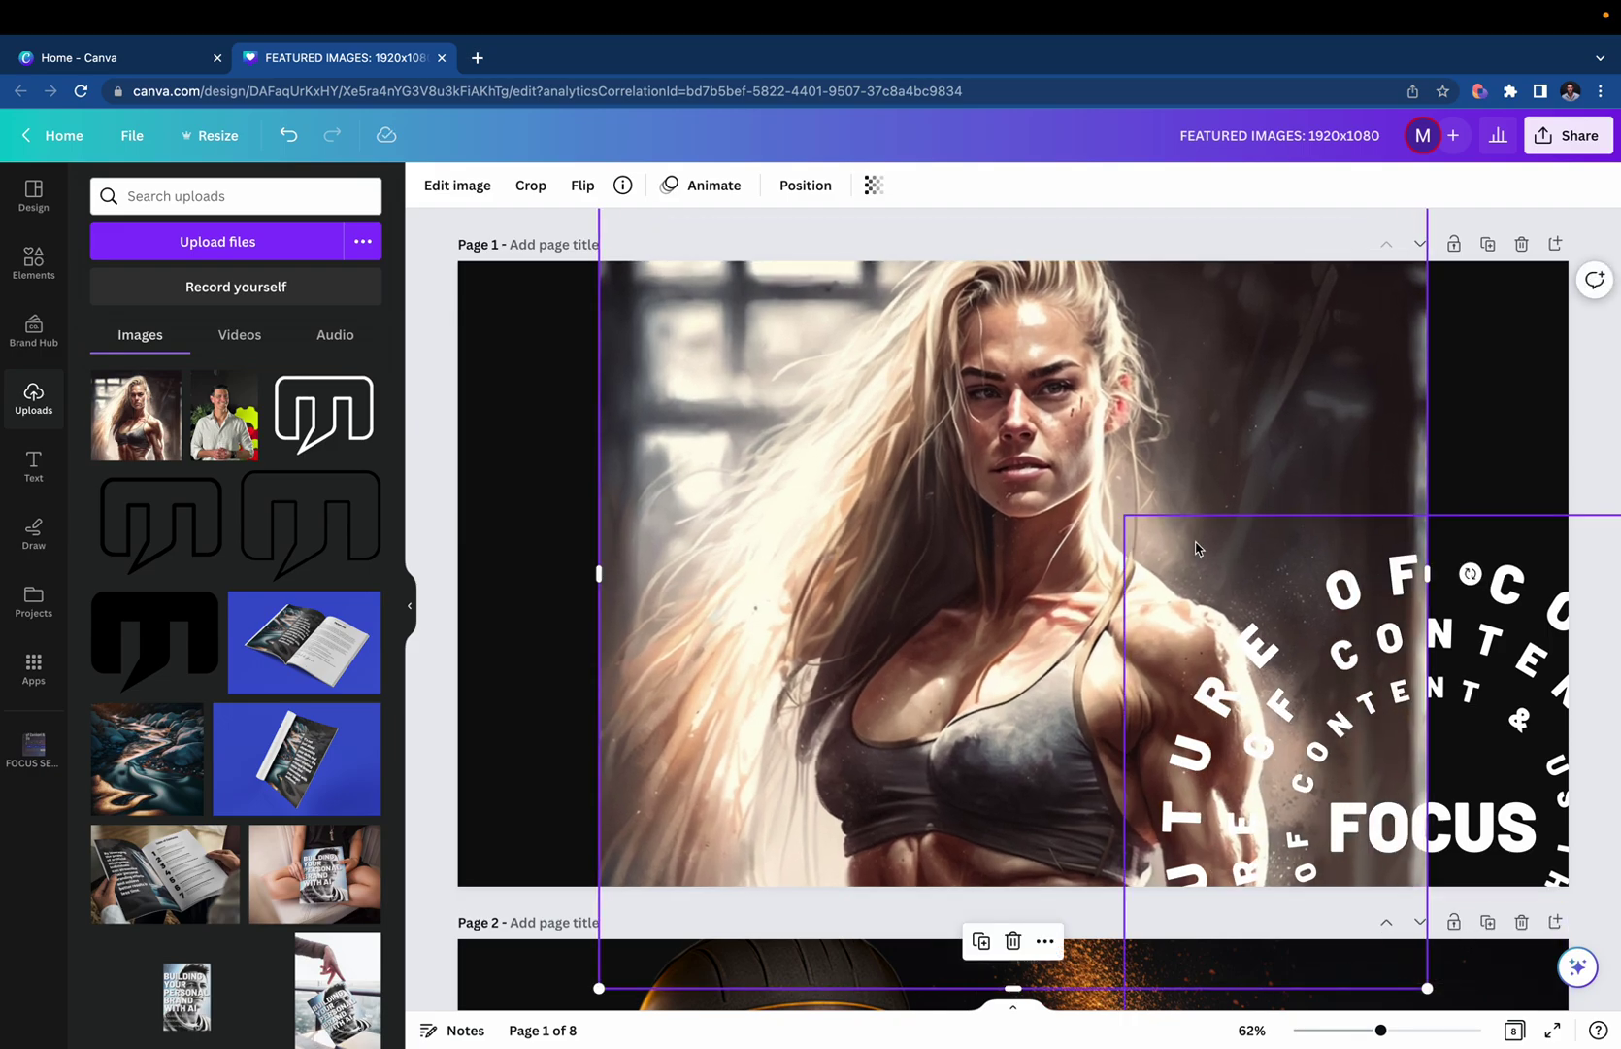
left_click_drag(1196, 549, 1002, 480)
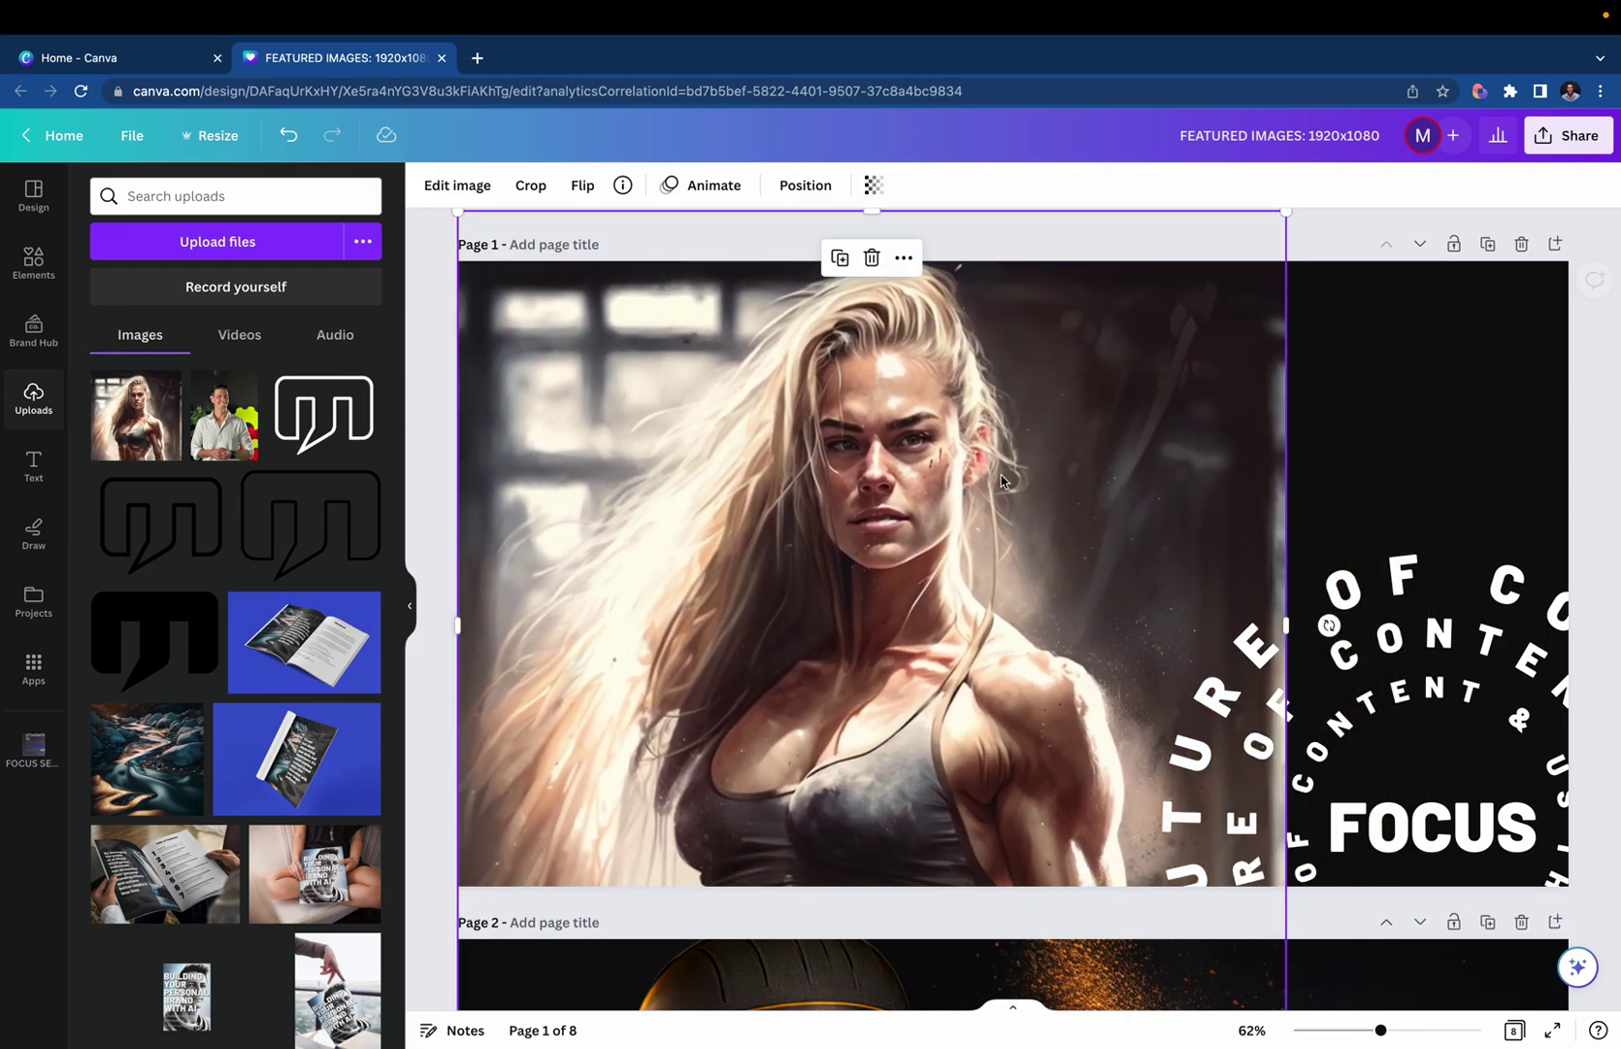
left_click(1375, 474)
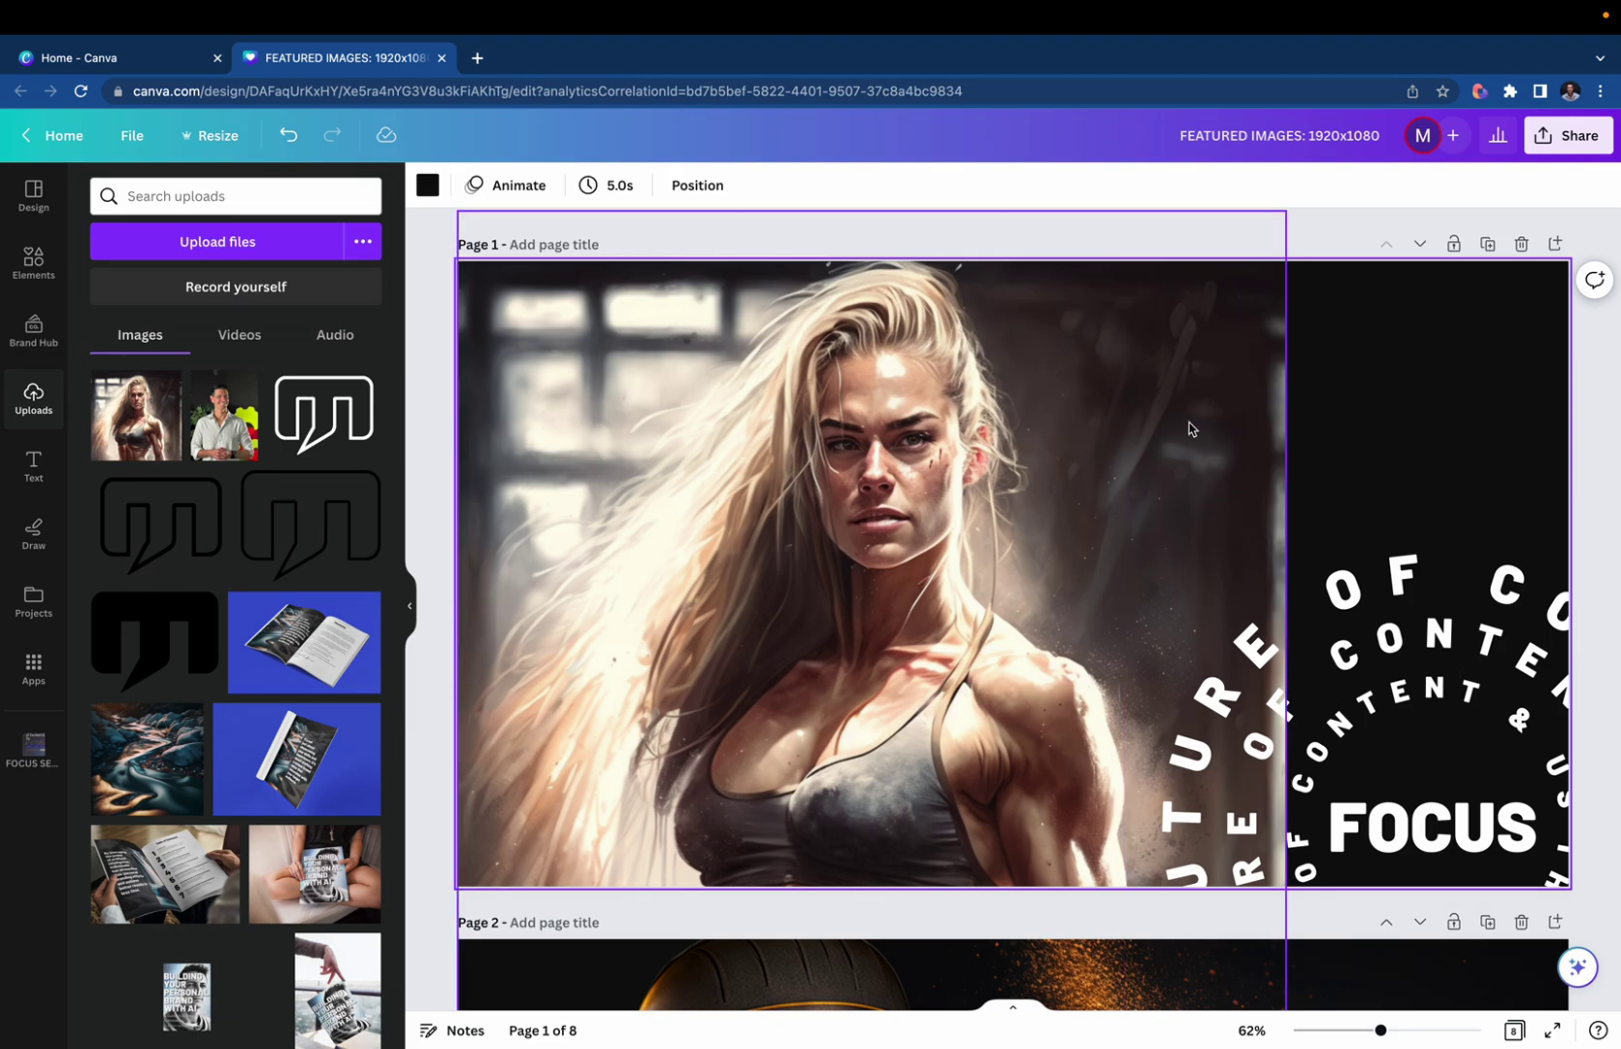
Shrink the athlete image to fit inside page 1 near its middle and remove the image's background.
left_click(1088, 594)
scroll(980, 533, "down", 5)
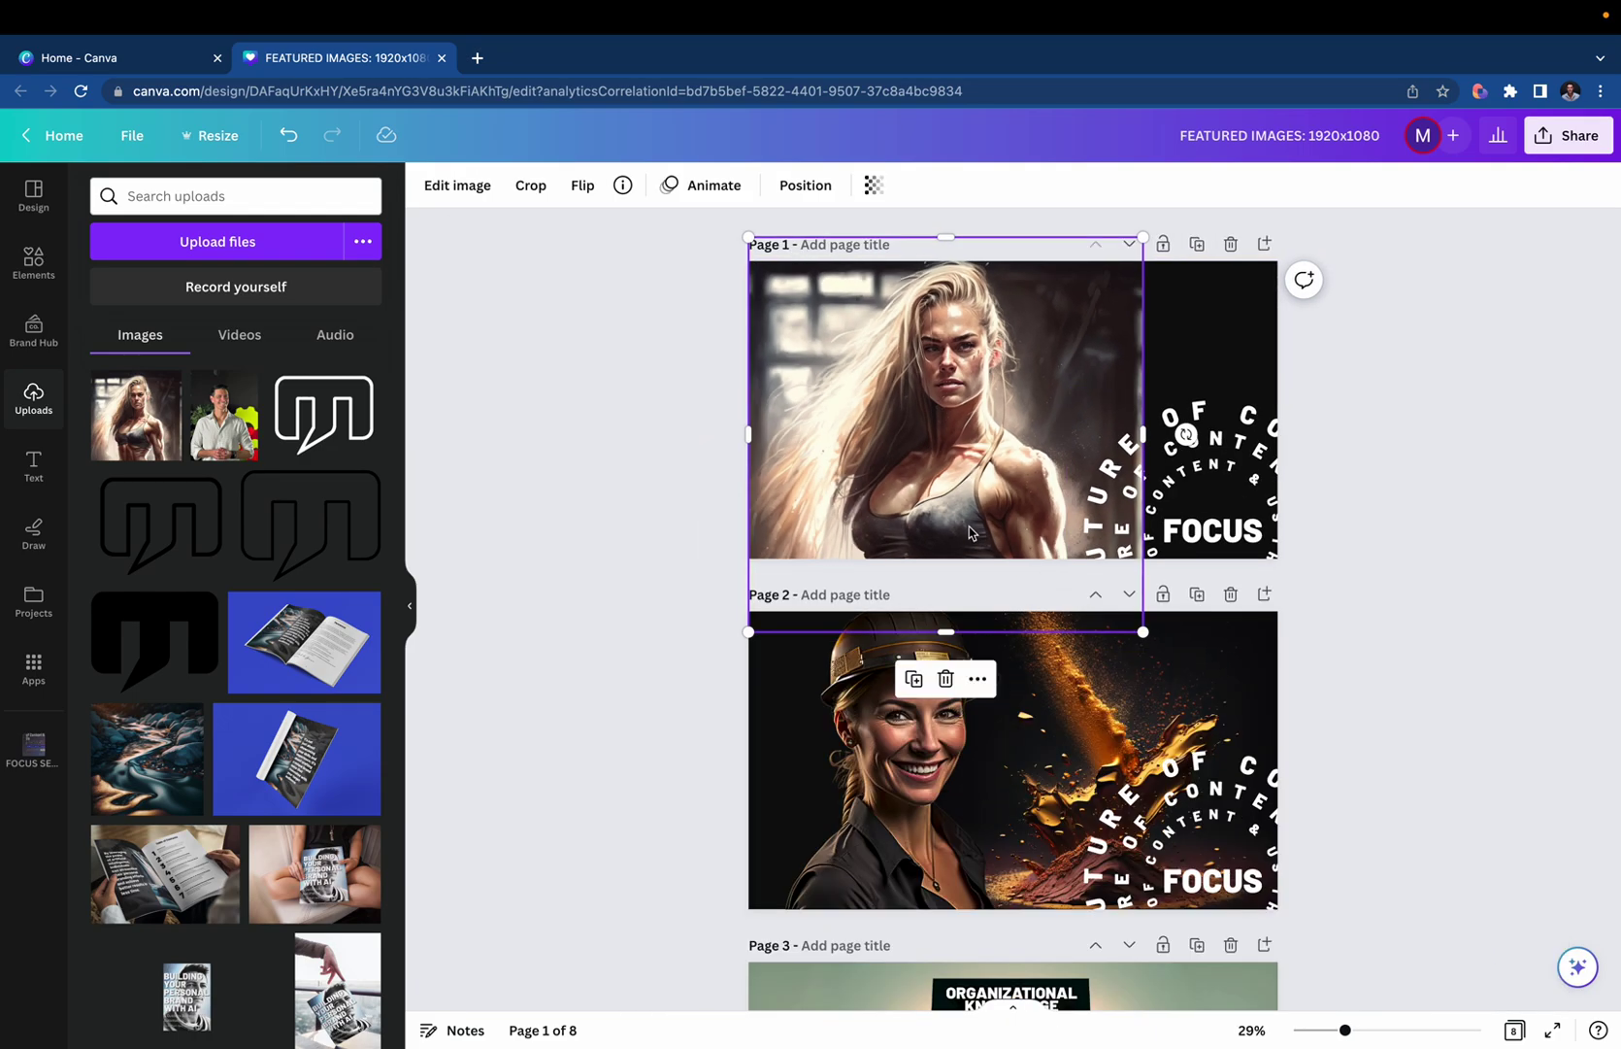
left_click_drag(748, 632, 905, 482)
left_click_drag(1032, 357, 1006, 396)
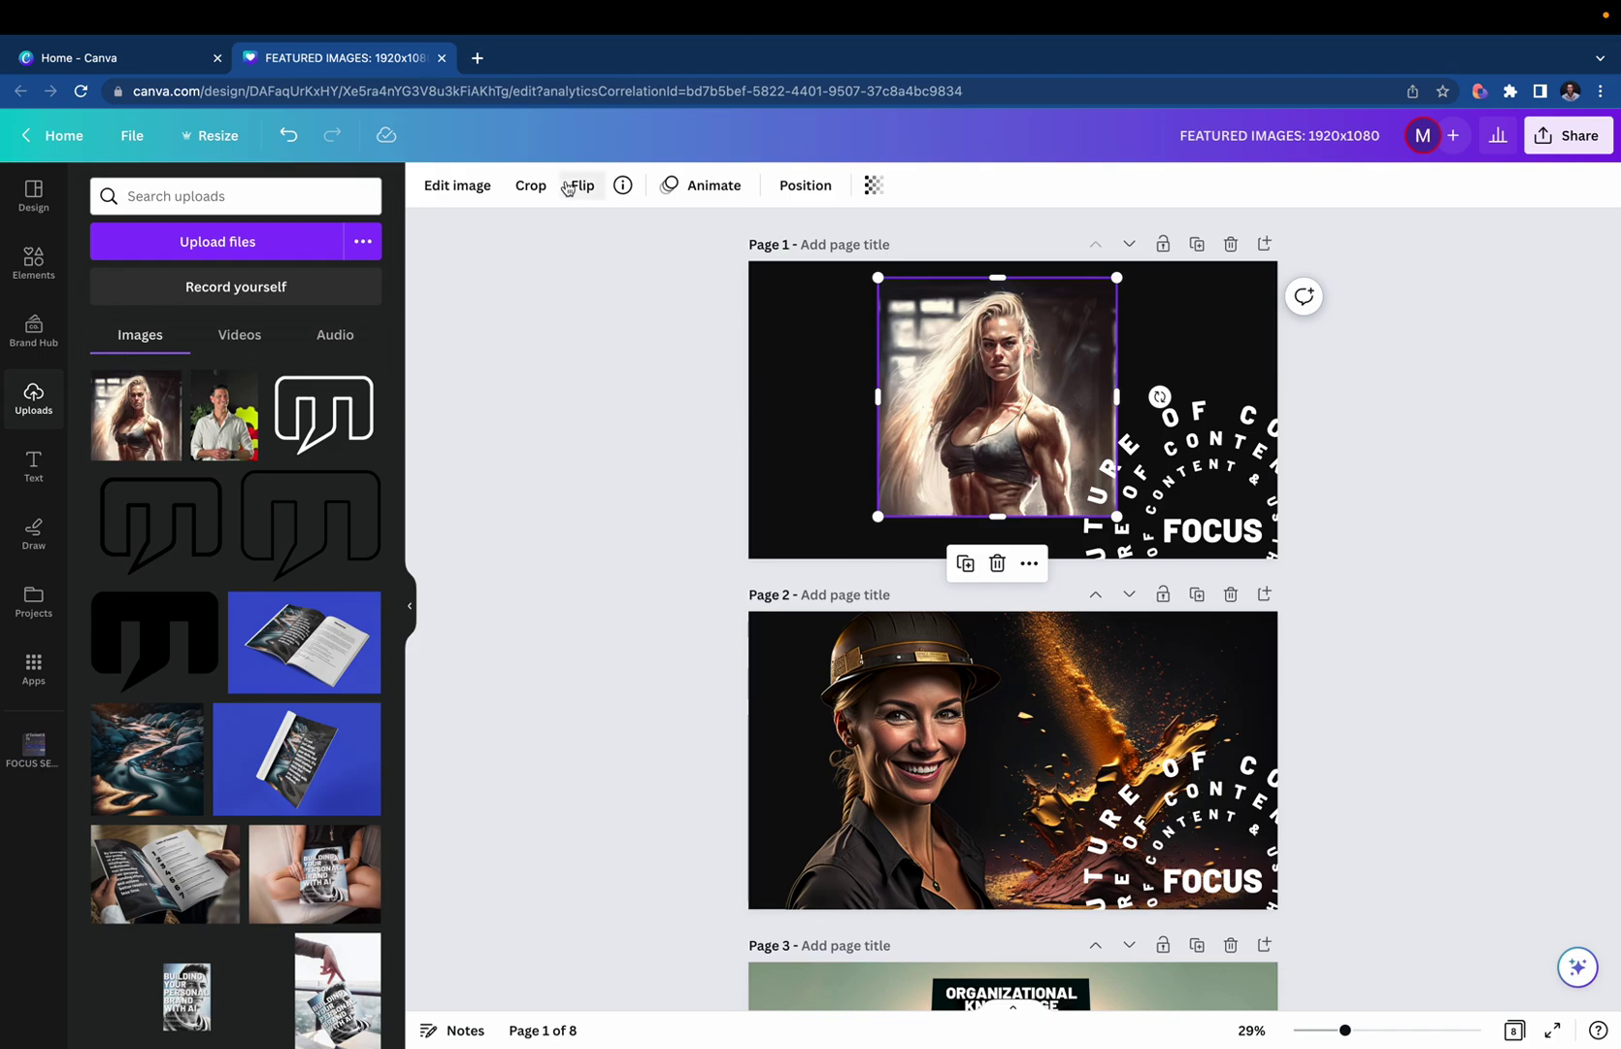
left_click(457, 184)
left_click(274, 393)
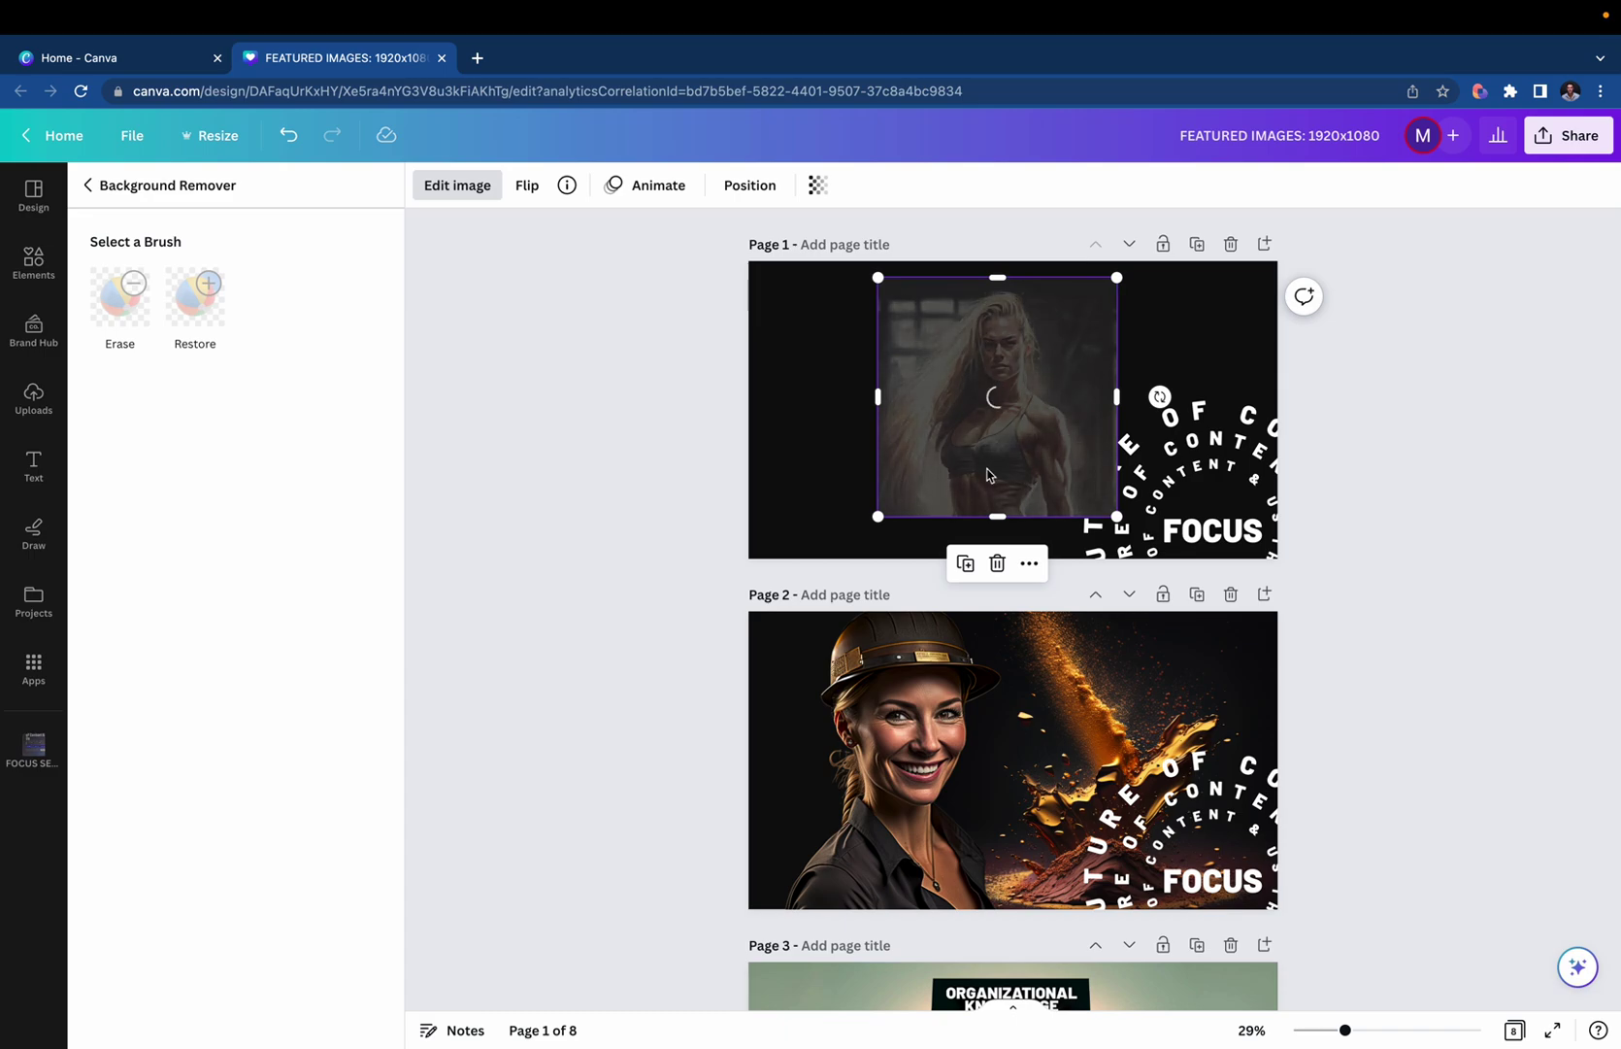
Enlarge the athlete cutout to fill the page height and position it beside the circular FOCUS text.
scroll(988, 472, "up", 5)
scroll(987, 475, "up", 1)
scroll(989, 470, "up", 2)
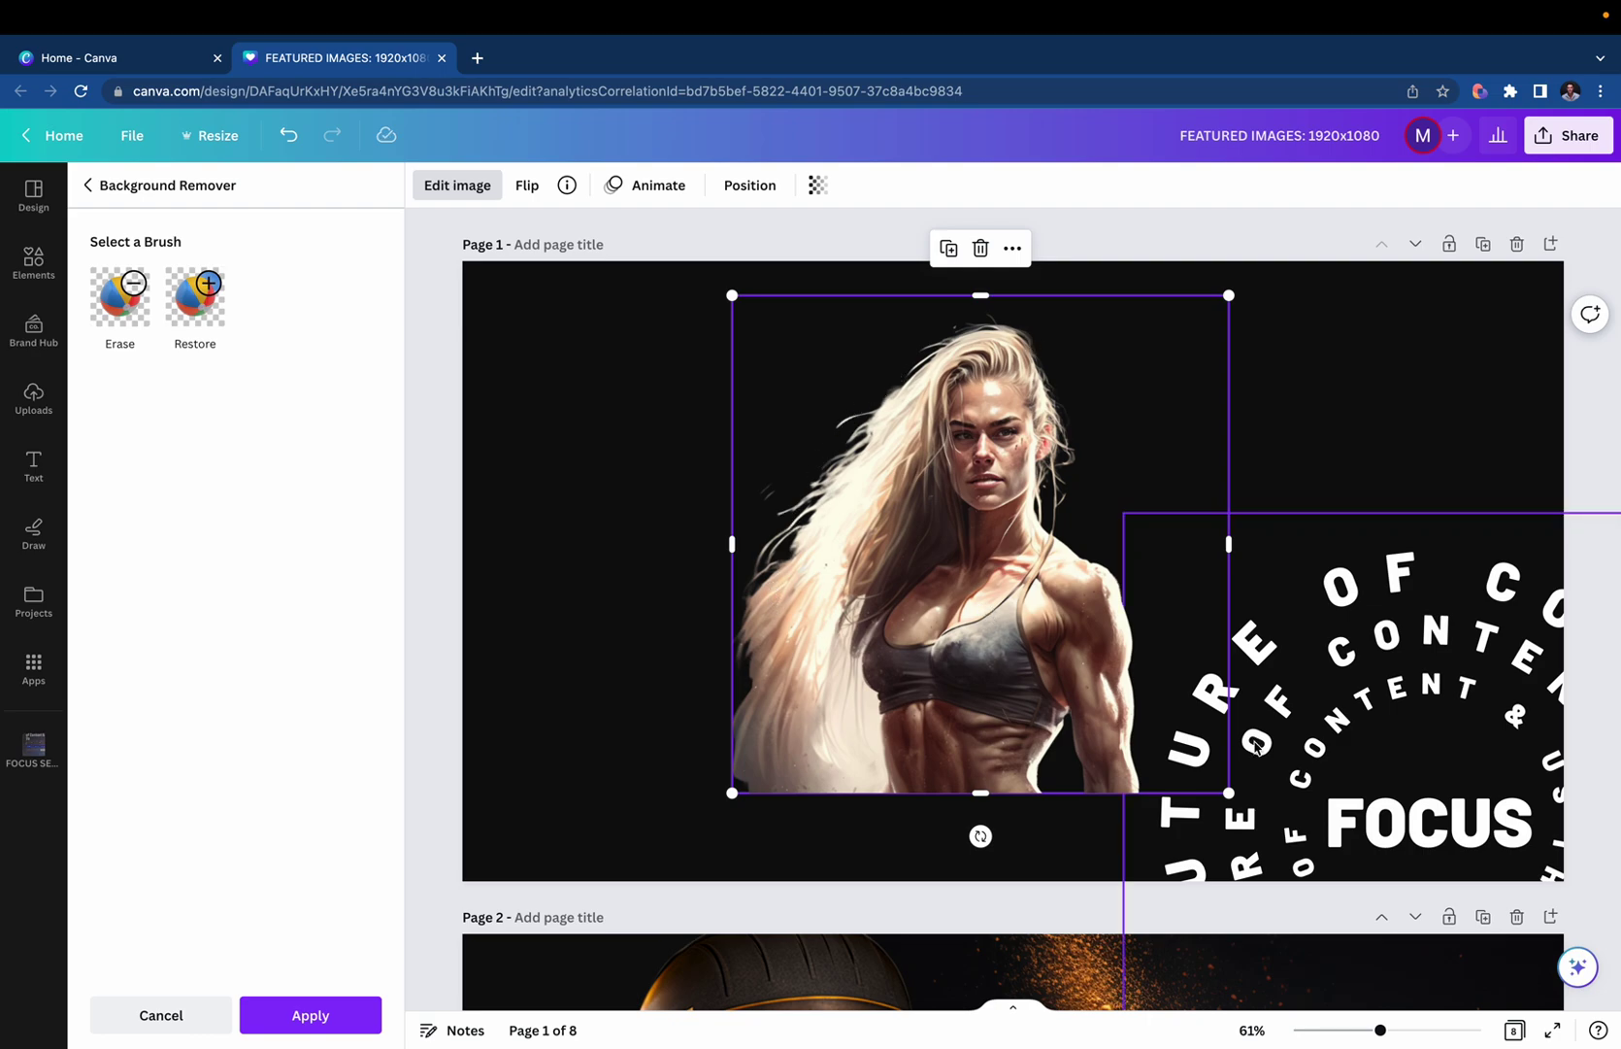
left_click_drag(1228, 793, 1369, 855)
left_click_drag(1125, 532, 1087, 555)
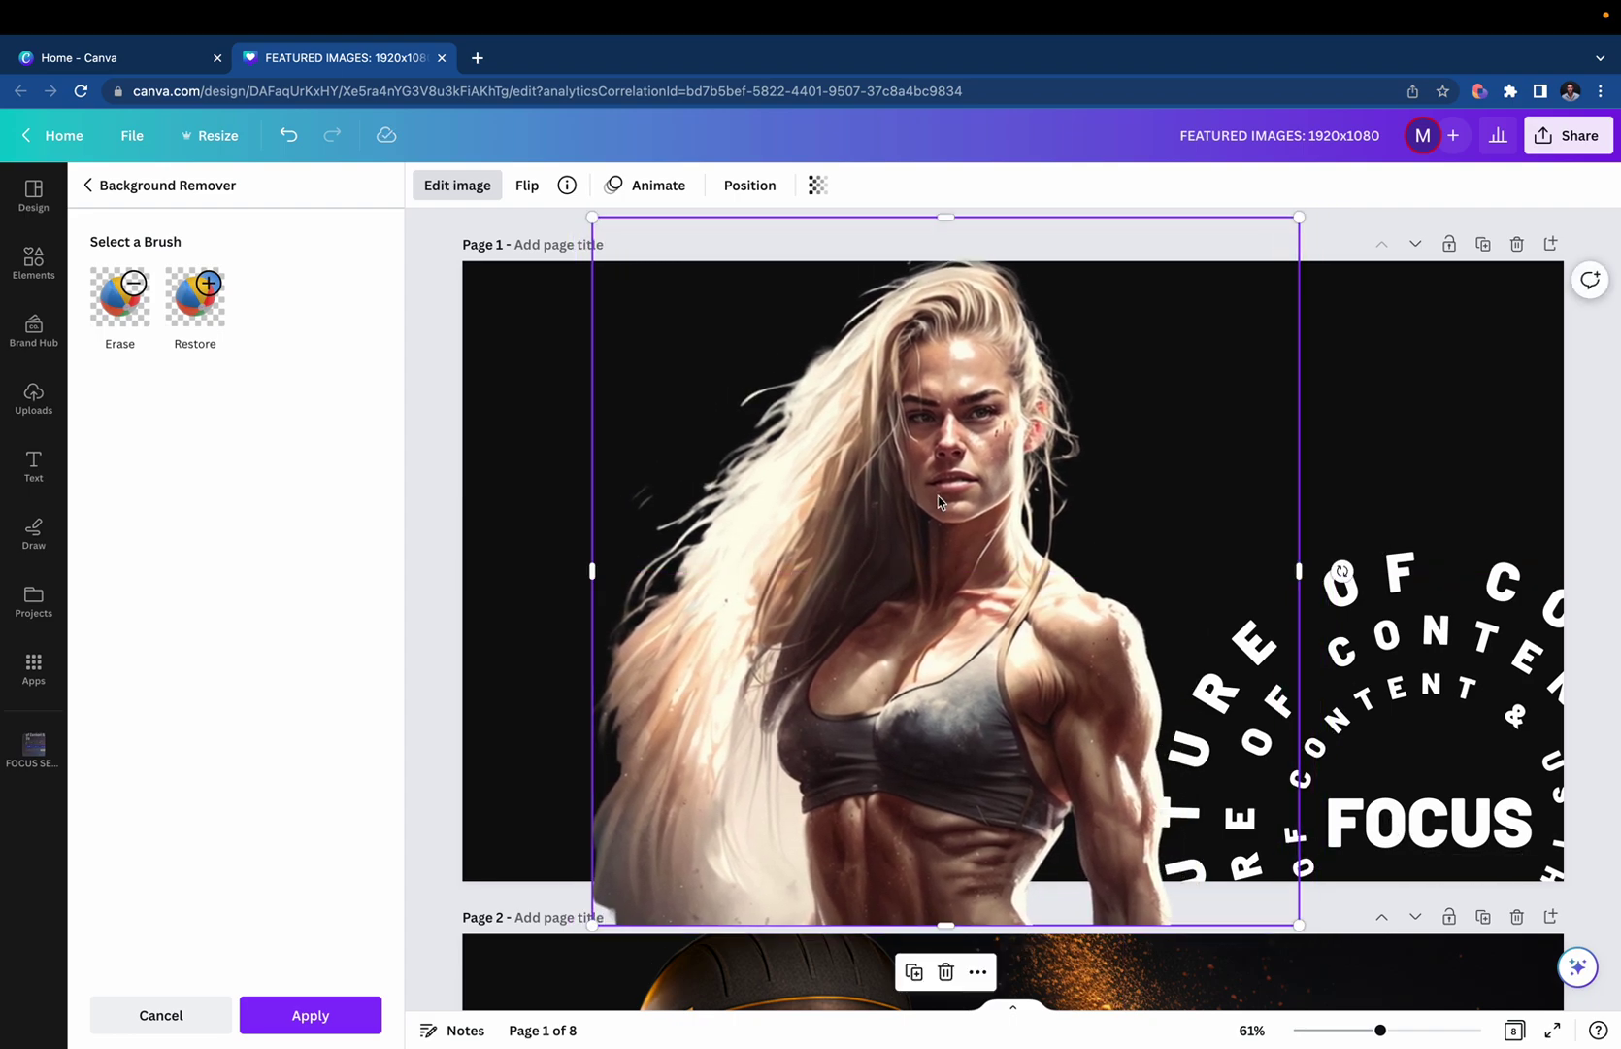
left_click(450, 578)
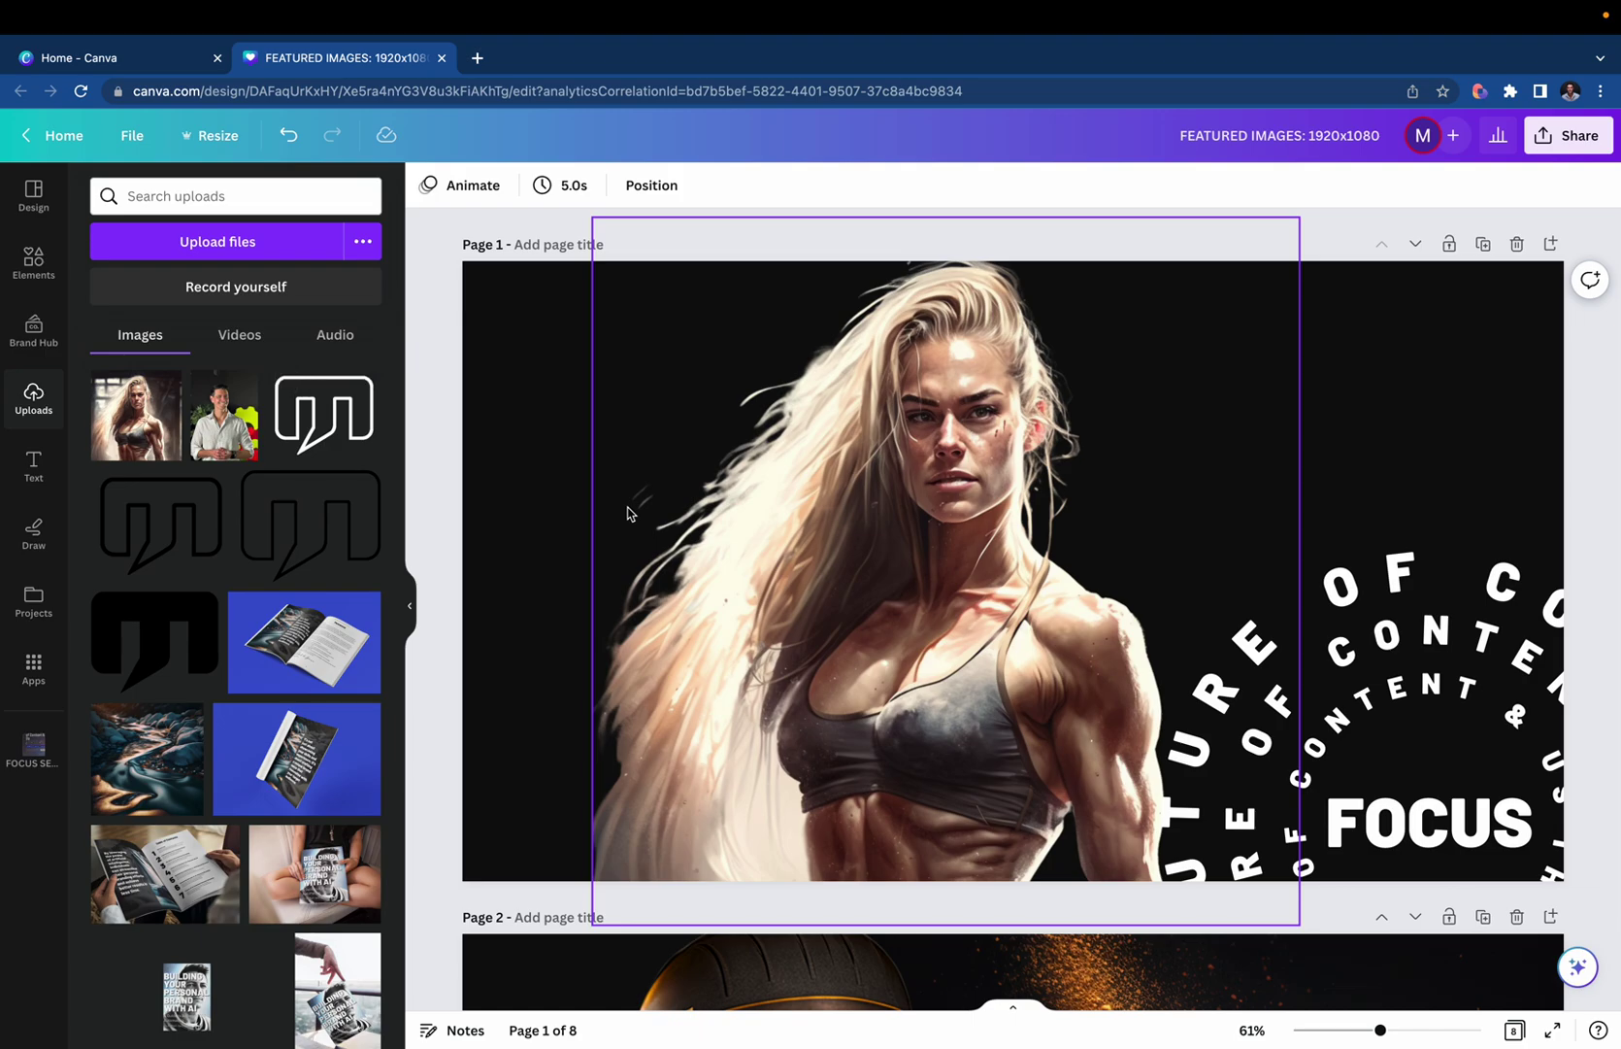
Search the elements for "bright gym background" and show all matching photos.
left_click(28, 284)
left_click(218, 200)
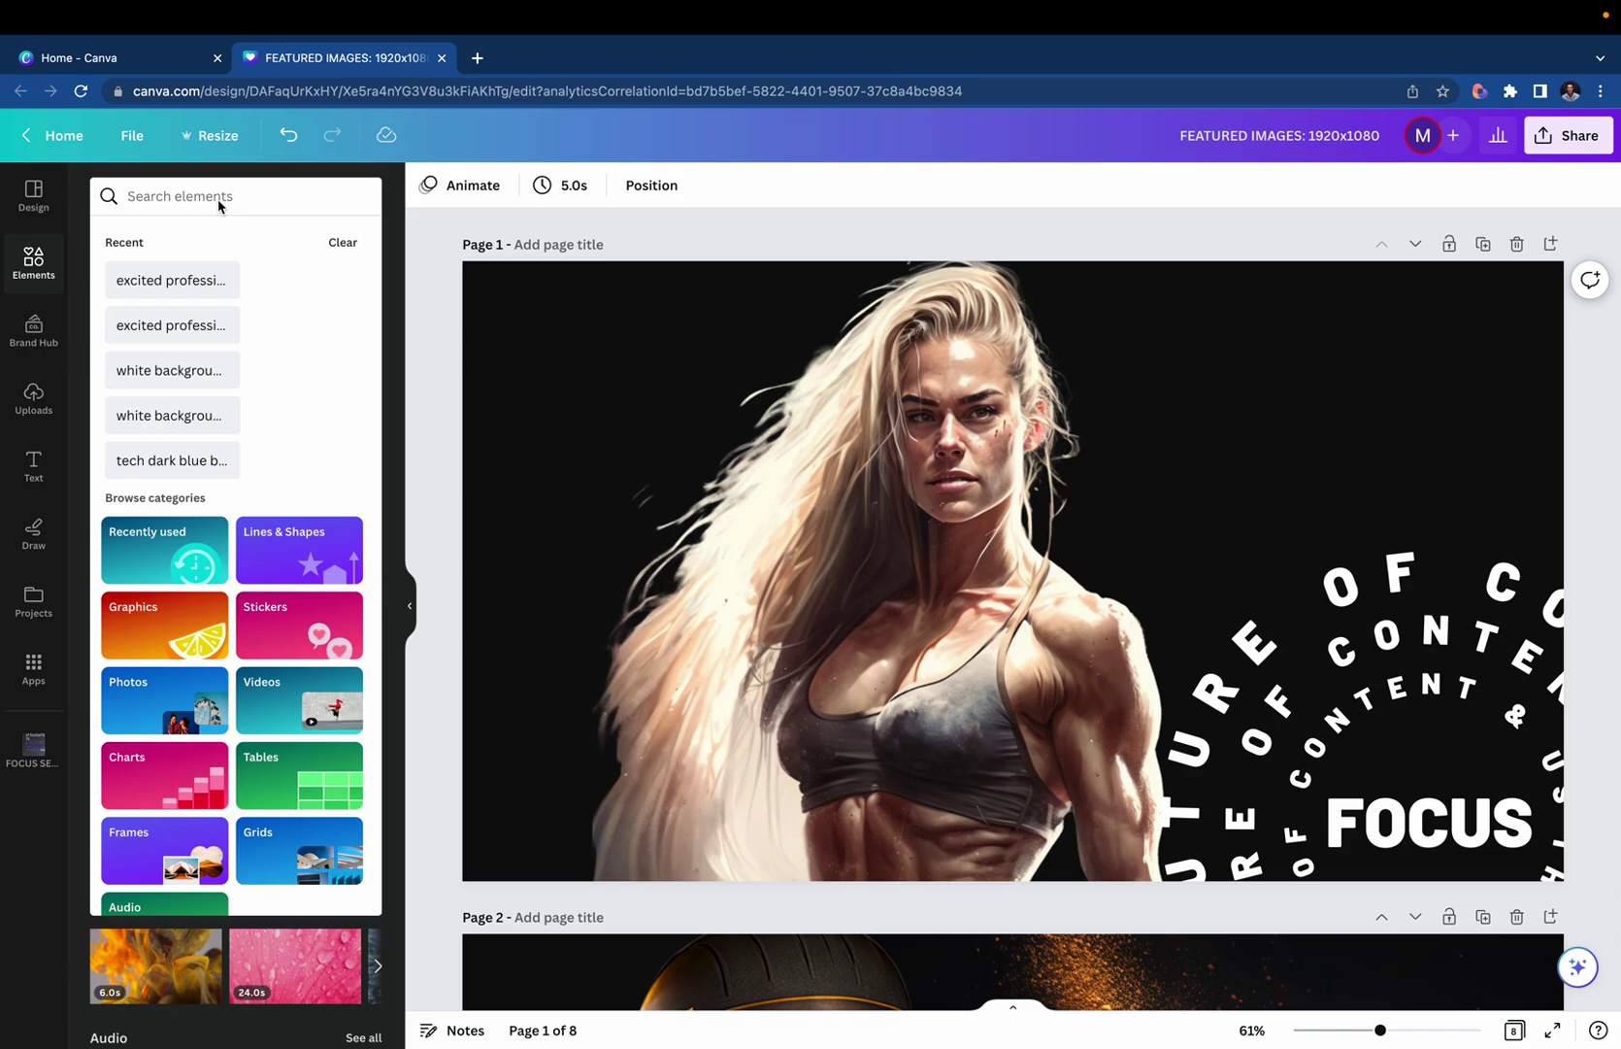
type("bright gym background")
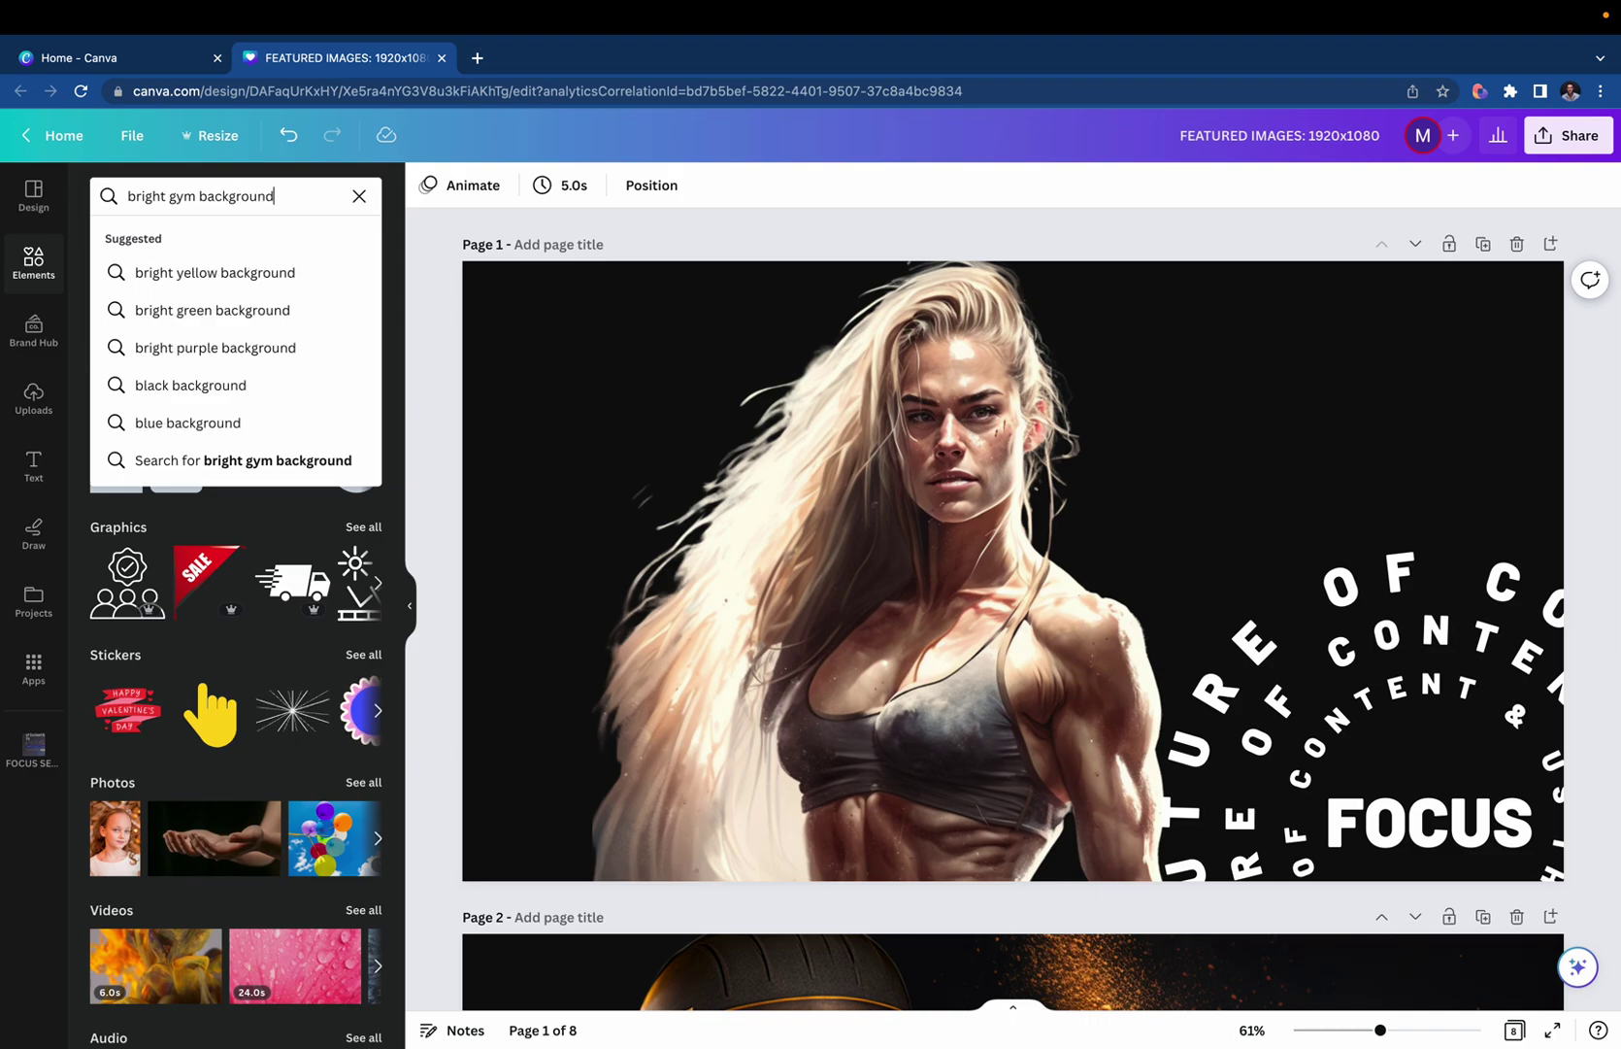
key("Return")
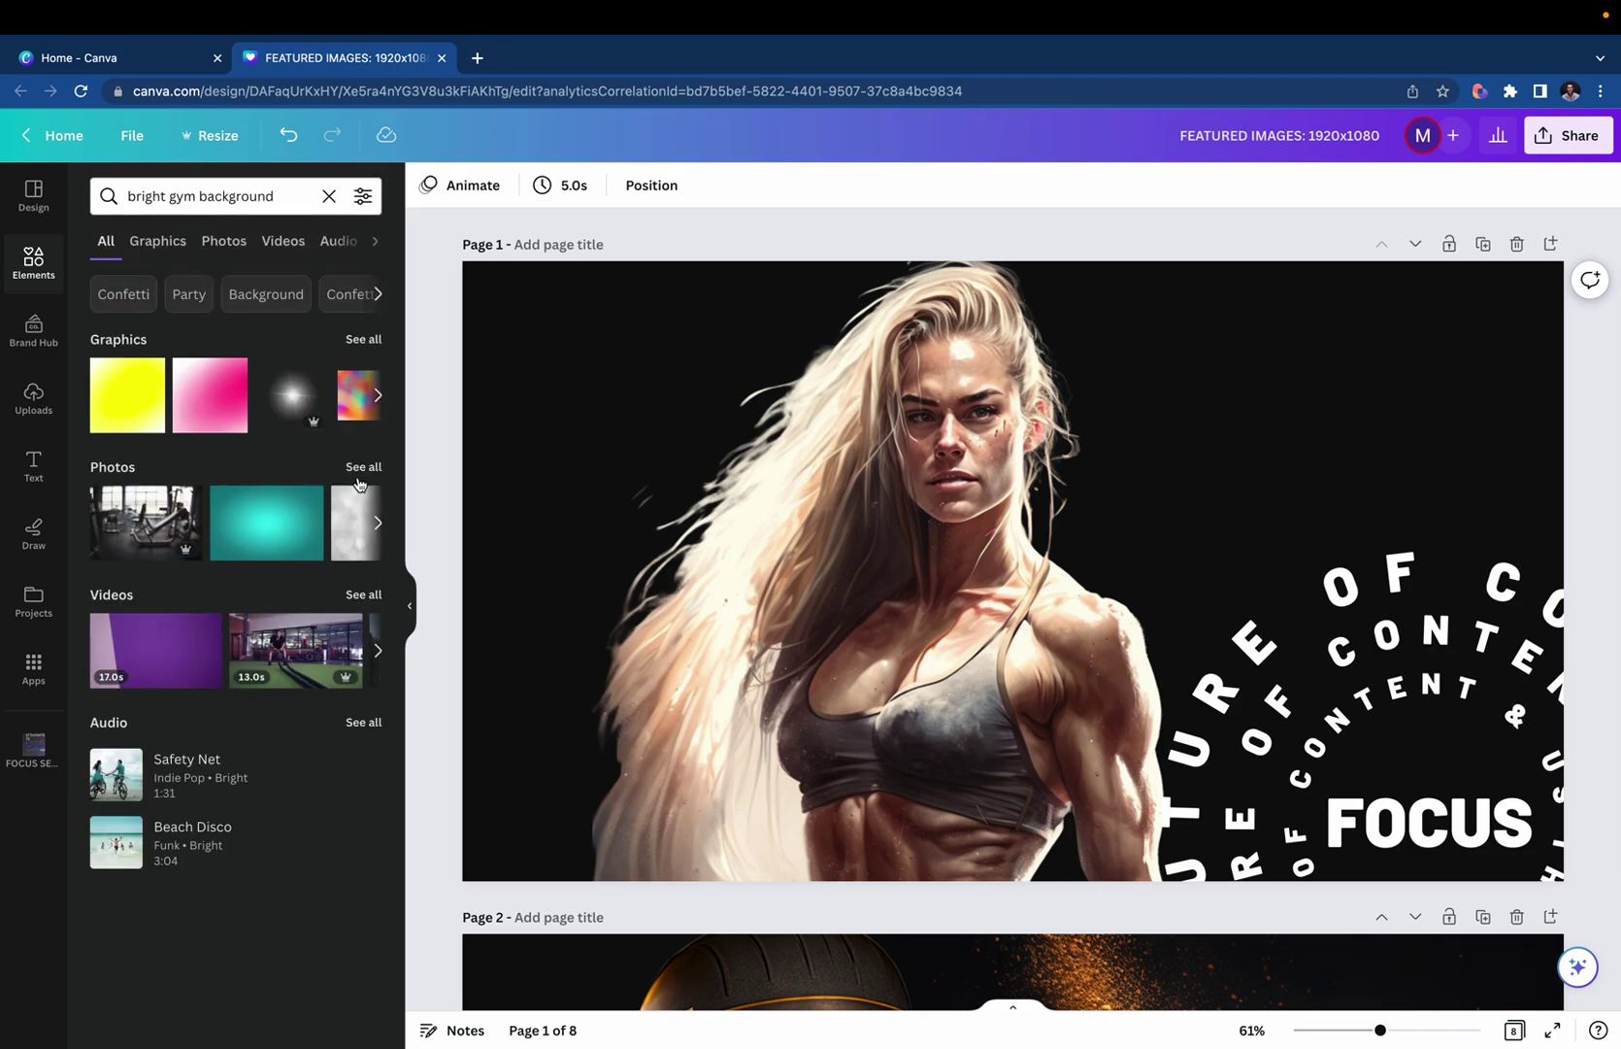
left_click(360, 467)
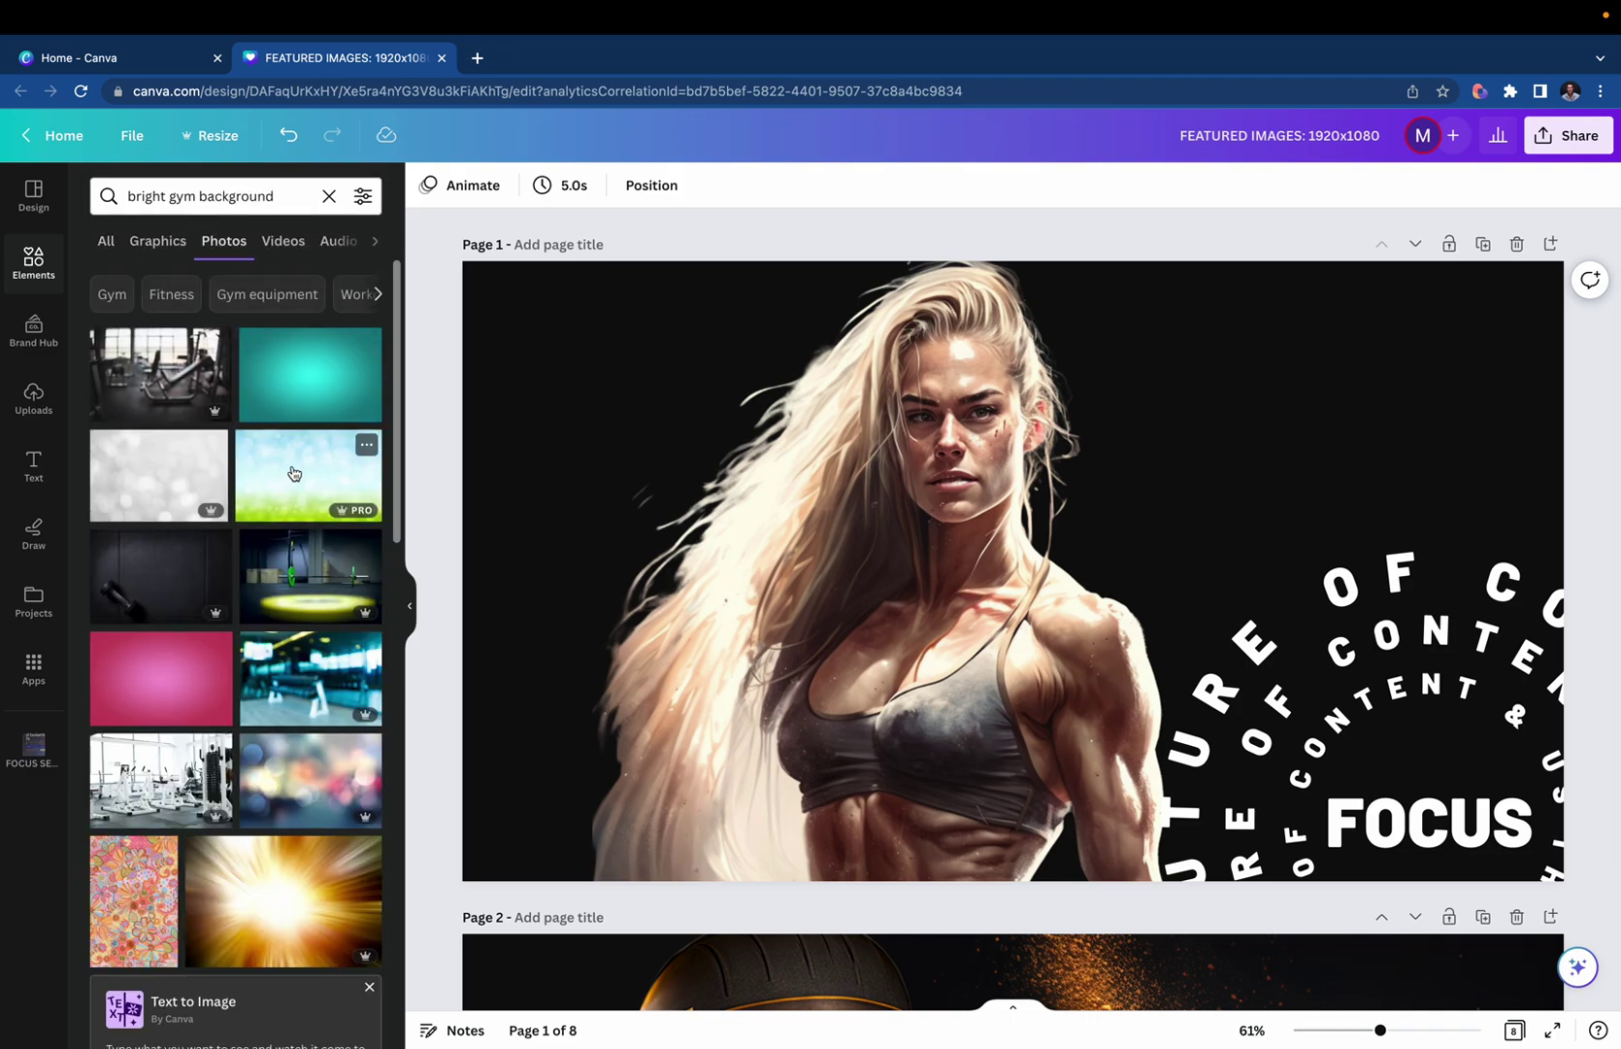
Browse the photos and try the golden light-burst picture as the background of page 1.
scroll(352, 613, "down", 3)
scroll(352, 614, "down", 3)
scroll(291, 641, "up", 4)
left_click_drag(272, 659, 553, 385)
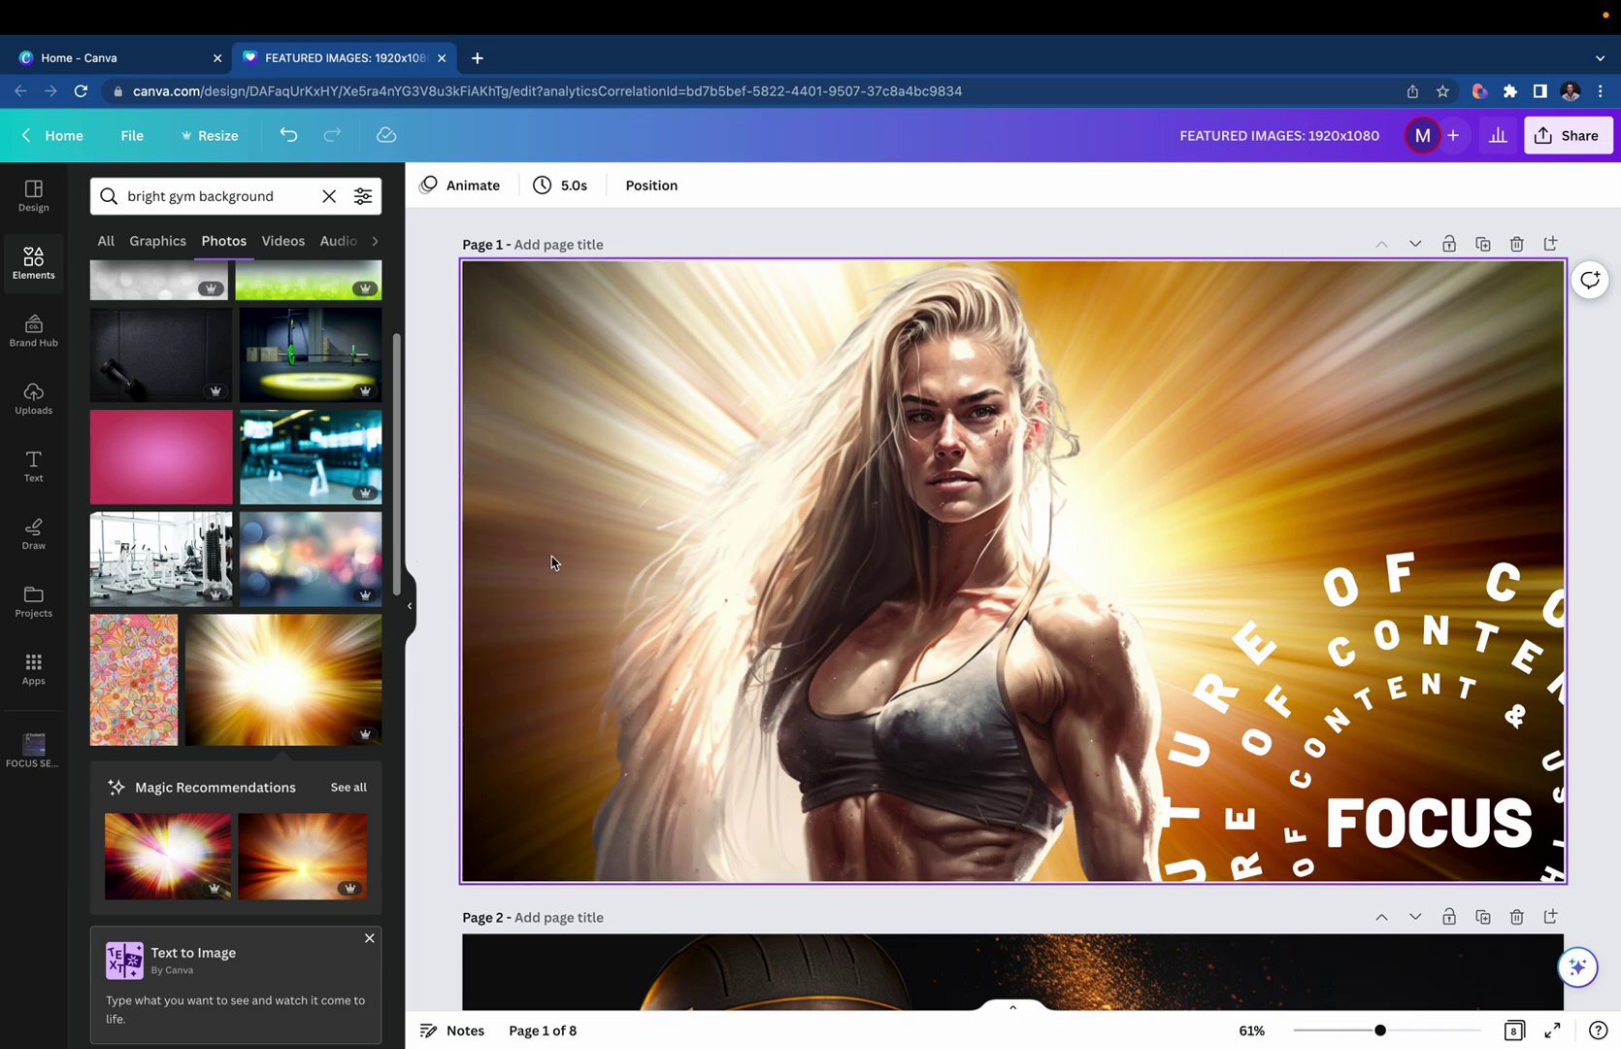
Try the blurred teal gym photo as the background of page 1 and reposition it lower in its crop.
left_click_drag(316, 457, 471, 361)
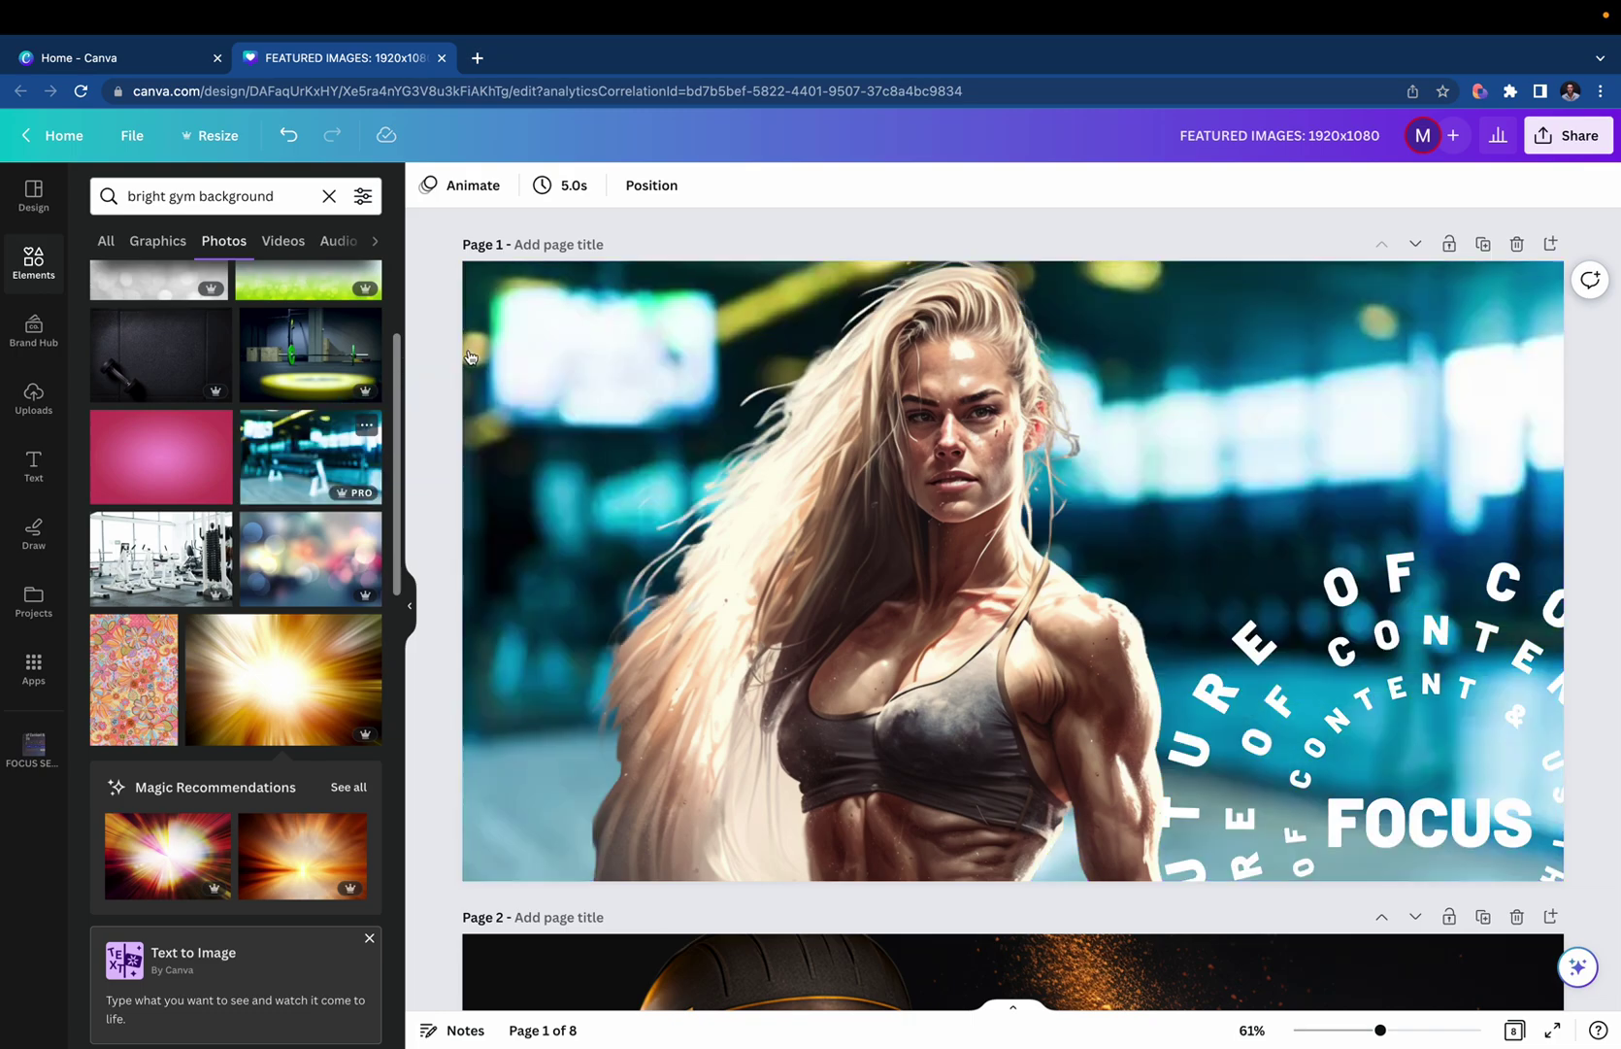
double_click(515, 336)
left_click_drag(607, 388, 583, 544)
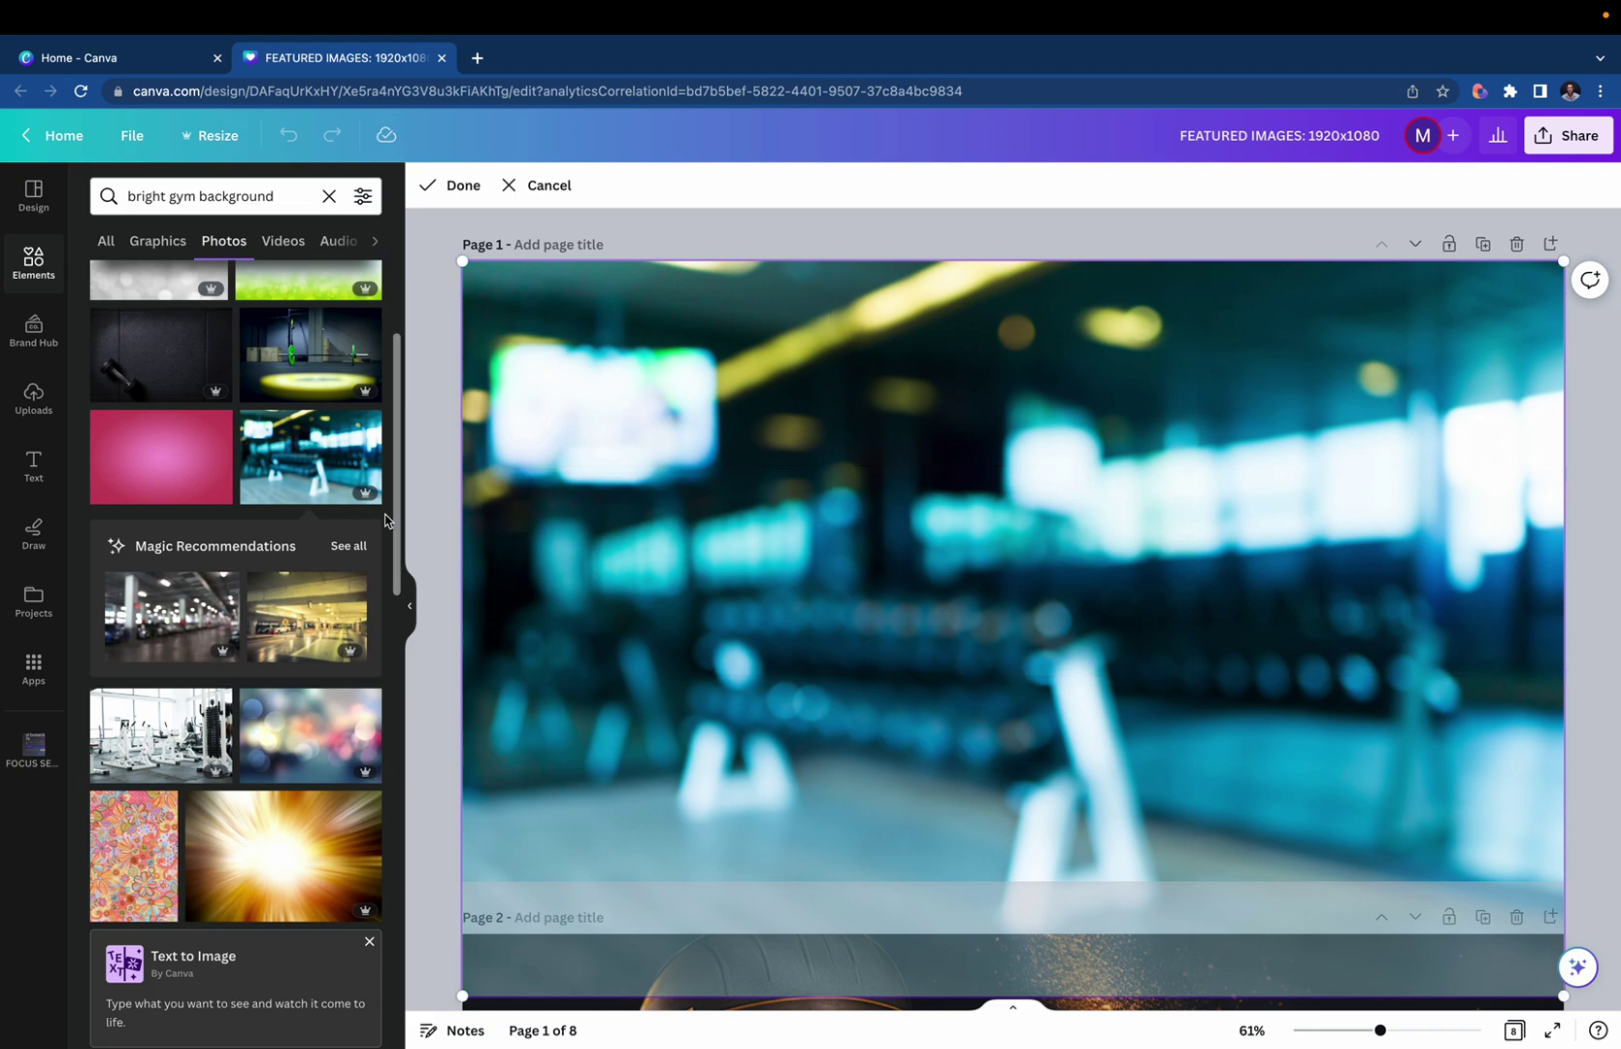
left_click(432, 513)
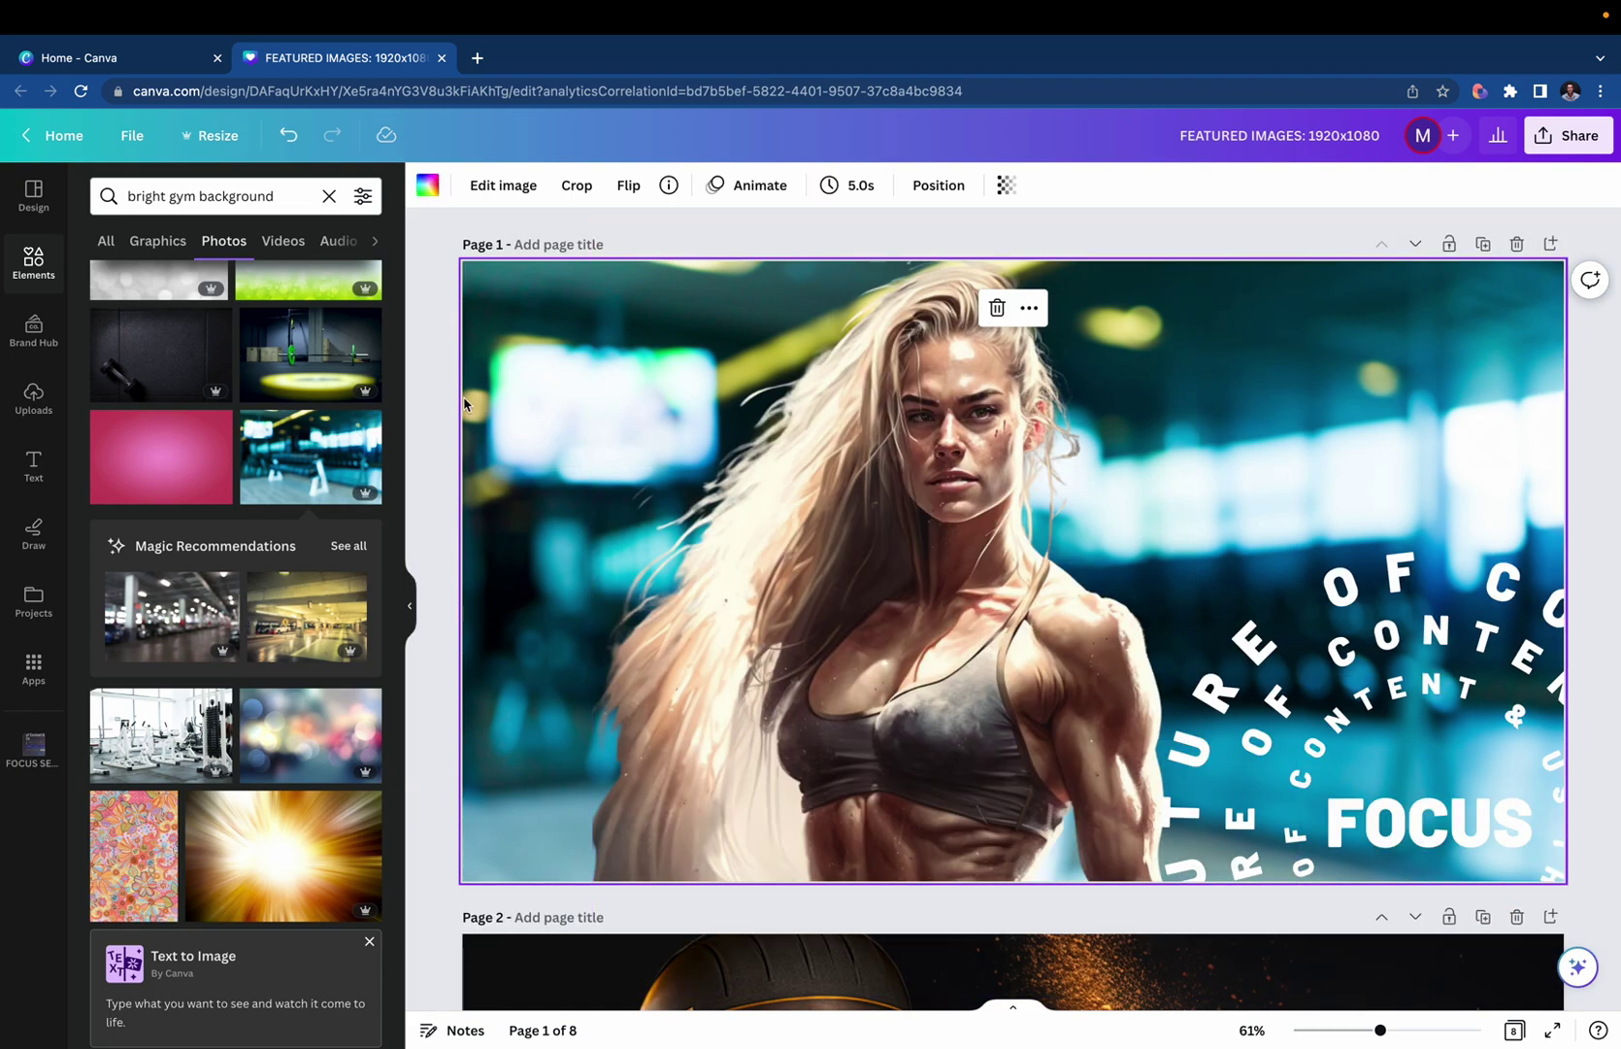
Set the gym photo with the wood-slatted walls and exercise bike as the background of page 1.
scroll(276, 585, "down", 10)
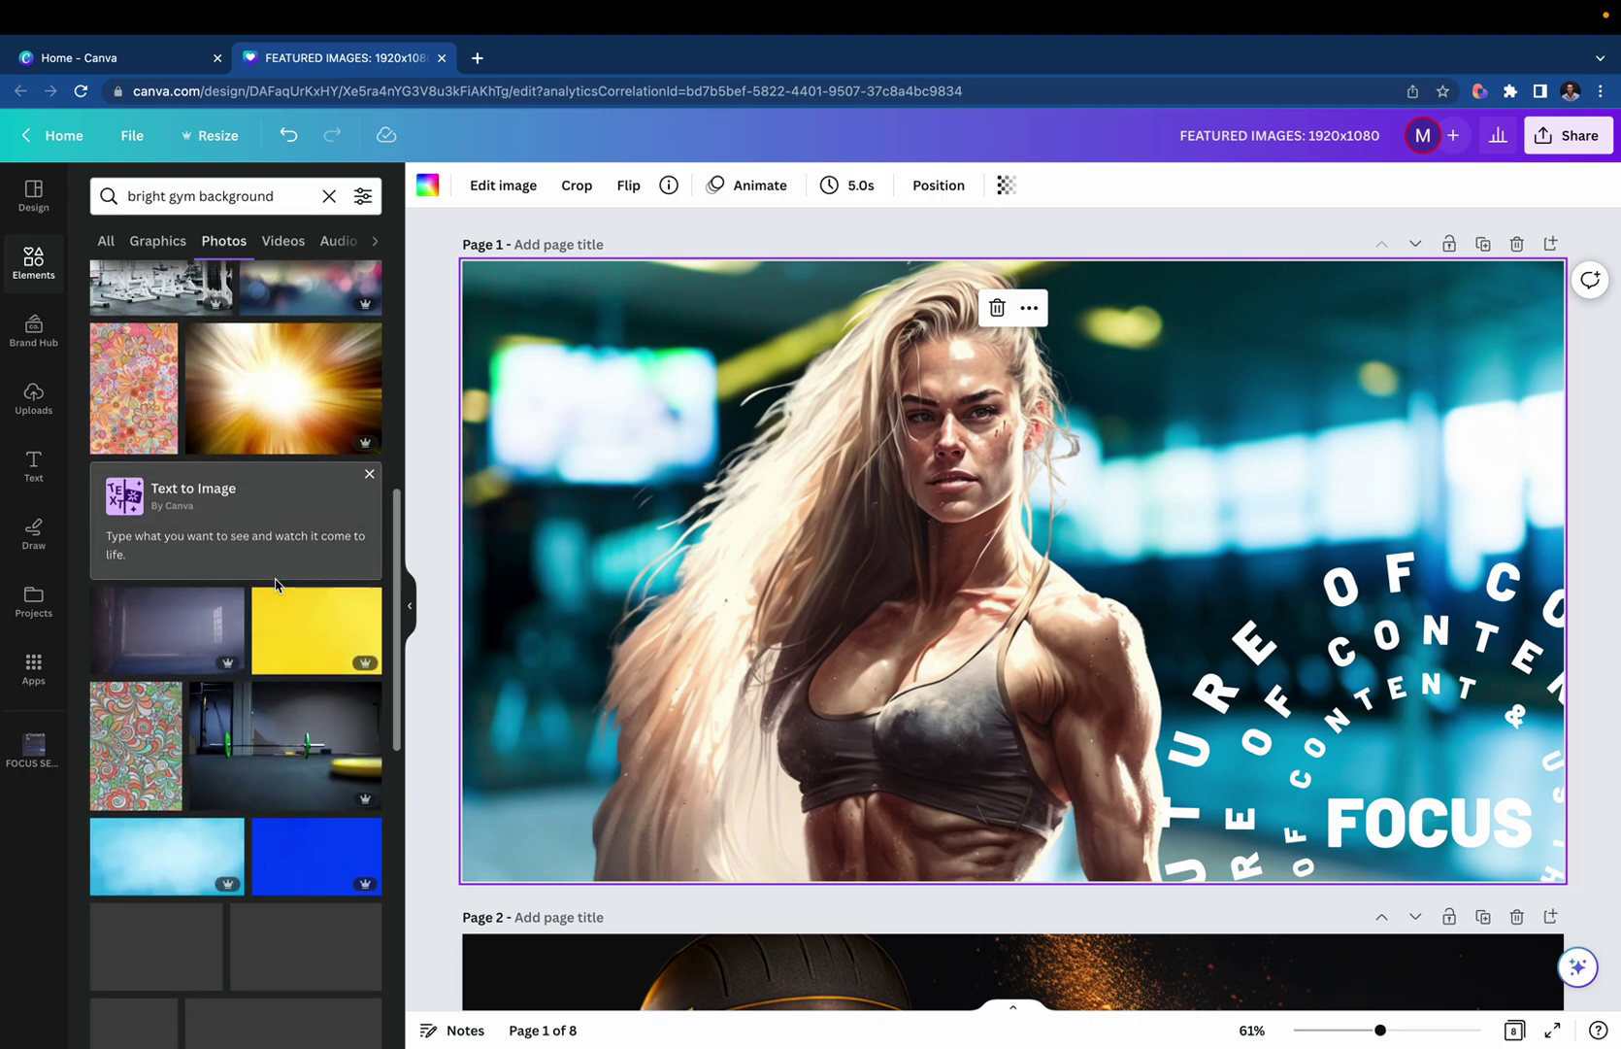
scroll(275, 584, "down", 1)
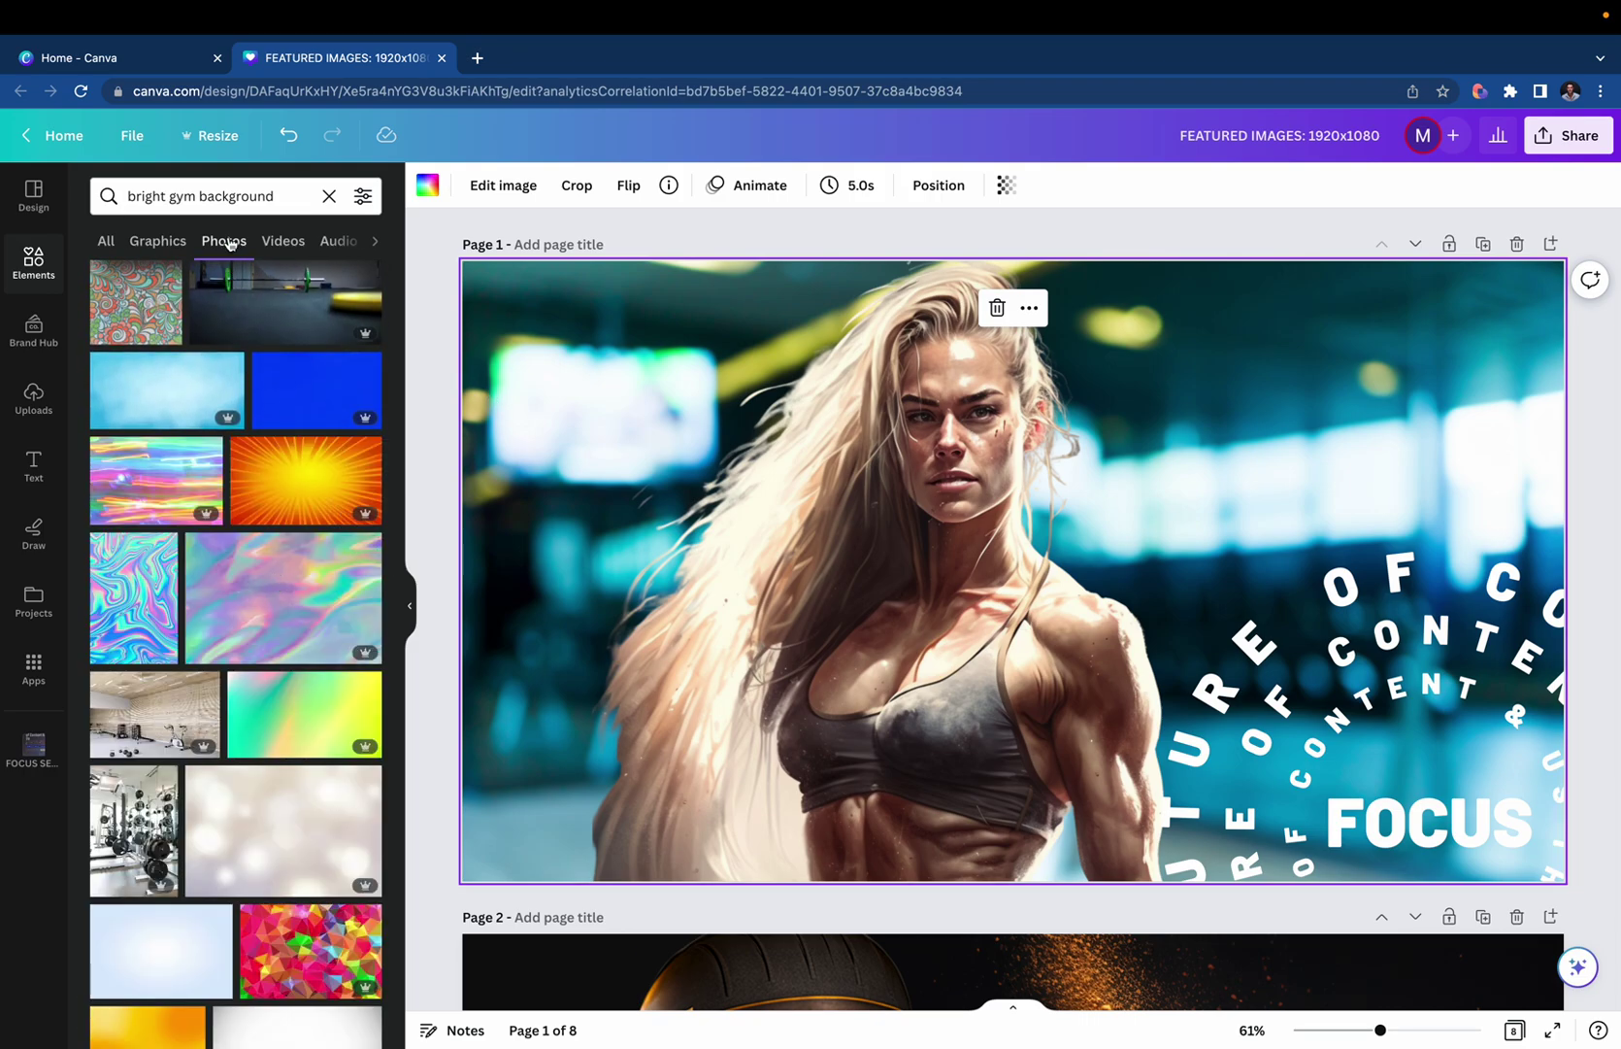
double_click(237, 200)
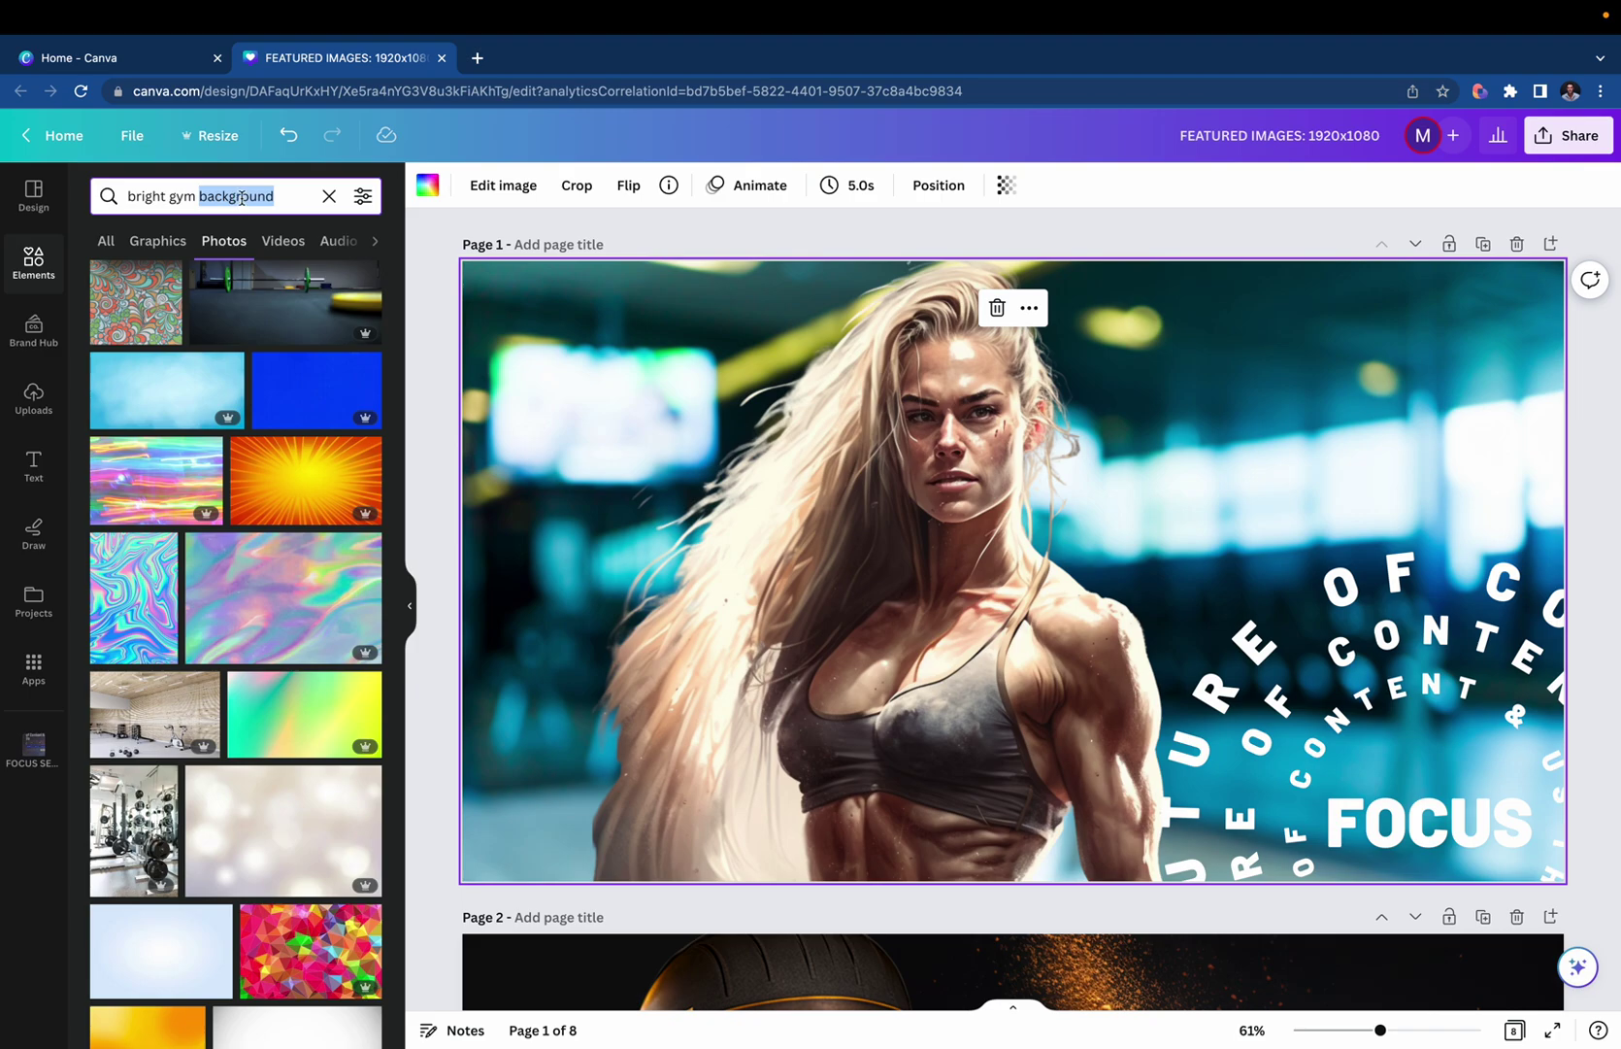
left_click_drag(154, 714, 583, 329)
double_click(583, 346)
left_click(416, 420)
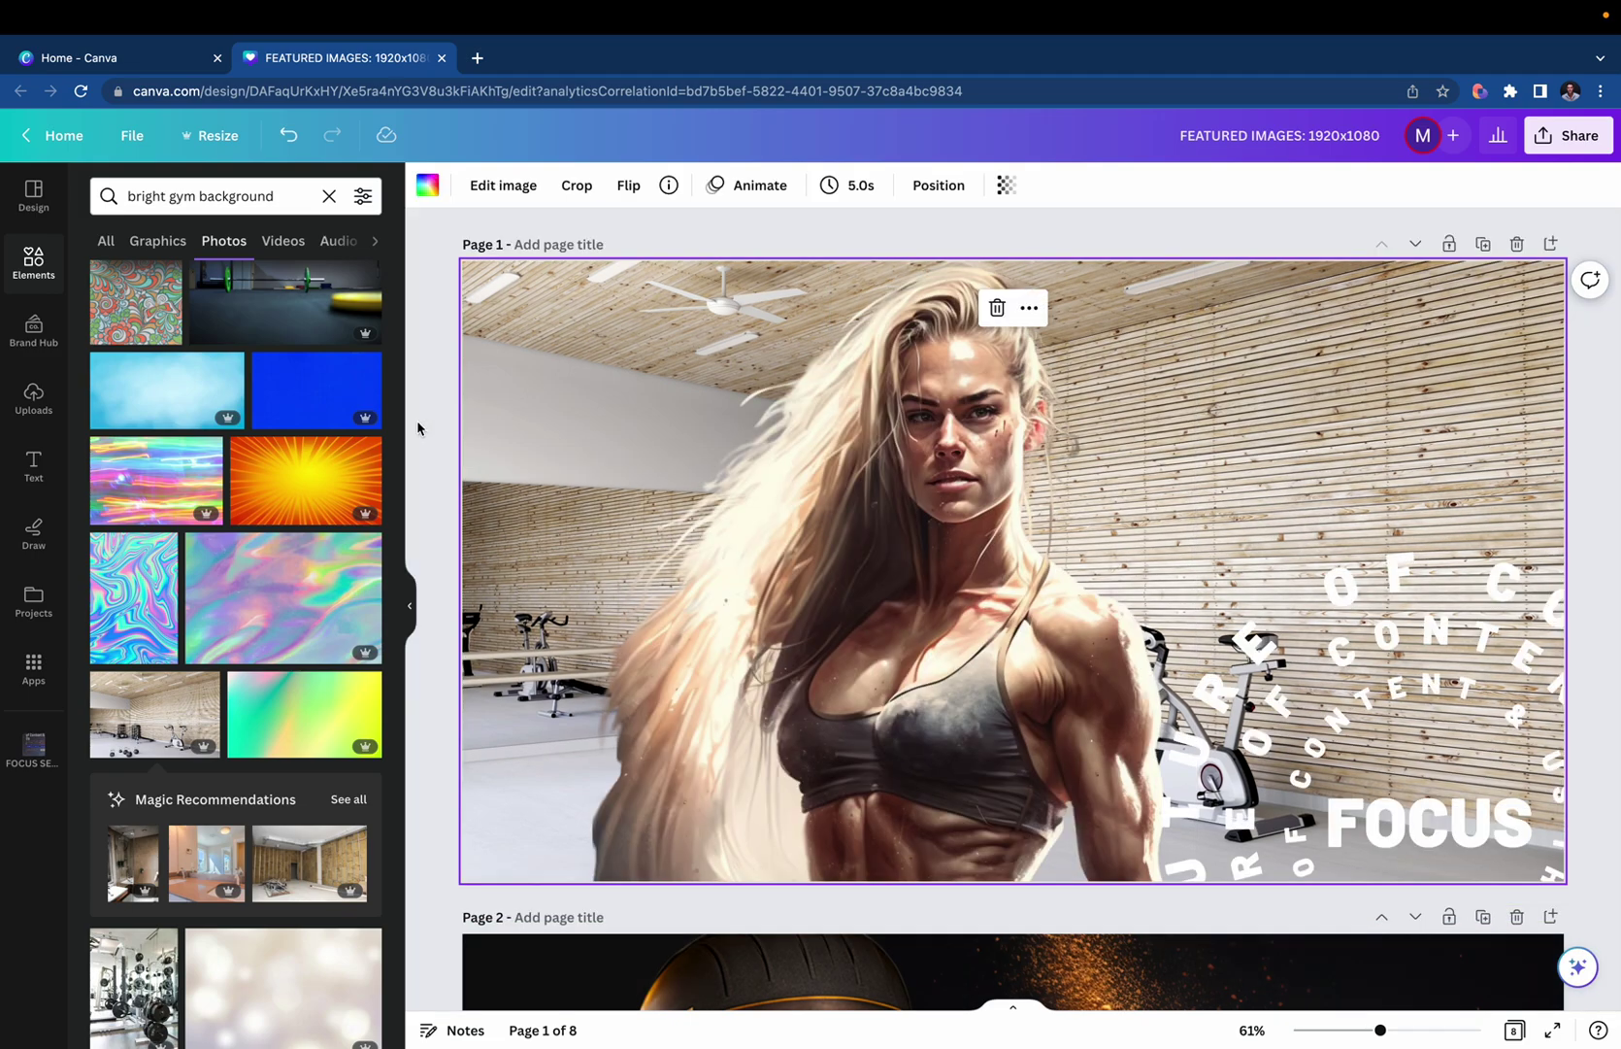
Search the image effects for "blur" and open the Blur effect for the wood-slatted gym background.
left_click(560, 381)
left_click(503, 185)
left_click(314, 247)
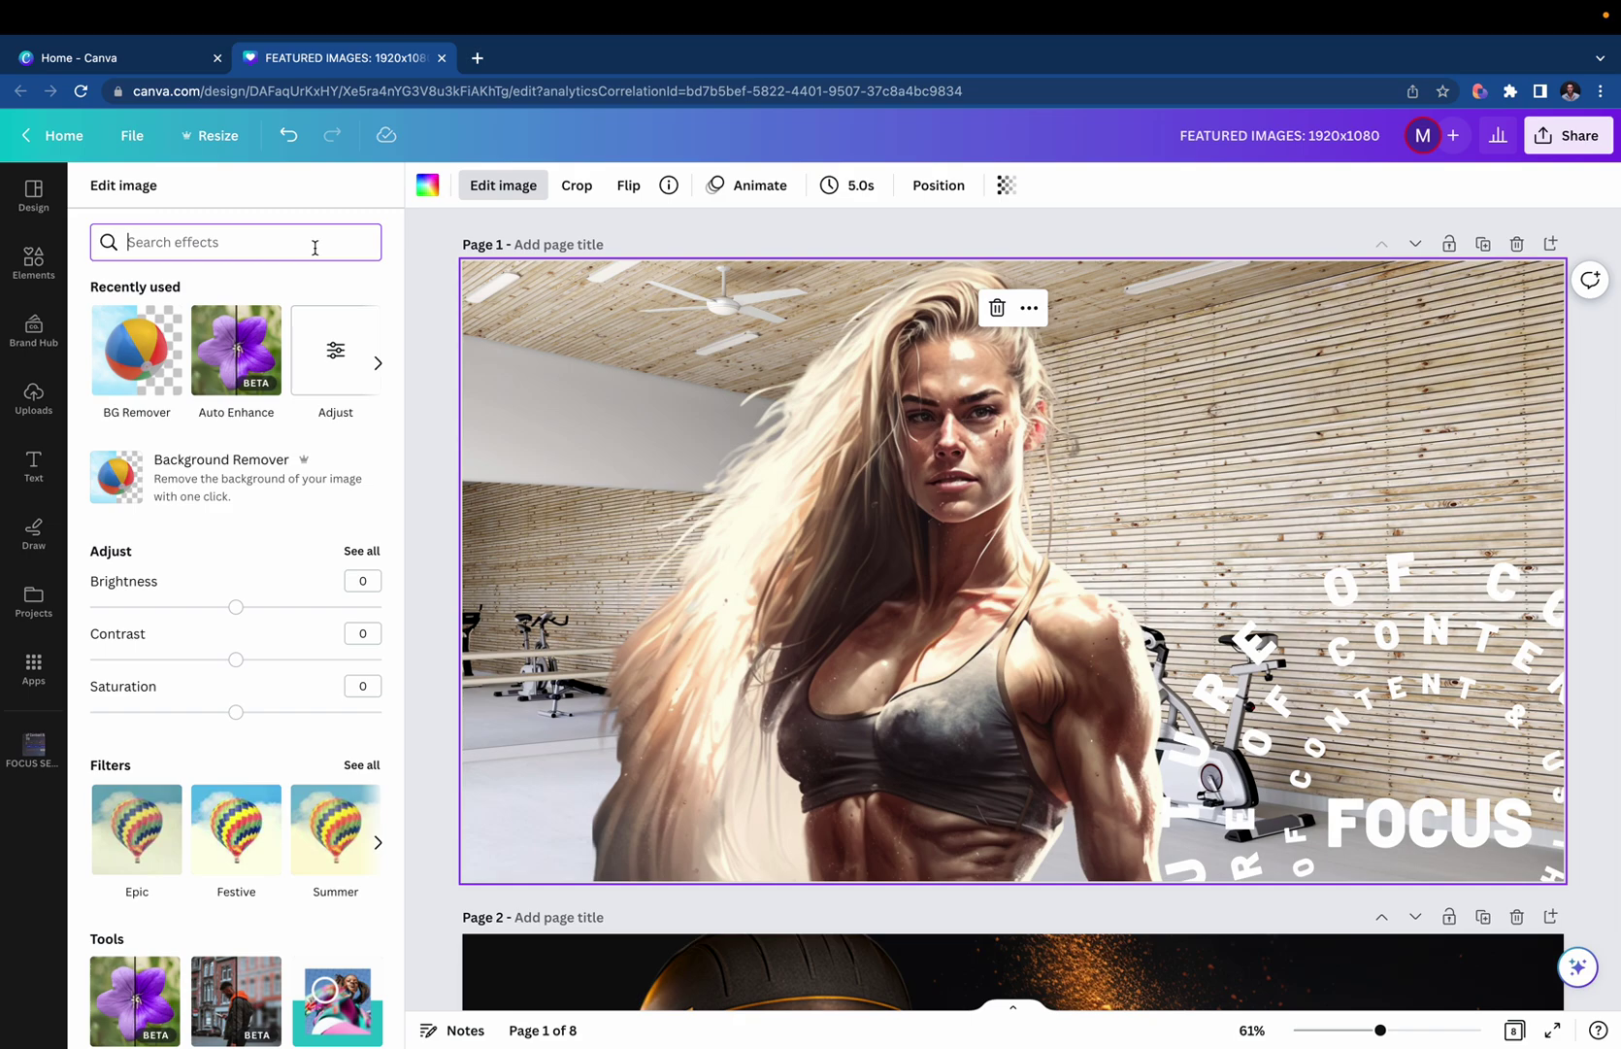
type("blur")
left_click(136, 354)
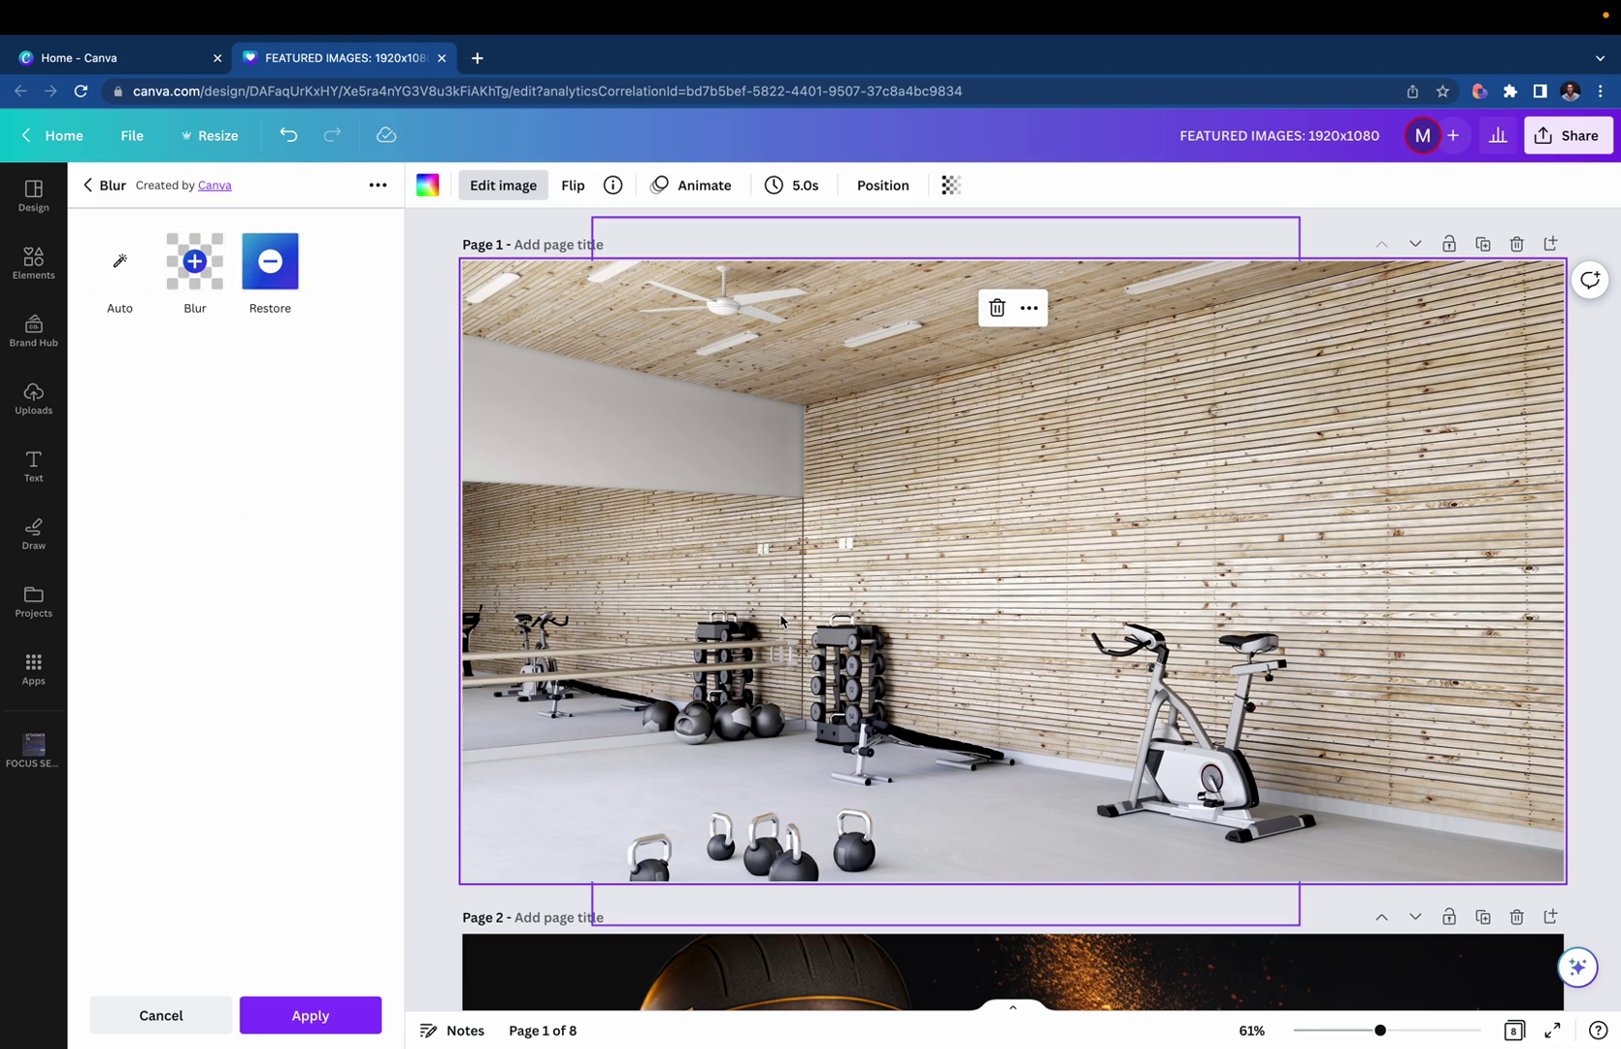
Brush blur over the whole gym photo with intensity 73, spread 79 and brush size 85.
left_click(191, 262)
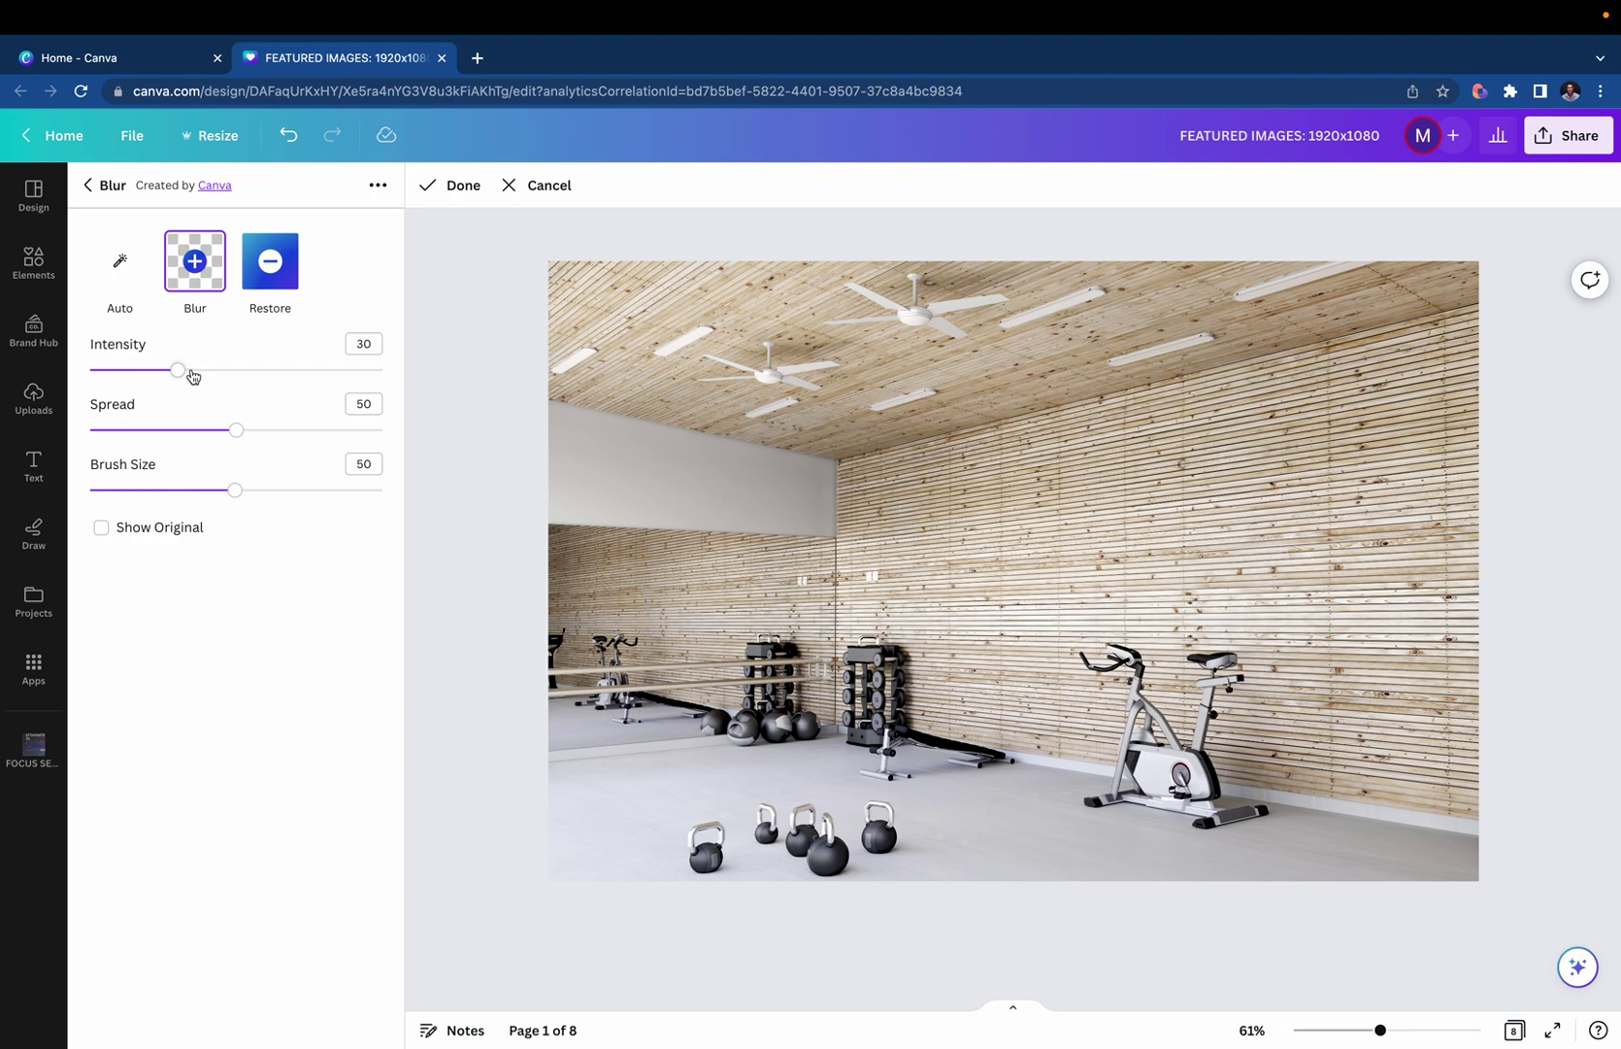
left_click_drag(178, 369, 304, 369)
left_click_drag(233, 429, 321, 429)
left_click_drag(235, 489, 337, 489)
mouse_move(930, 524)
left_mouse_down()
mouse_move(839, 350)
mouse_move(608, 308)
mouse_move(1524, 307)
mouse_move(901, 518)
mouse_move(518, 681)
mouse_move(568, 779)
mouse_move(1006, 705)
mouse_move(1328, 803)
mouse_move(1417, 785)
mouse_move(1376, 470)
mouse_move(796, 687)
mouse_move(752, 616)
left_mouse_up()
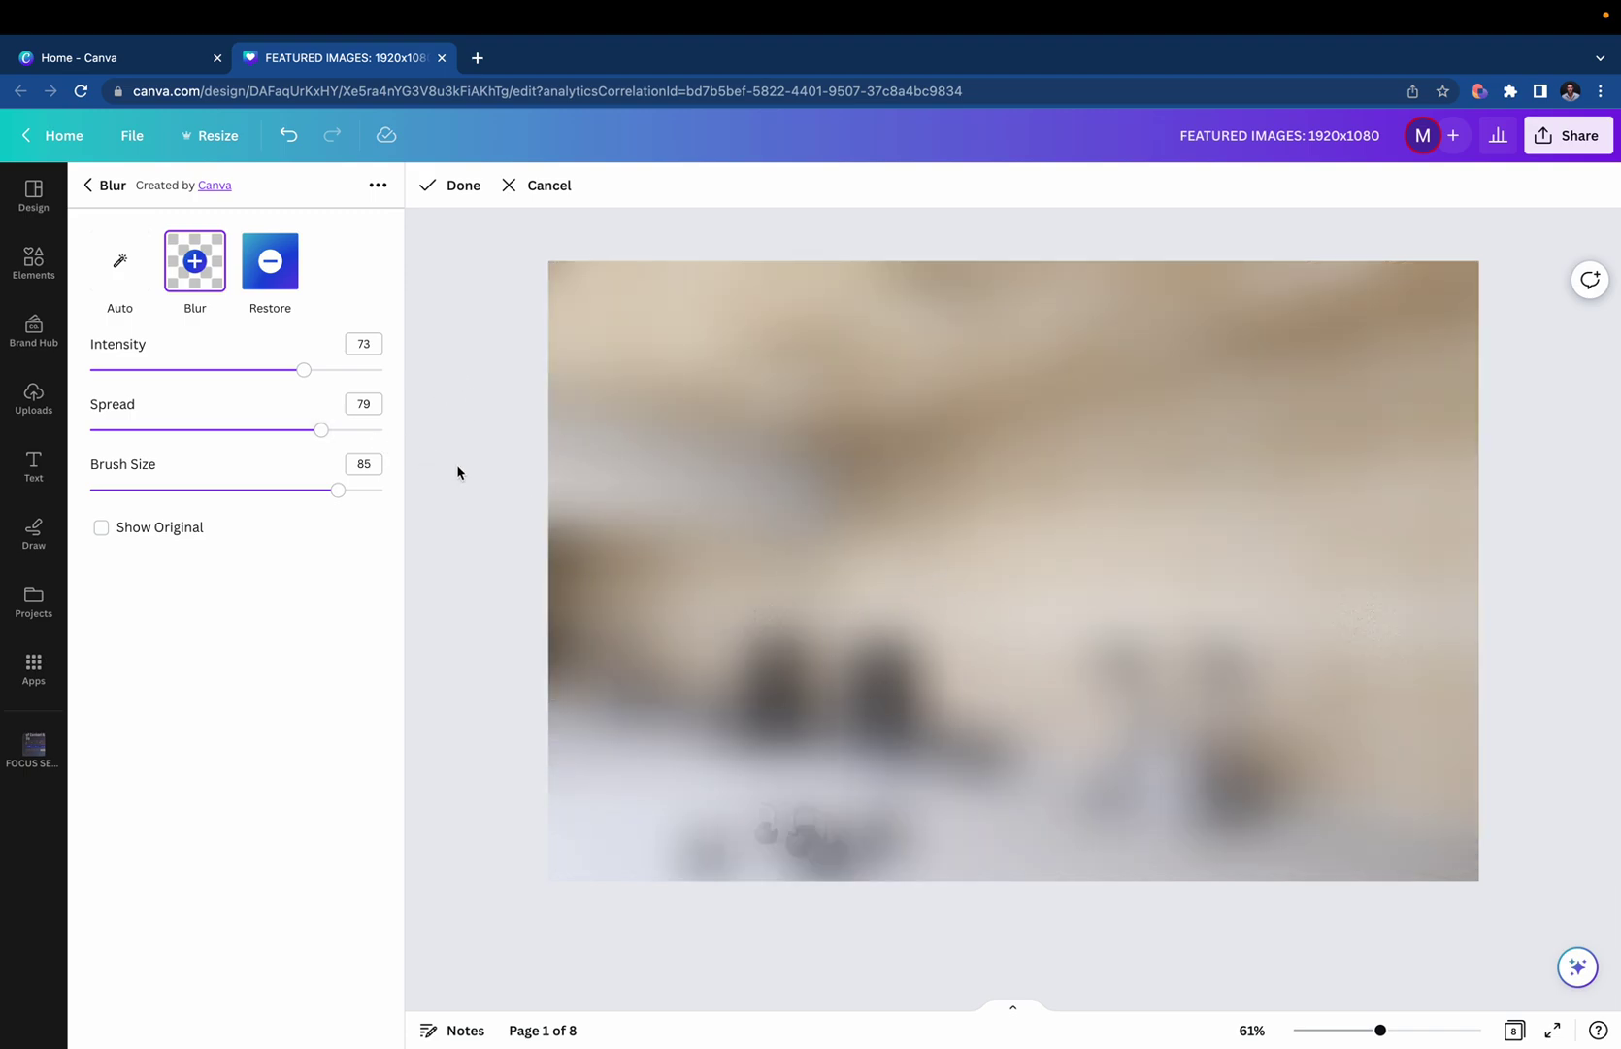
Set the Restore brush size to 52 and discard the brushed blur on the gym background.
left_click(270, 260)
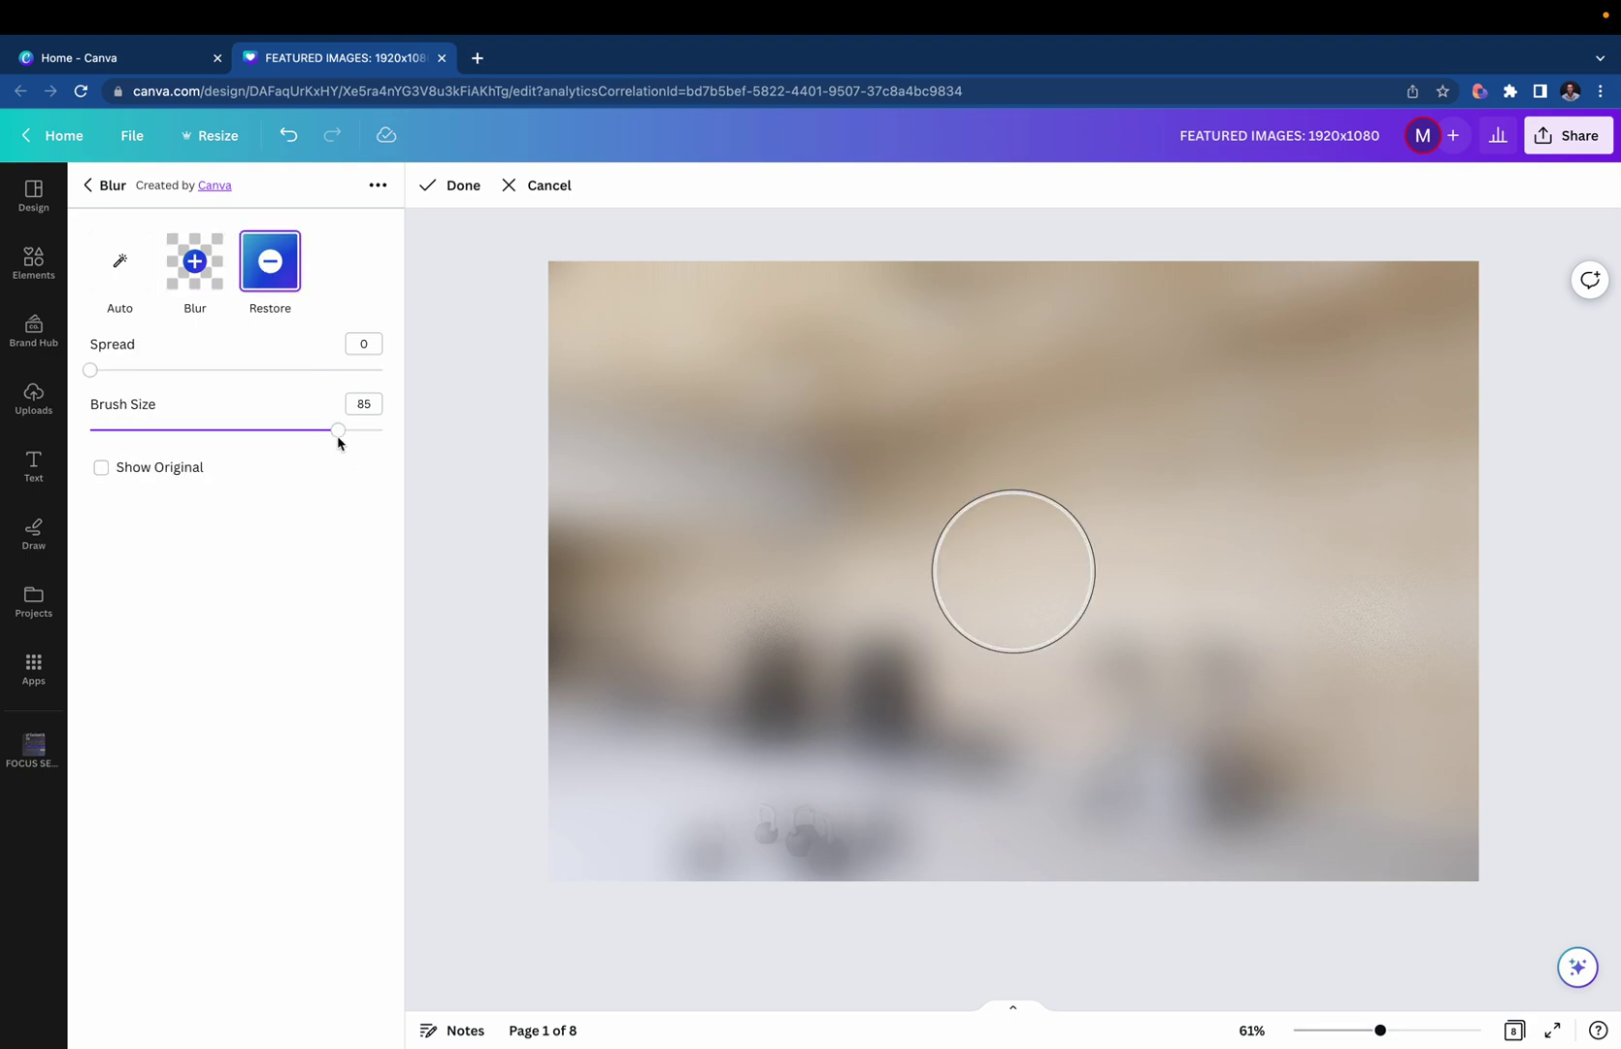
left_click_drag(338, 429, 239, 429)
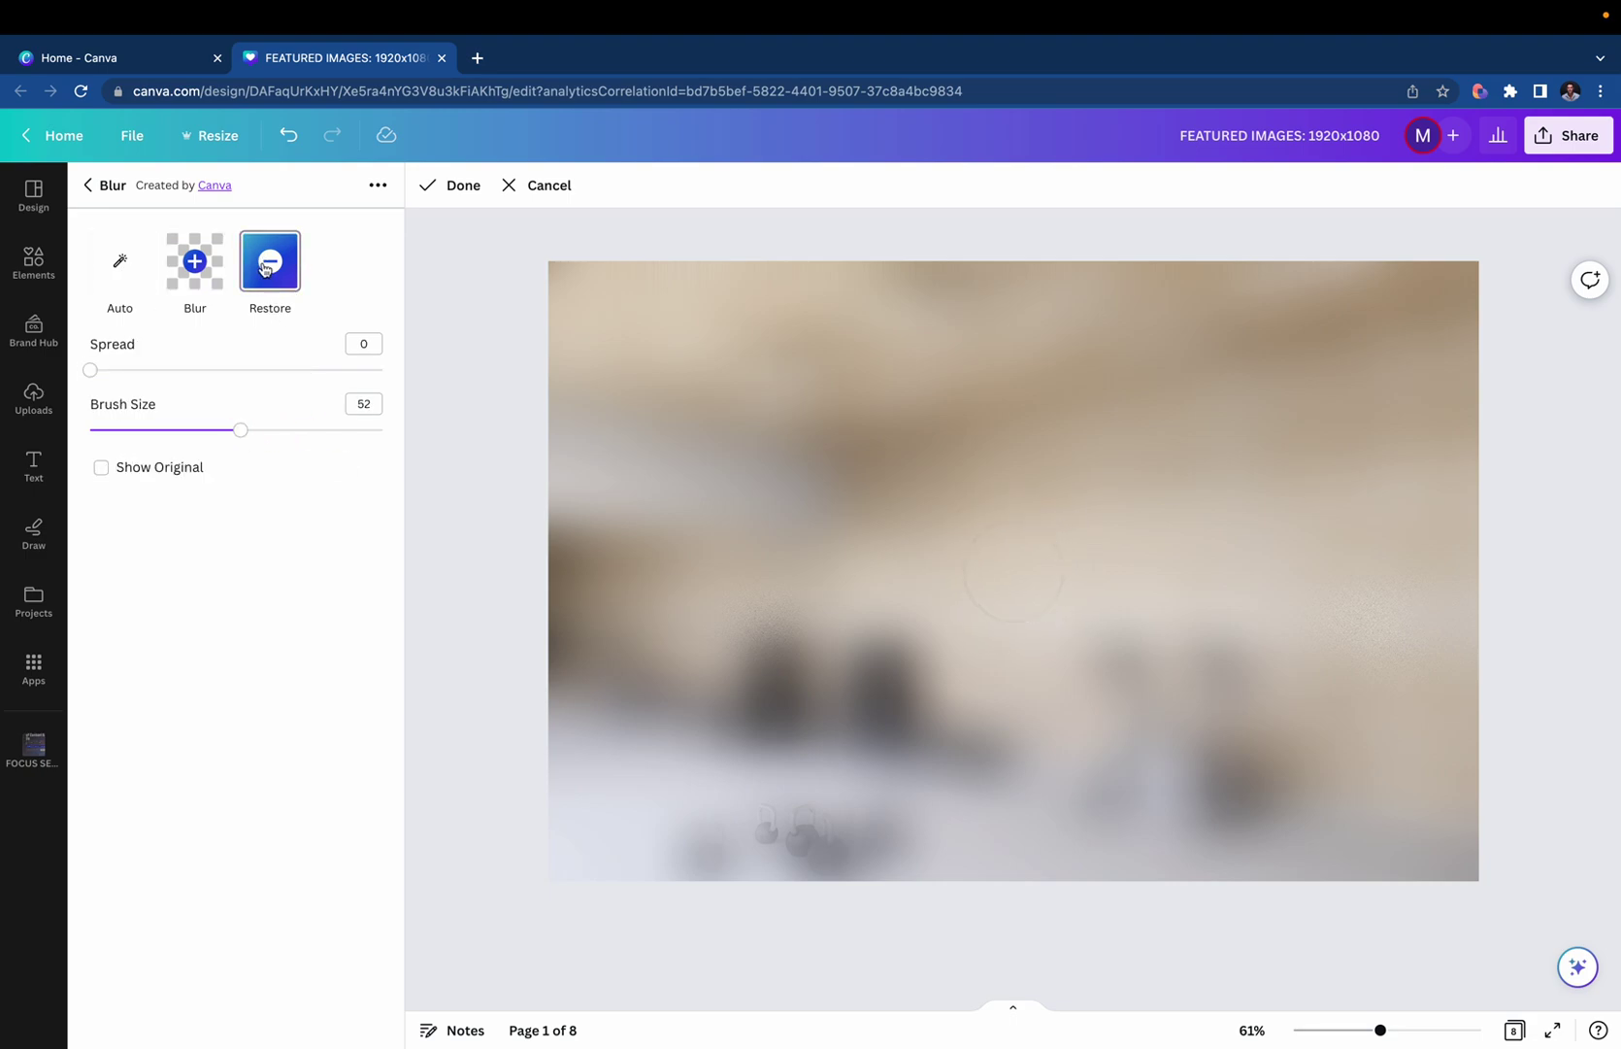
left_click(89, 186)
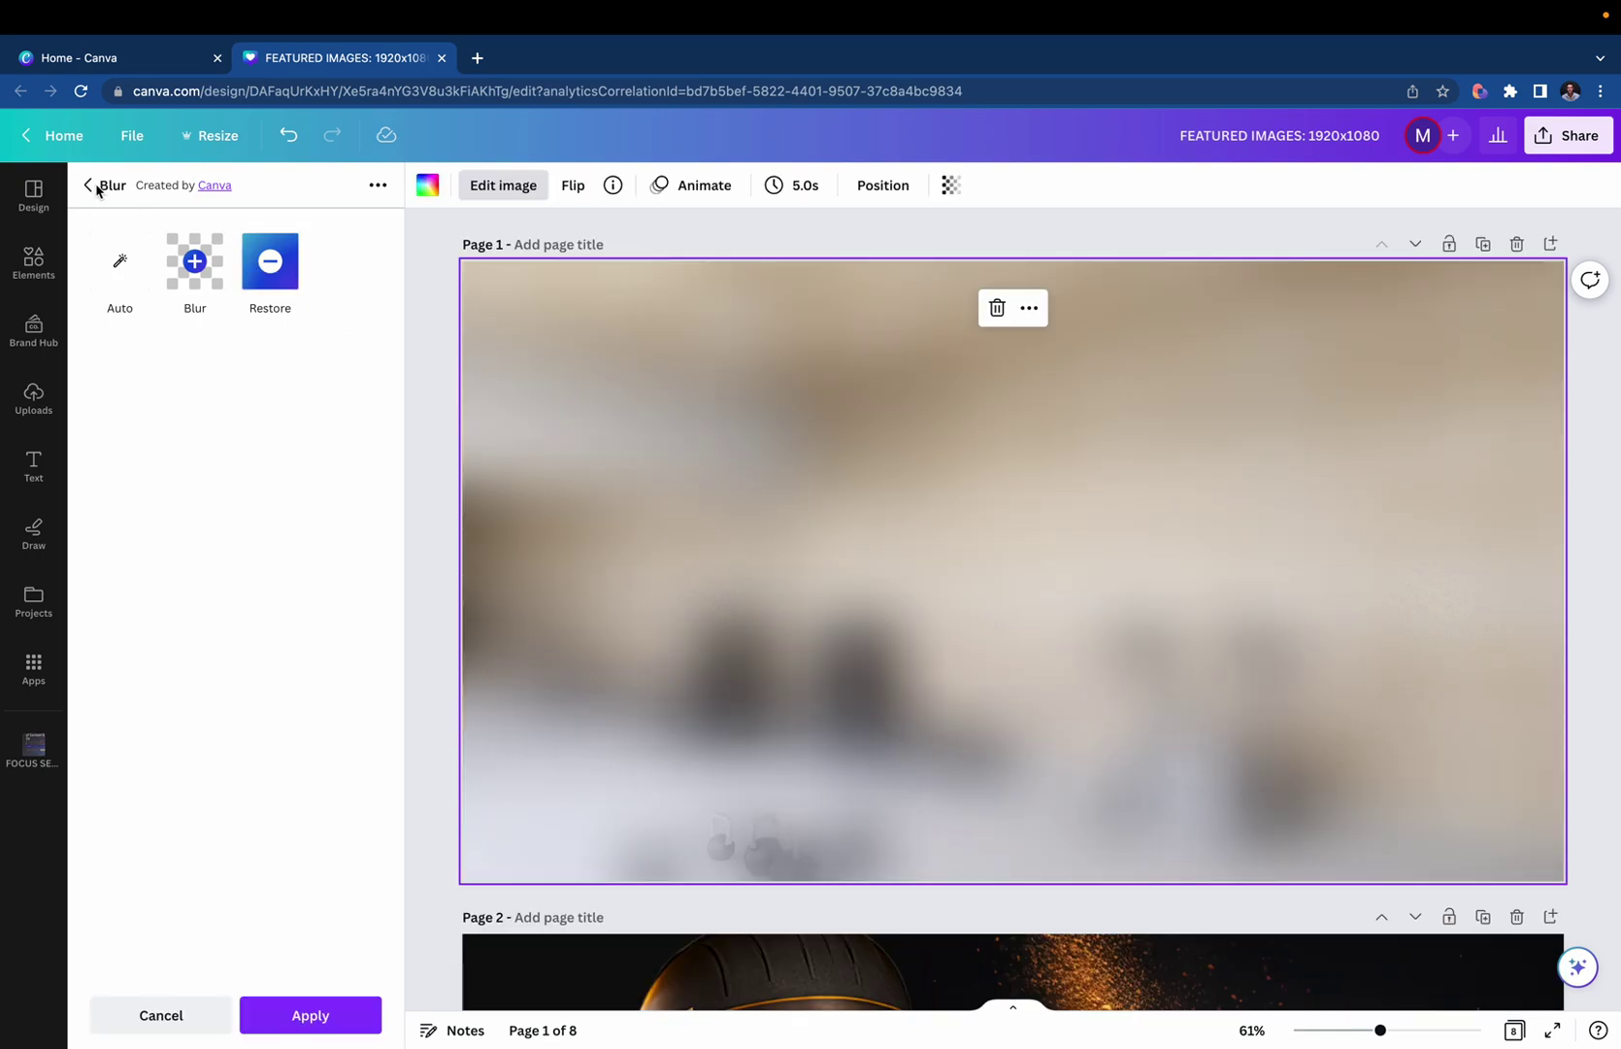
key("Escape")
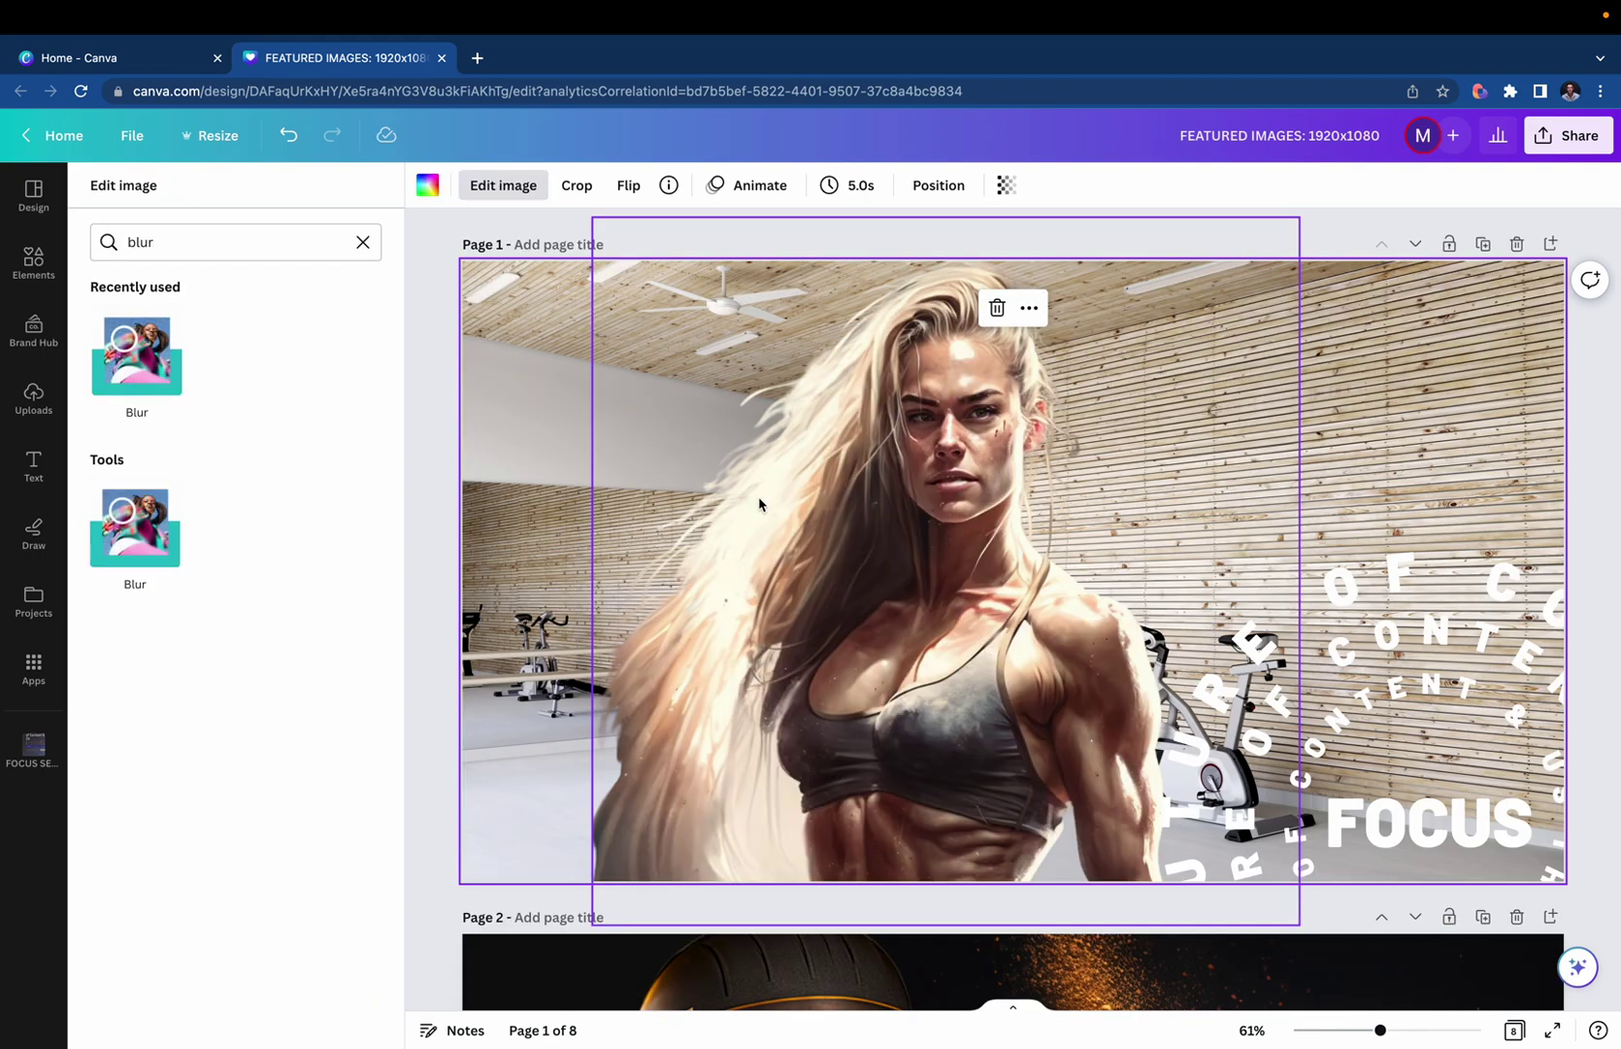
Apply the automatic Blur effect with intensity 9 to the wood-slatted gym background.
double_click(525, 505)
left_click(438, 427)
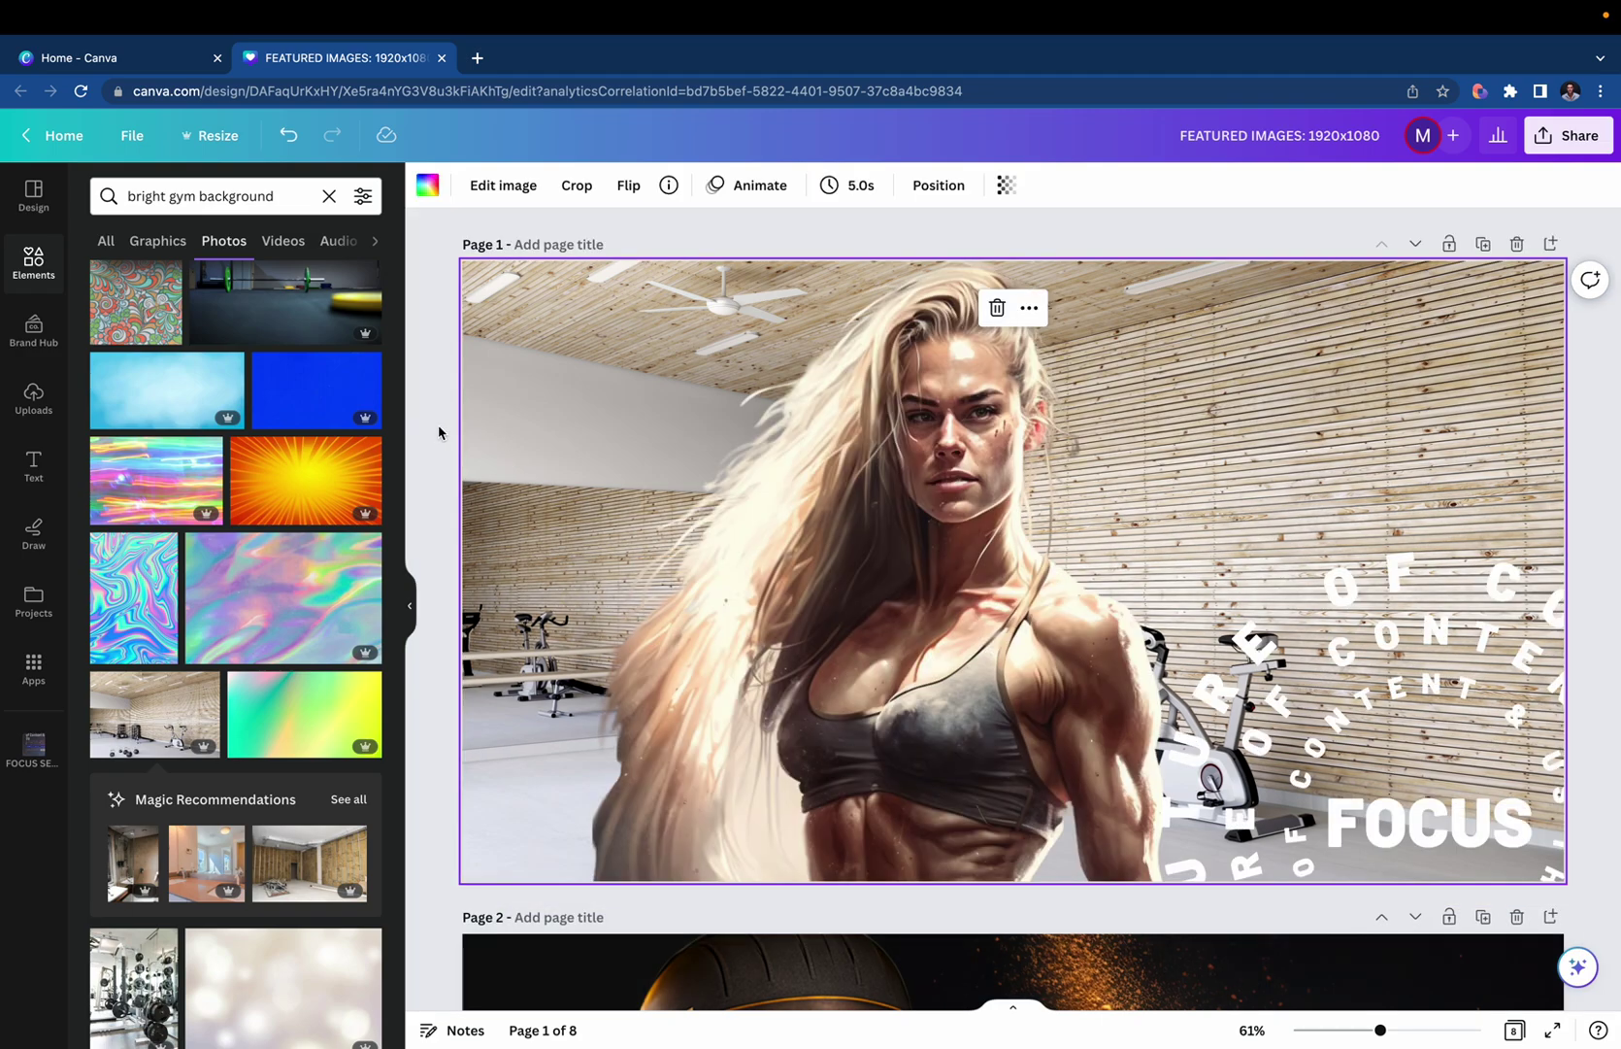
left_click(501, 185)
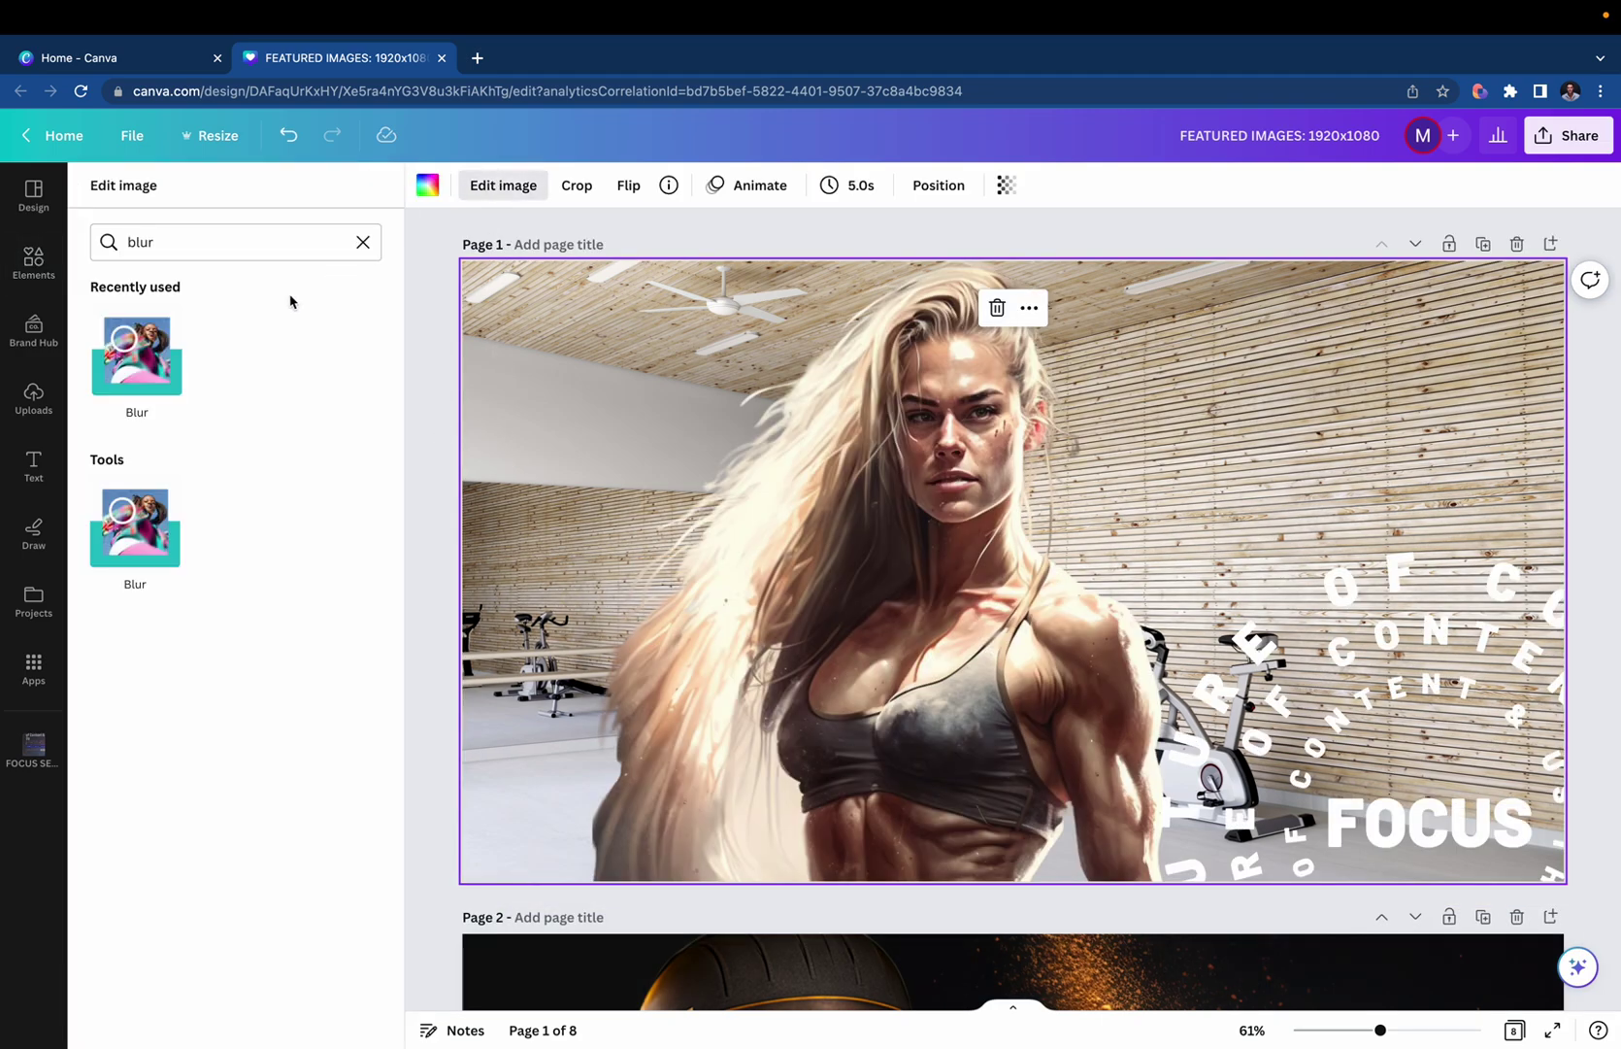
left_click(126, 336)
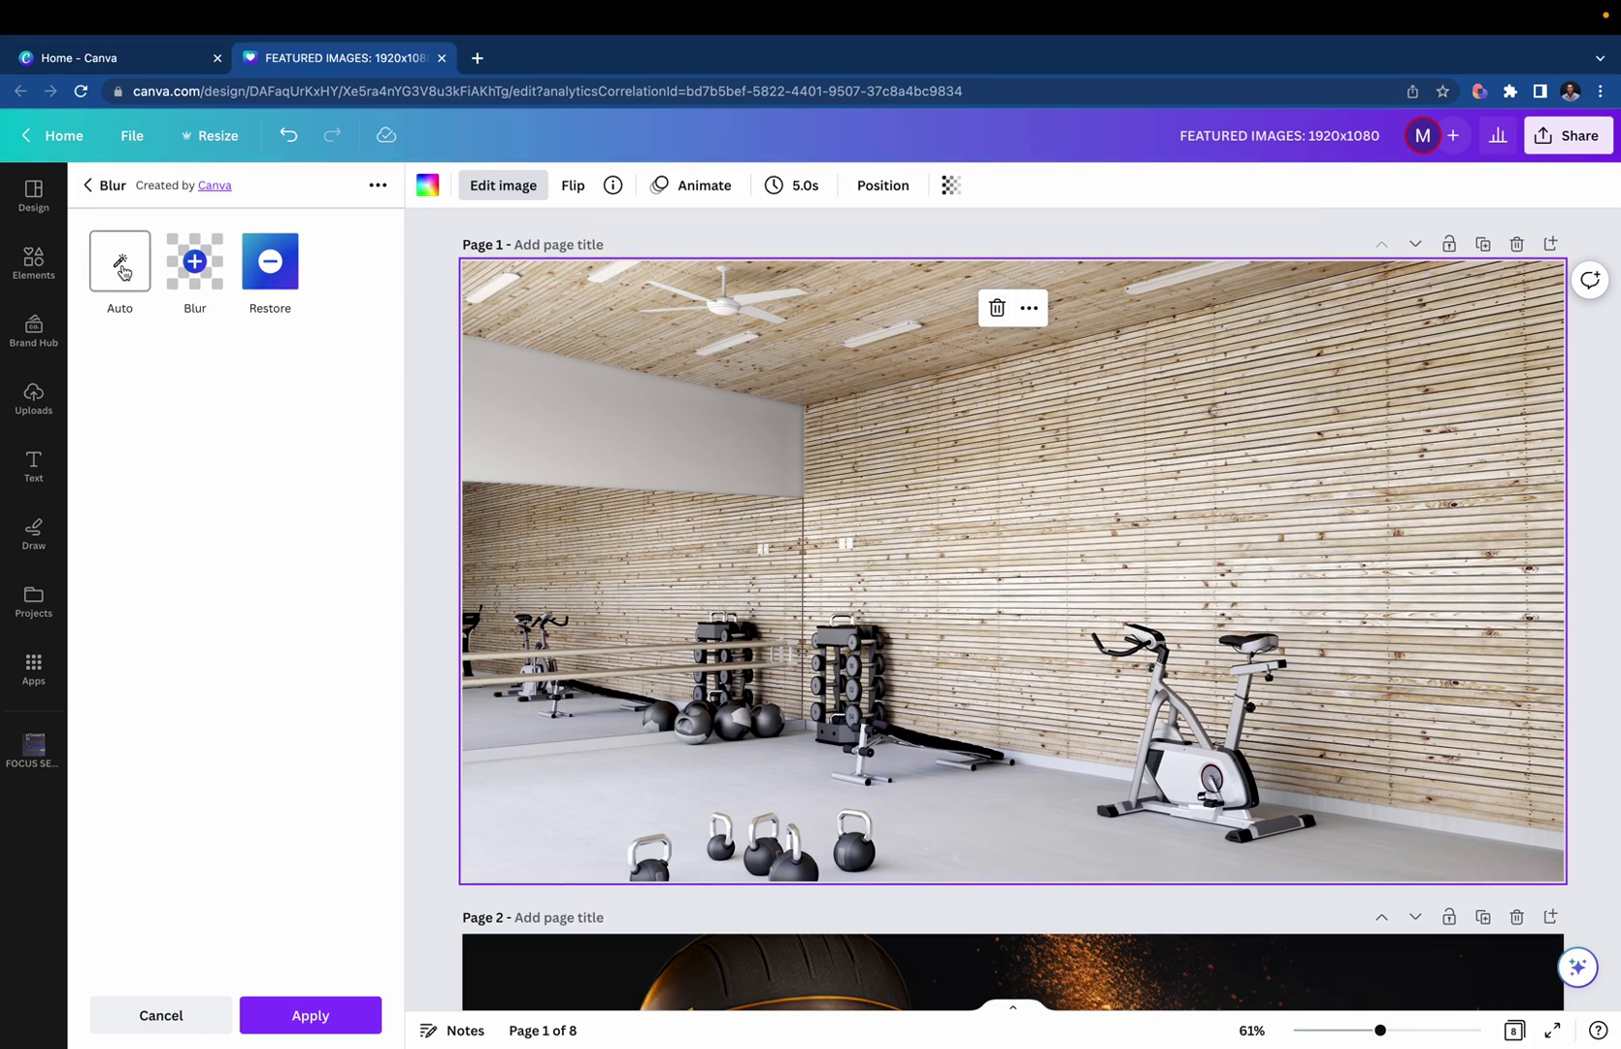
left_click(123, 273)
left_click_drag(177, 371, 118, 374)
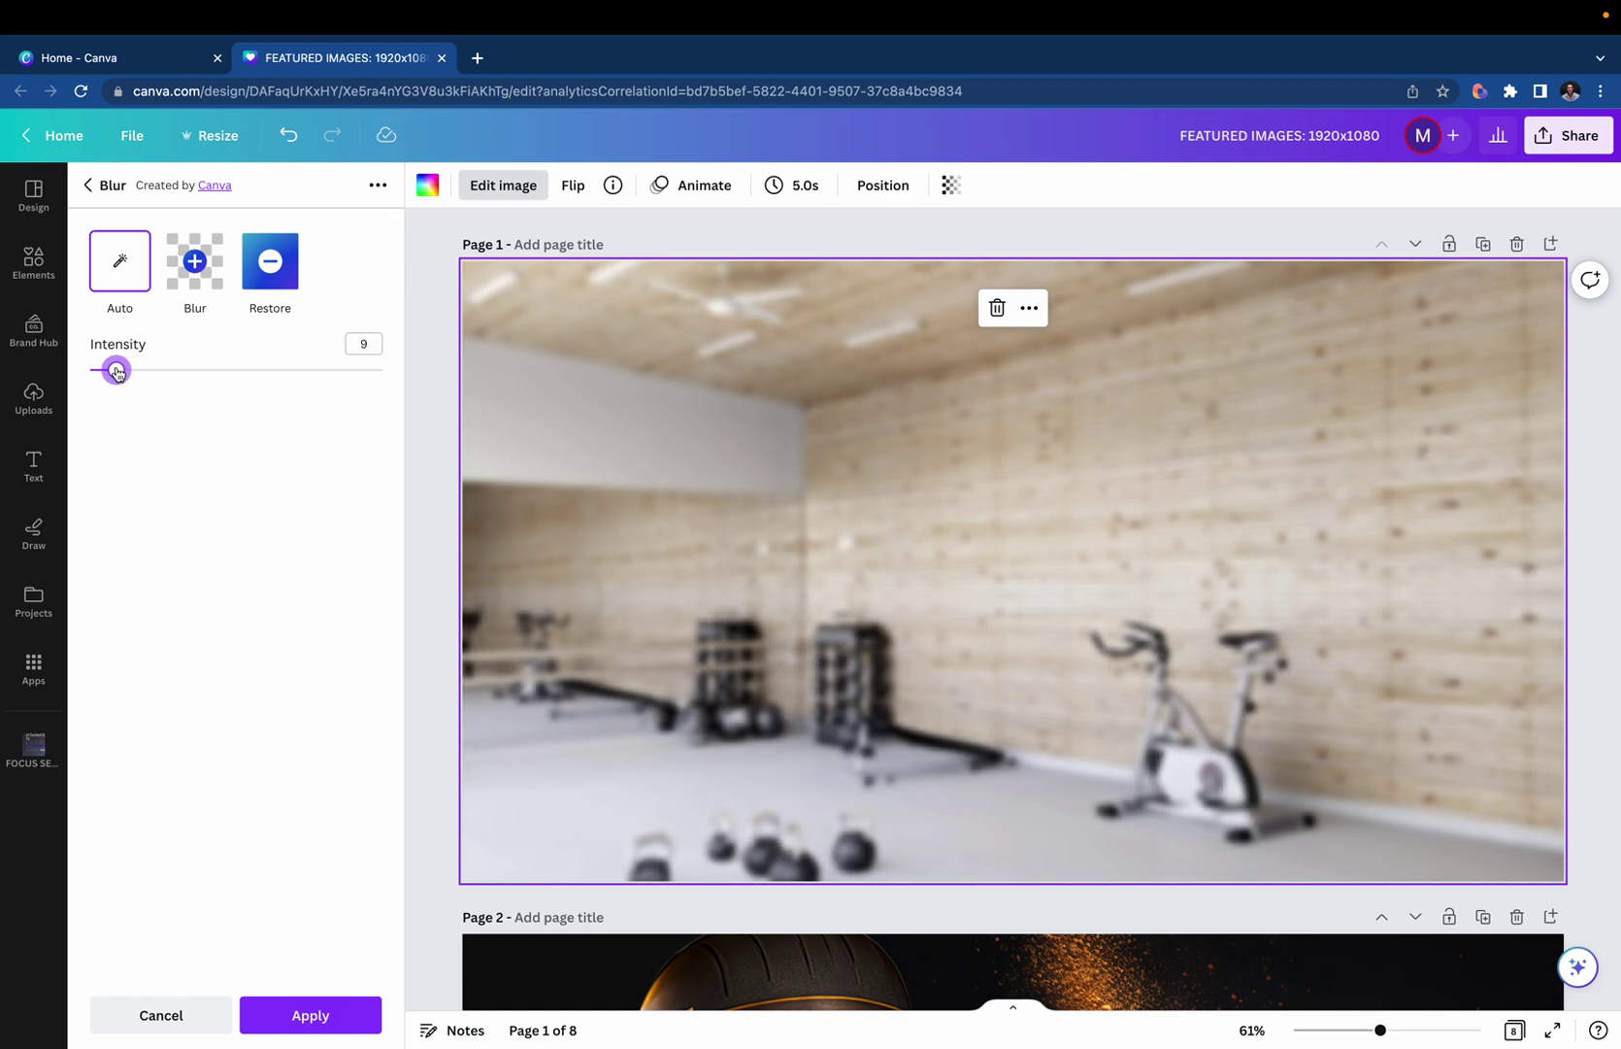
left_click(326, 1013)
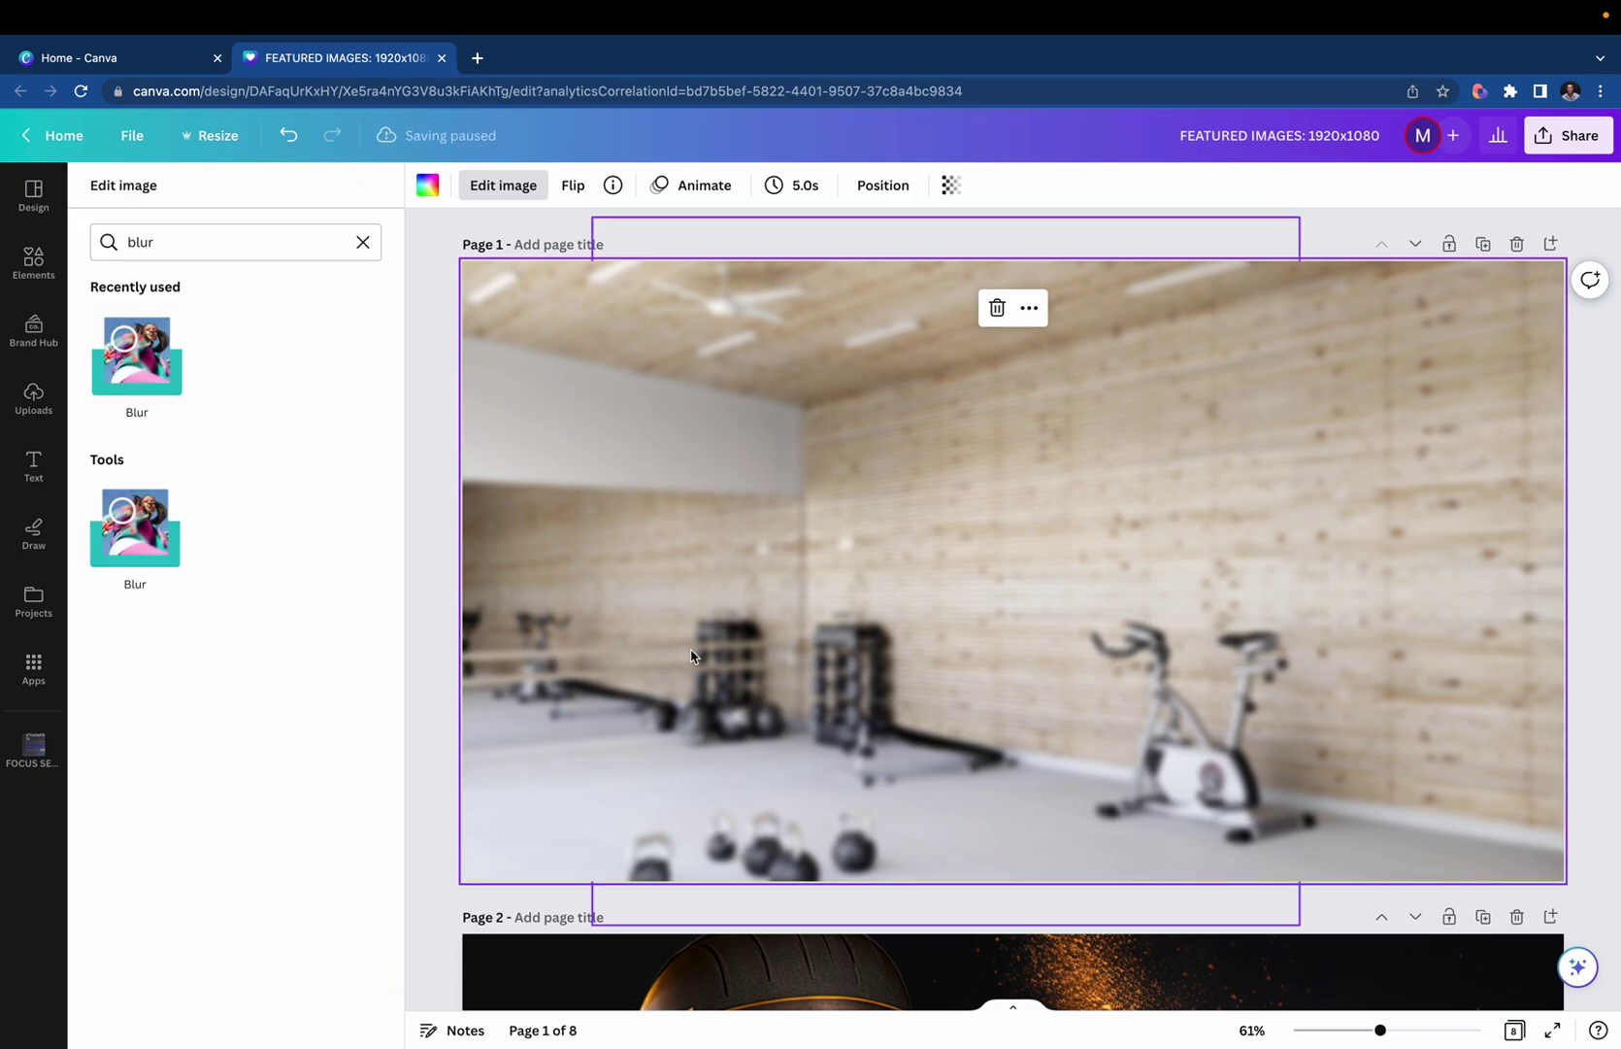
key("Escape")
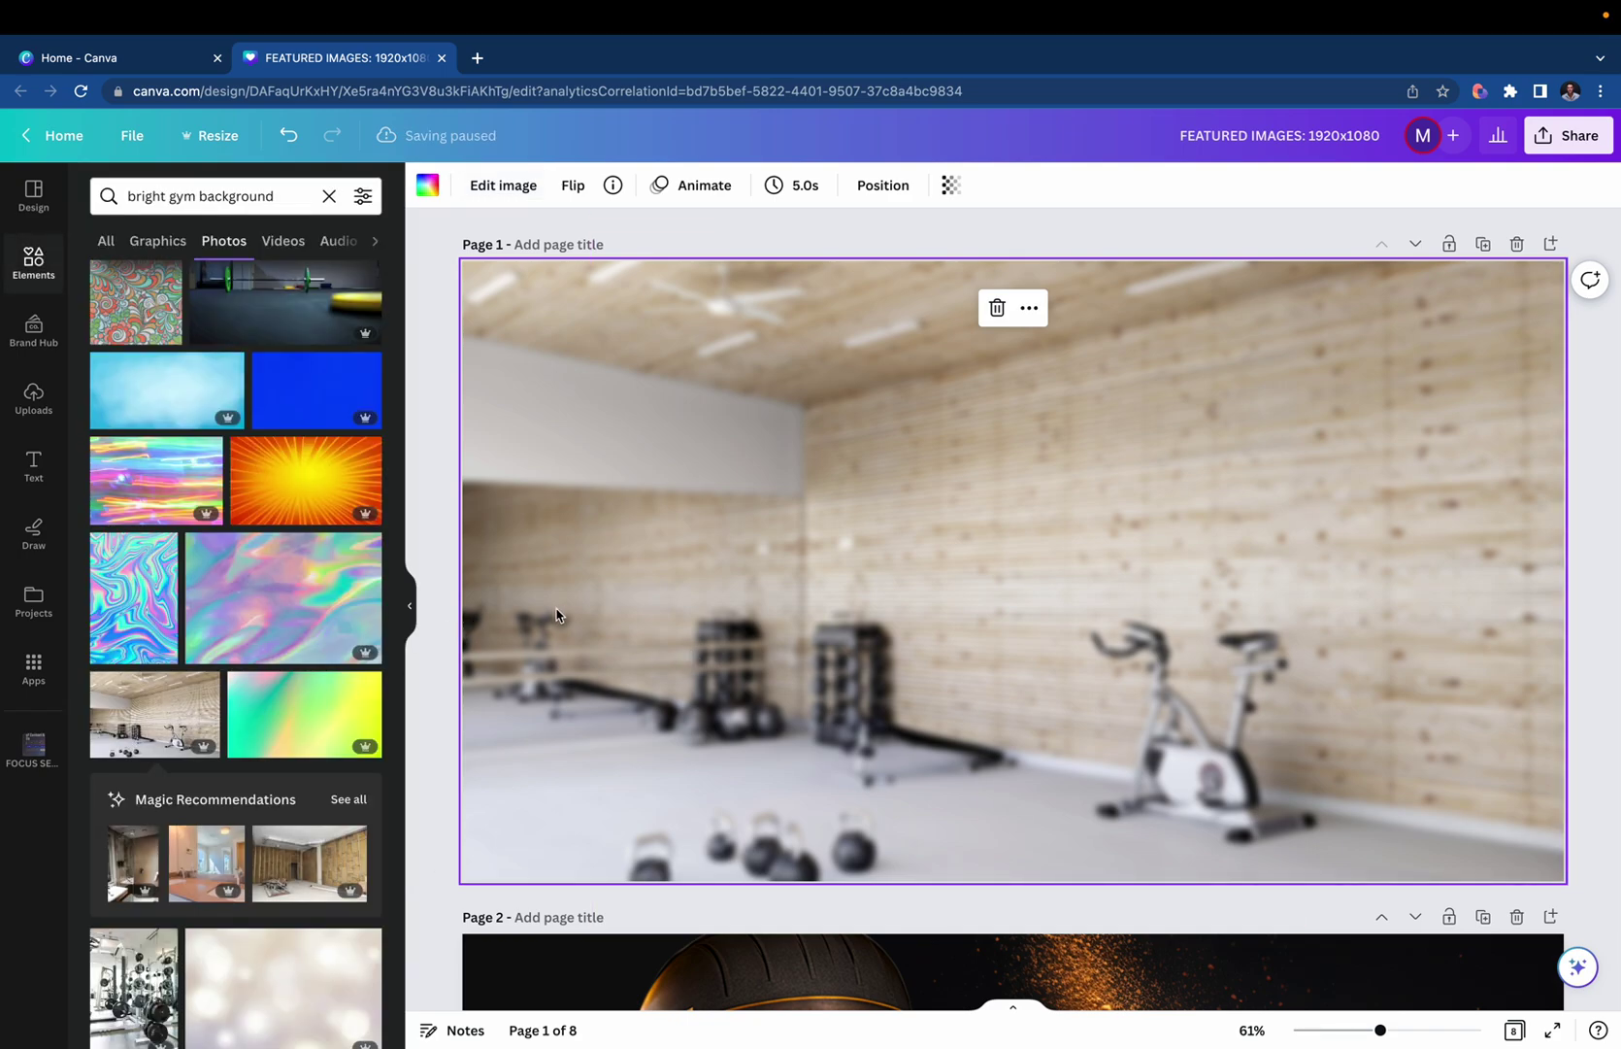
Open and close the crop view of the woman cutout to redisplay it over the blurred gym background.
left_click(1593, 579)
left_click_drag(1593, 578, 960, 428)
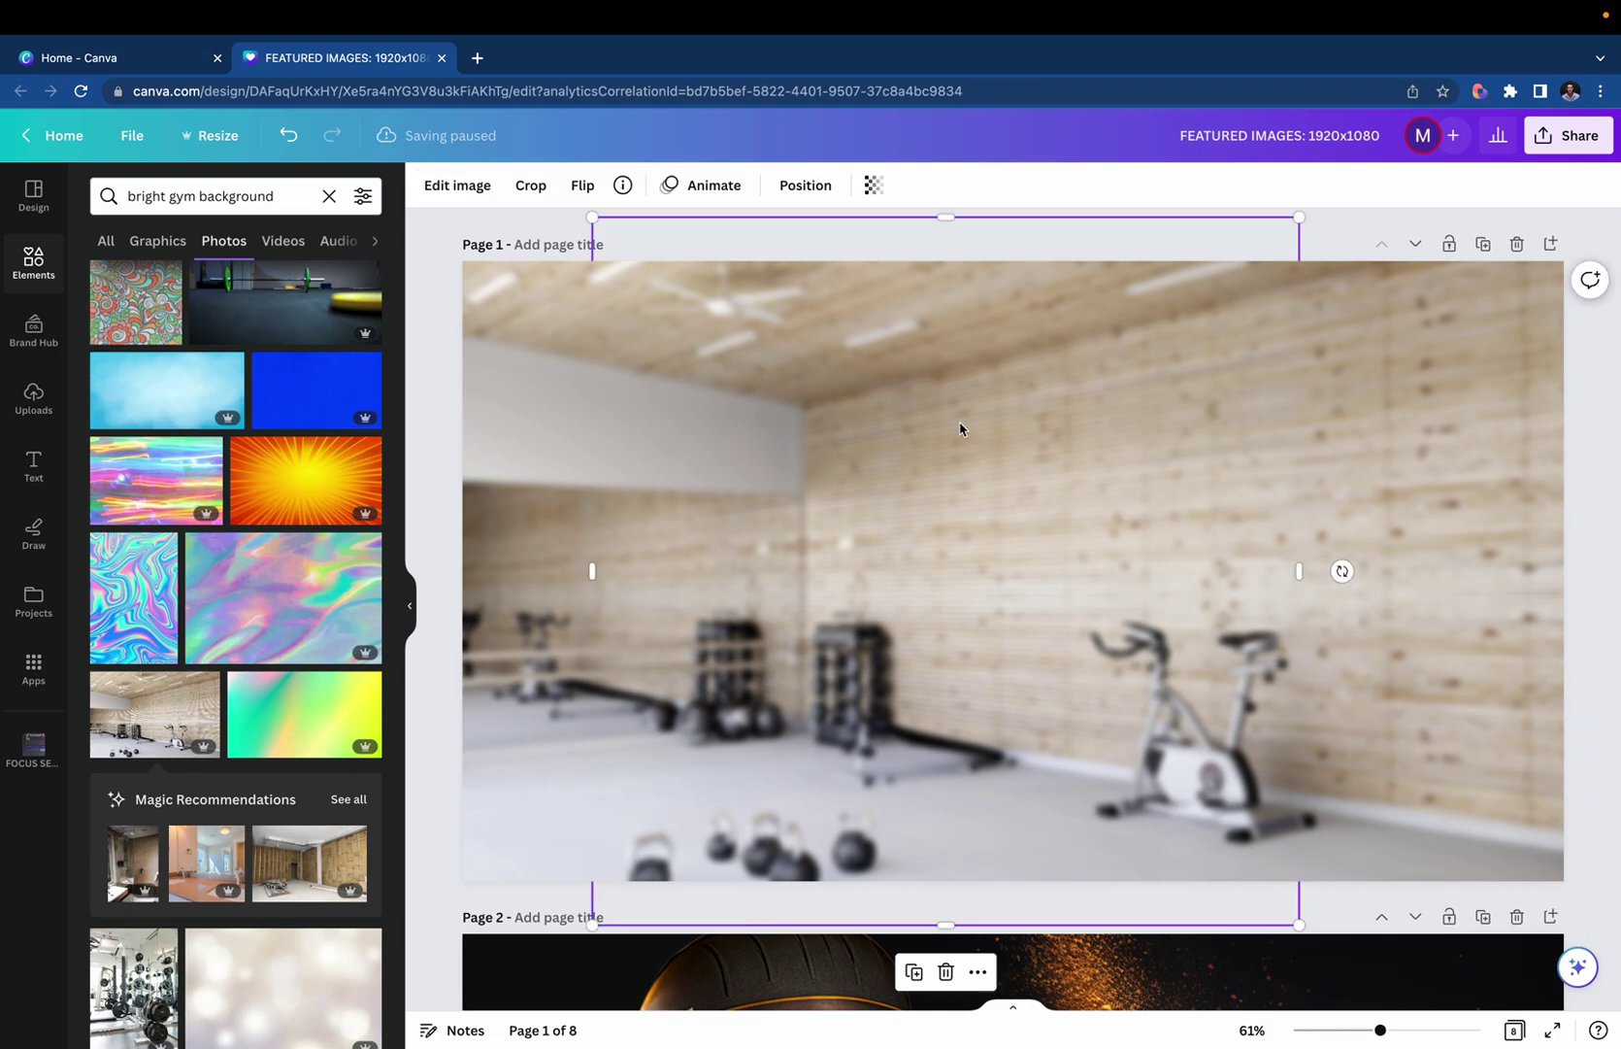
left_click(528, 376)
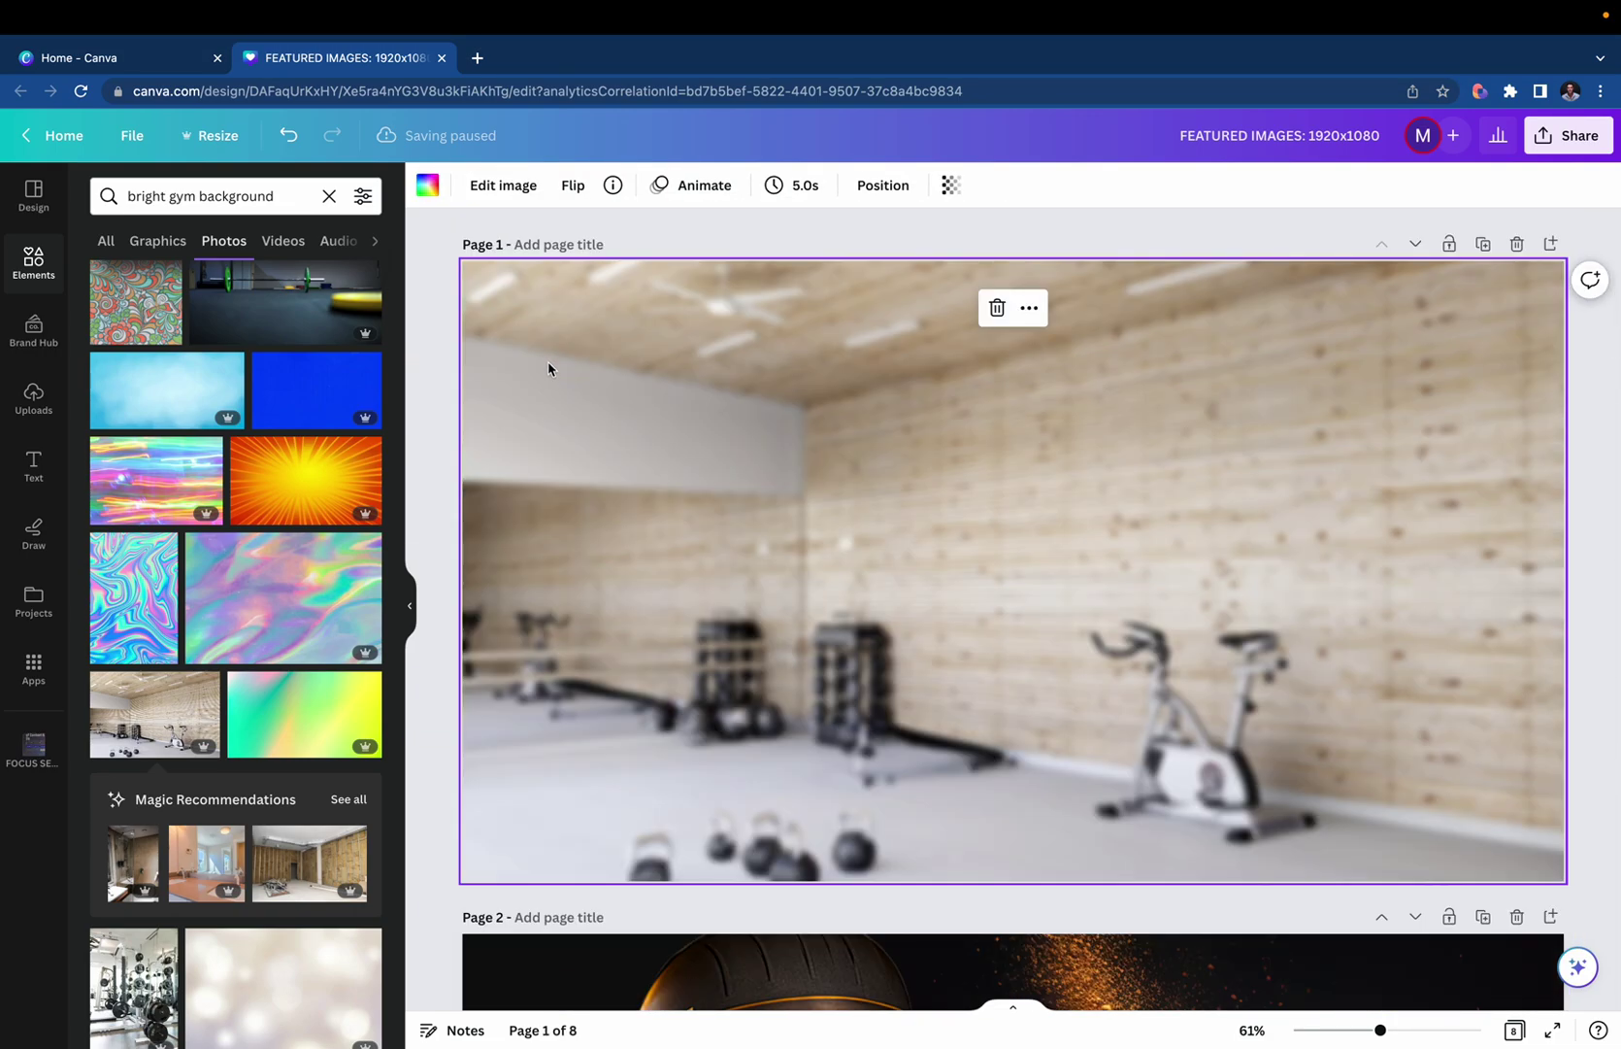
double_click(522, 342)
left_click(441, 392)
left_click(441, 392)
left_click(1003, 495)
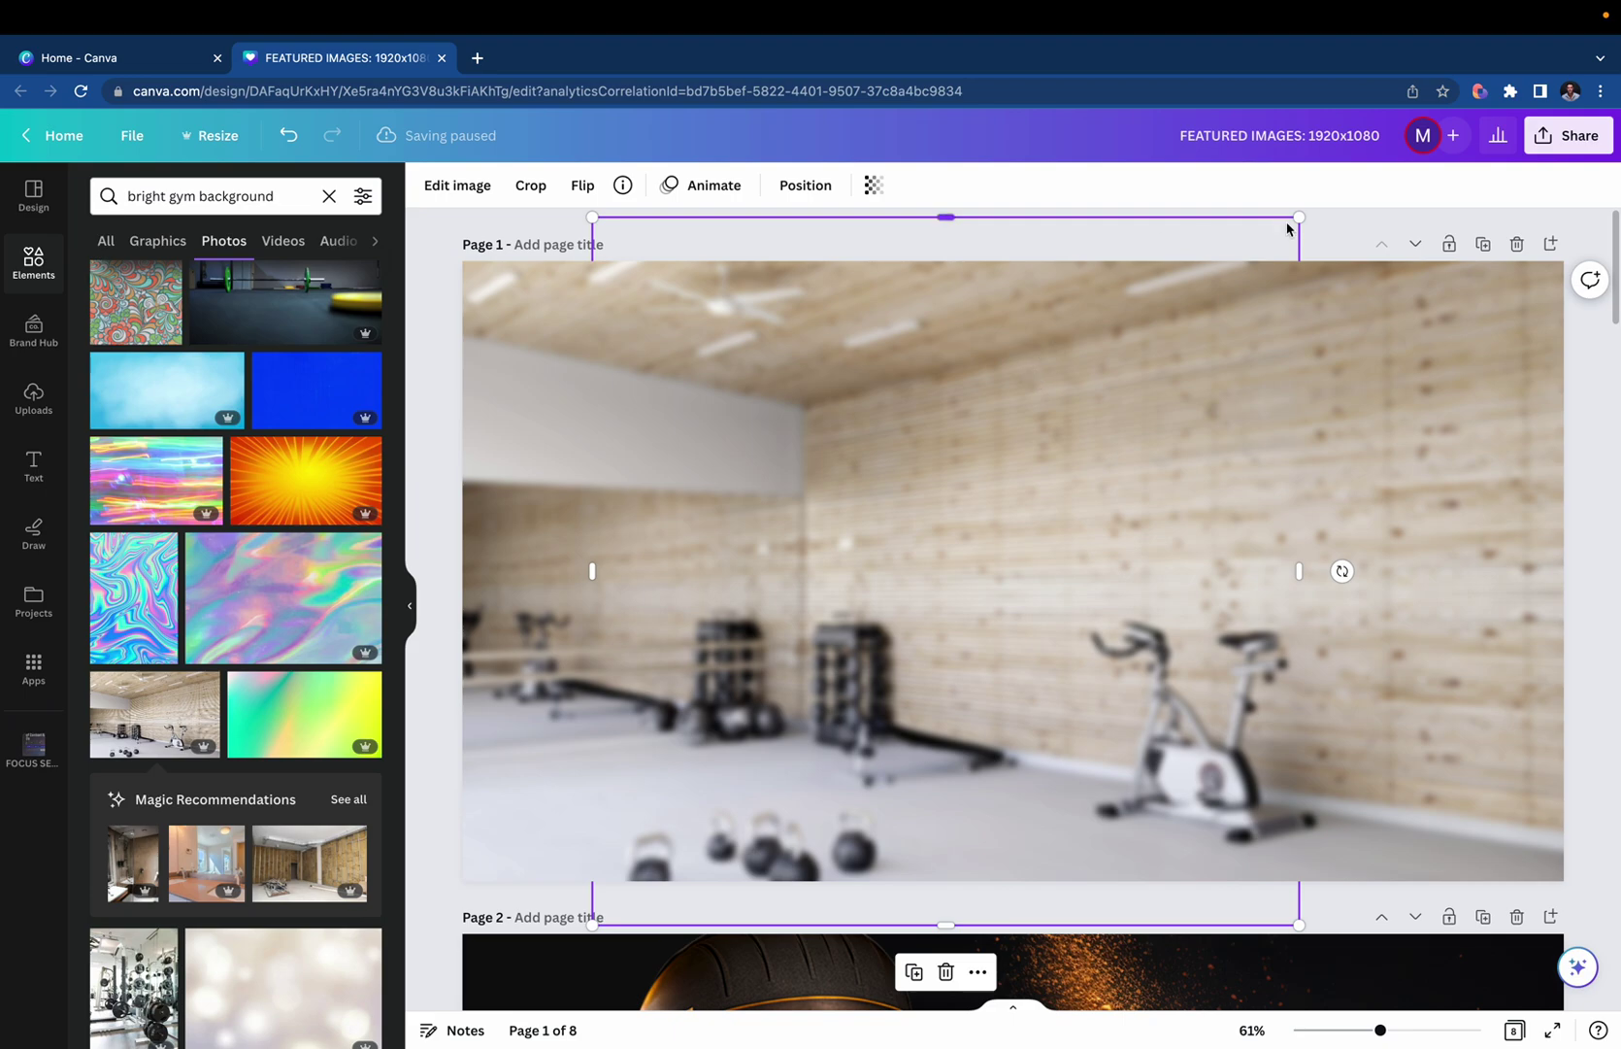
left_click(1316, 243)
left_click(979, 505)
double_click(979, 505)
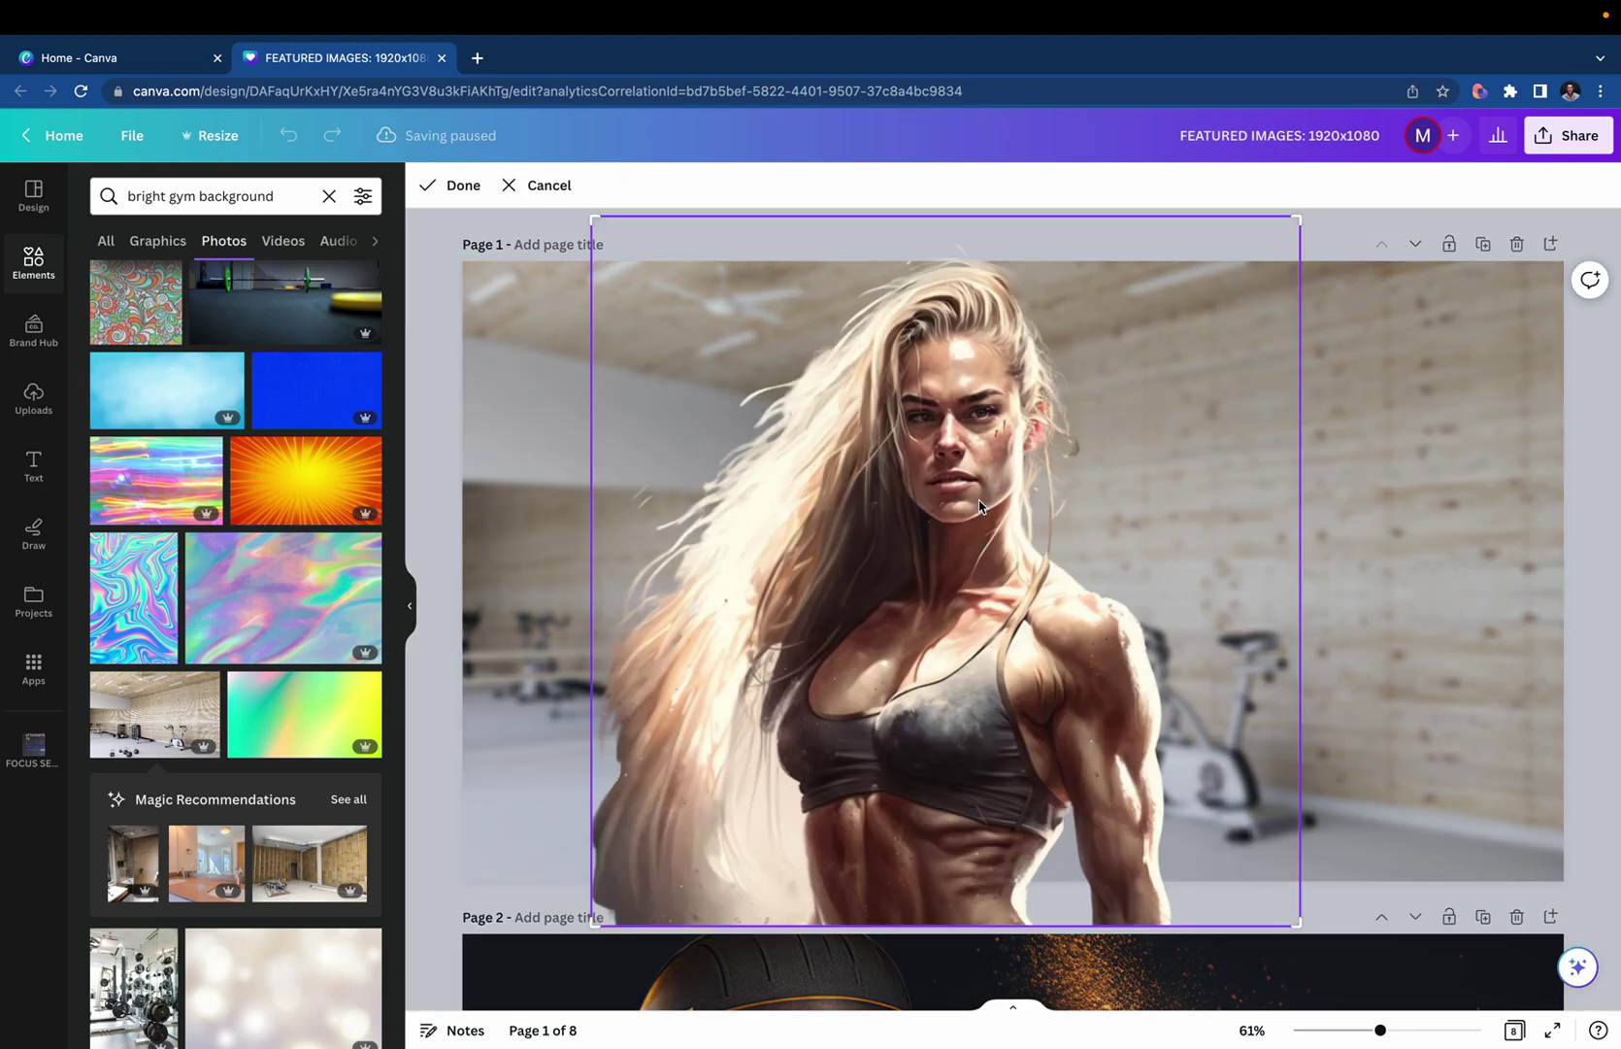
left_click(1584, 545)
left_click(1343, 573)
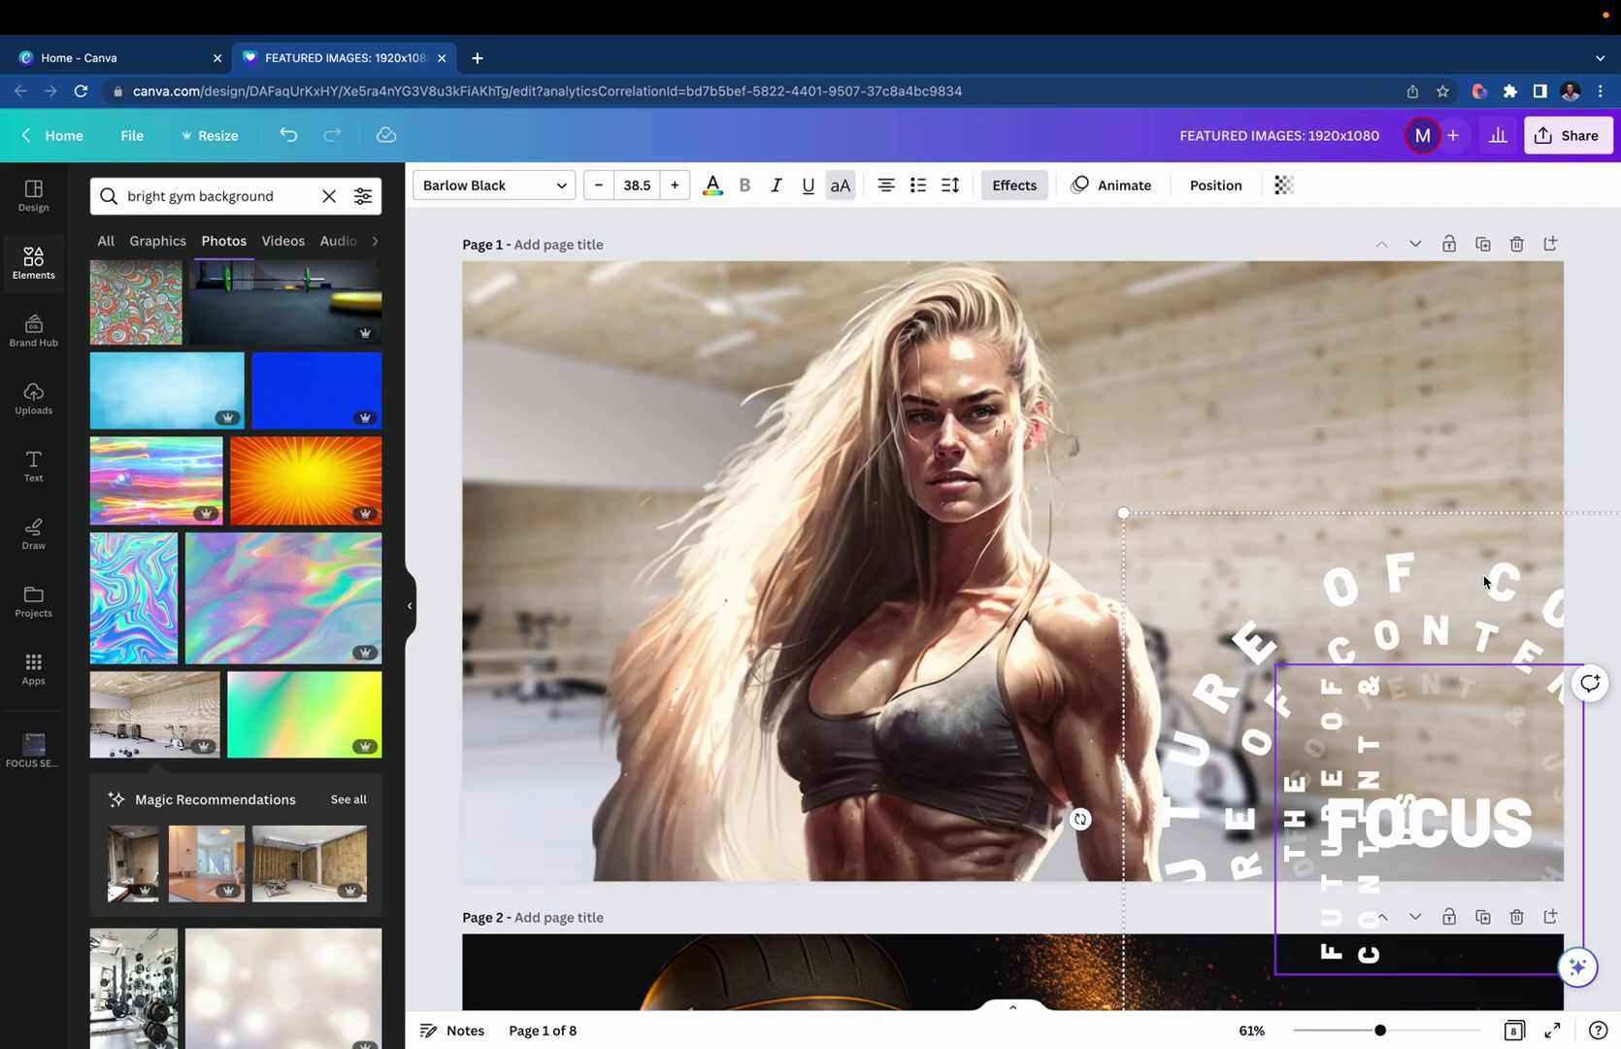
left_click(1585, 409)
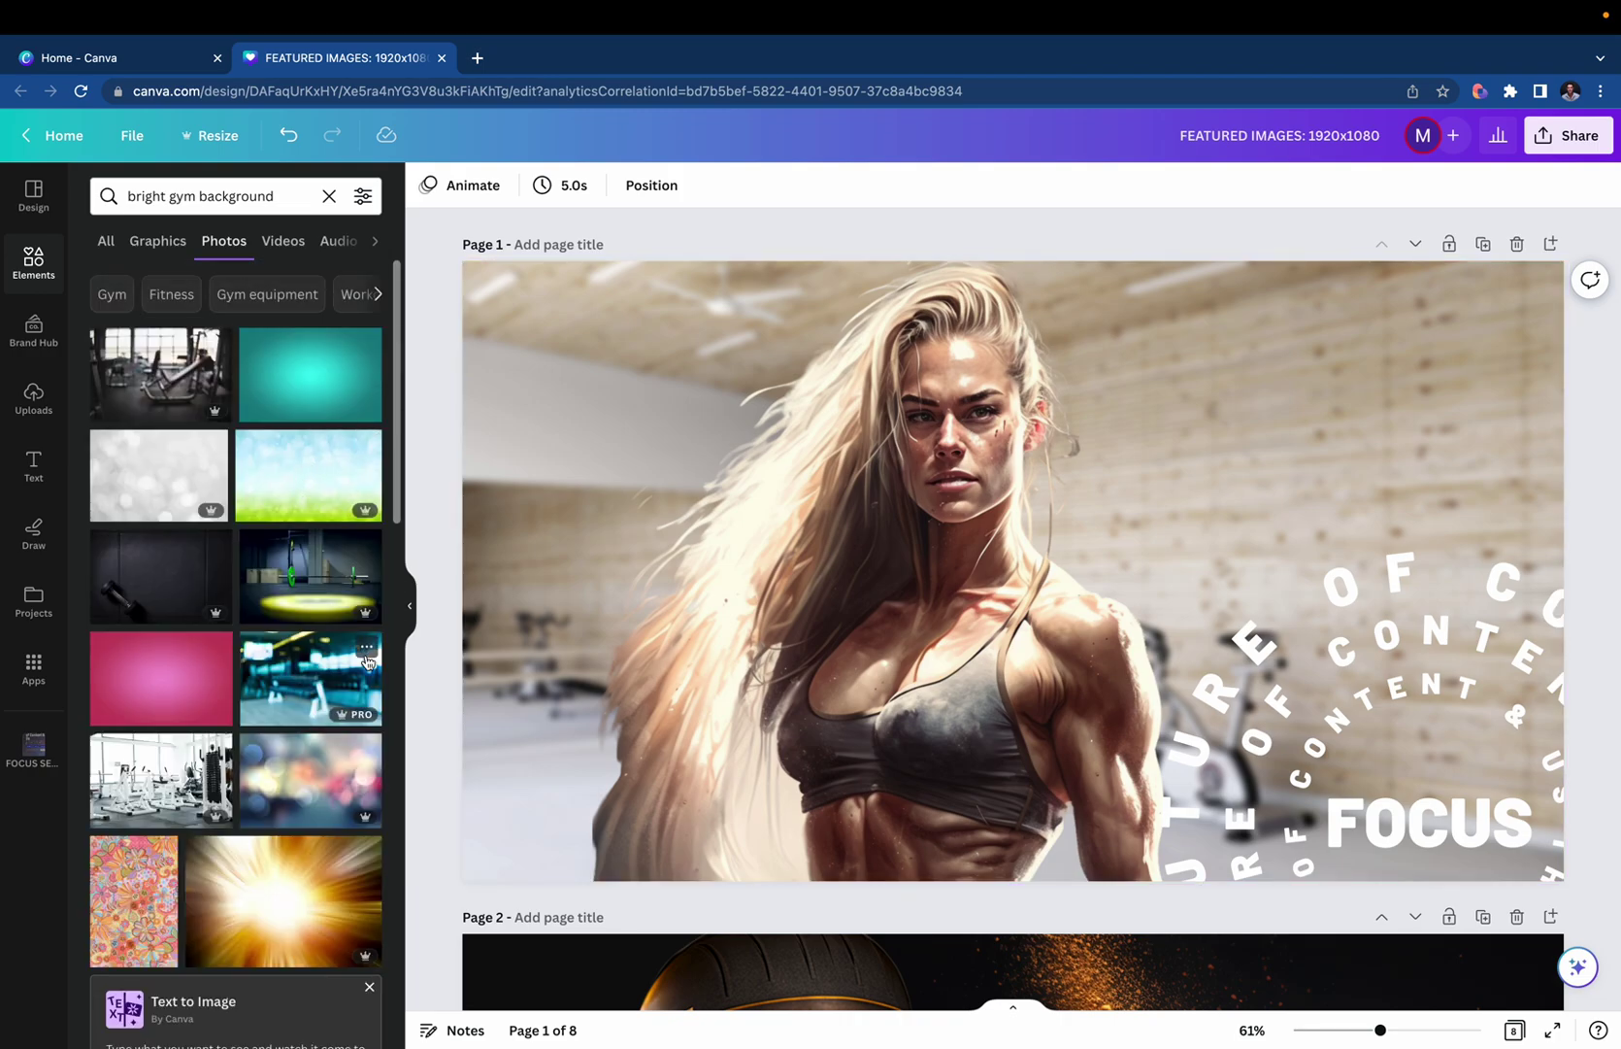
Place the golden light-burst photo on page 1 as a separate image and stretch it to cover the whole page.
left_click_drag(271, 880, 495, 326)
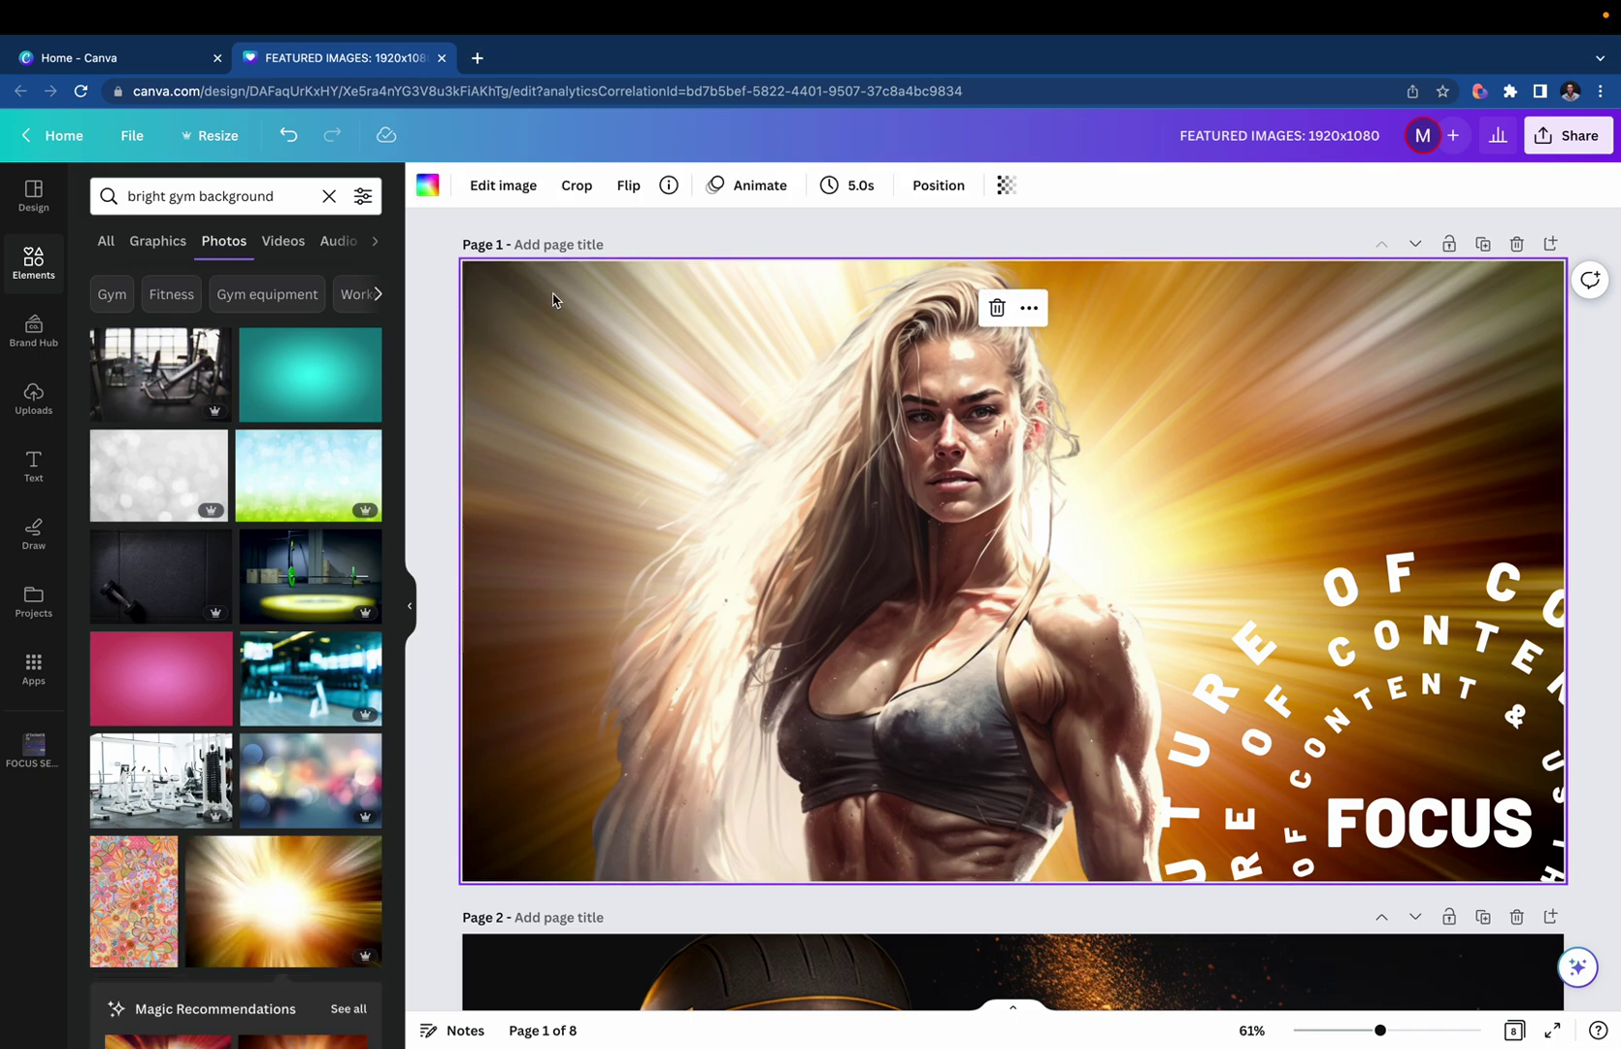
key("ctrl+z")
left_click_drag(282, 898, 565, 418)
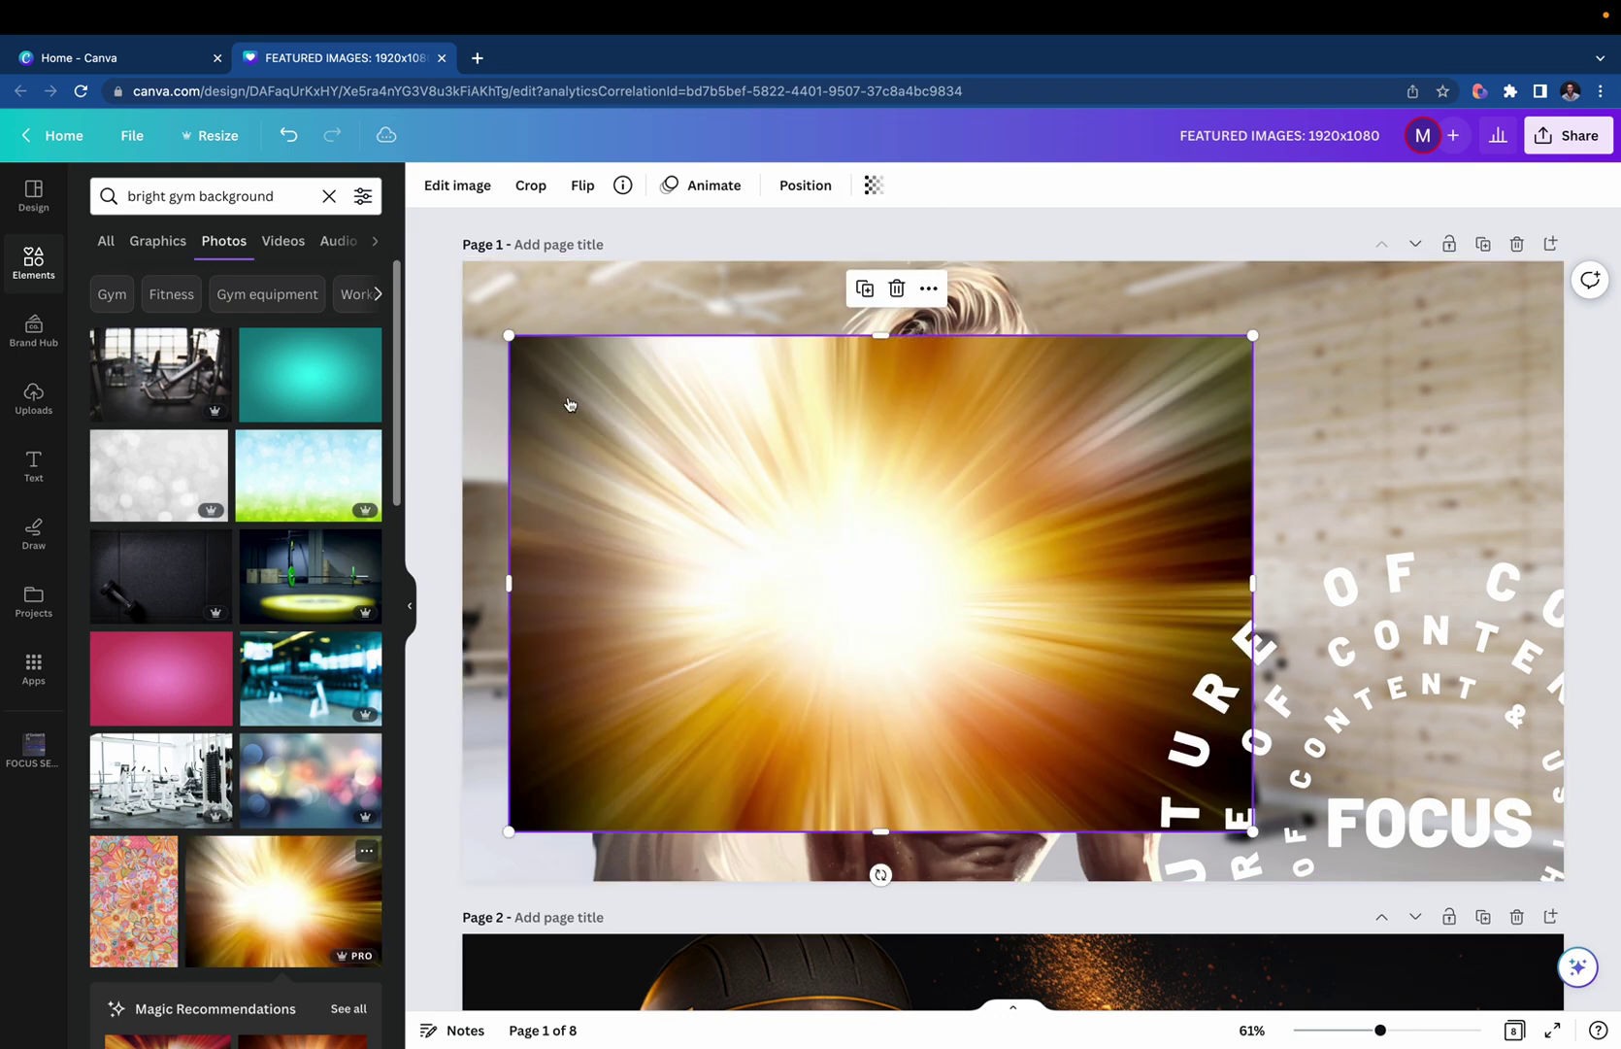
left_click_drag(1251, 335, 1365, 261)
left_click_drag(1365, 831, 1430, 875)
left_click_drag(1425, 563, 1564, 567)
left_click_drag(508, 568, 465, 563)
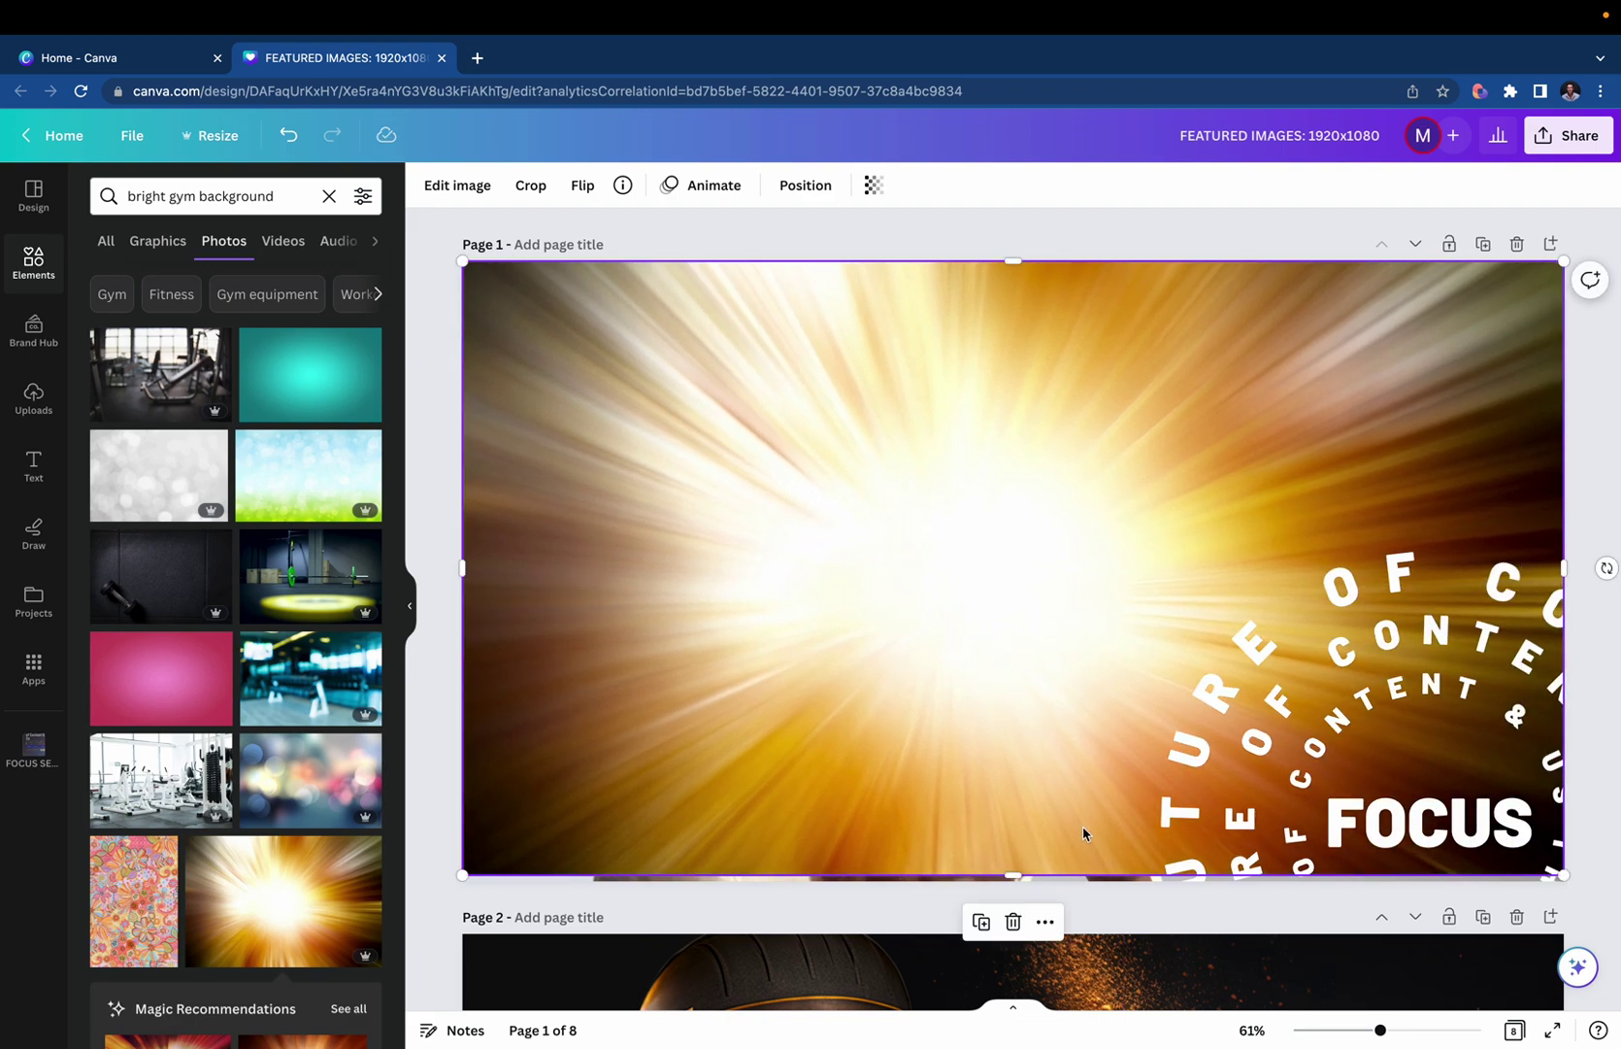
left_click_drag(1004, 875, 1004, 881)
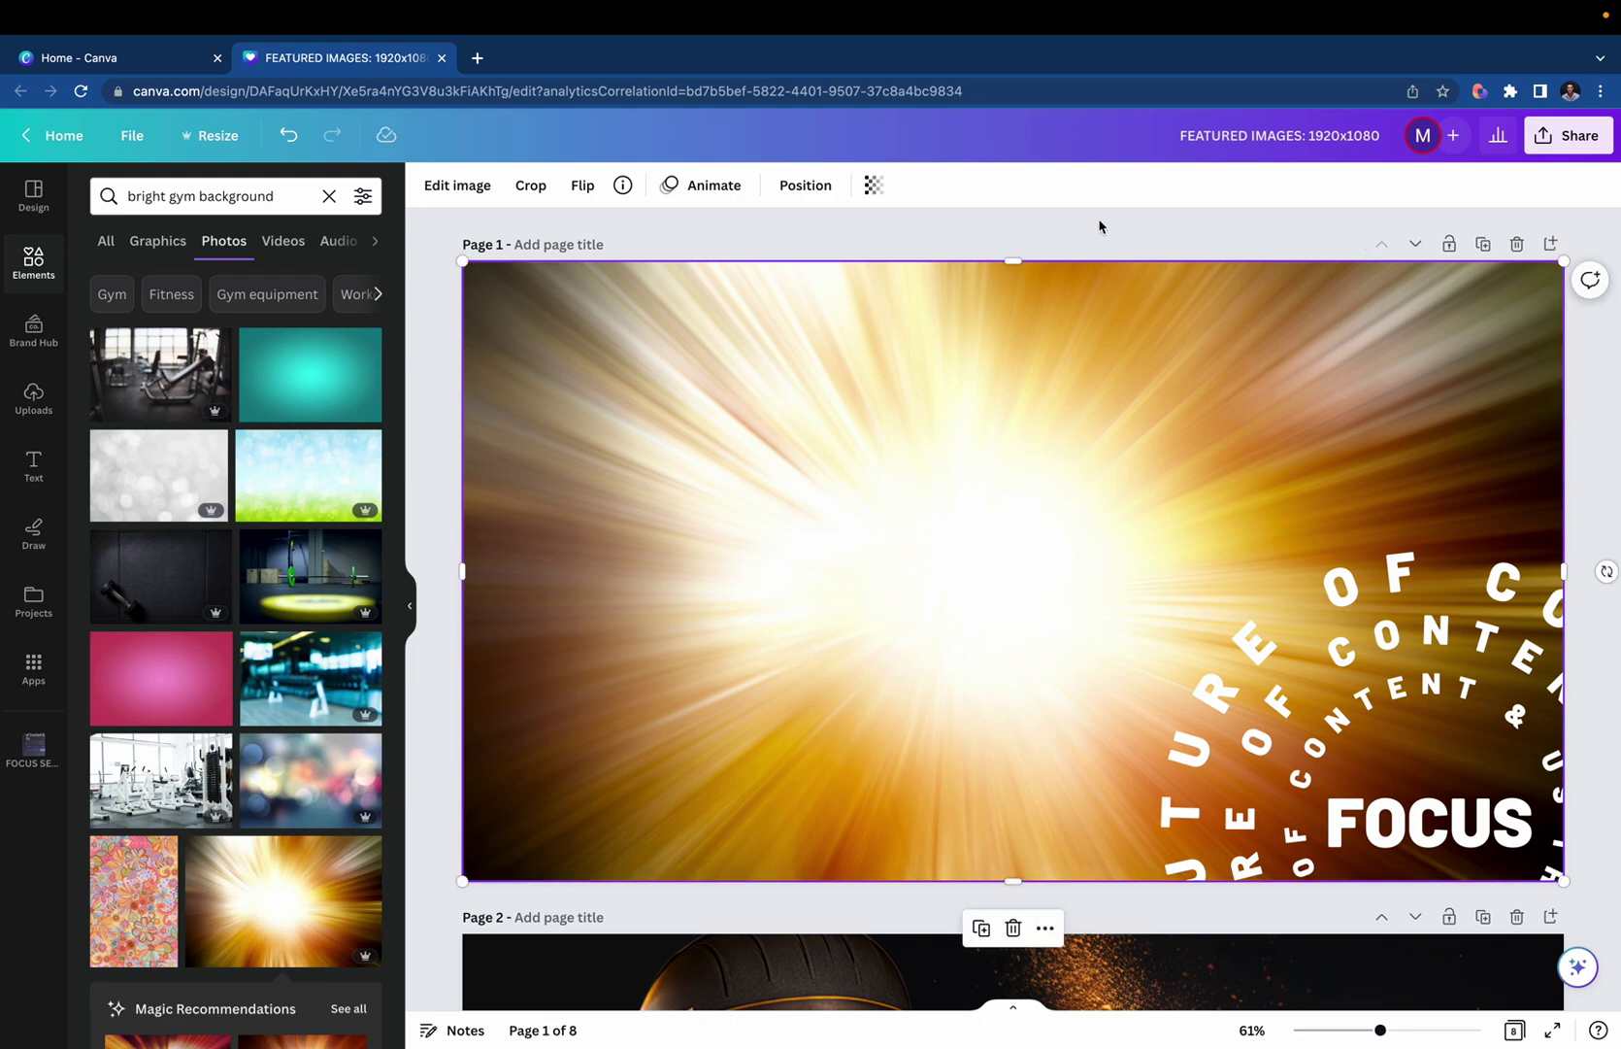
Set the light-burst overlay's transparency to 34 and send it behind the woman cutout.
left_click(873, 186)
left_click_drag(873, 259, 753, 260)
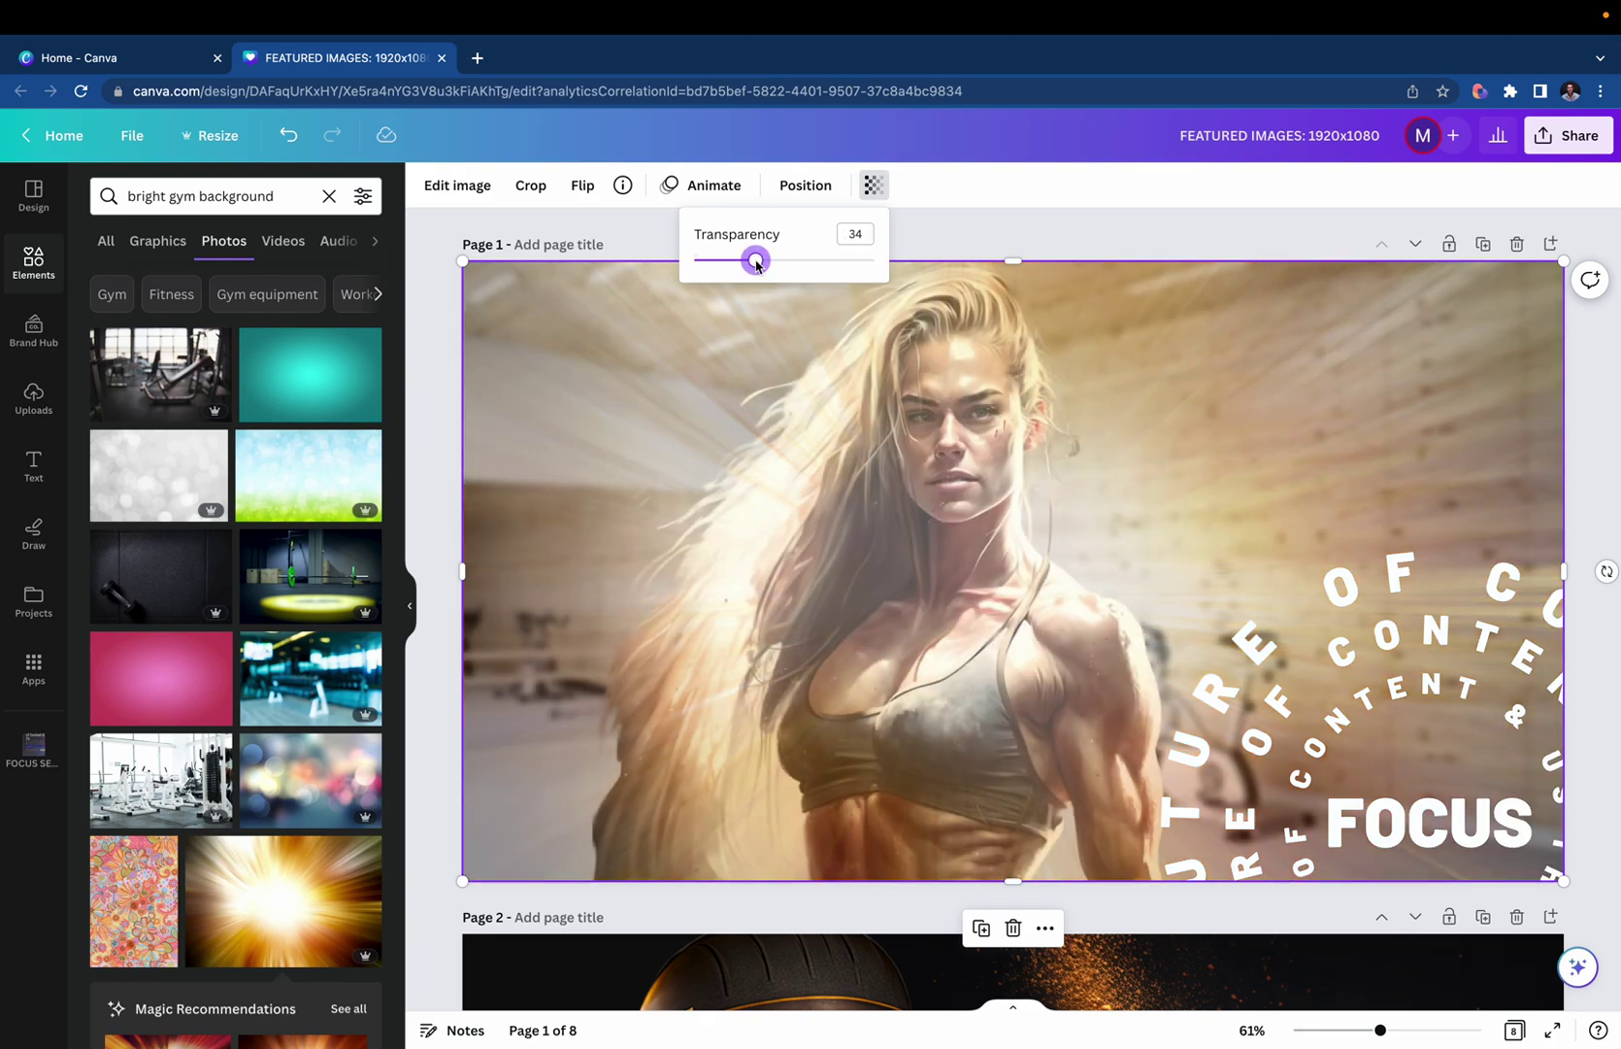
left_click(453, 480)
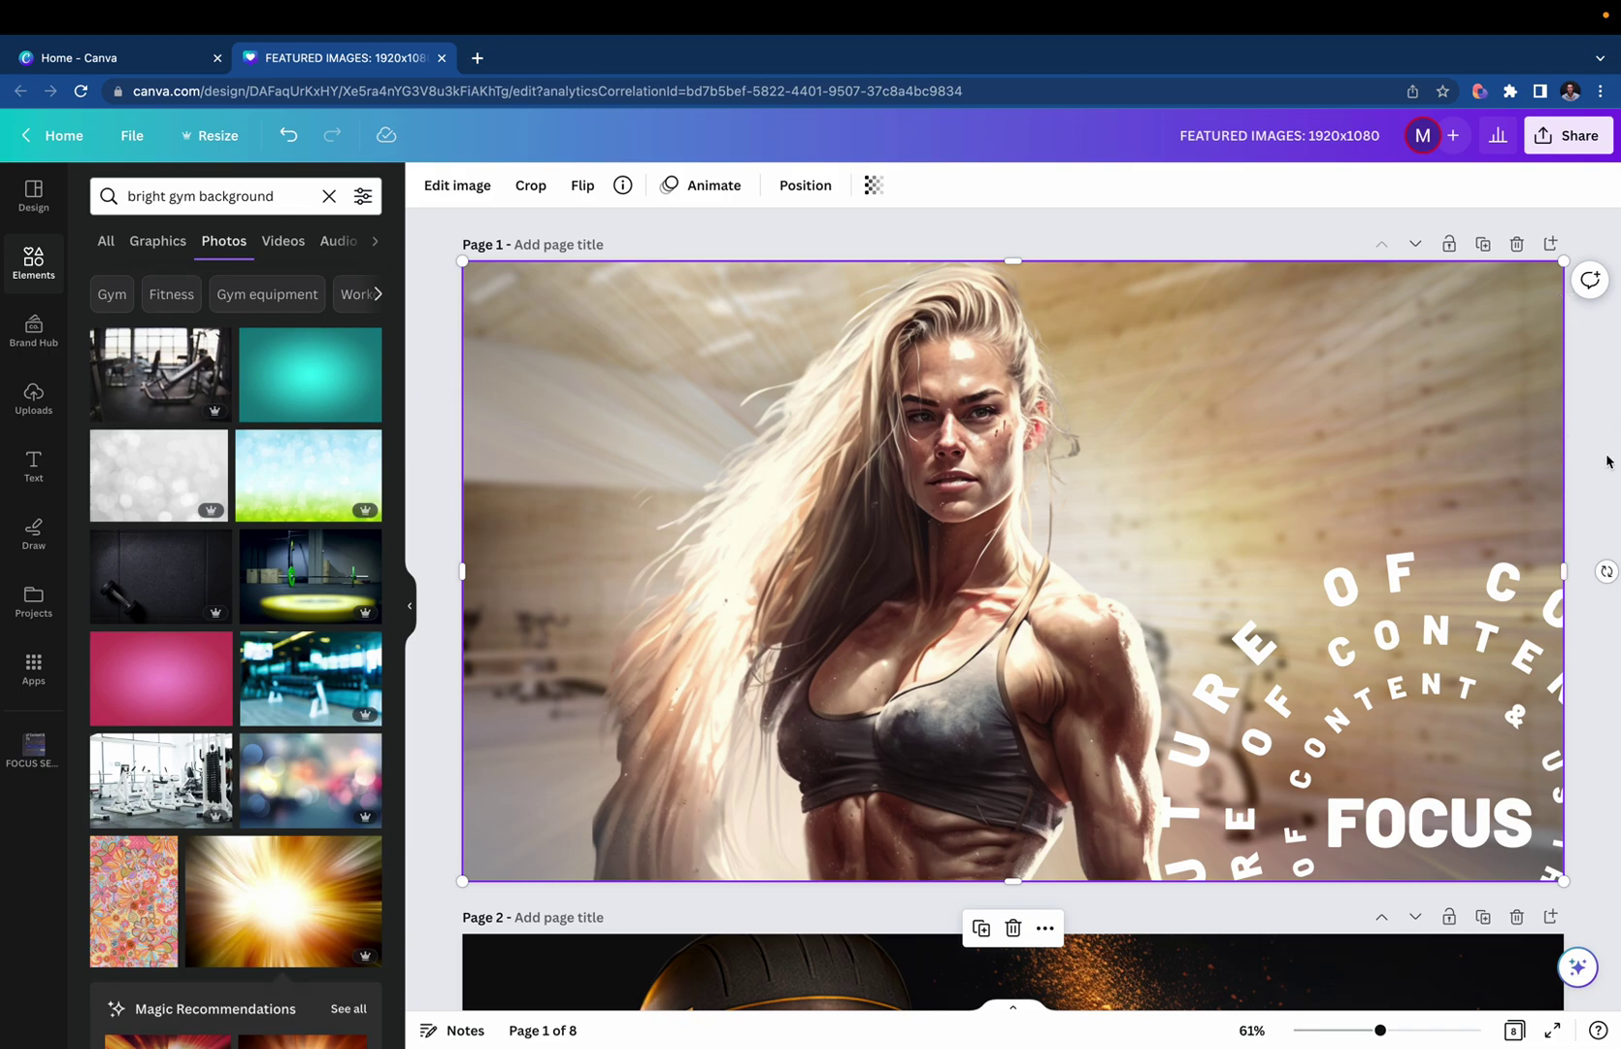
key("Delete")
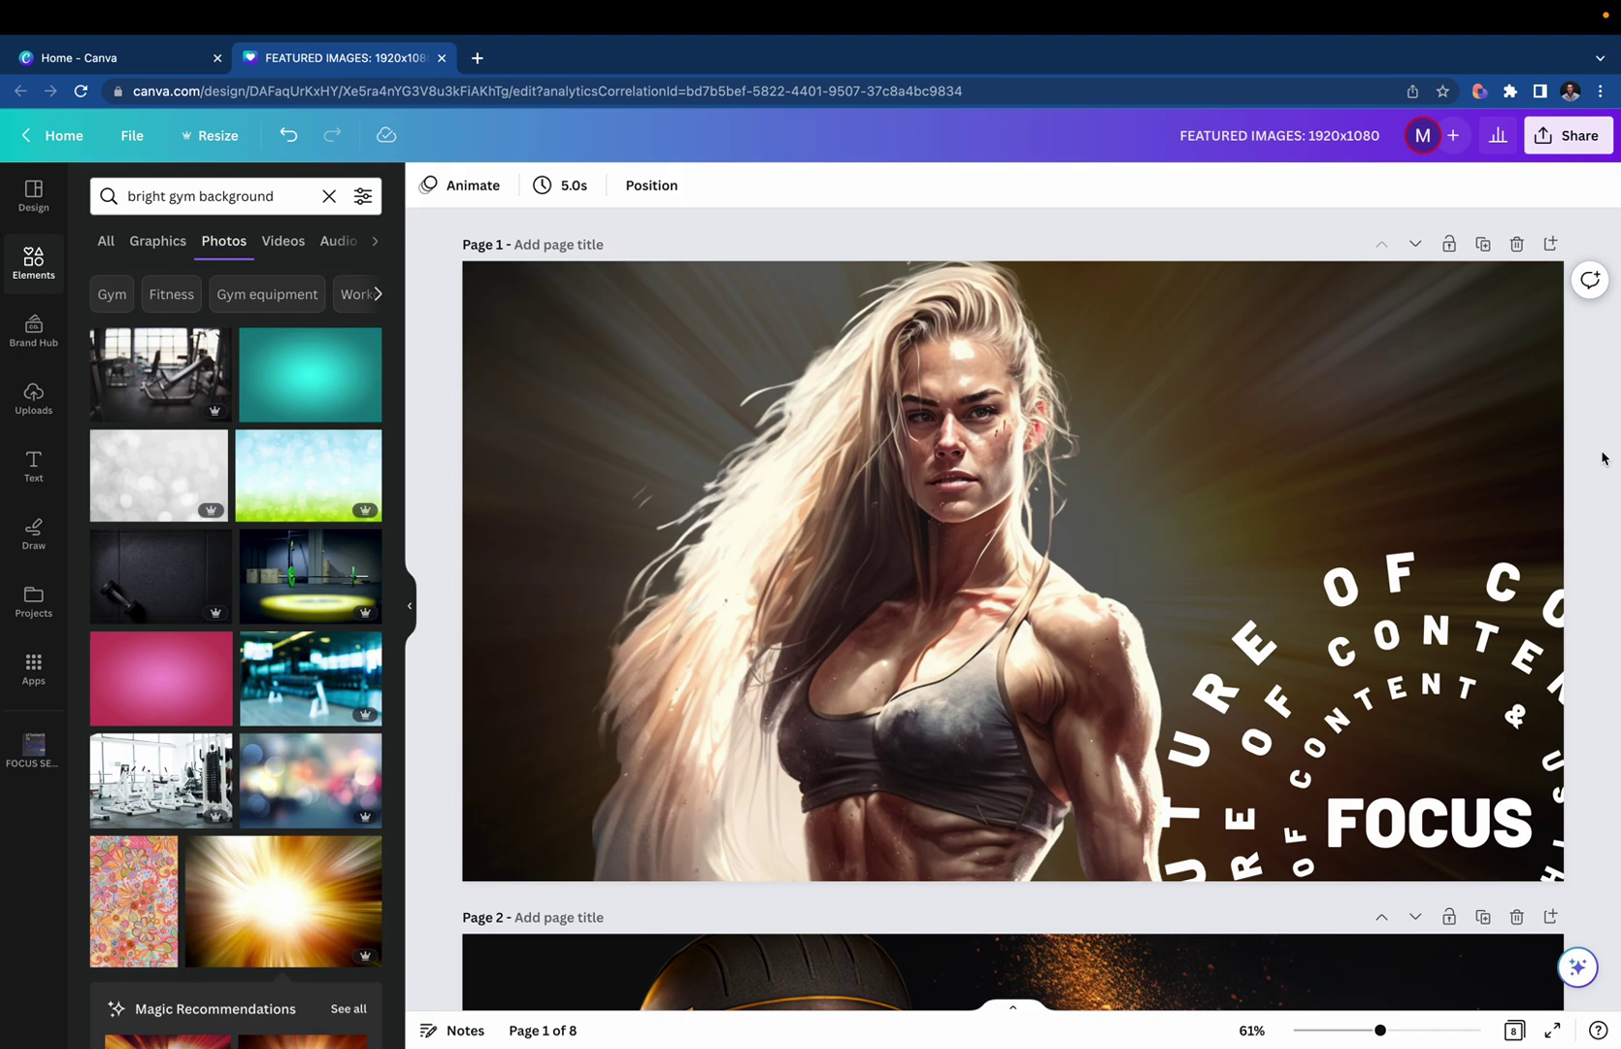
key("ctrl+z")
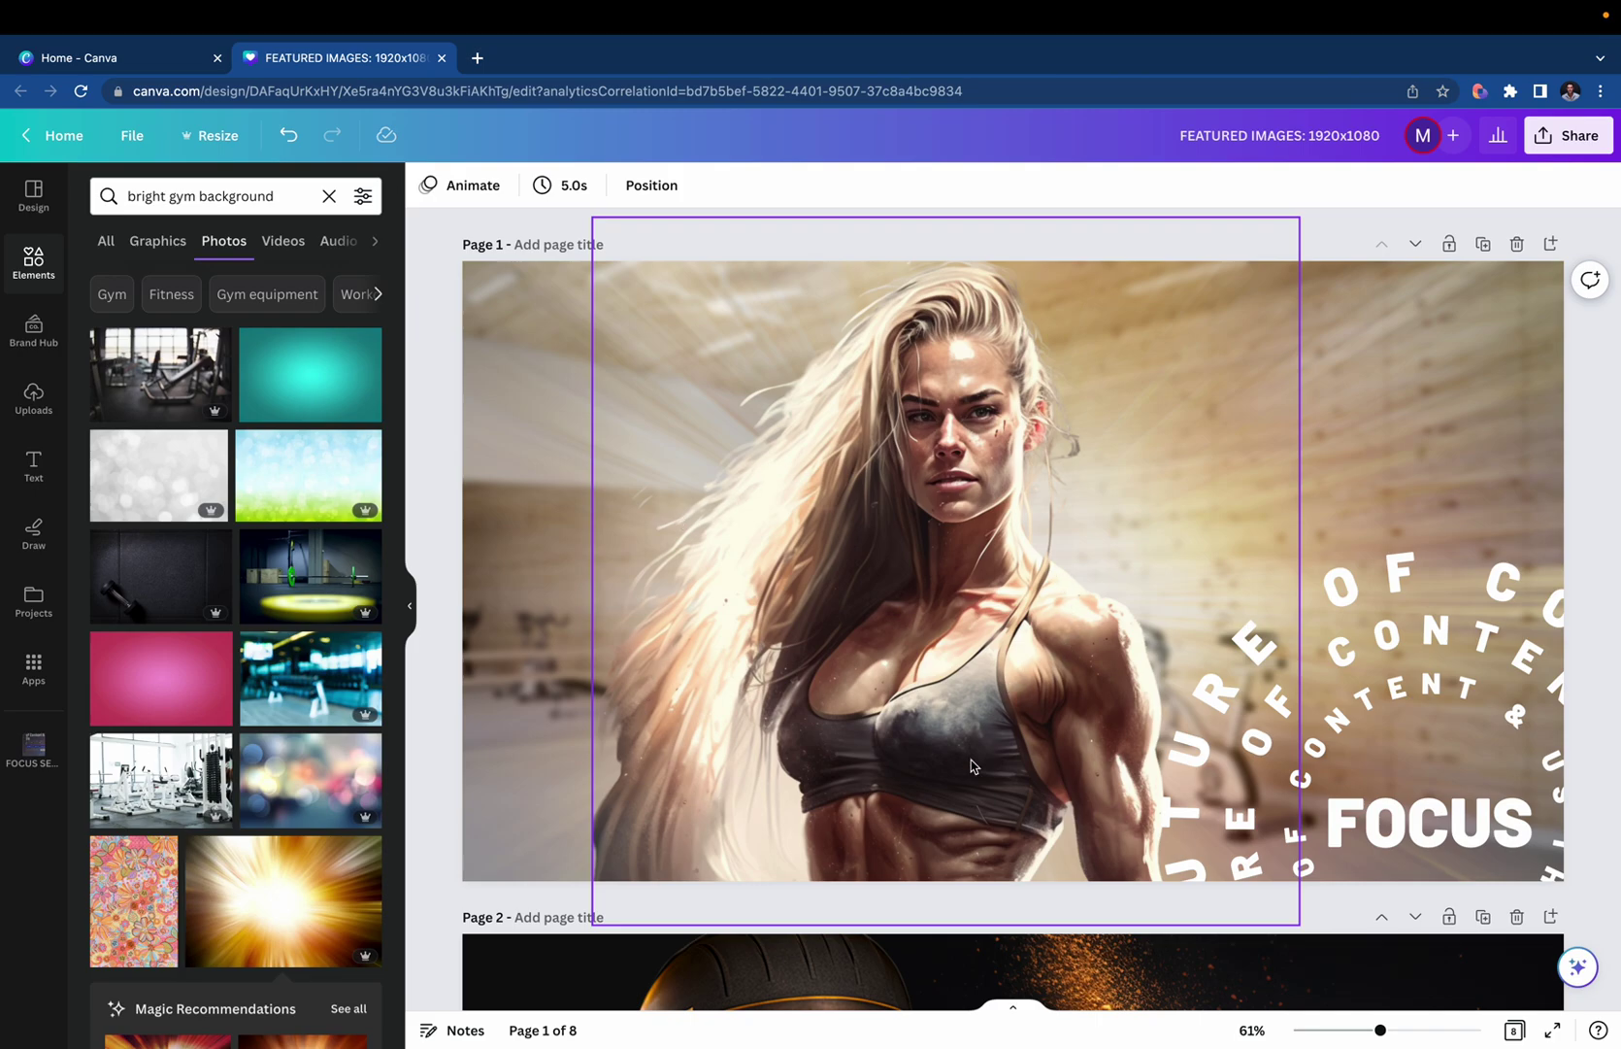
Enlarge the woman cutout on page 1 past the page's lower edge and shift it slightly upward.
left_click(822, 671)
left_click_drag(592, 923, 438, 1015)
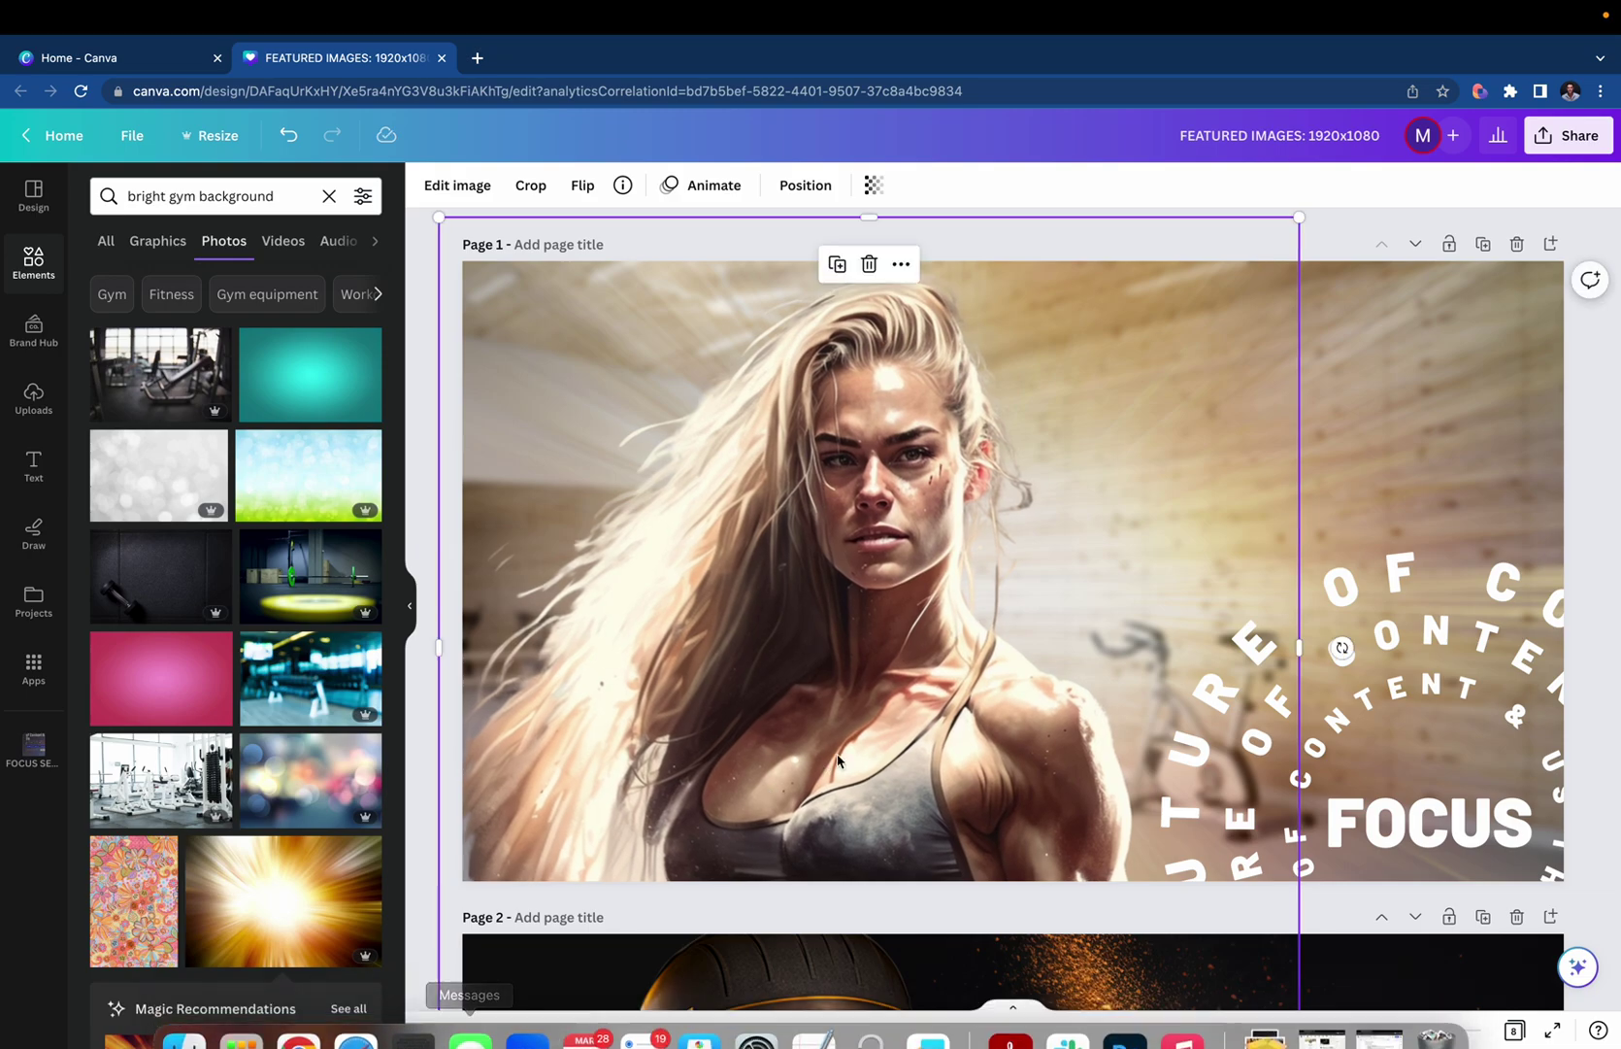
left_click_drag(869, 748, 866, 729)
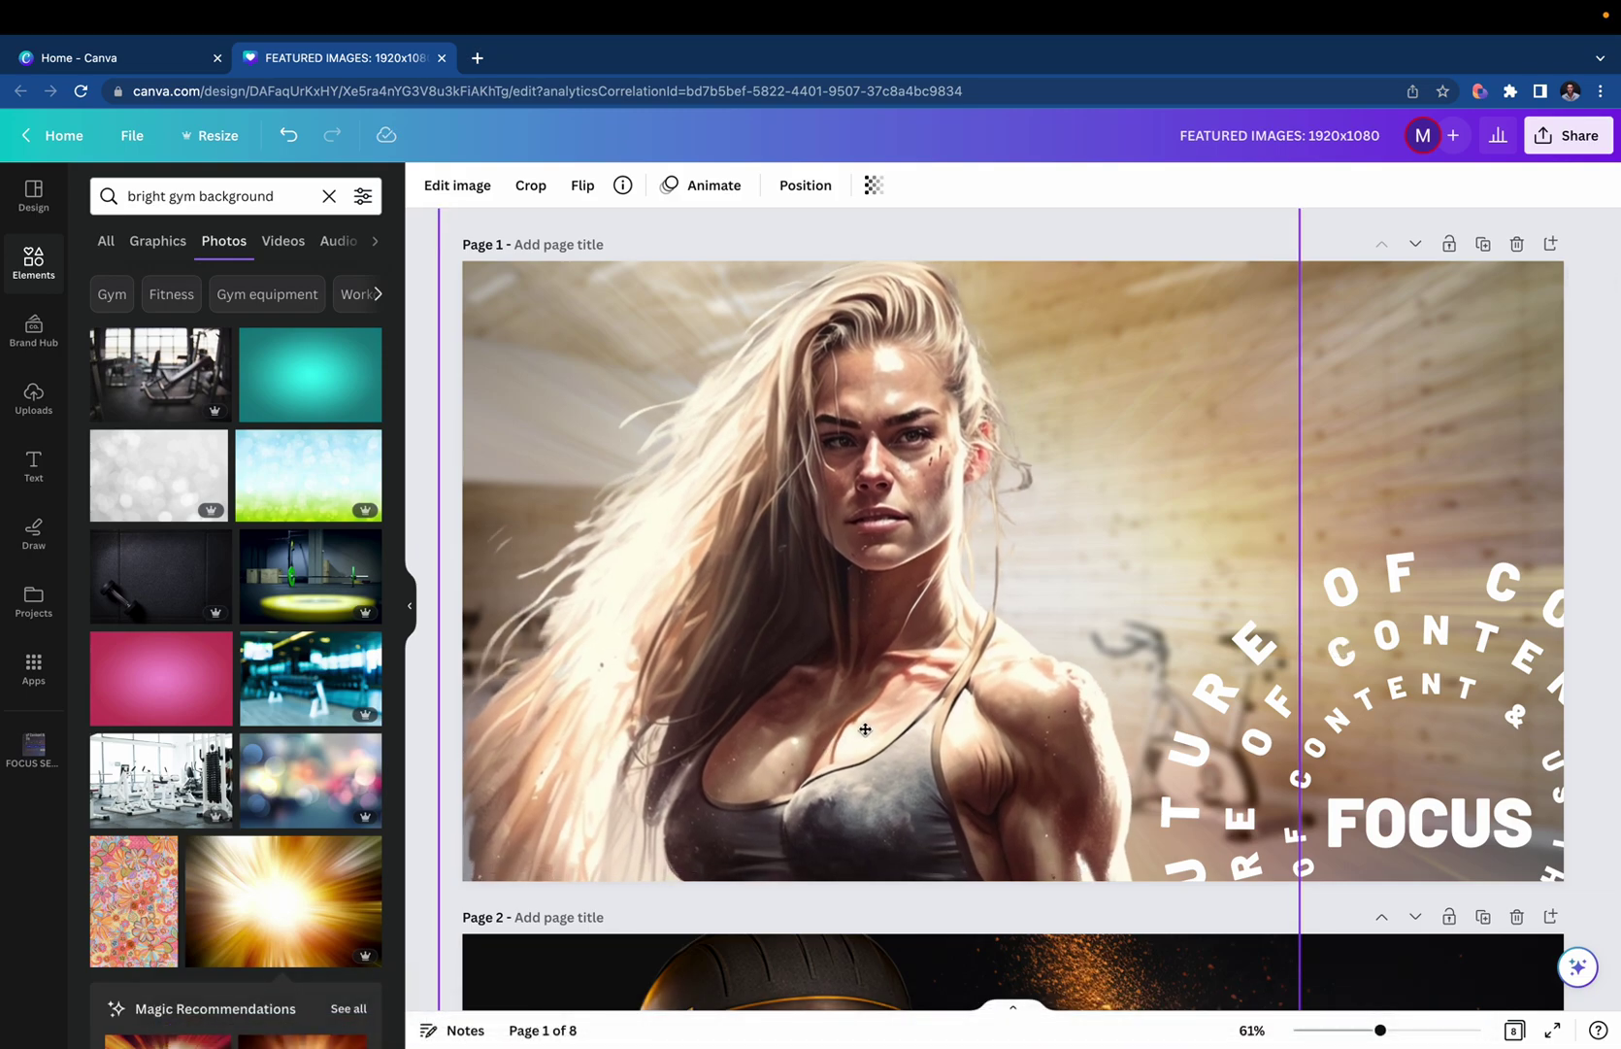
scroll(1250, 699, "down", 2, "ctrl")
scroll(1249, 699, "down", 3, "ctrl")
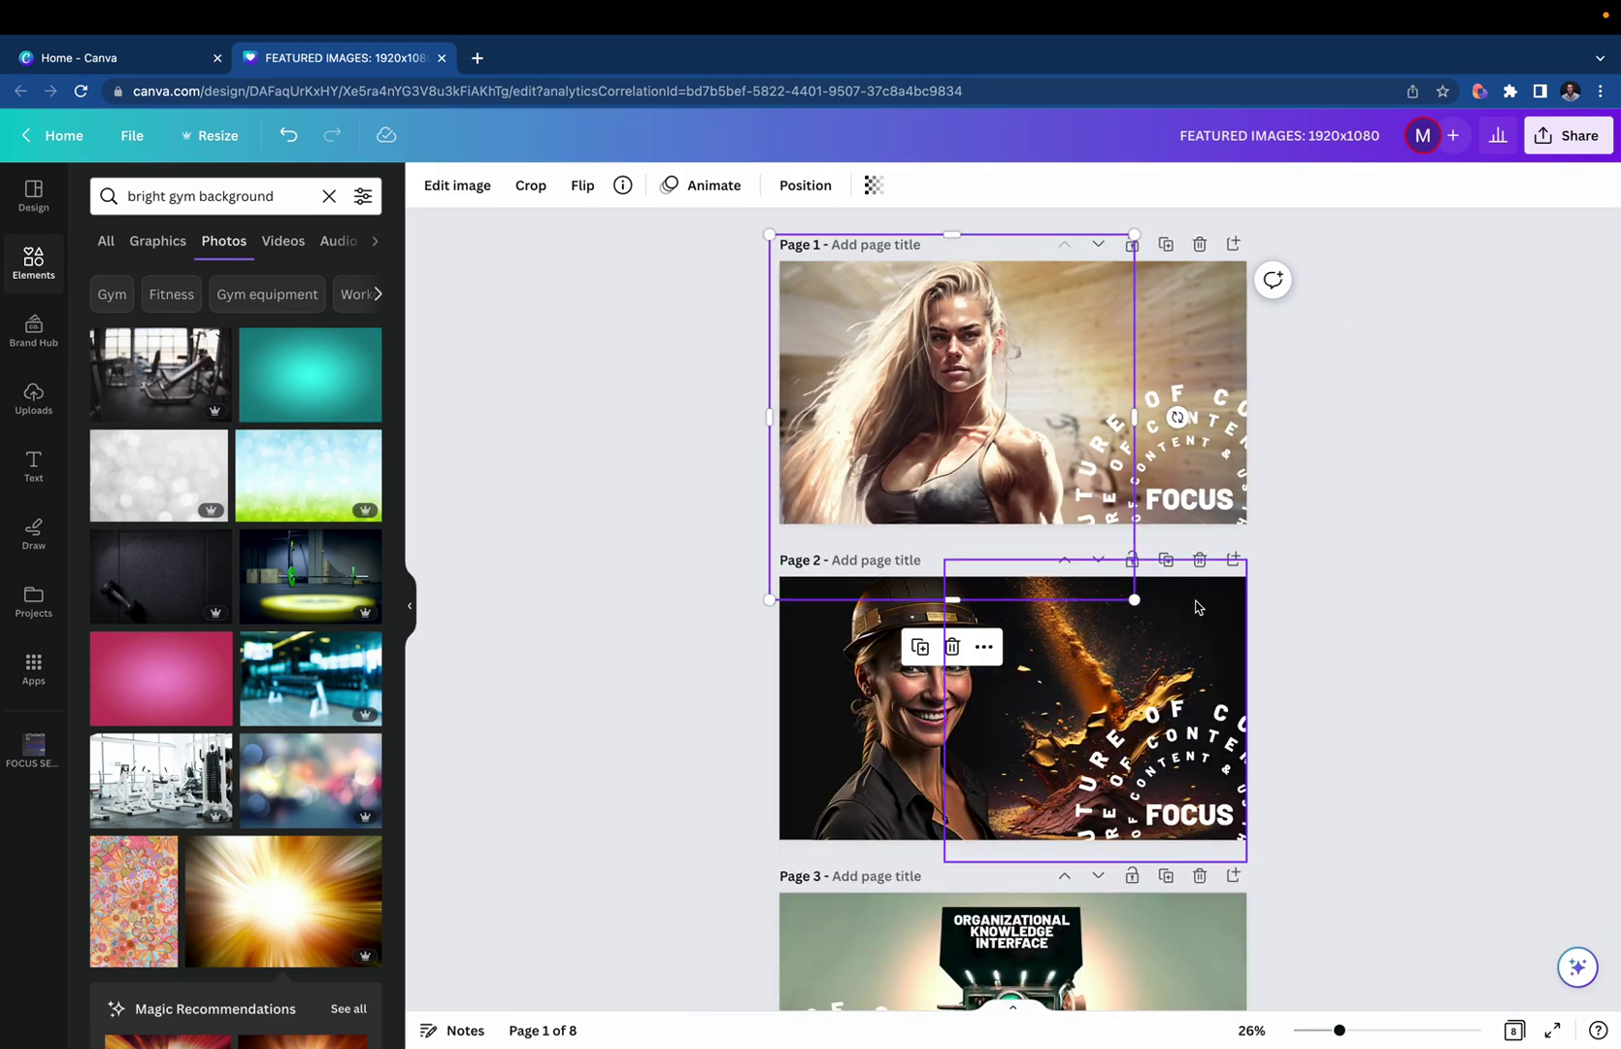
mouse_move(1135, 600)
left_mouse_down()
mouse_move(1190, 610)
mouse_move(1163, 616)
left_mouse_up()
left_click_drag(965, 445, 964, 434)
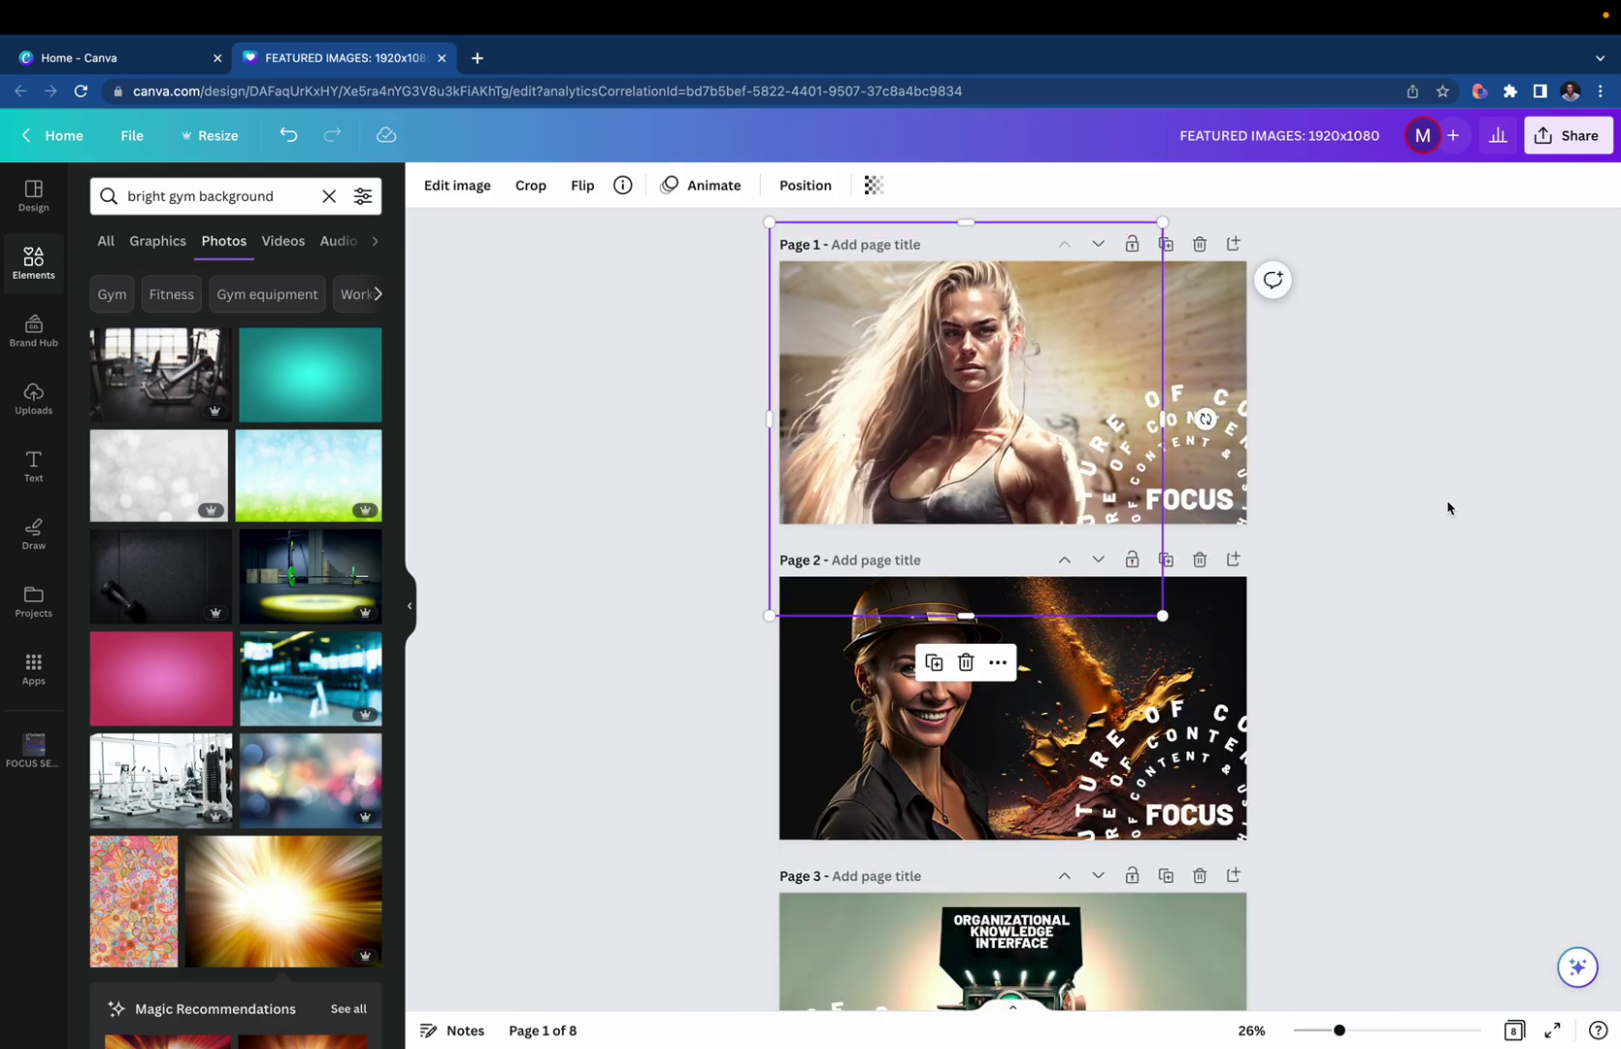
left_click(1422, 497)
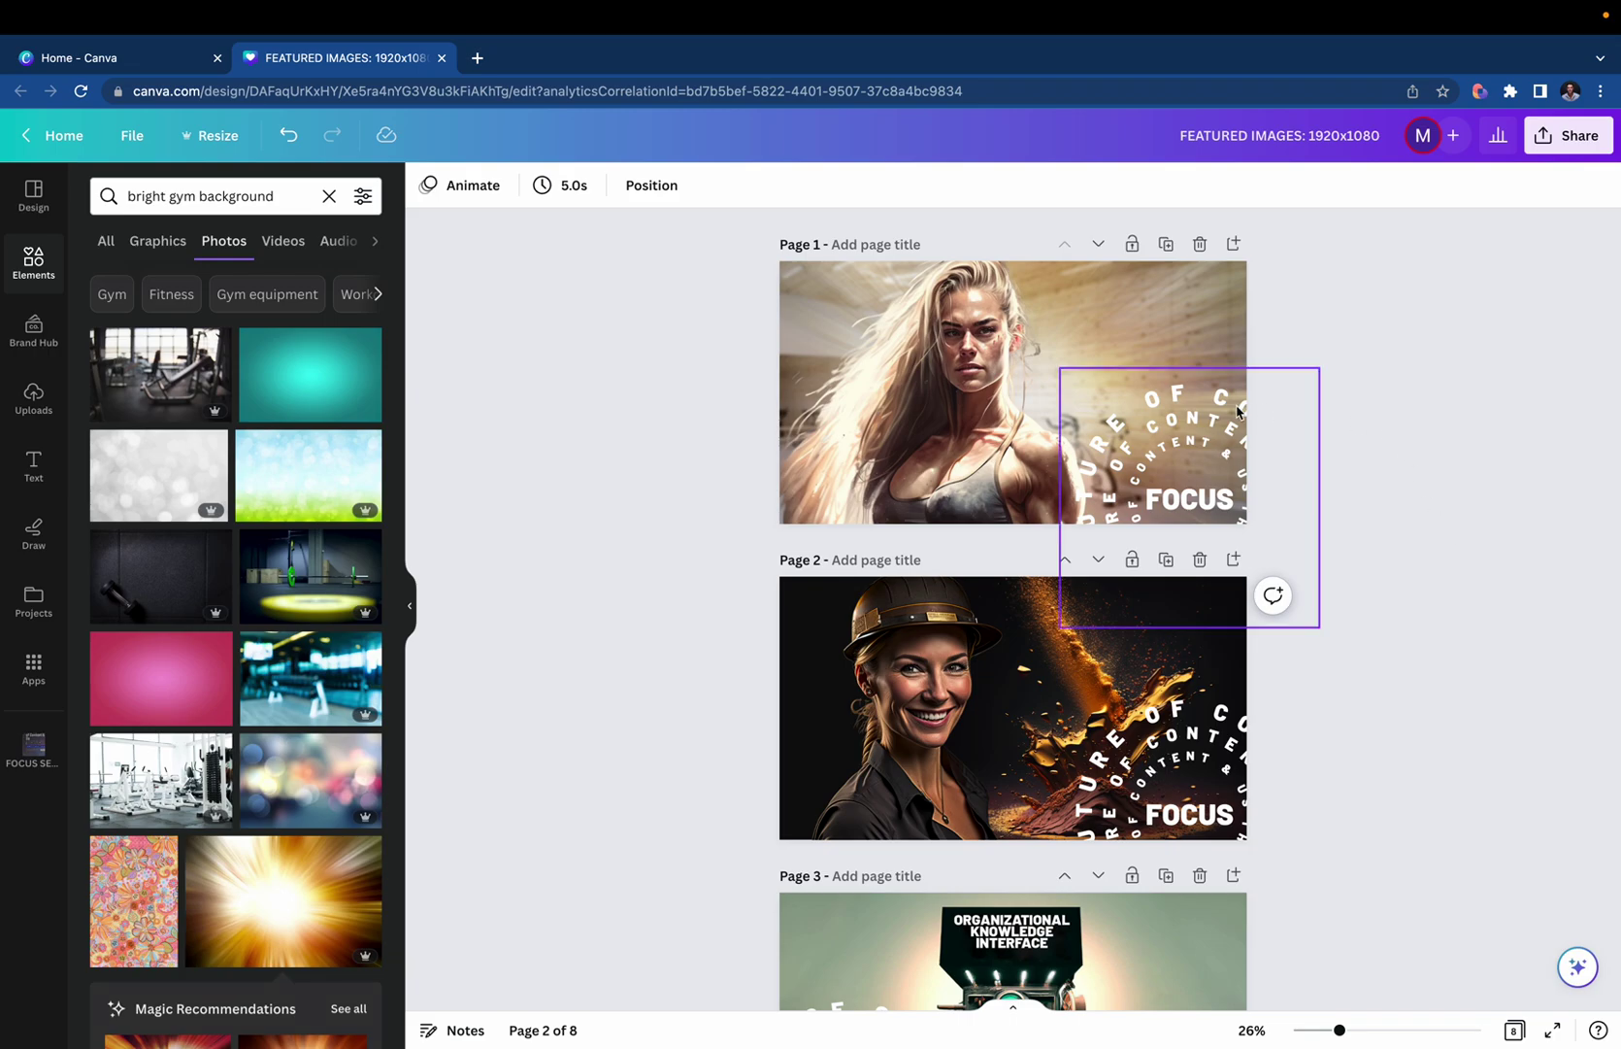
Review the page 1 composition and compare it with the other featured images down to page 6.
scroll(1213, 486, "up", 5, "ctrl")
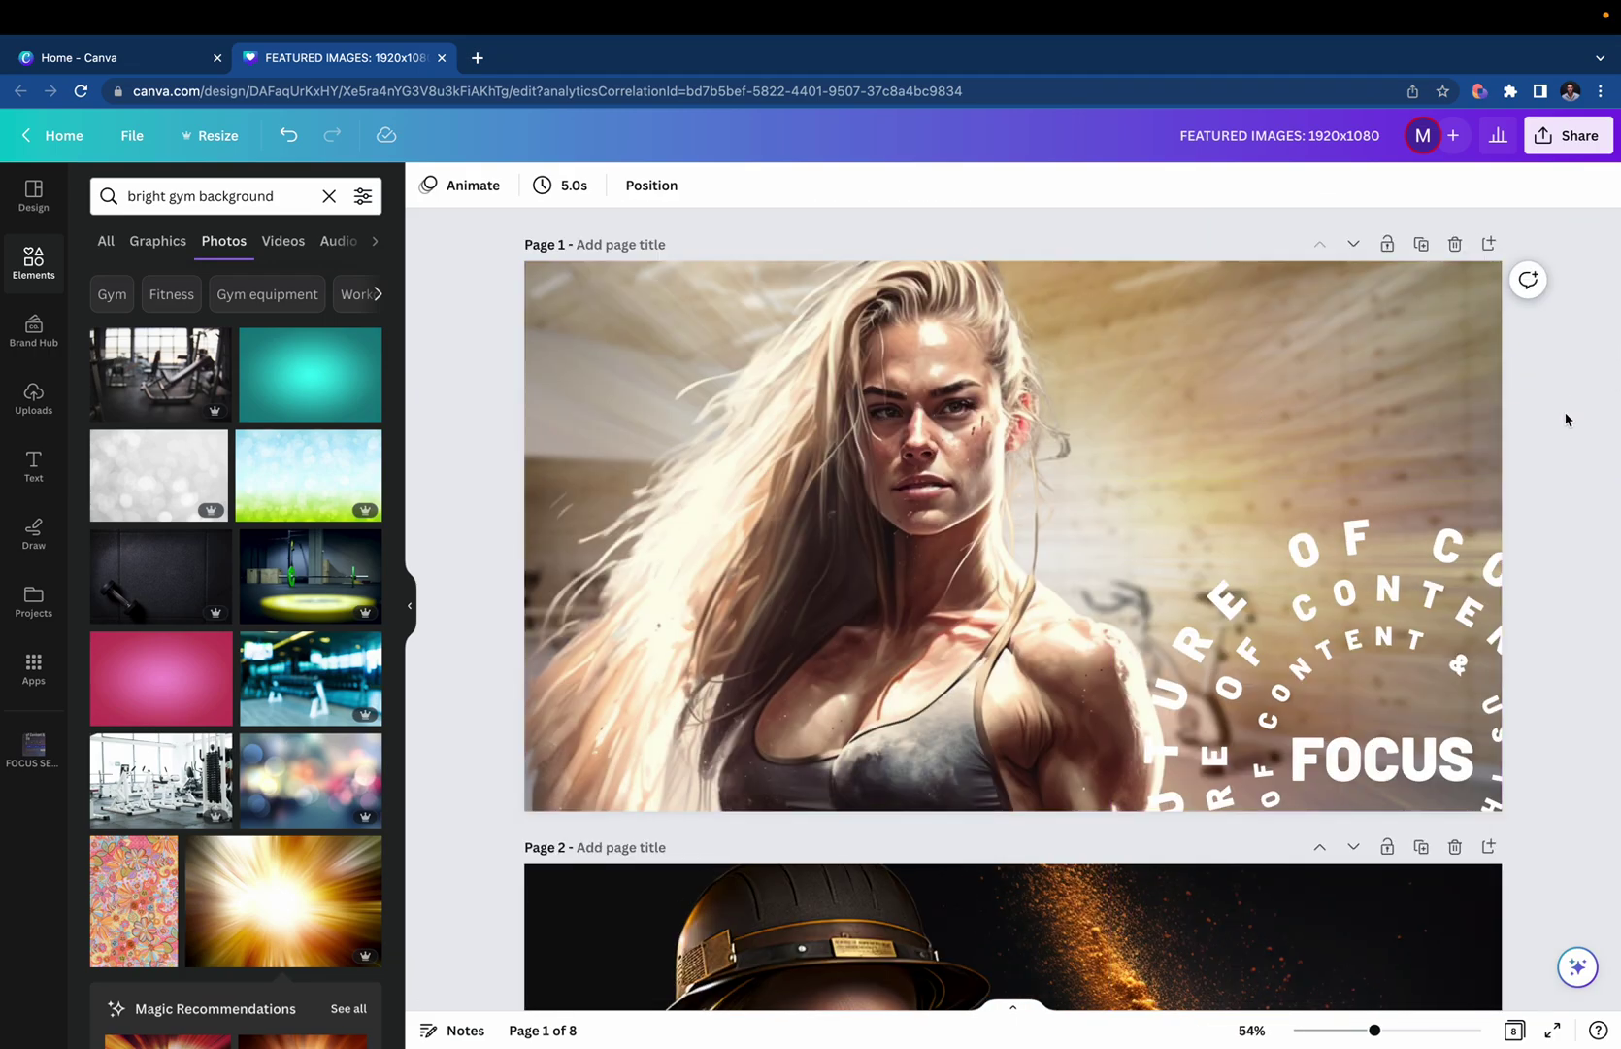
scroll(1555, 437, "down", 15)
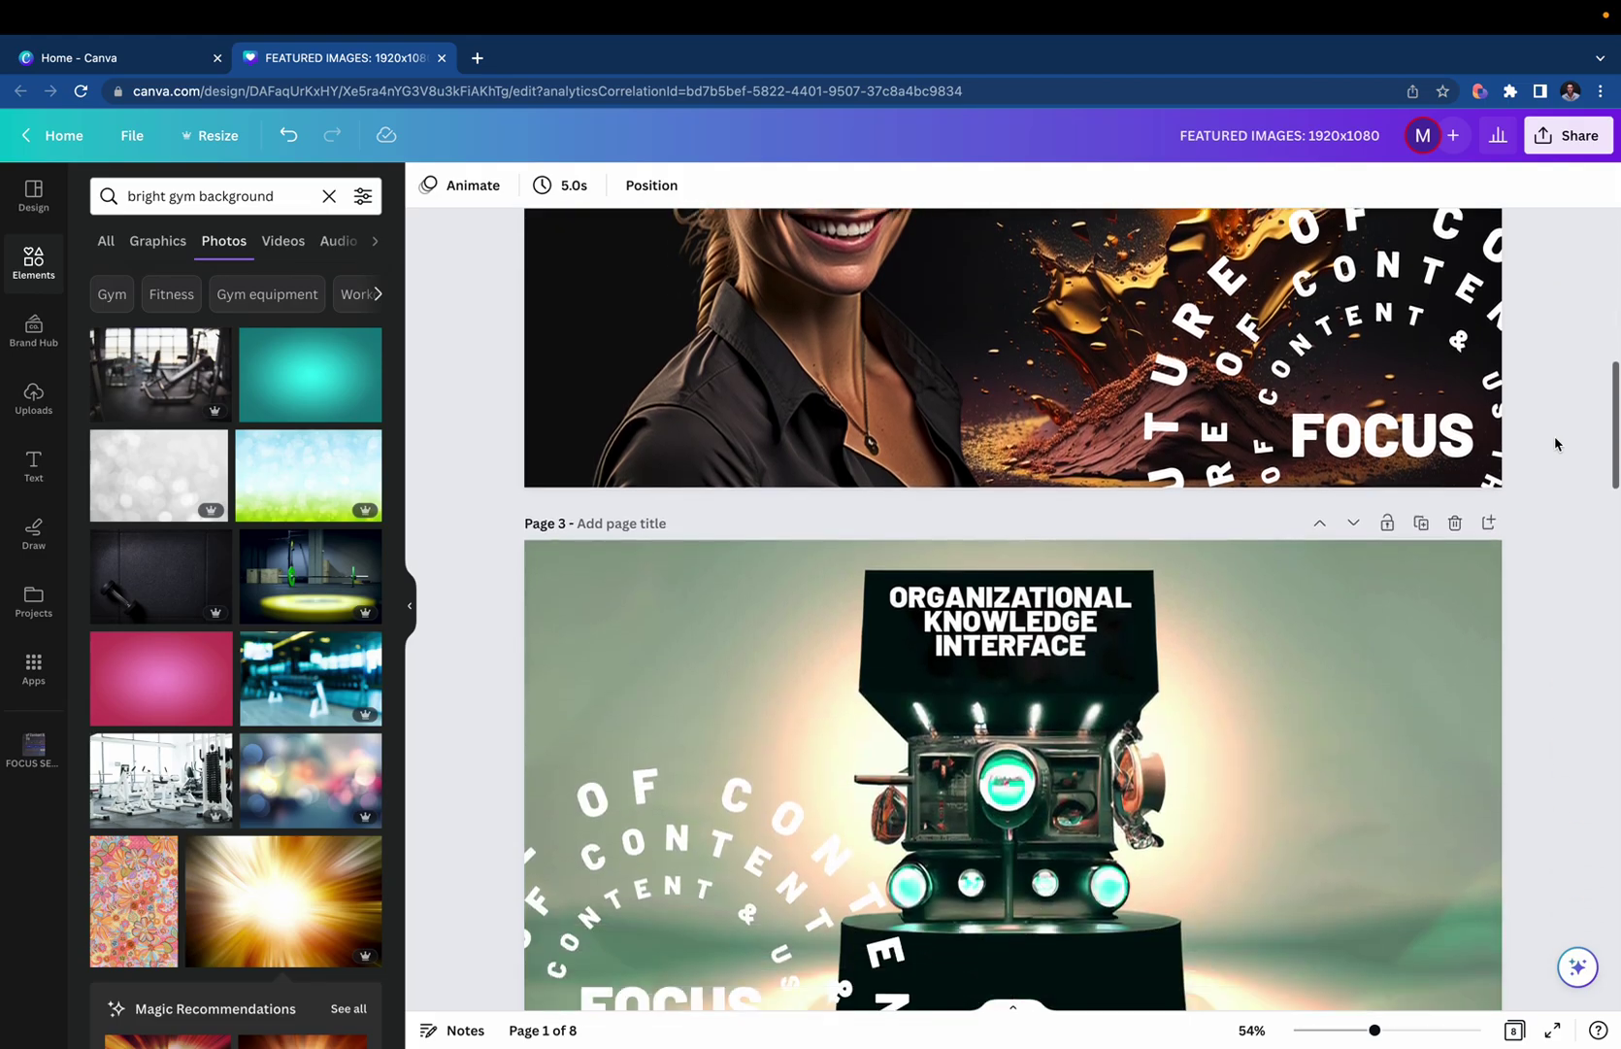
scroll(1555, 444, "down", 20)
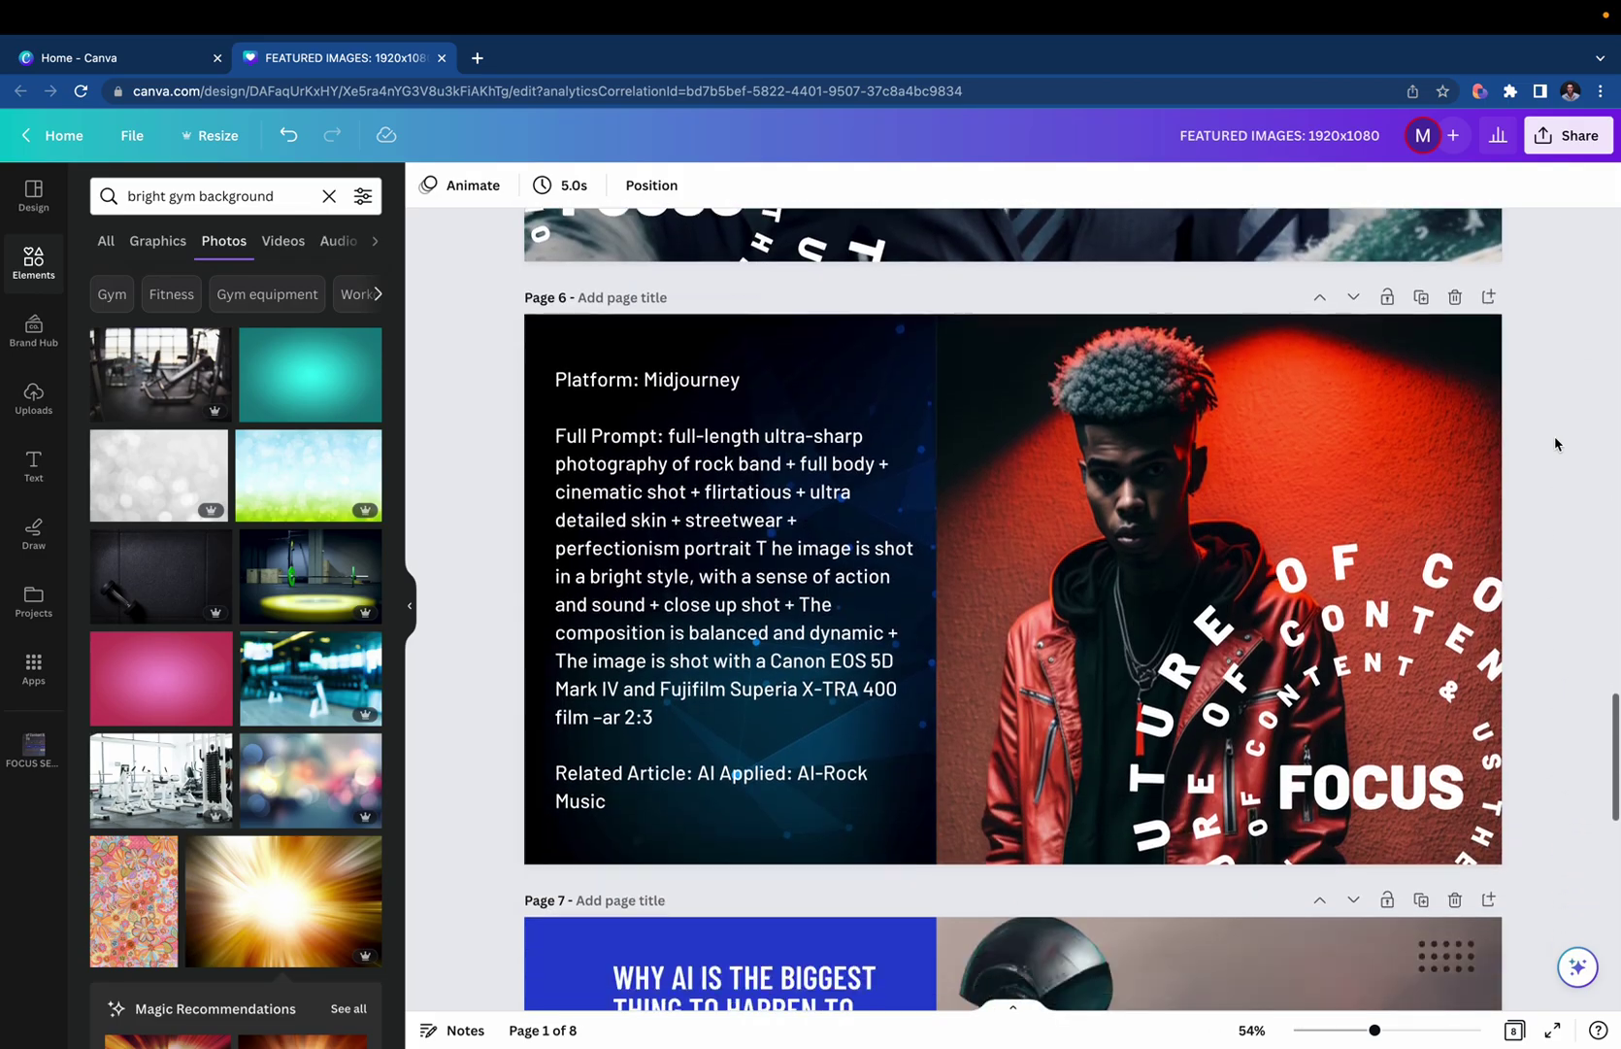